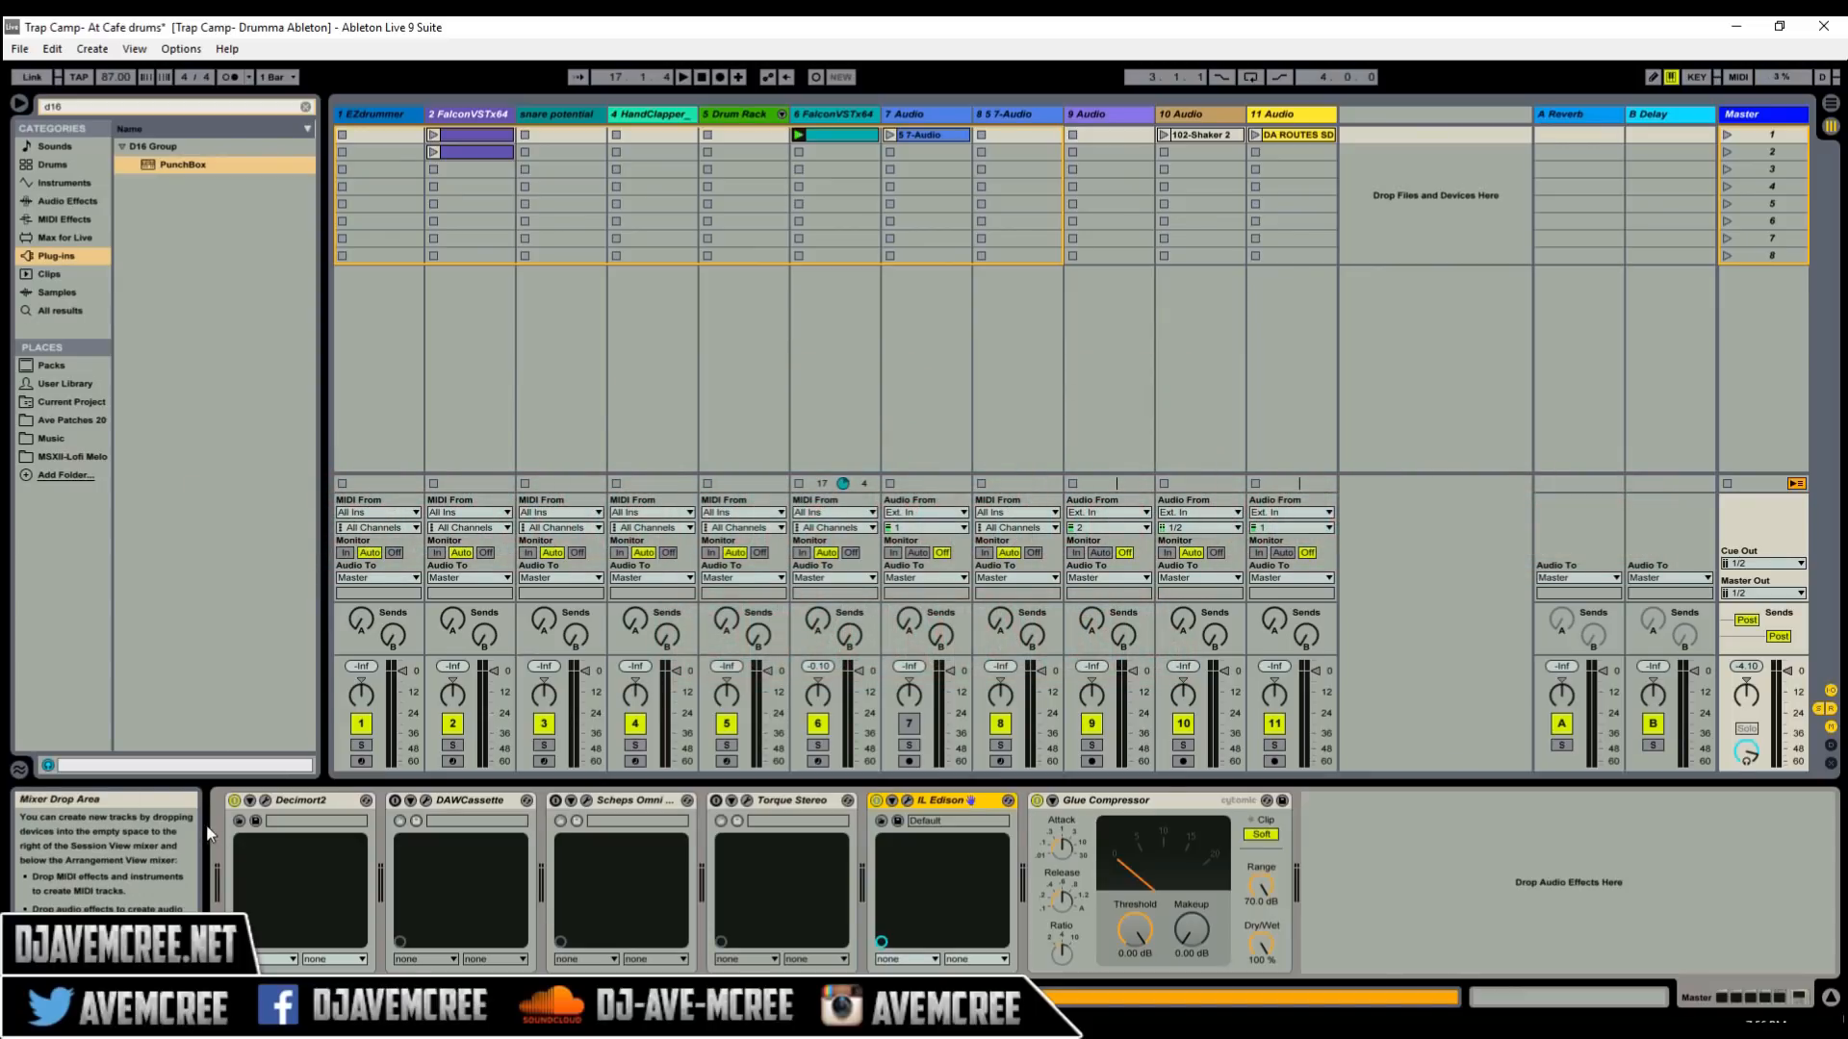
- Inspect the Master track's Decimort2, DAWCassette, Scheps Omni Channel, Torque Stereo and Edison plug-in windows, closing DAWCassette after viewing it
left_click(267, 803)
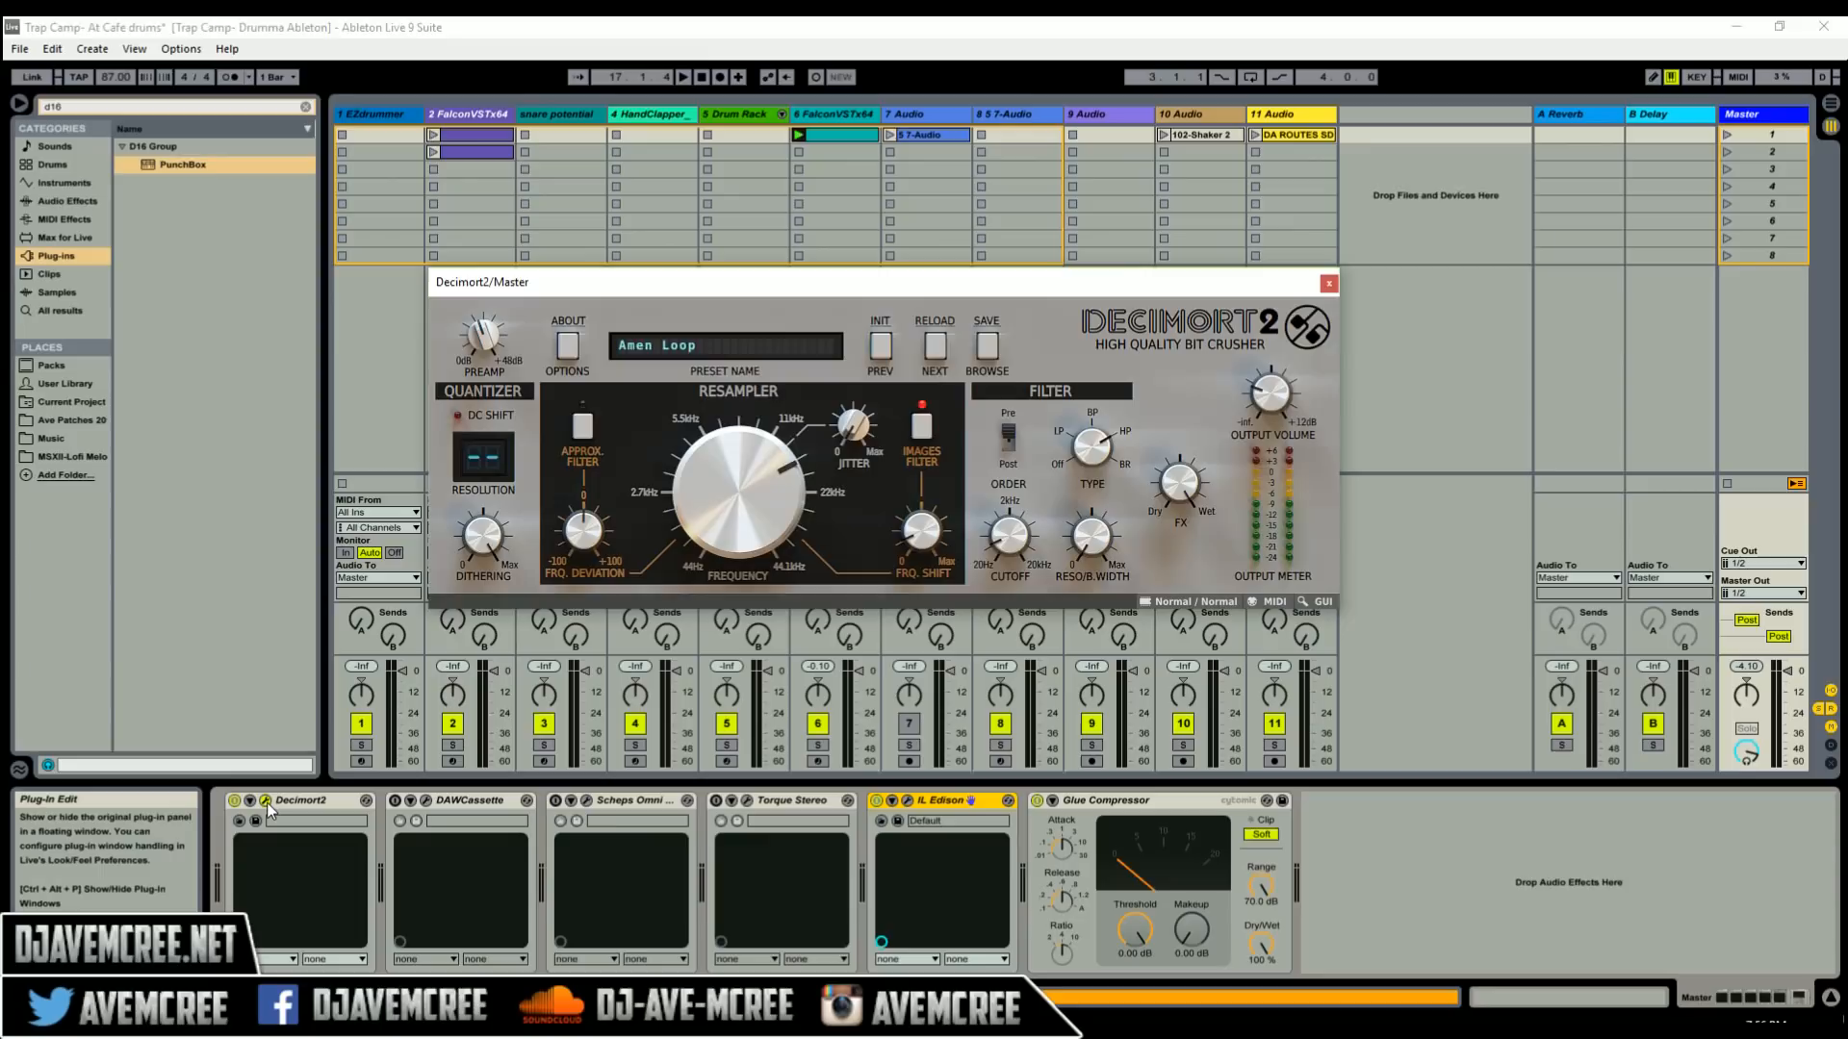
left_click(425, 801)
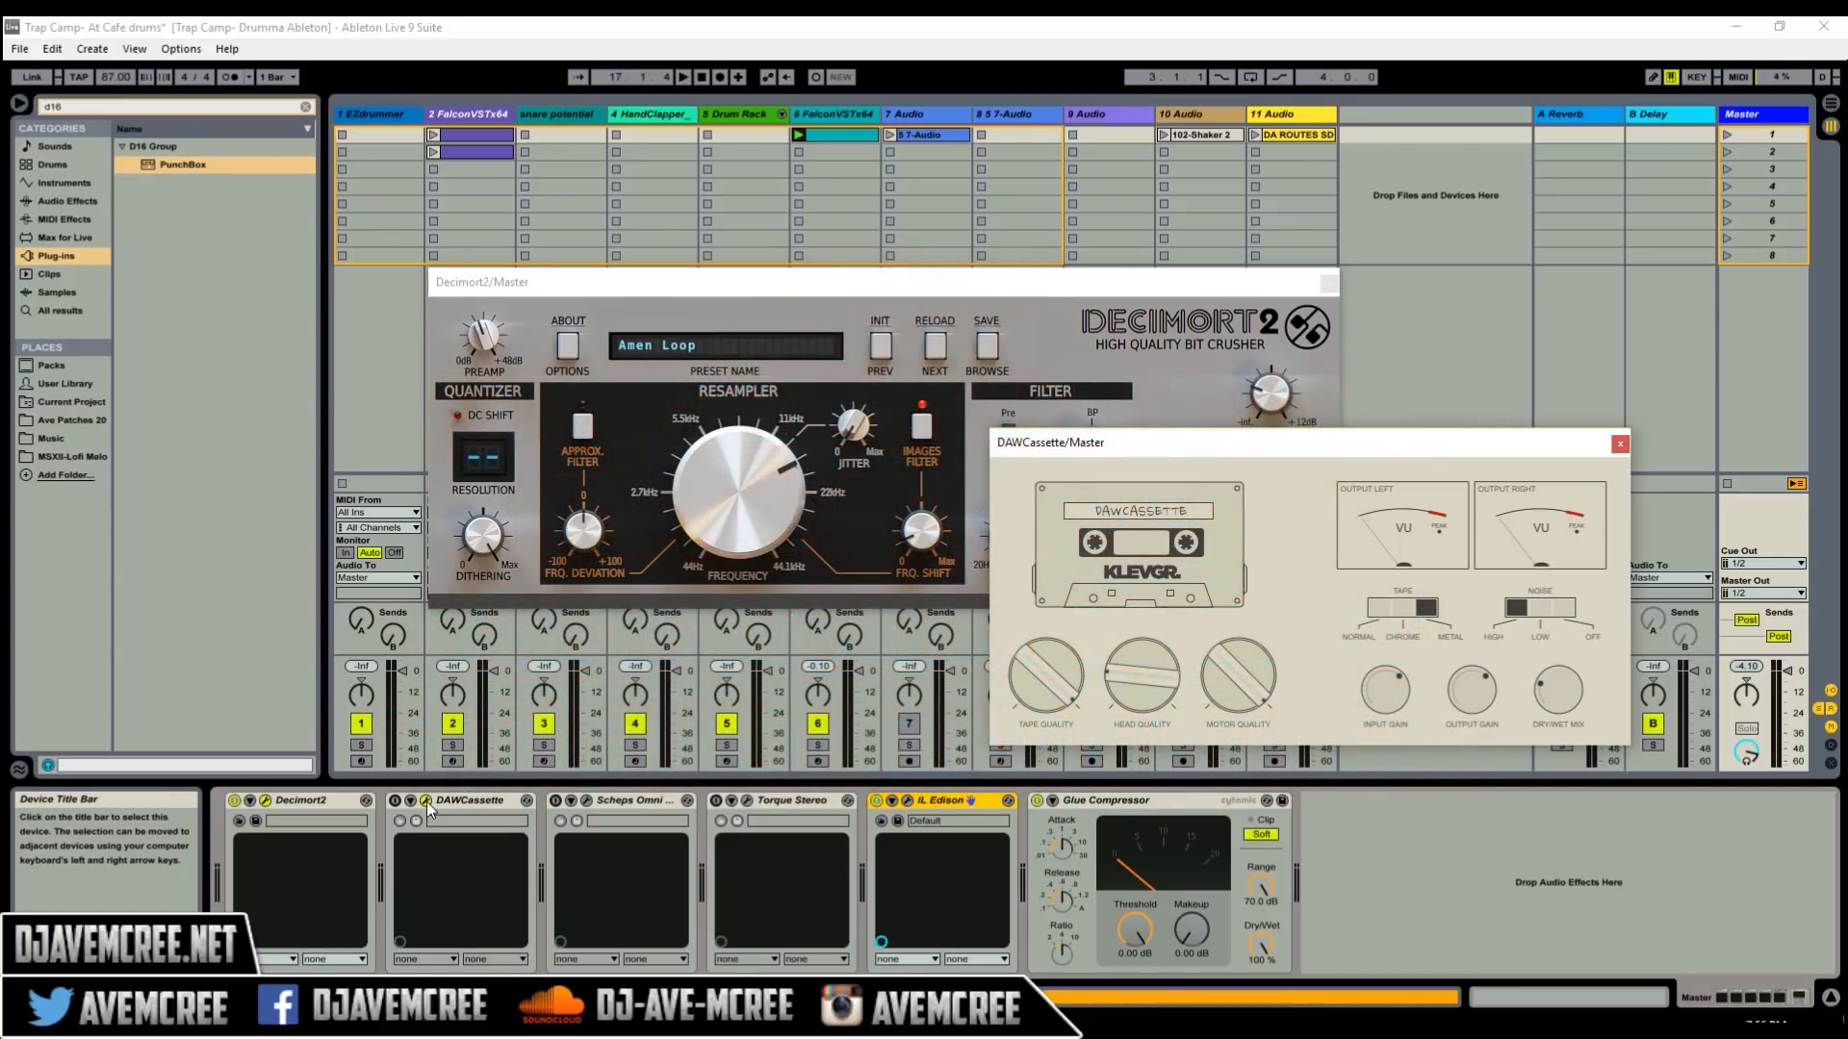
left_click(425, 801)
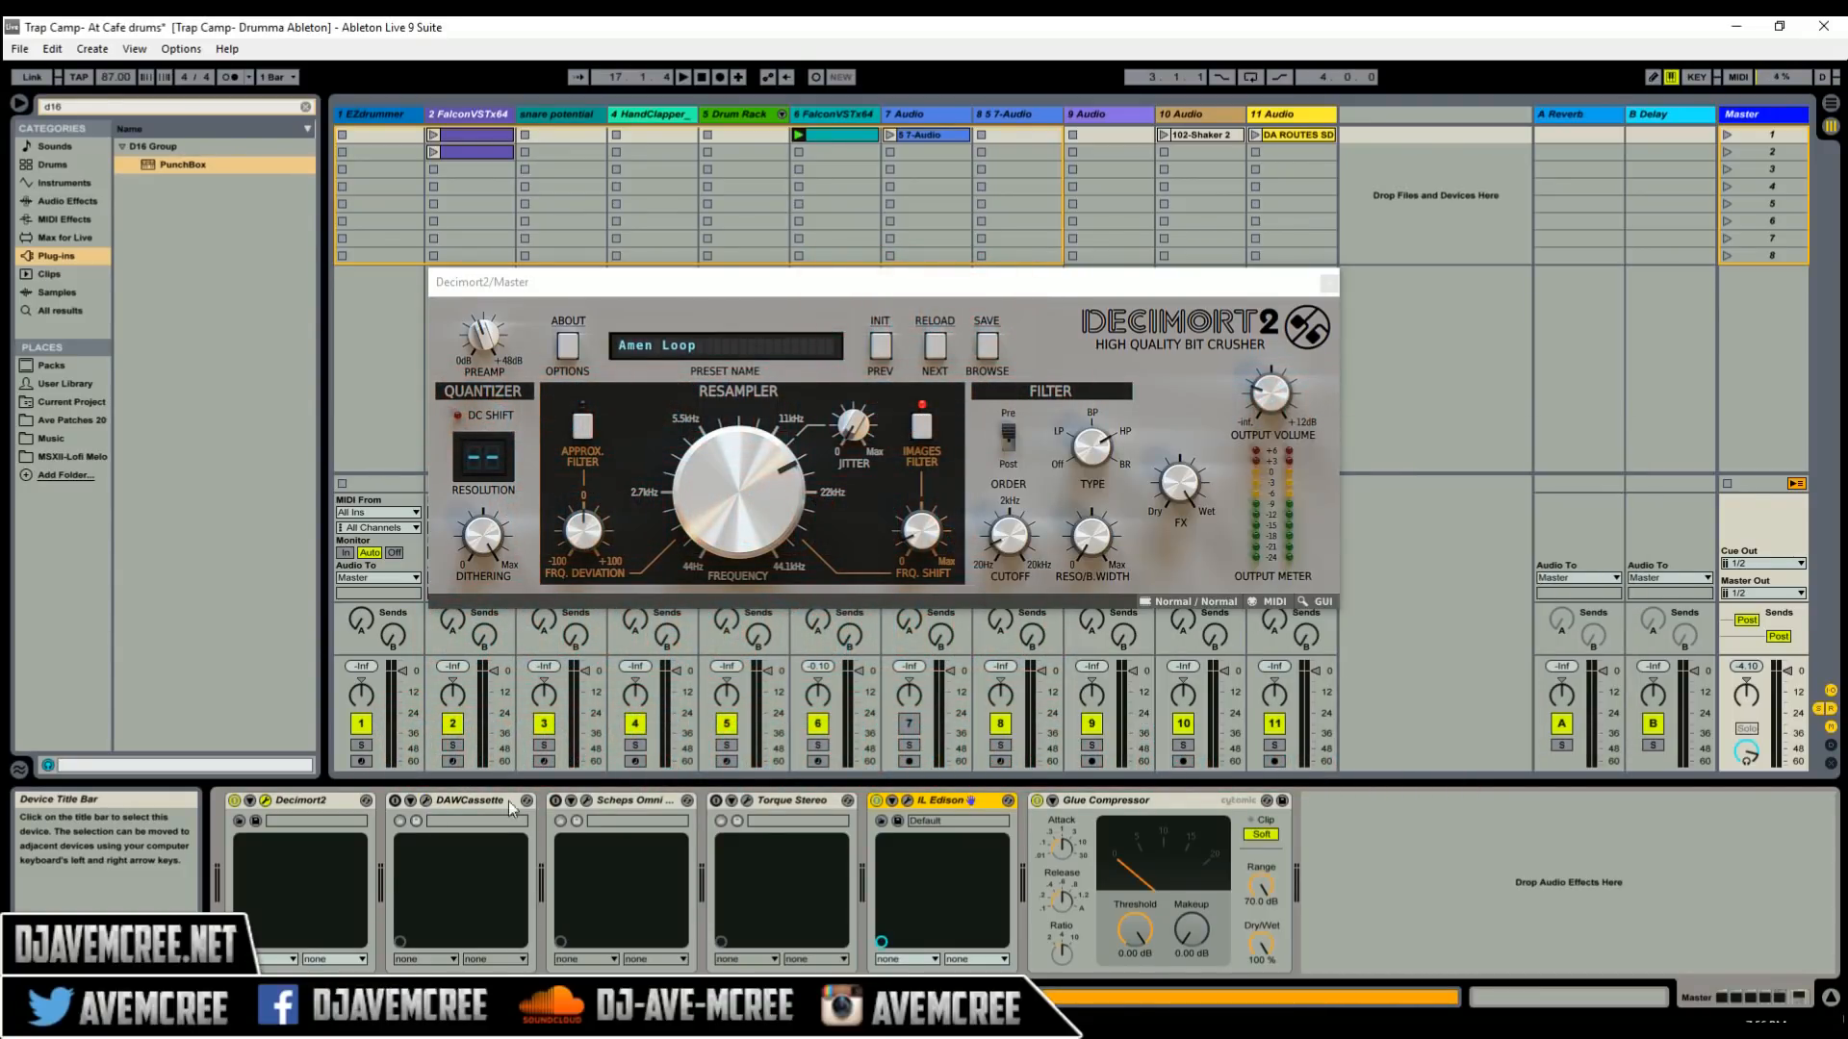
left_click(584, 802)
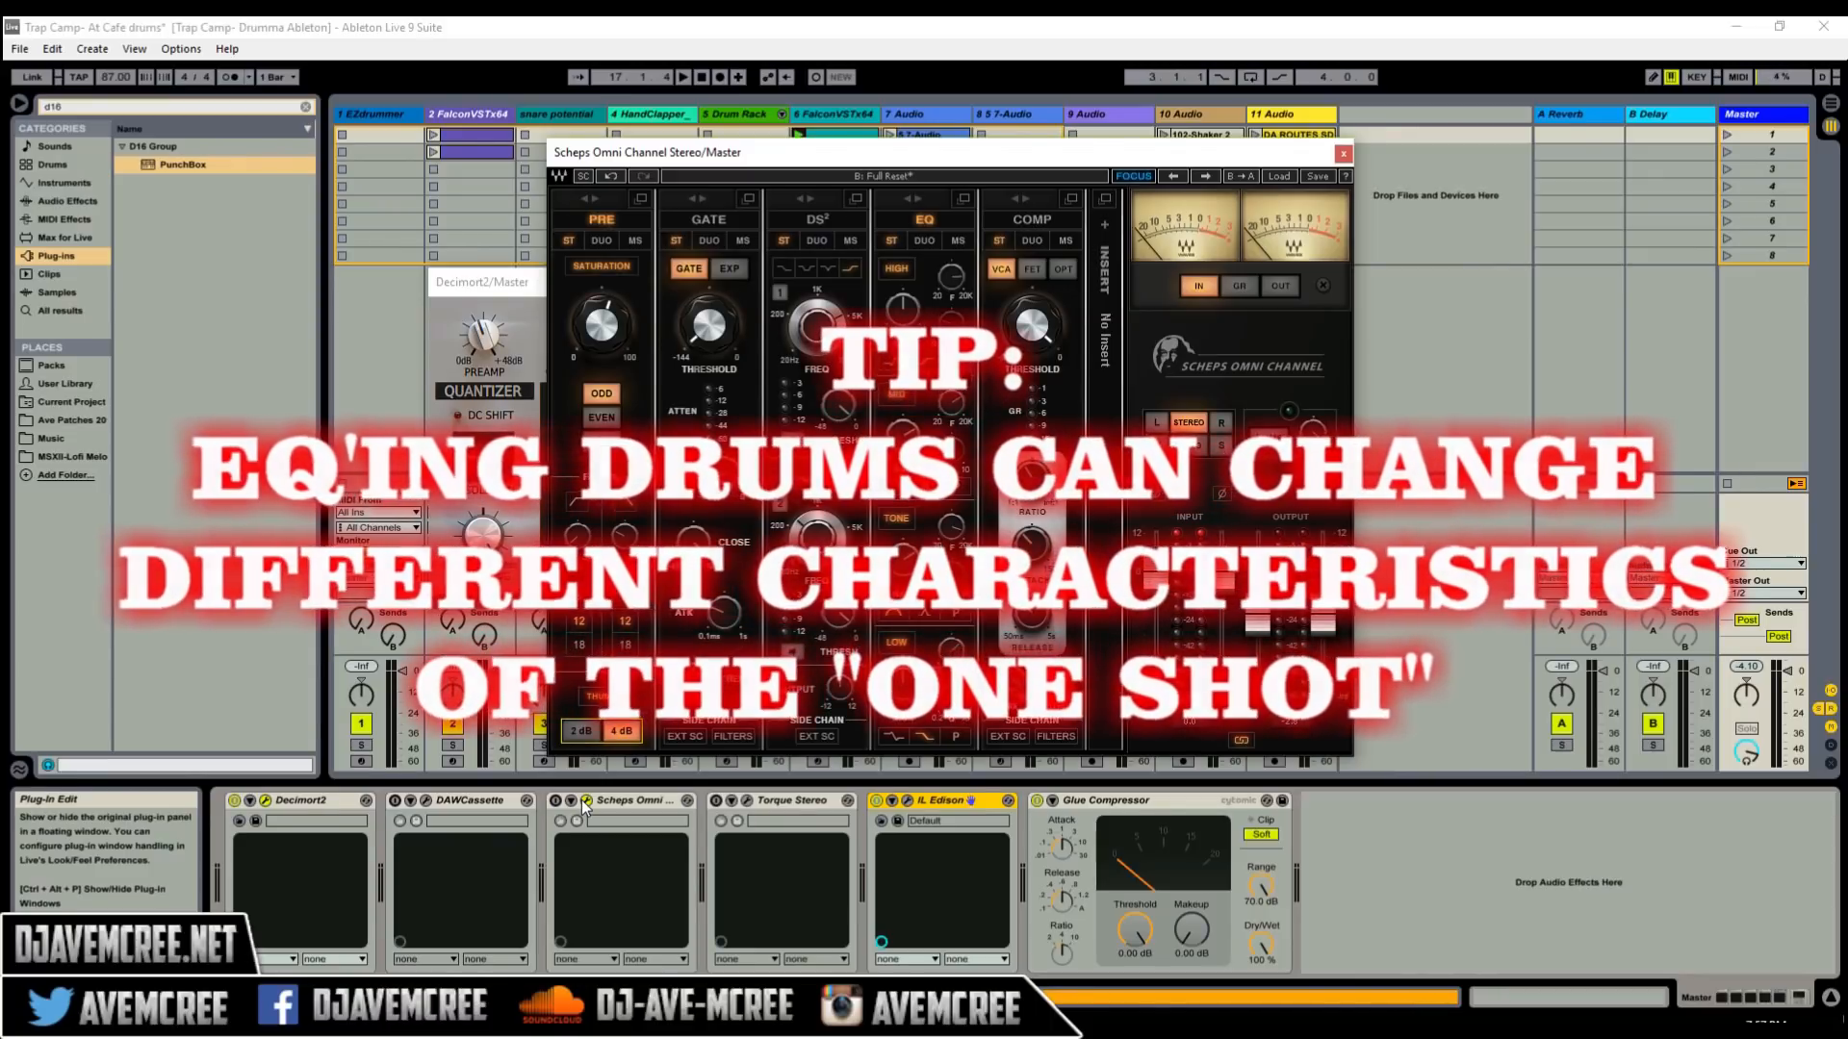
left_click(746, 801)
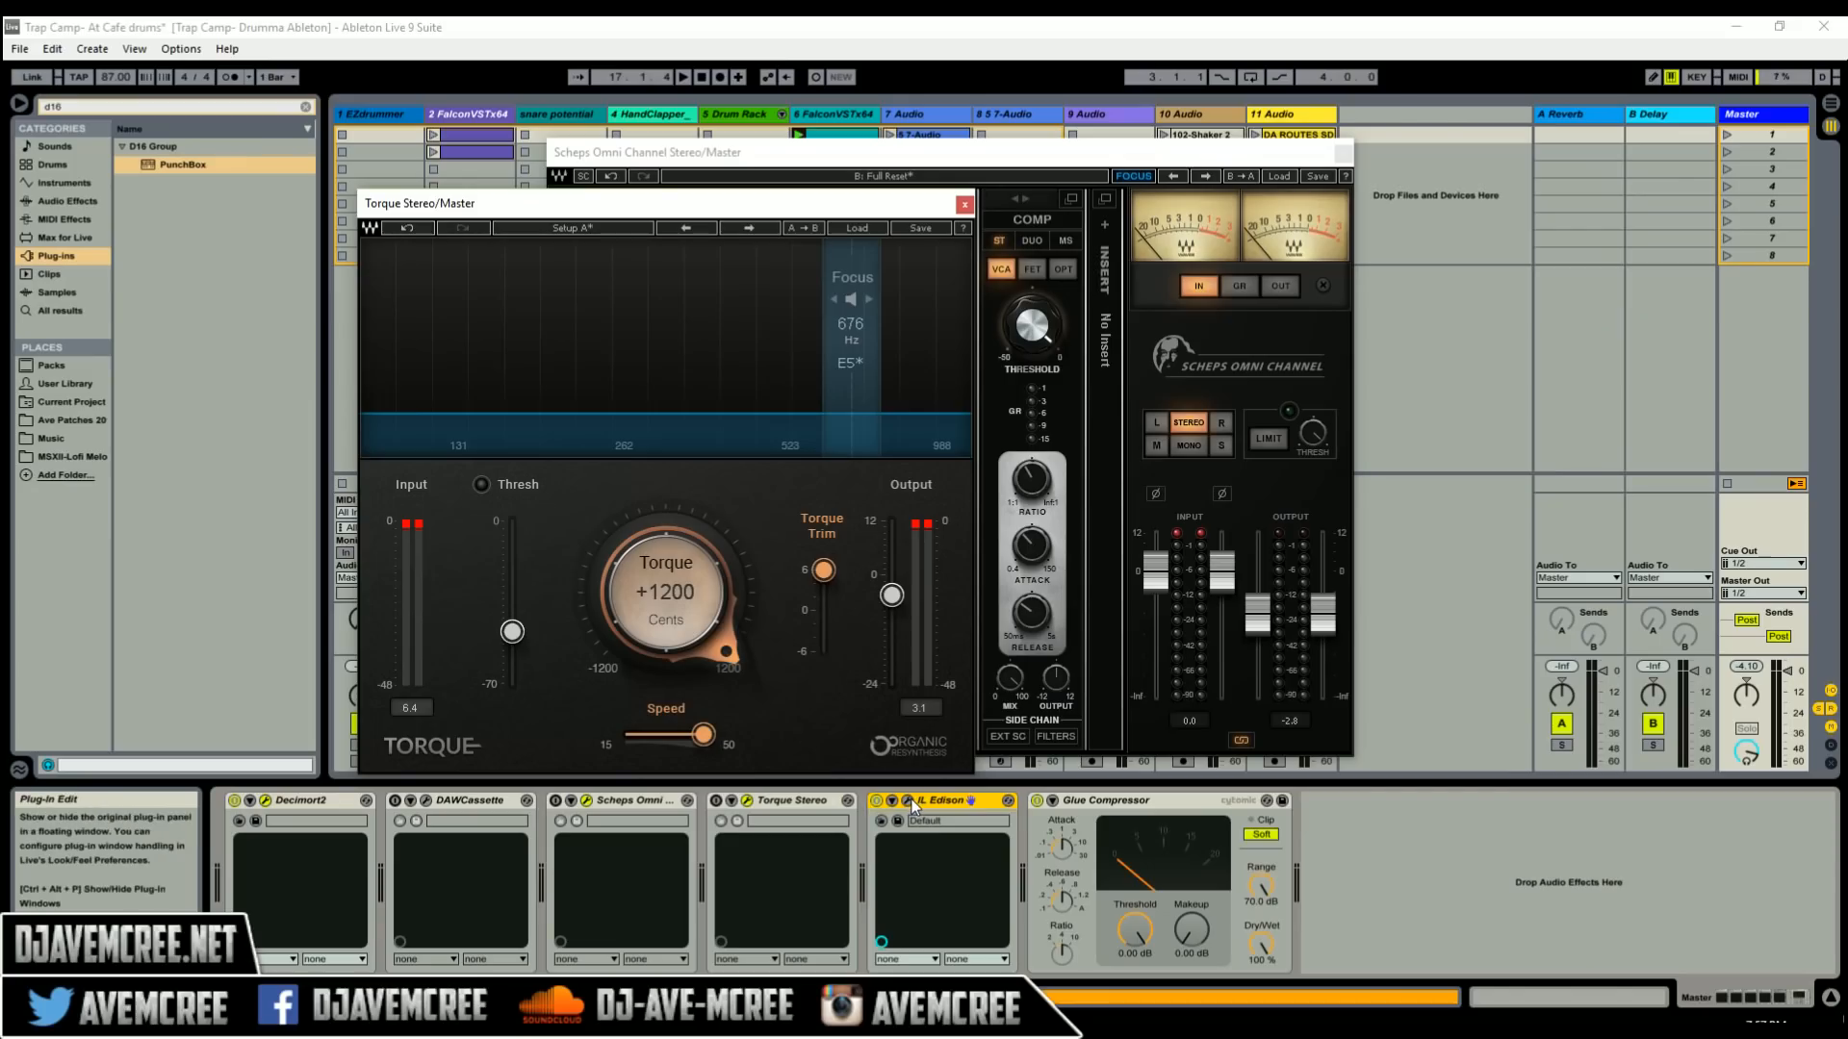
left_click(910, 802)
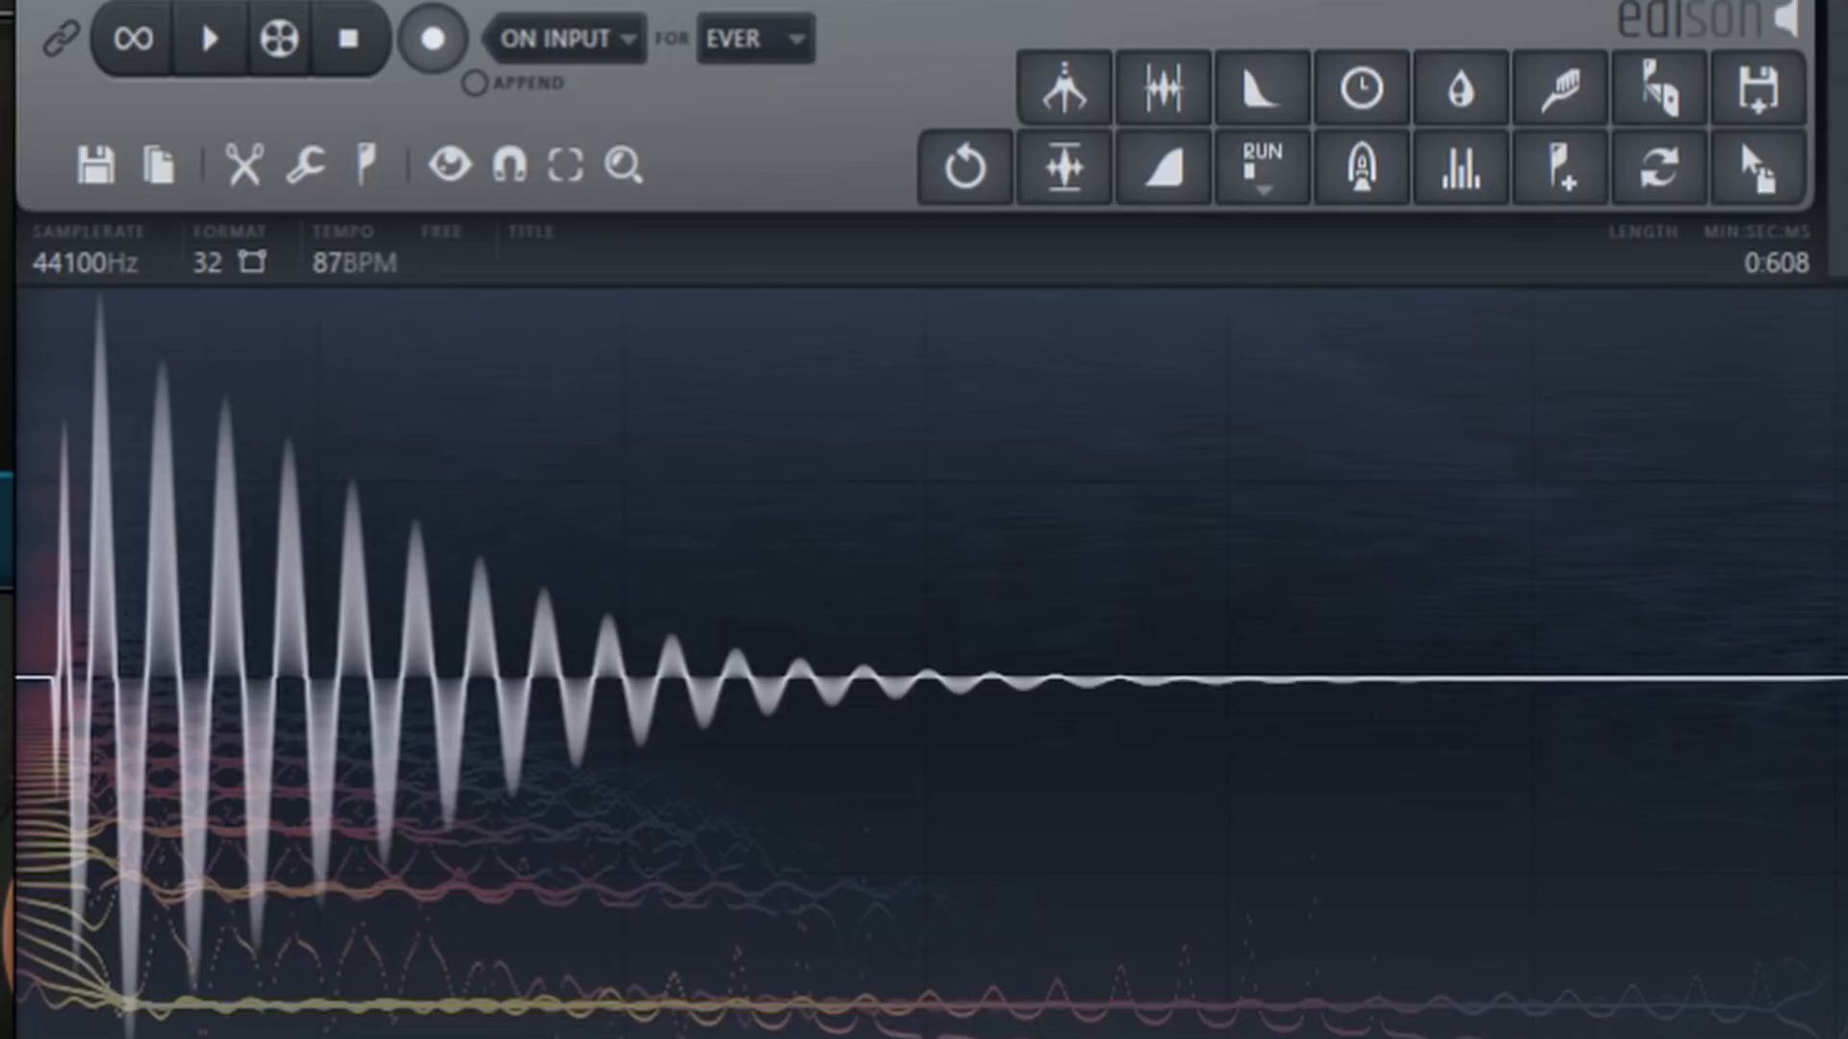
- Set Edison's recording trigger to On input and close the Scheps Omni Channel window
left_click(635, 53)
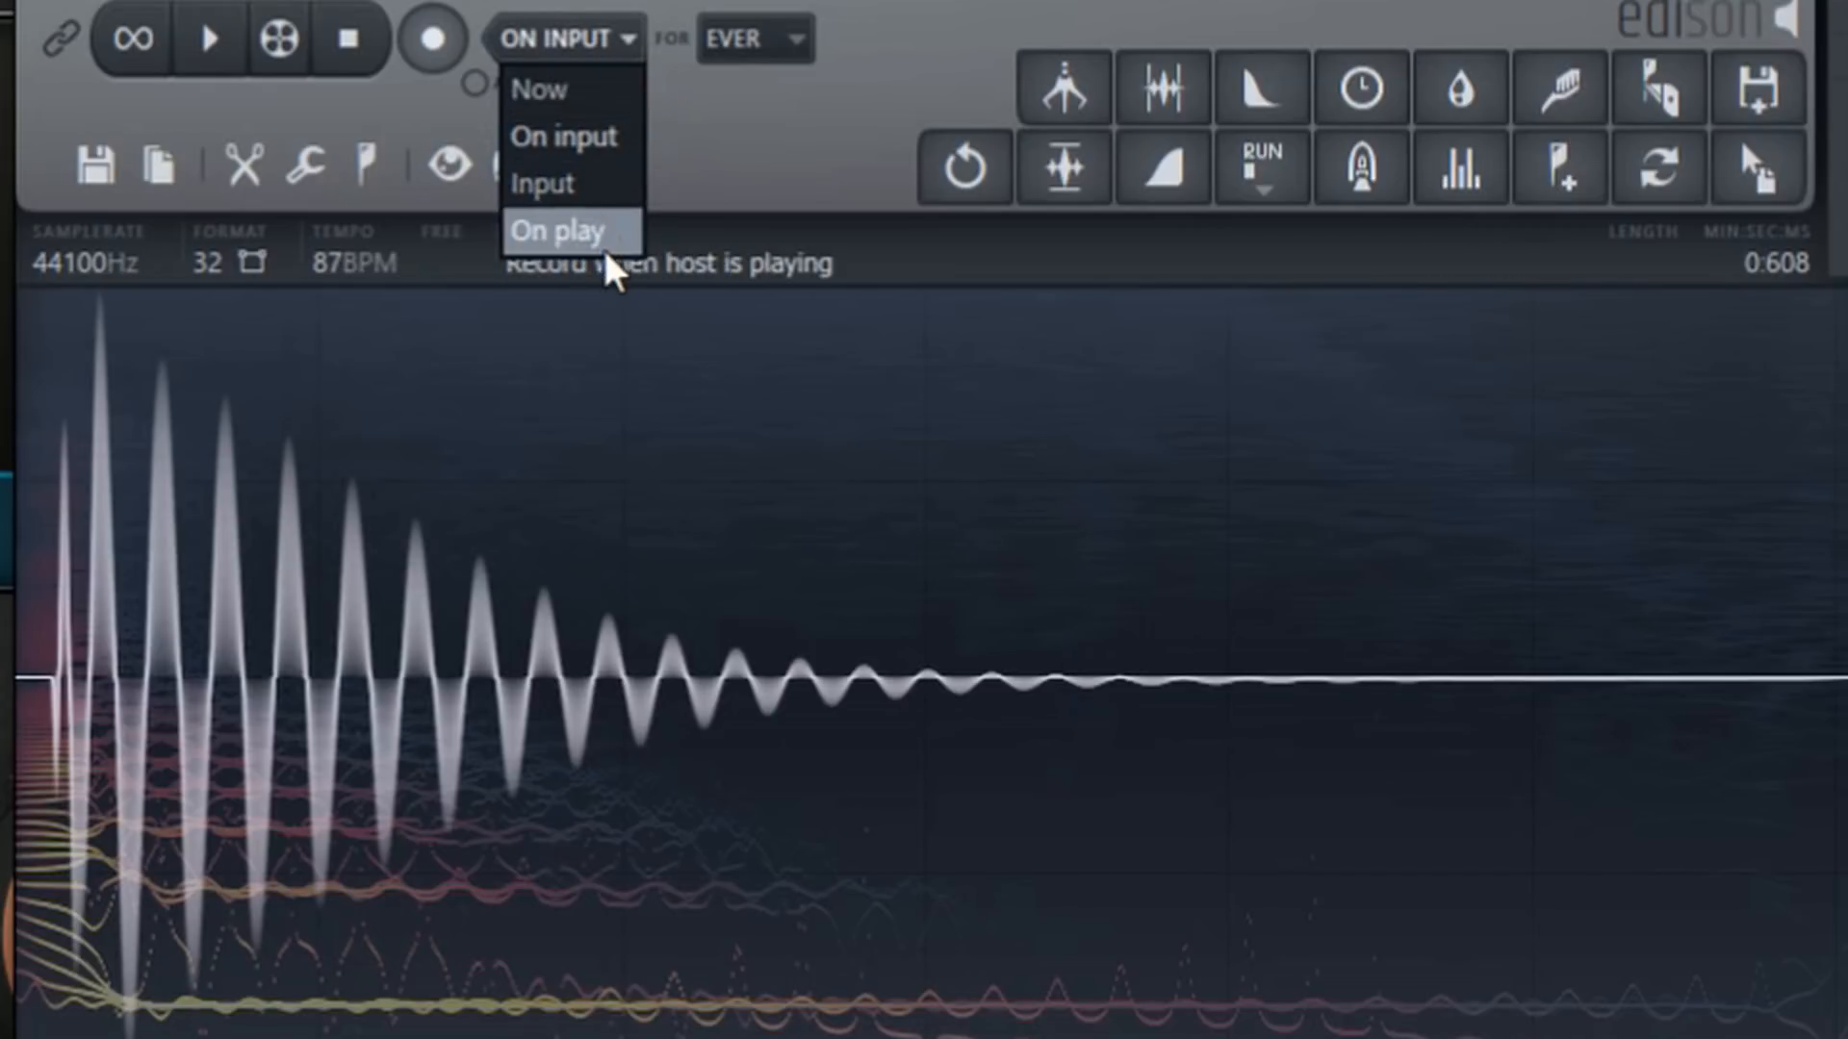
left_click(604, 87)
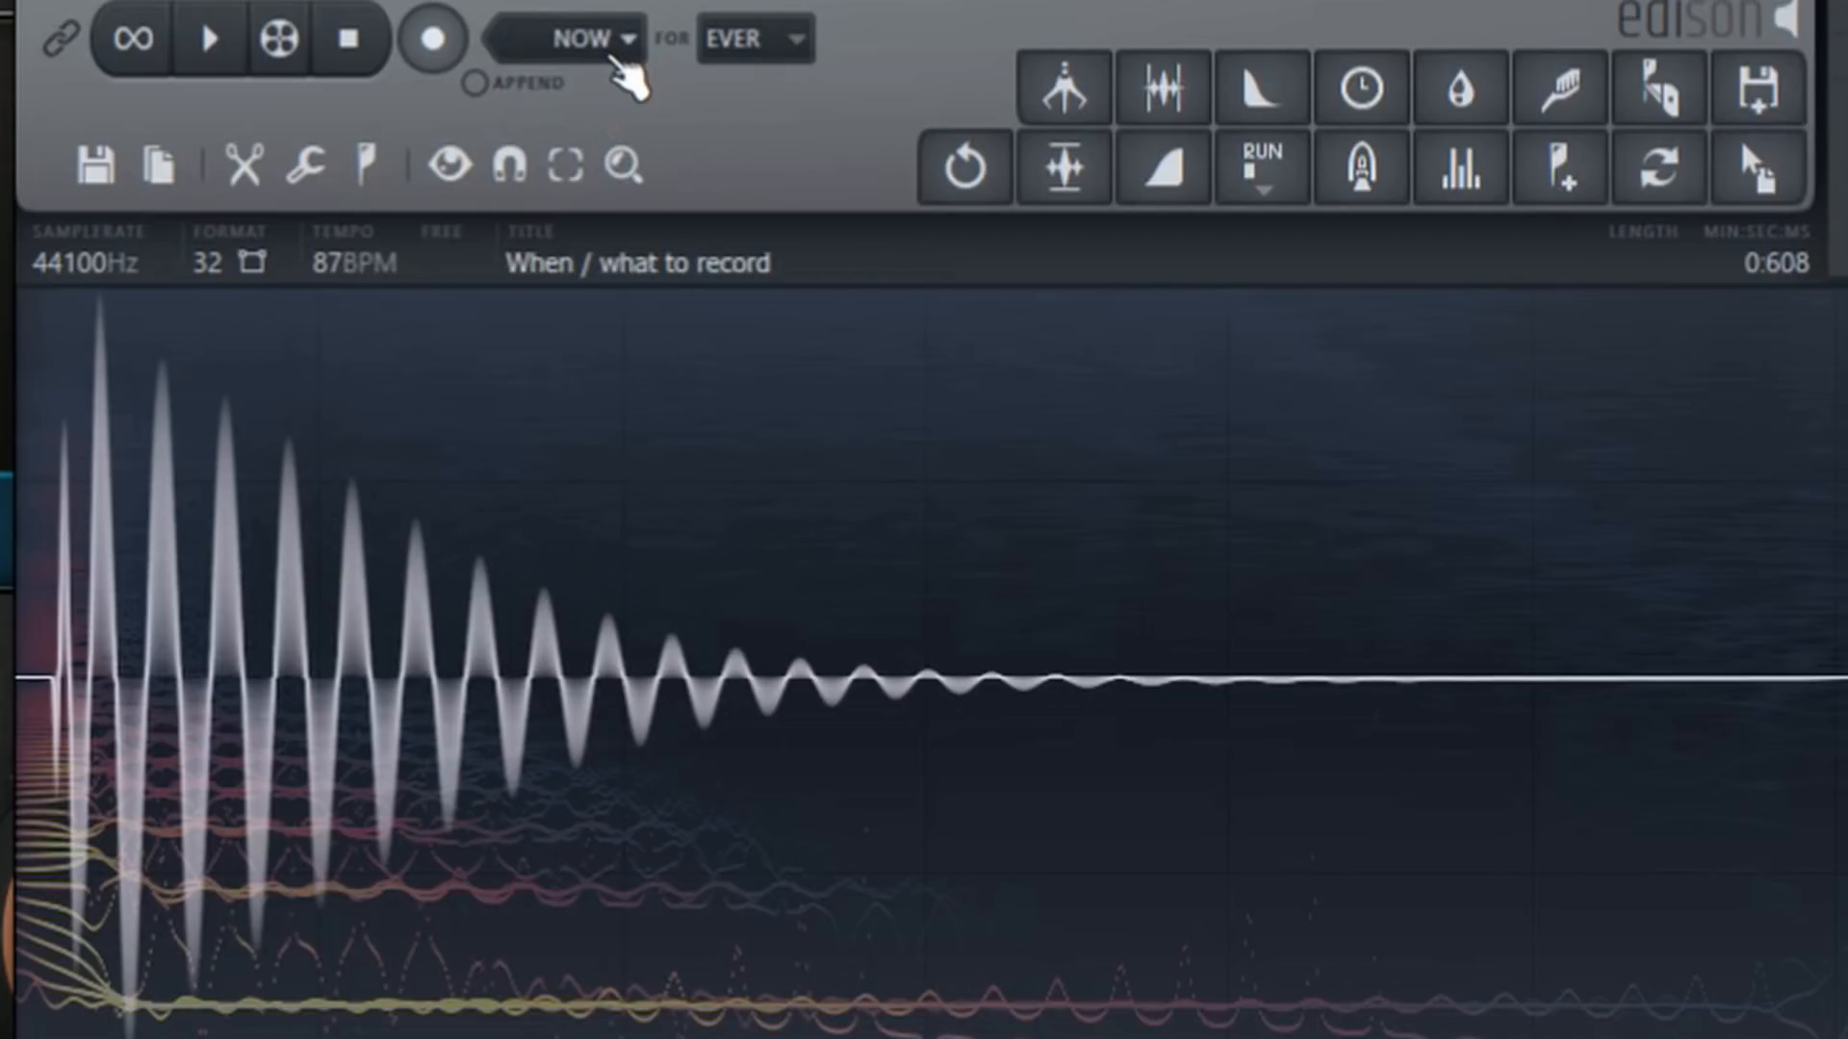
left_click(628, 53)
left_click(606, 139)
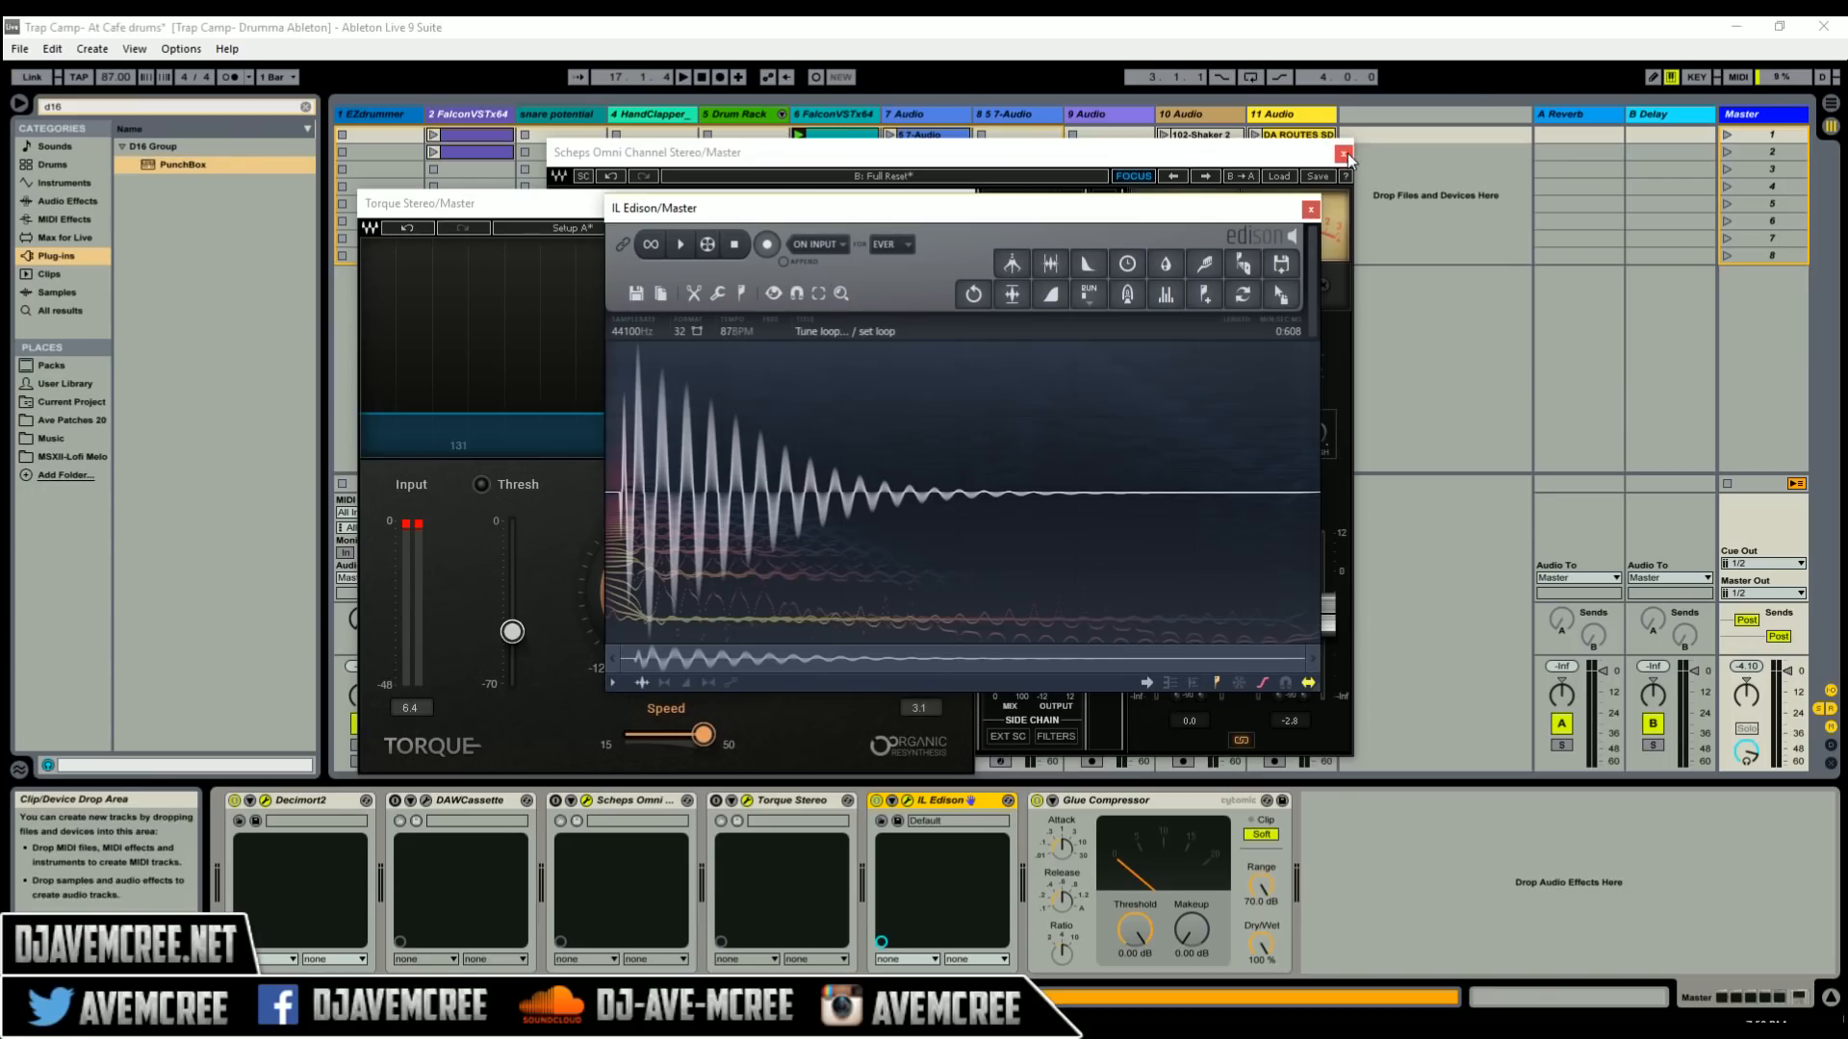
left_click(1345, 154)
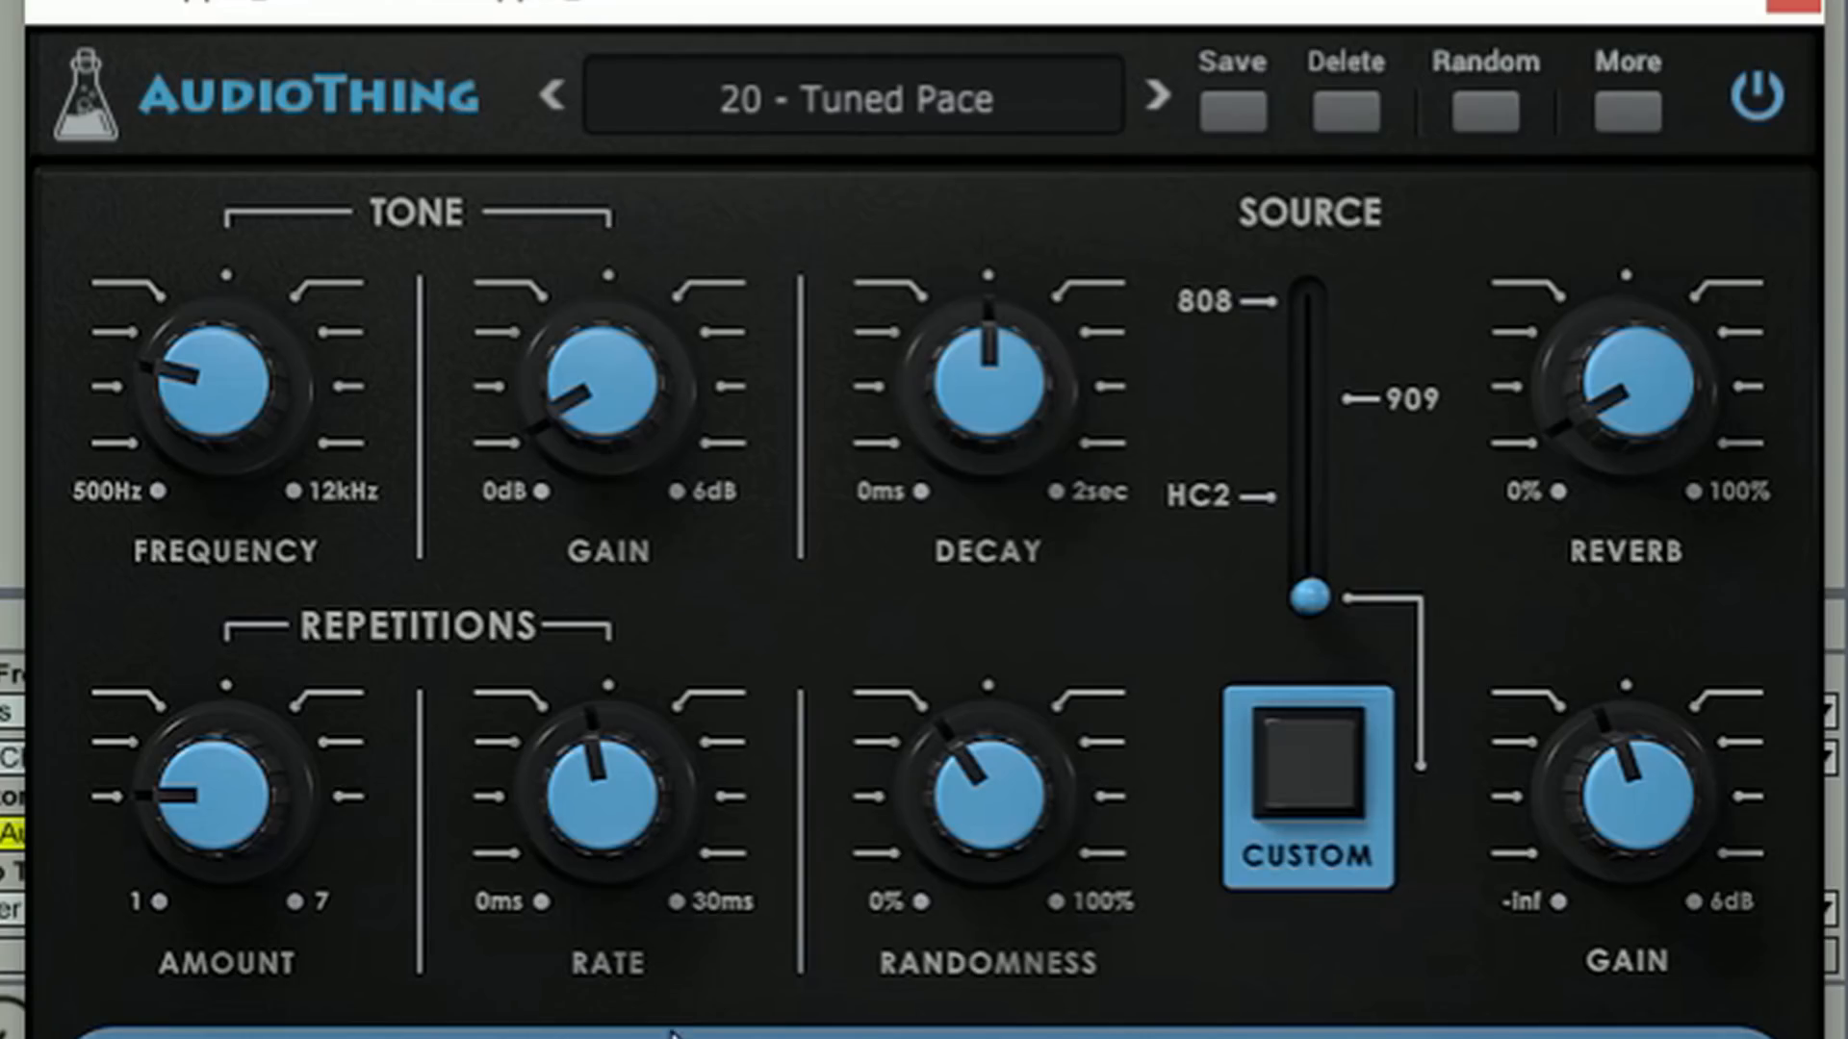
- Increase the Hand Clapper's repetitions amount and record a new clap clip on the HandClapper track
left_click_drag(235, 798, 270, 177)
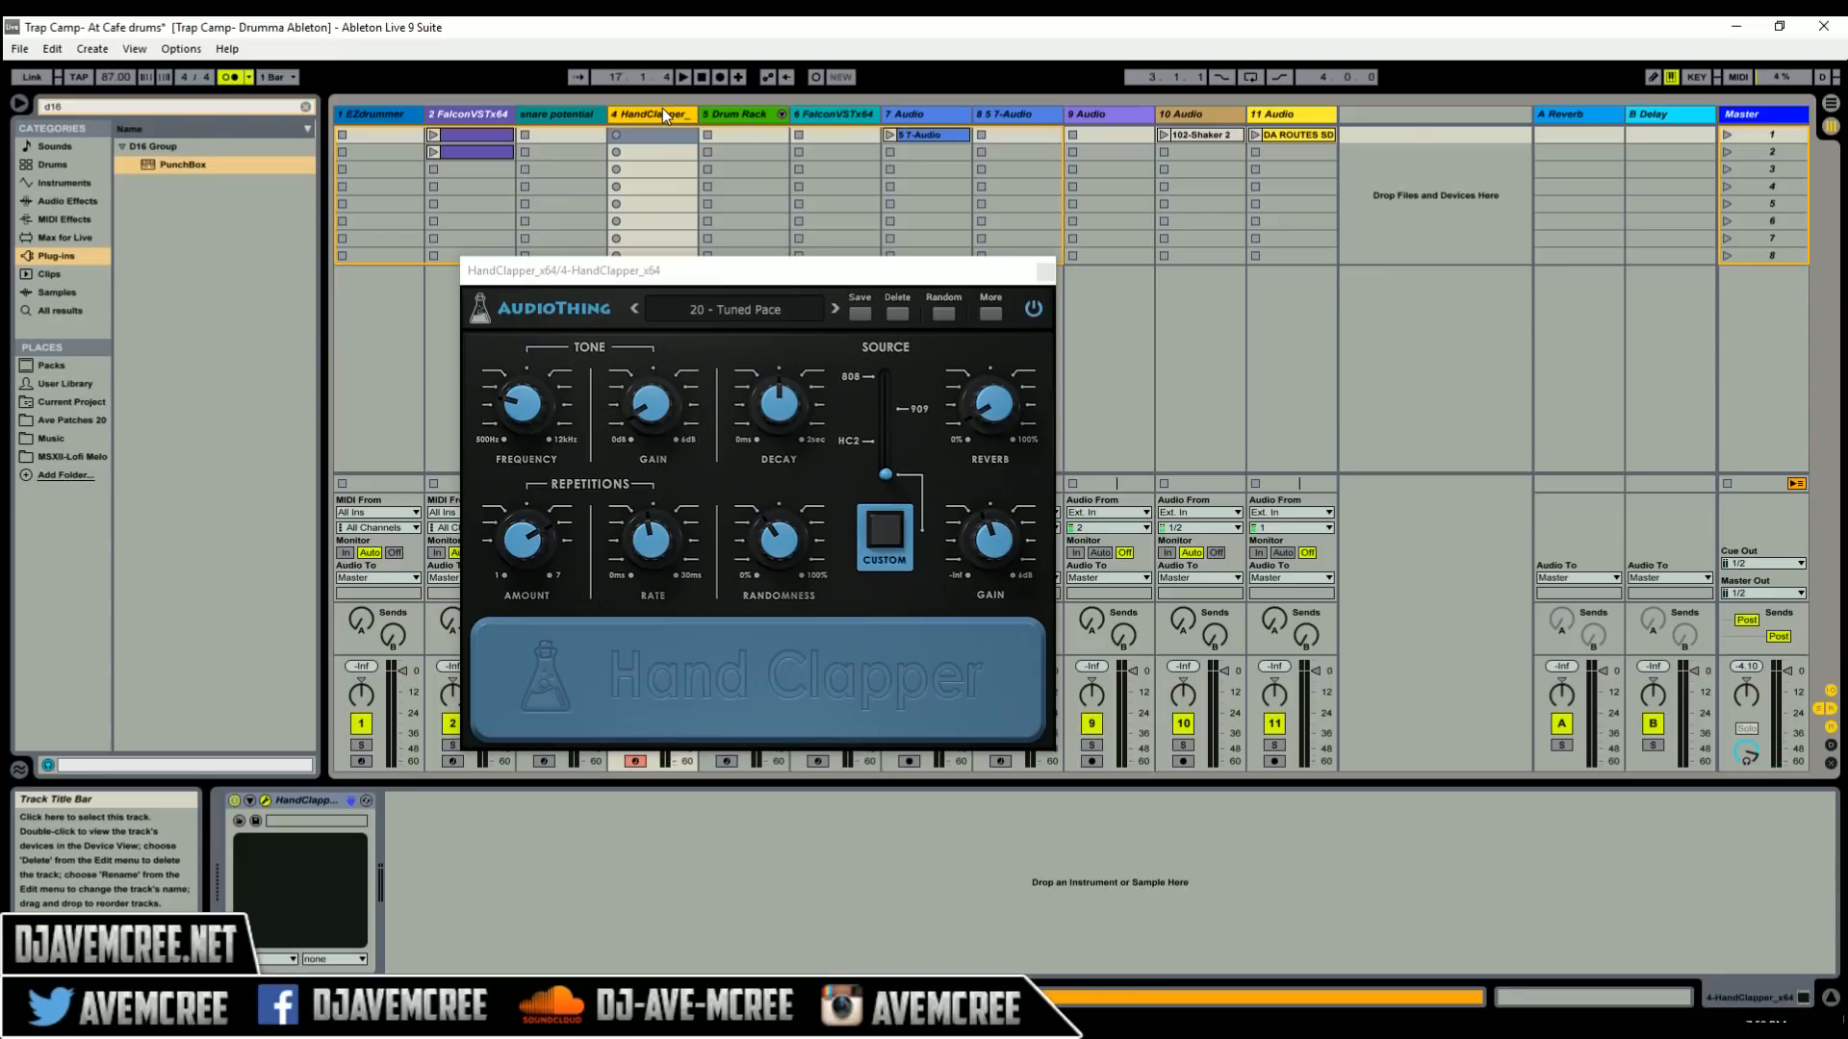
key("ctrl+shift+F9")
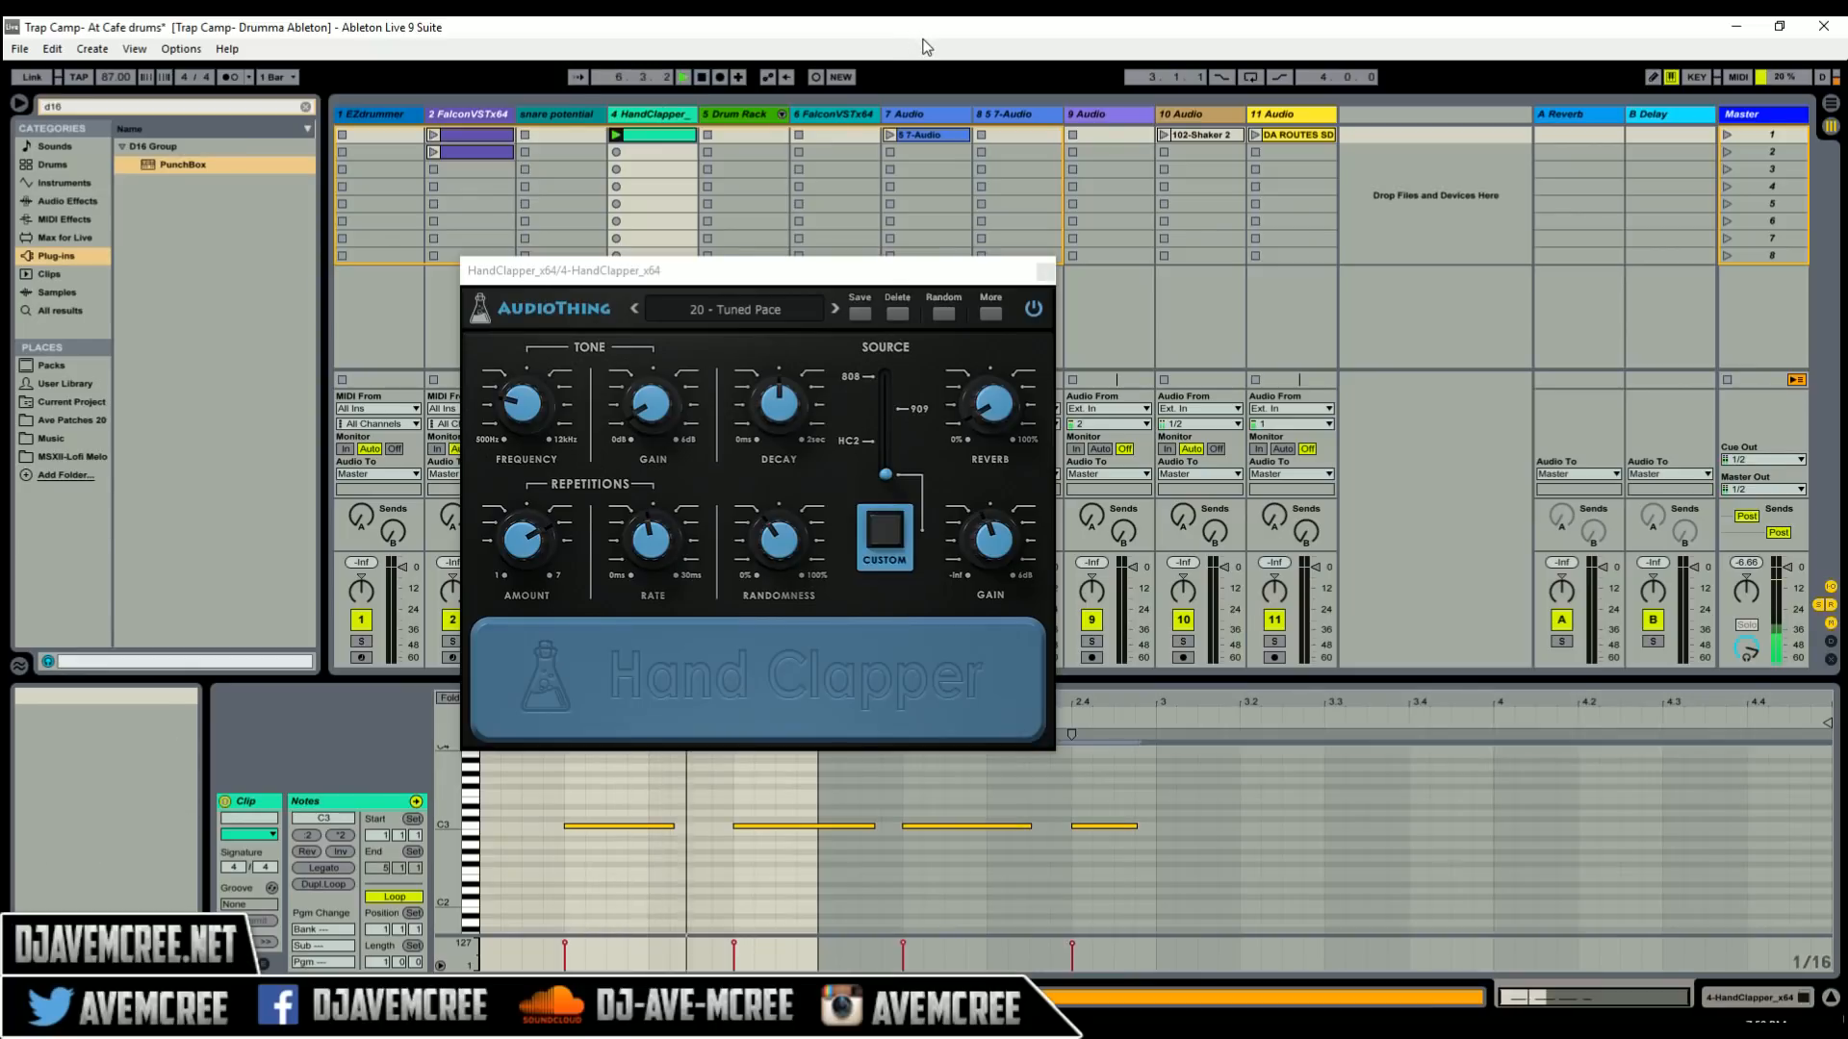
- Lower the resampler frequency of the Master track's Decimort2 to near 11 kHz
left_click(1783, 118)
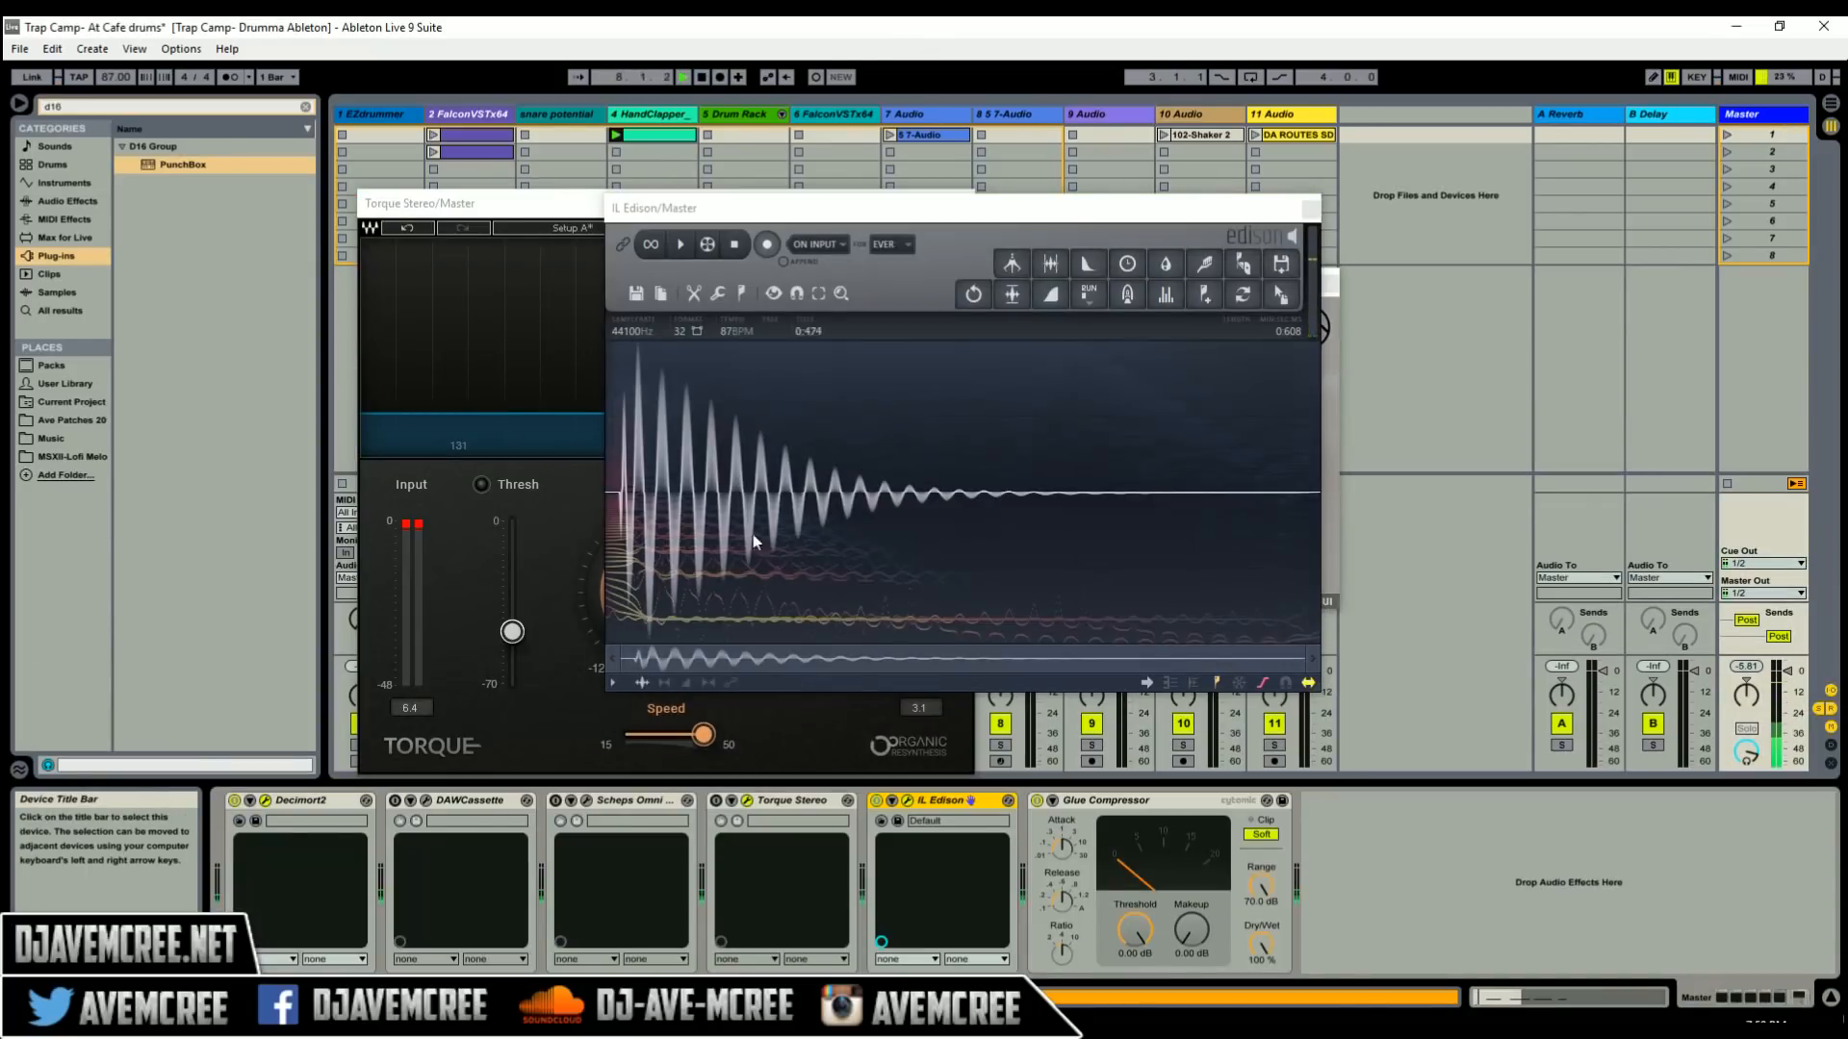
left_click(265, 799)
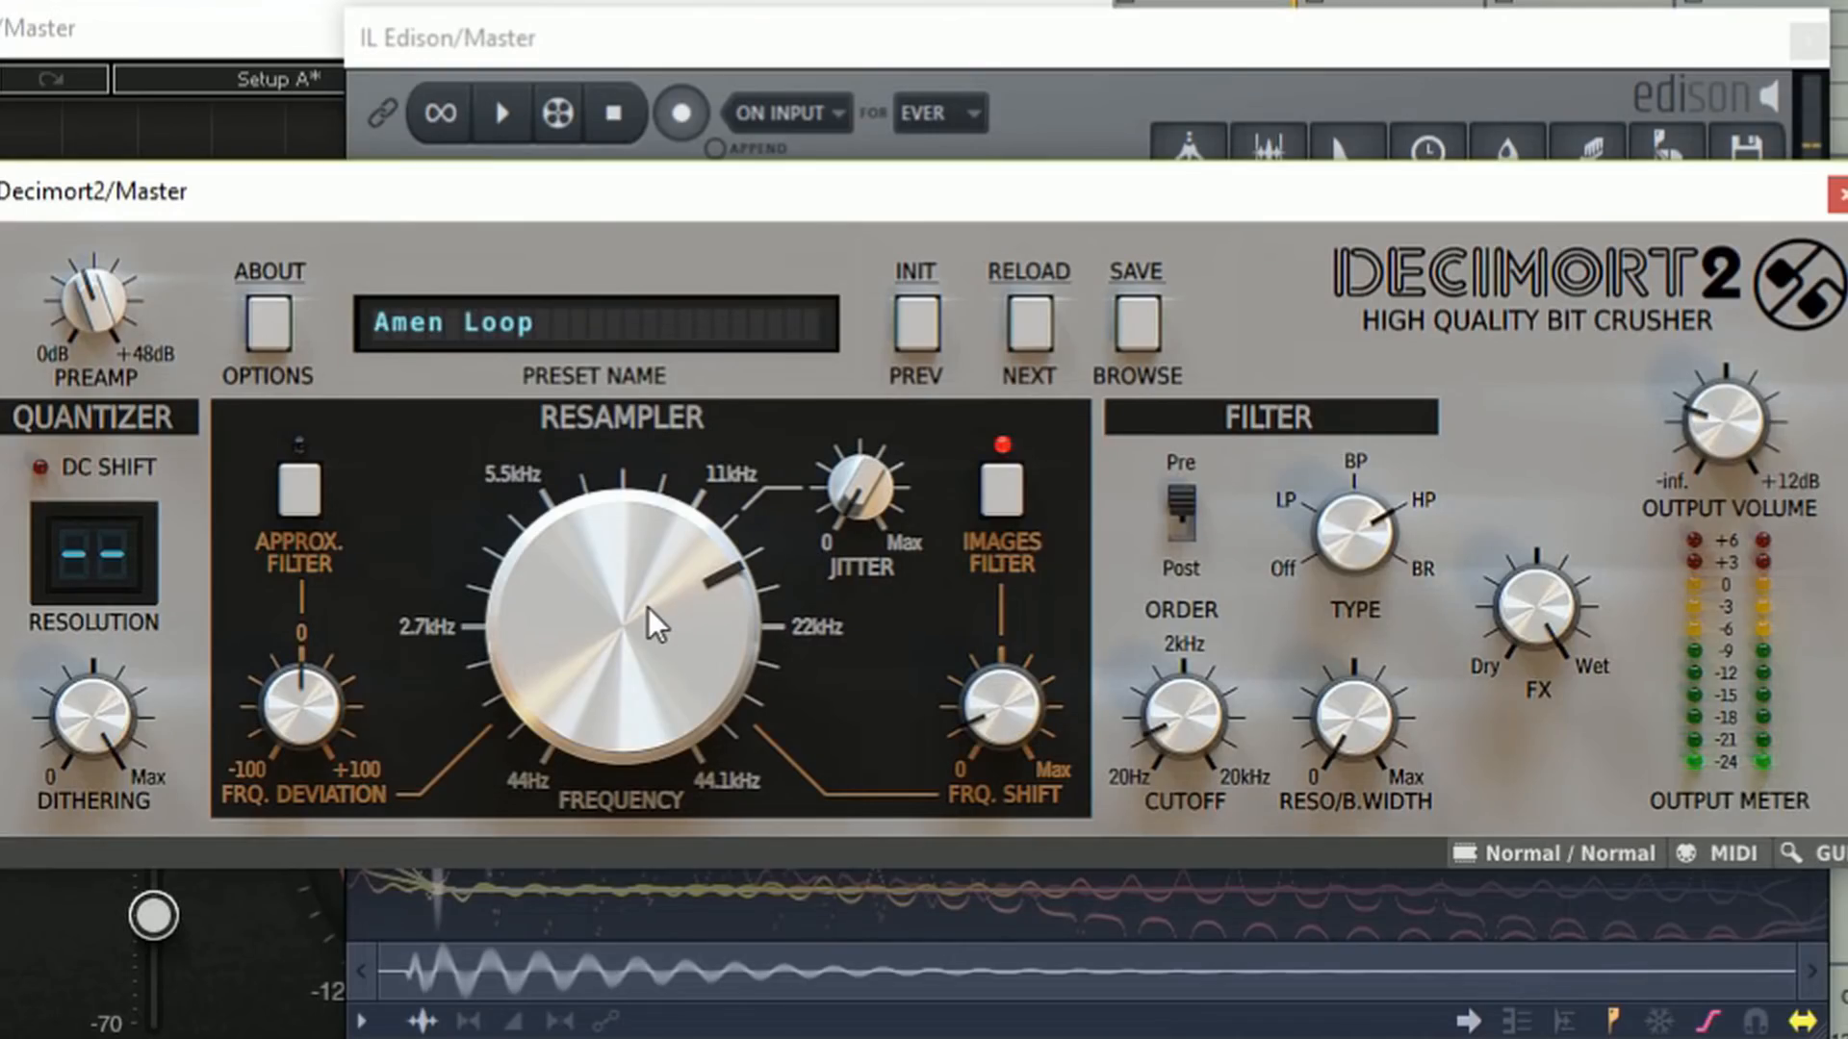
mouse_move(651, 660)
left_mouse_down()
mouse_move(664, 709)
mouse_move(643, 535)
mouse_move(639, 618)
mouse_move(679, 770)
mouse_move(639, 639)
mouse_move(644, 672)
left_mouse_up()
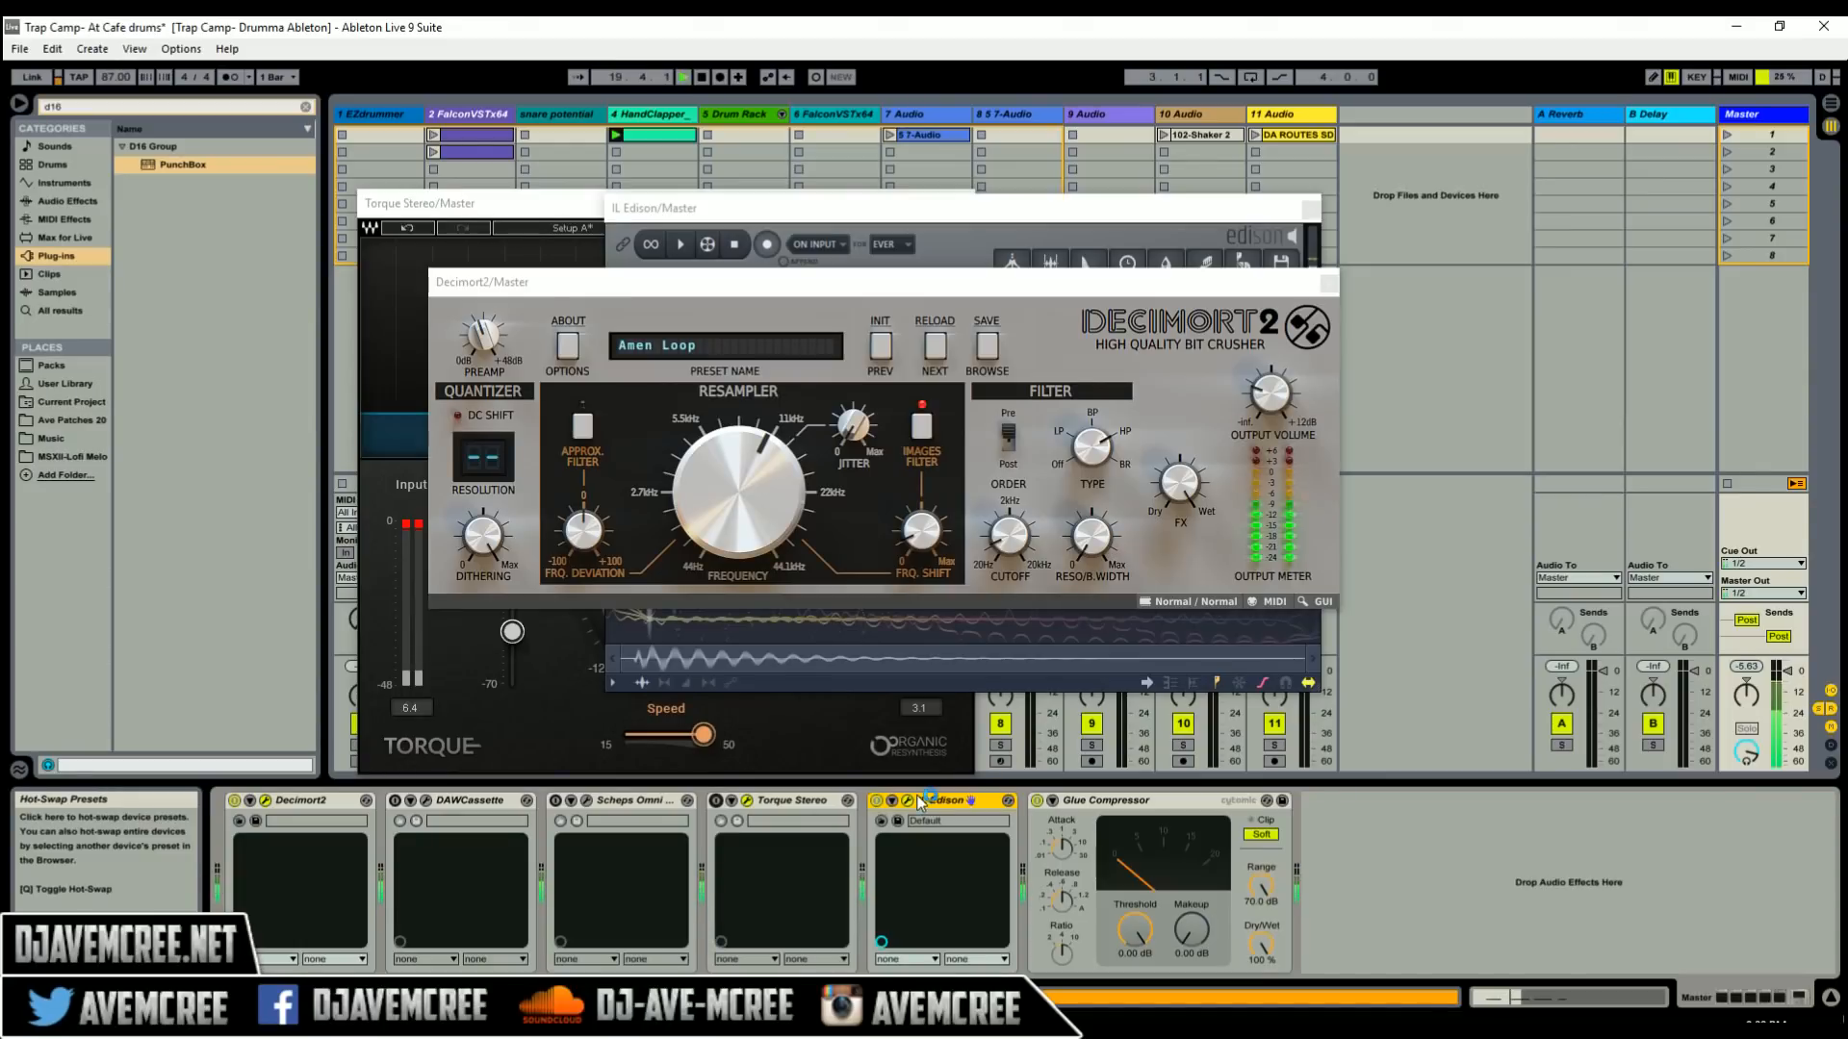
- Record a few hits of the playing clap clip into Edison on the Master track
left_click(908, 801)
left_click(908, 800)
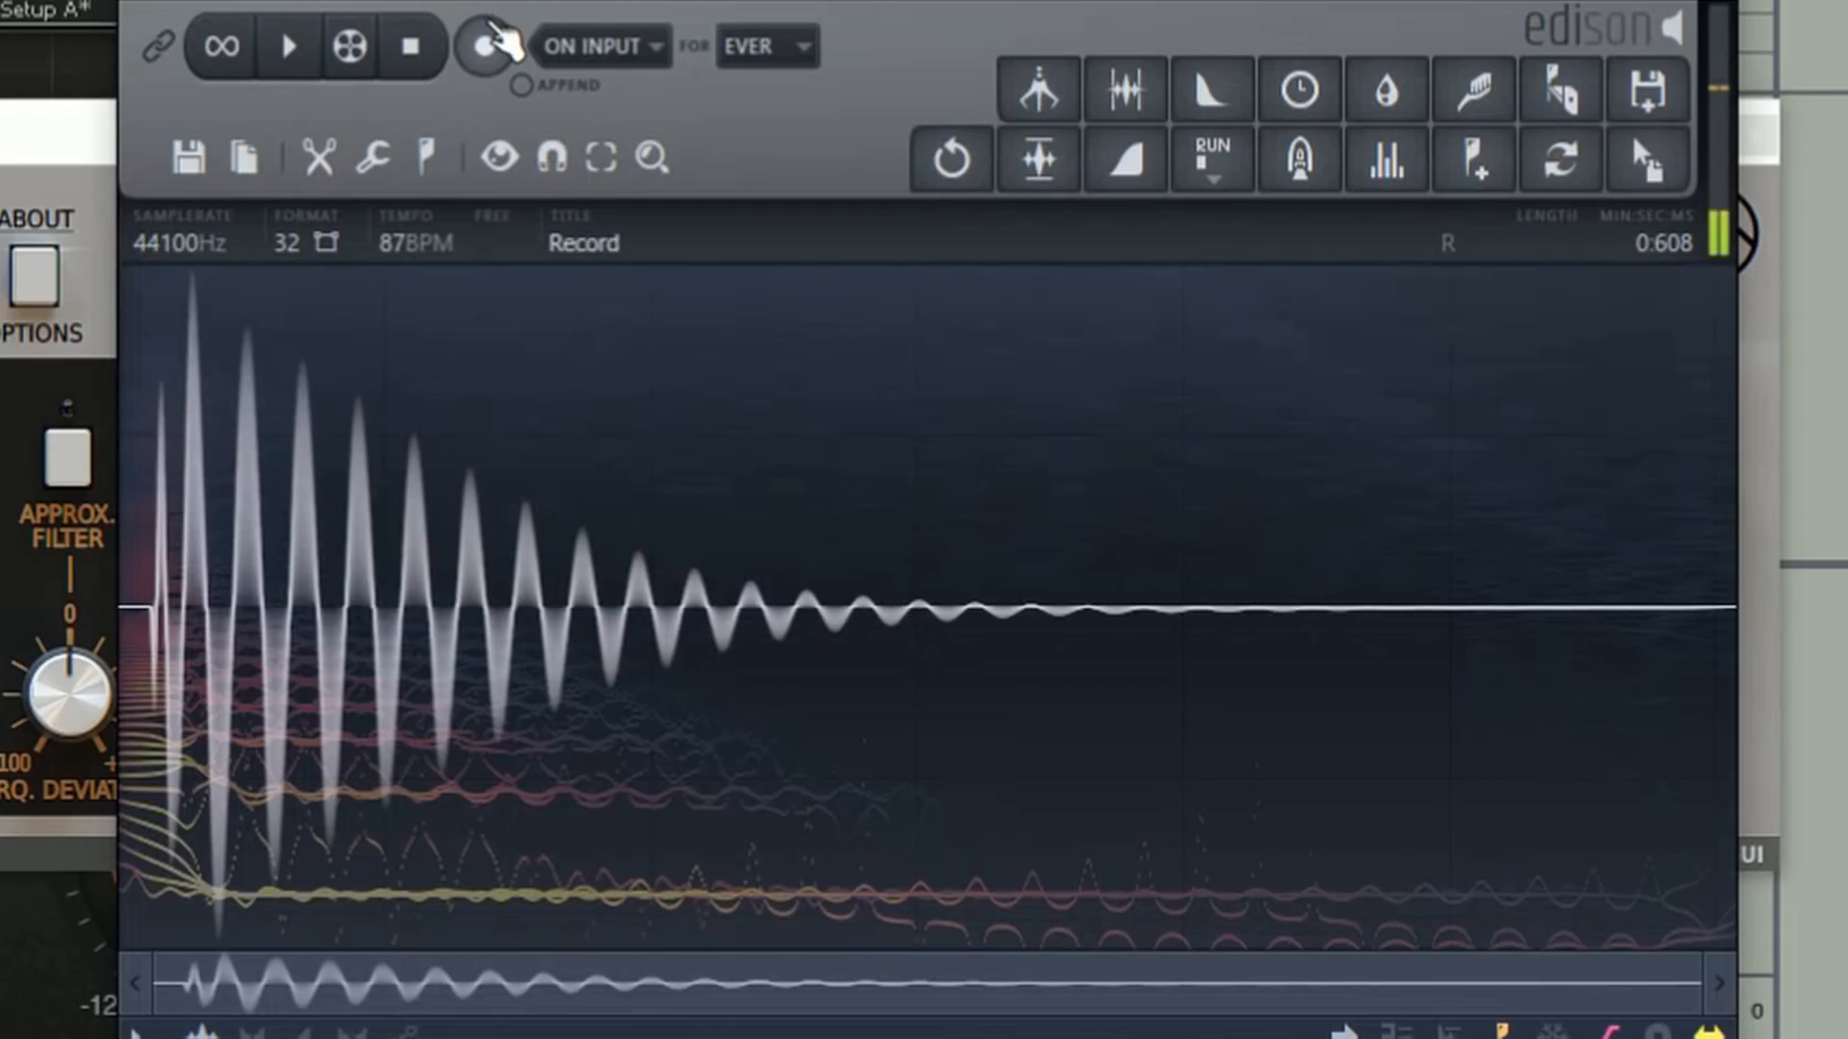
left_click(484, 46)
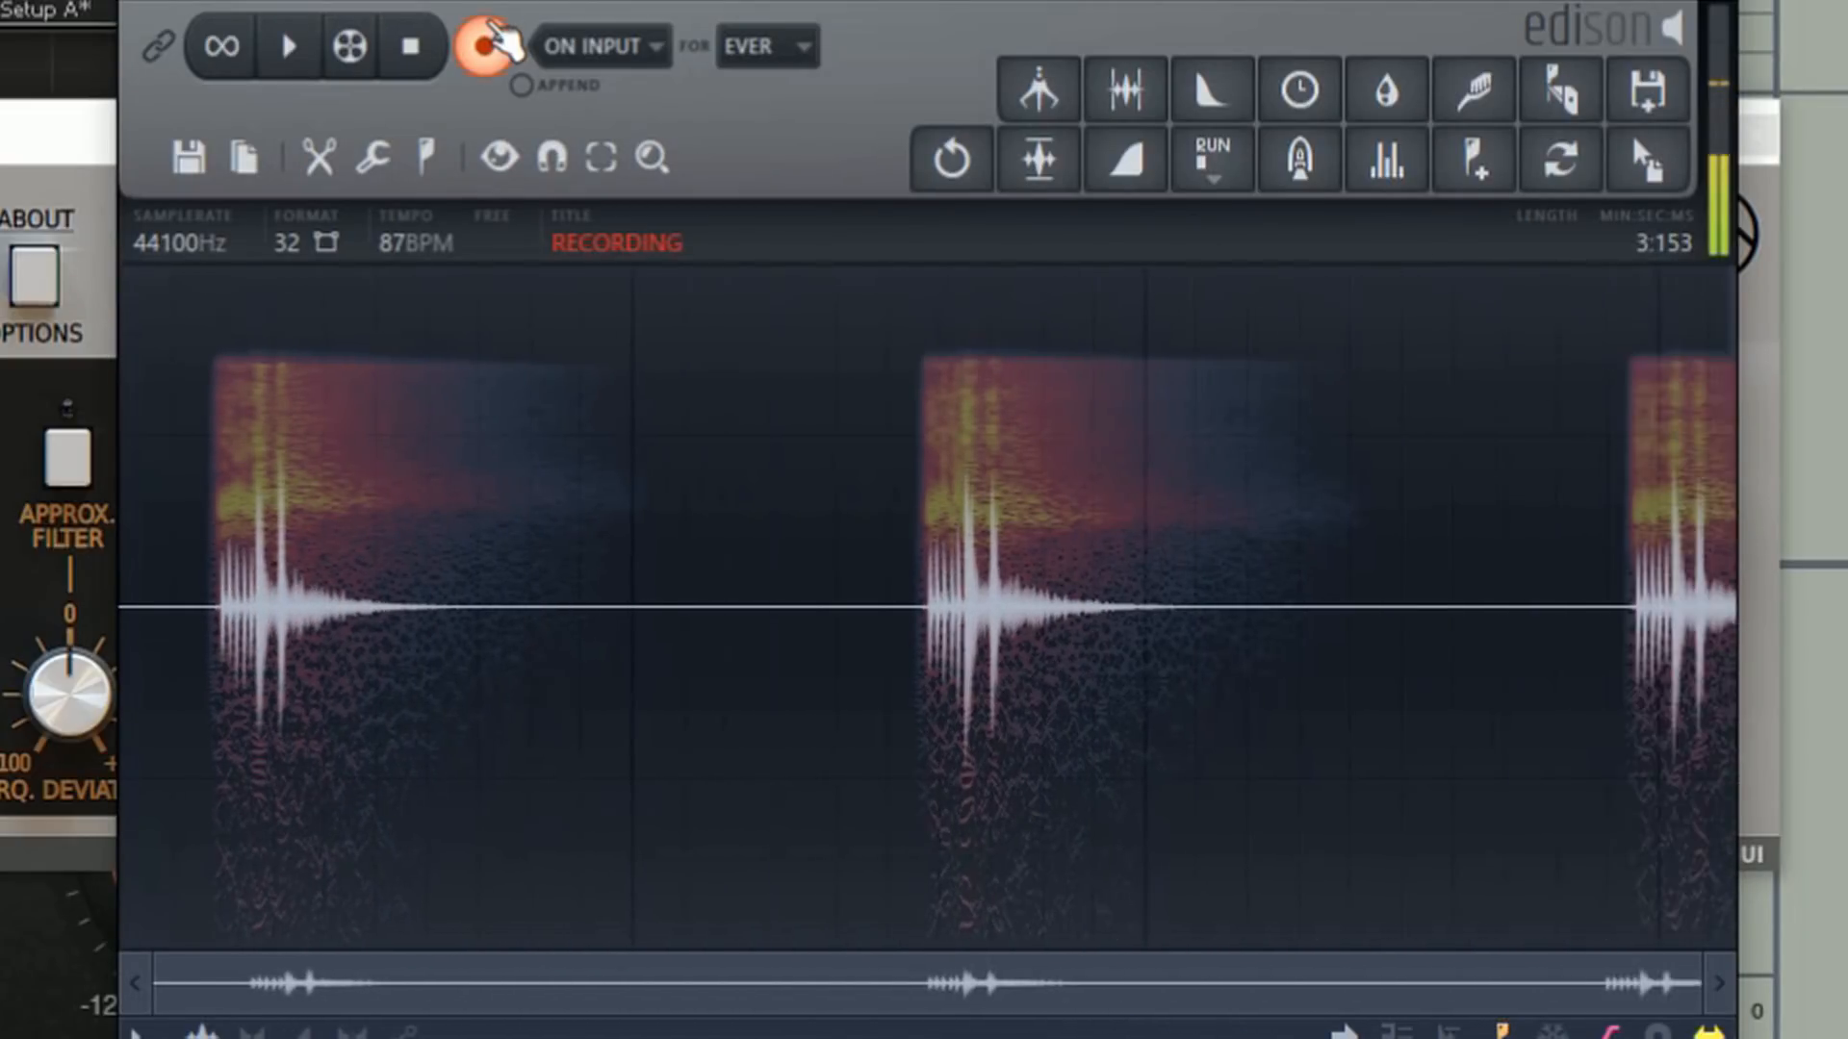
left_click(486, 43)
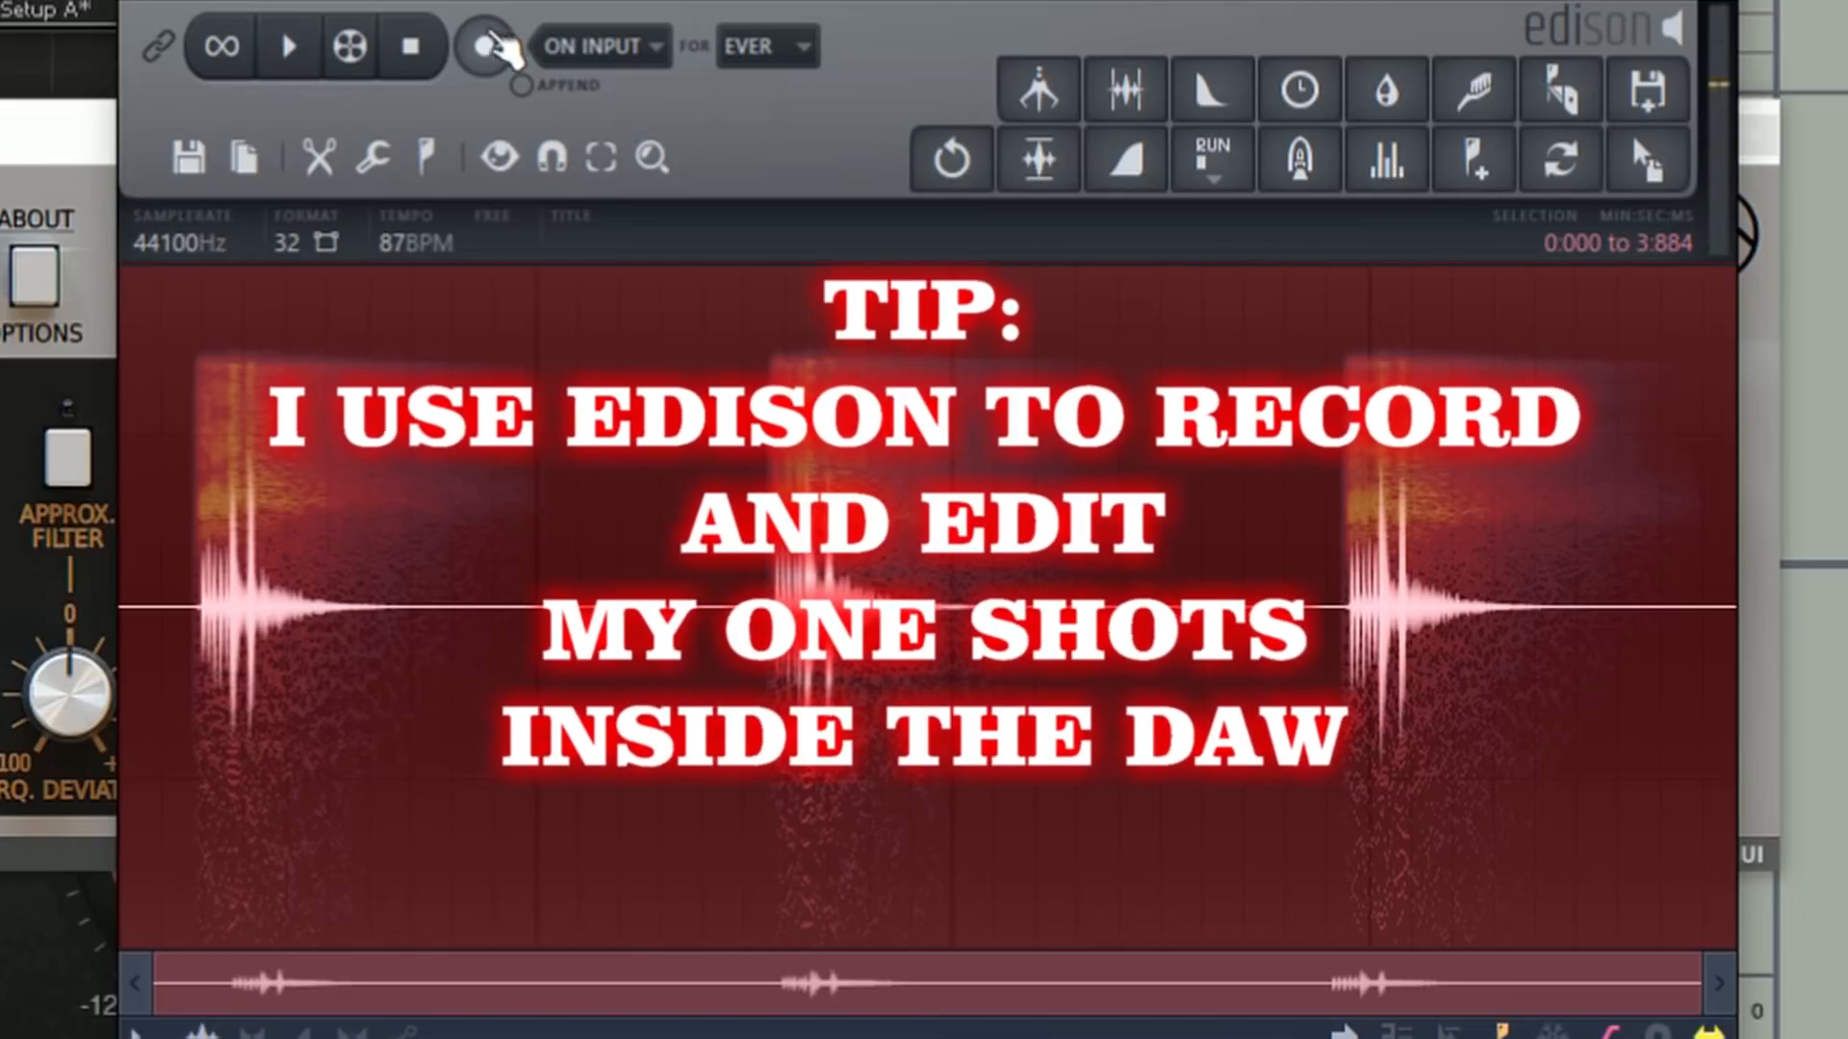
- Trim the Edison recording to a single clap and delete the silence before it, from 0:000 to 0:179
left_click(536, 683)
key("Delete")
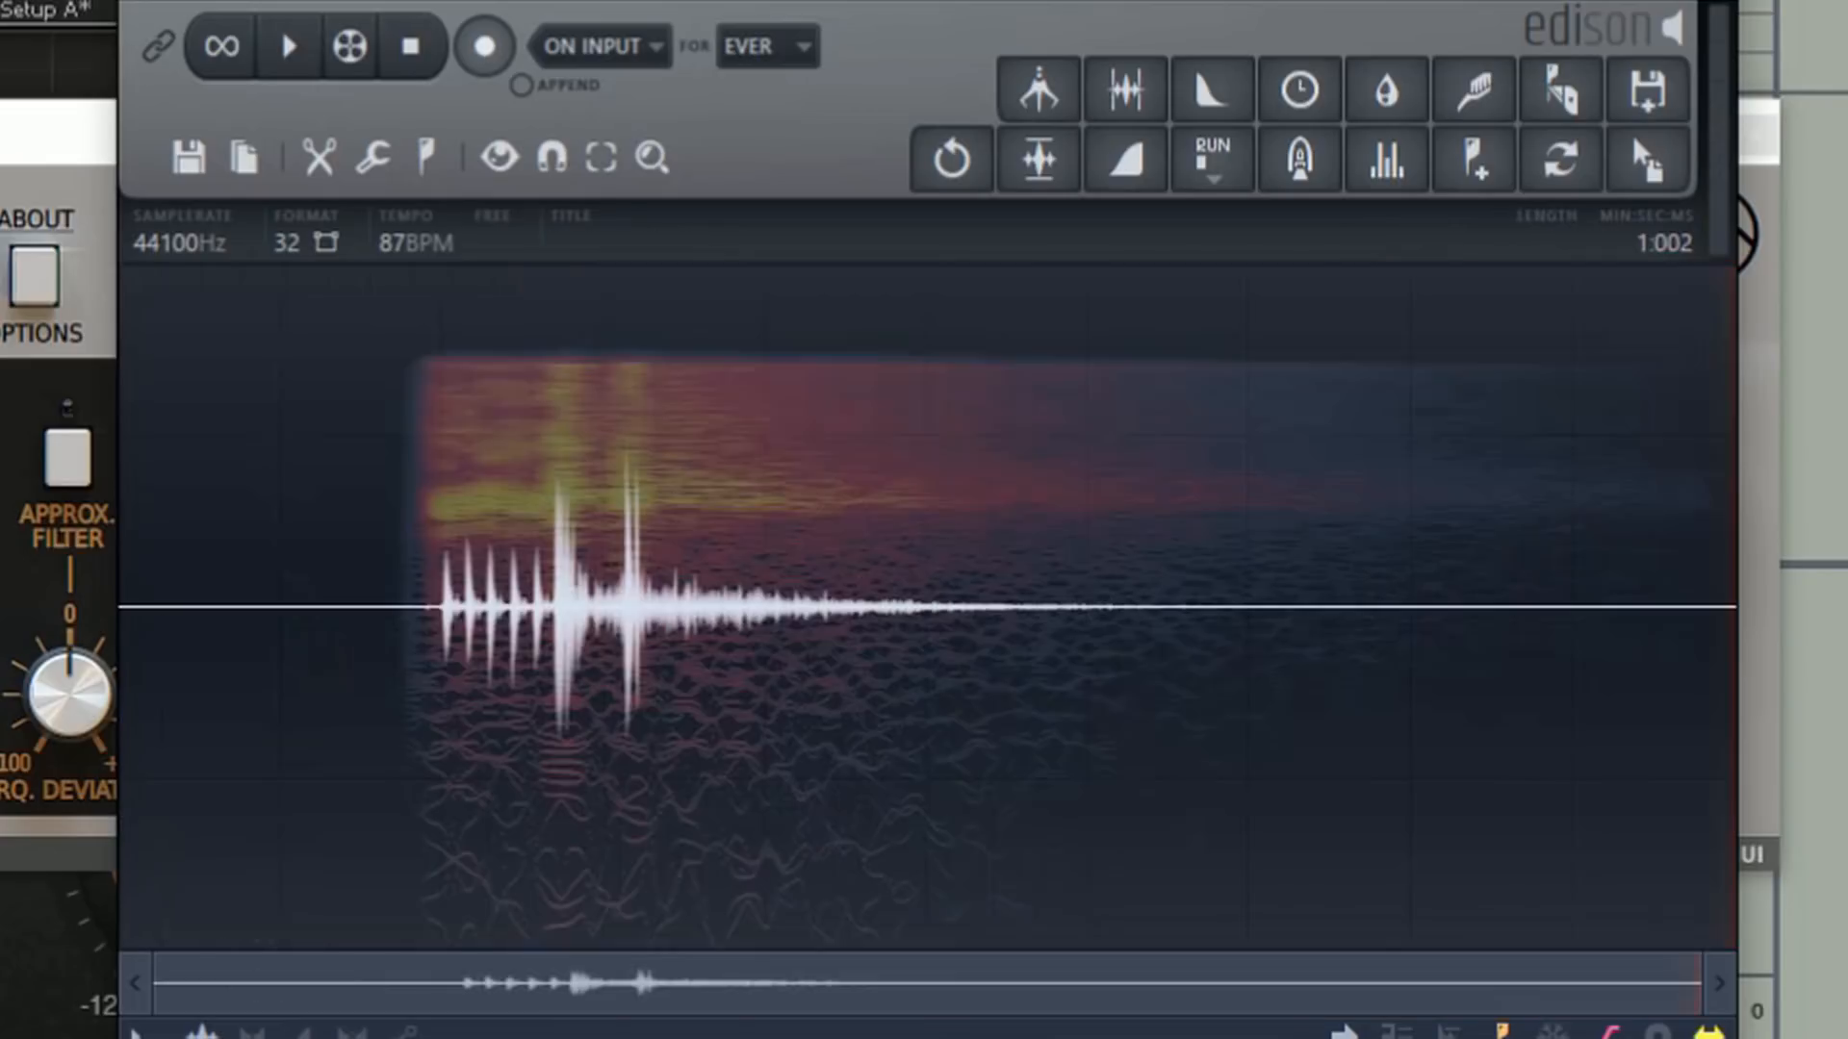
left_click(411, 552)
left_click_drag(411, 548, 120, 558)
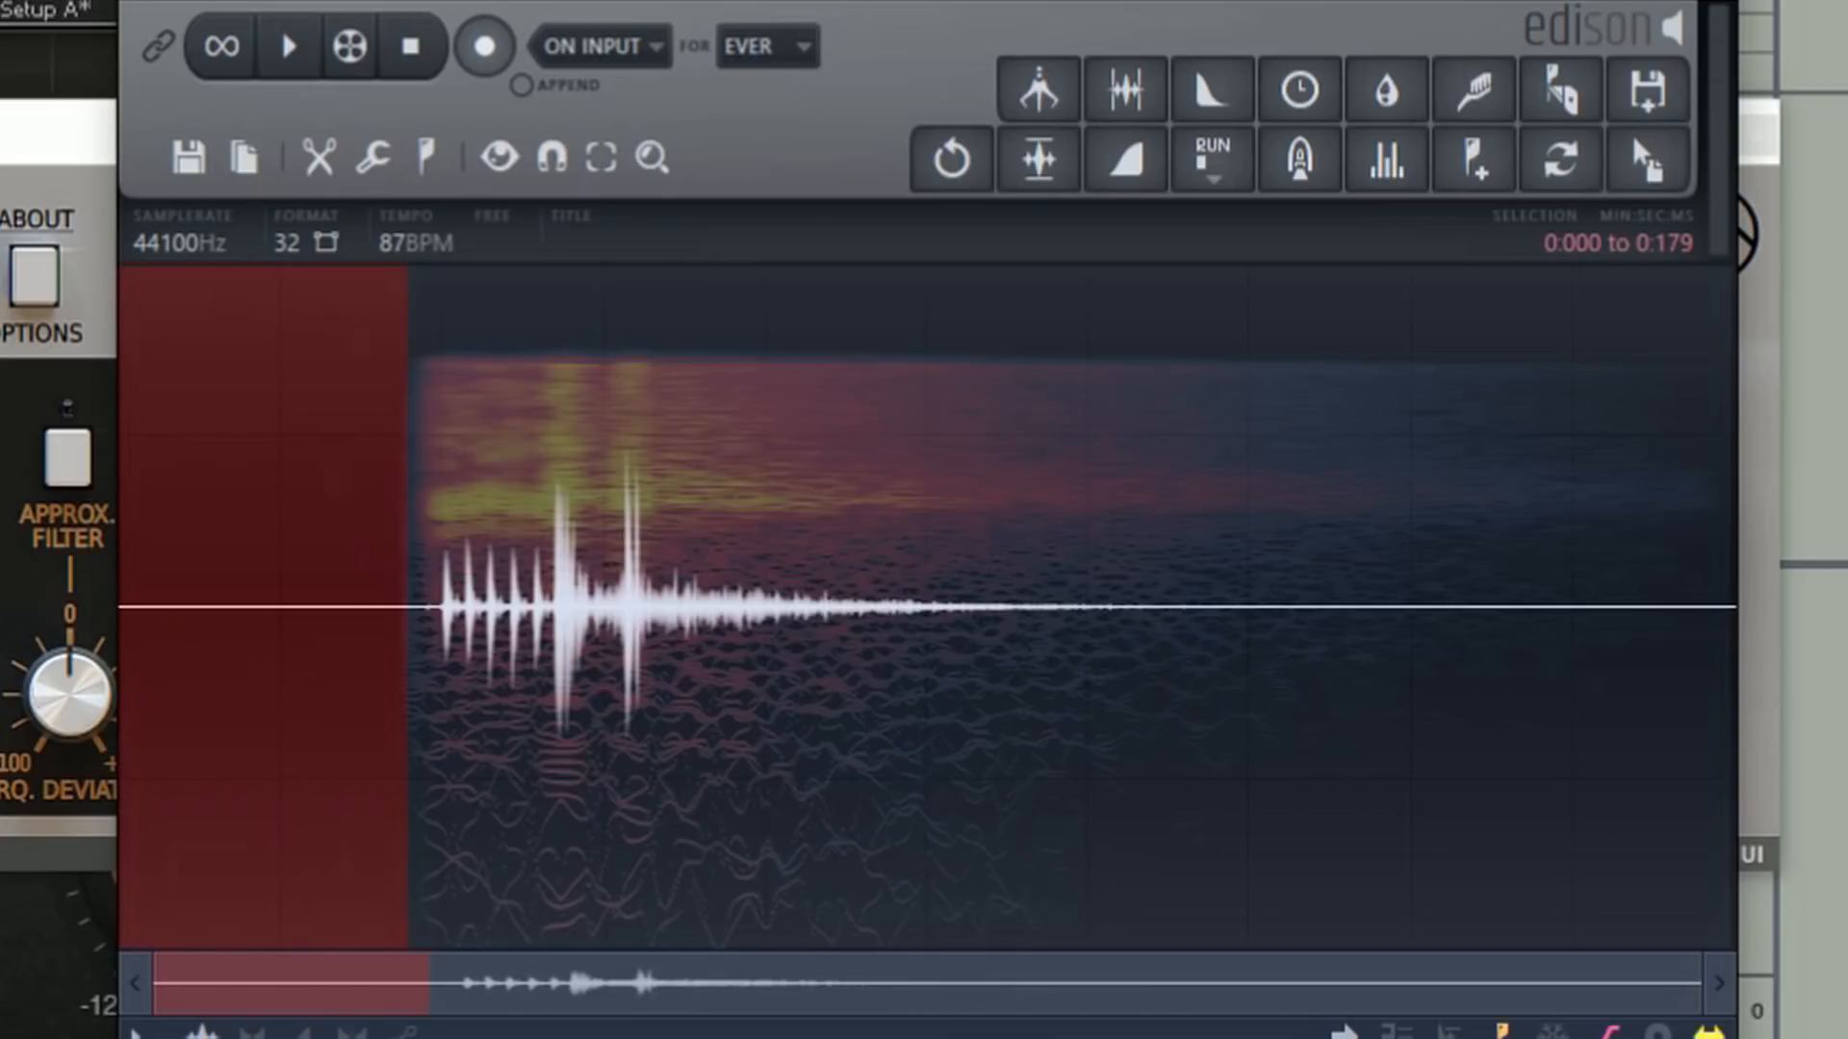
key("Delete")
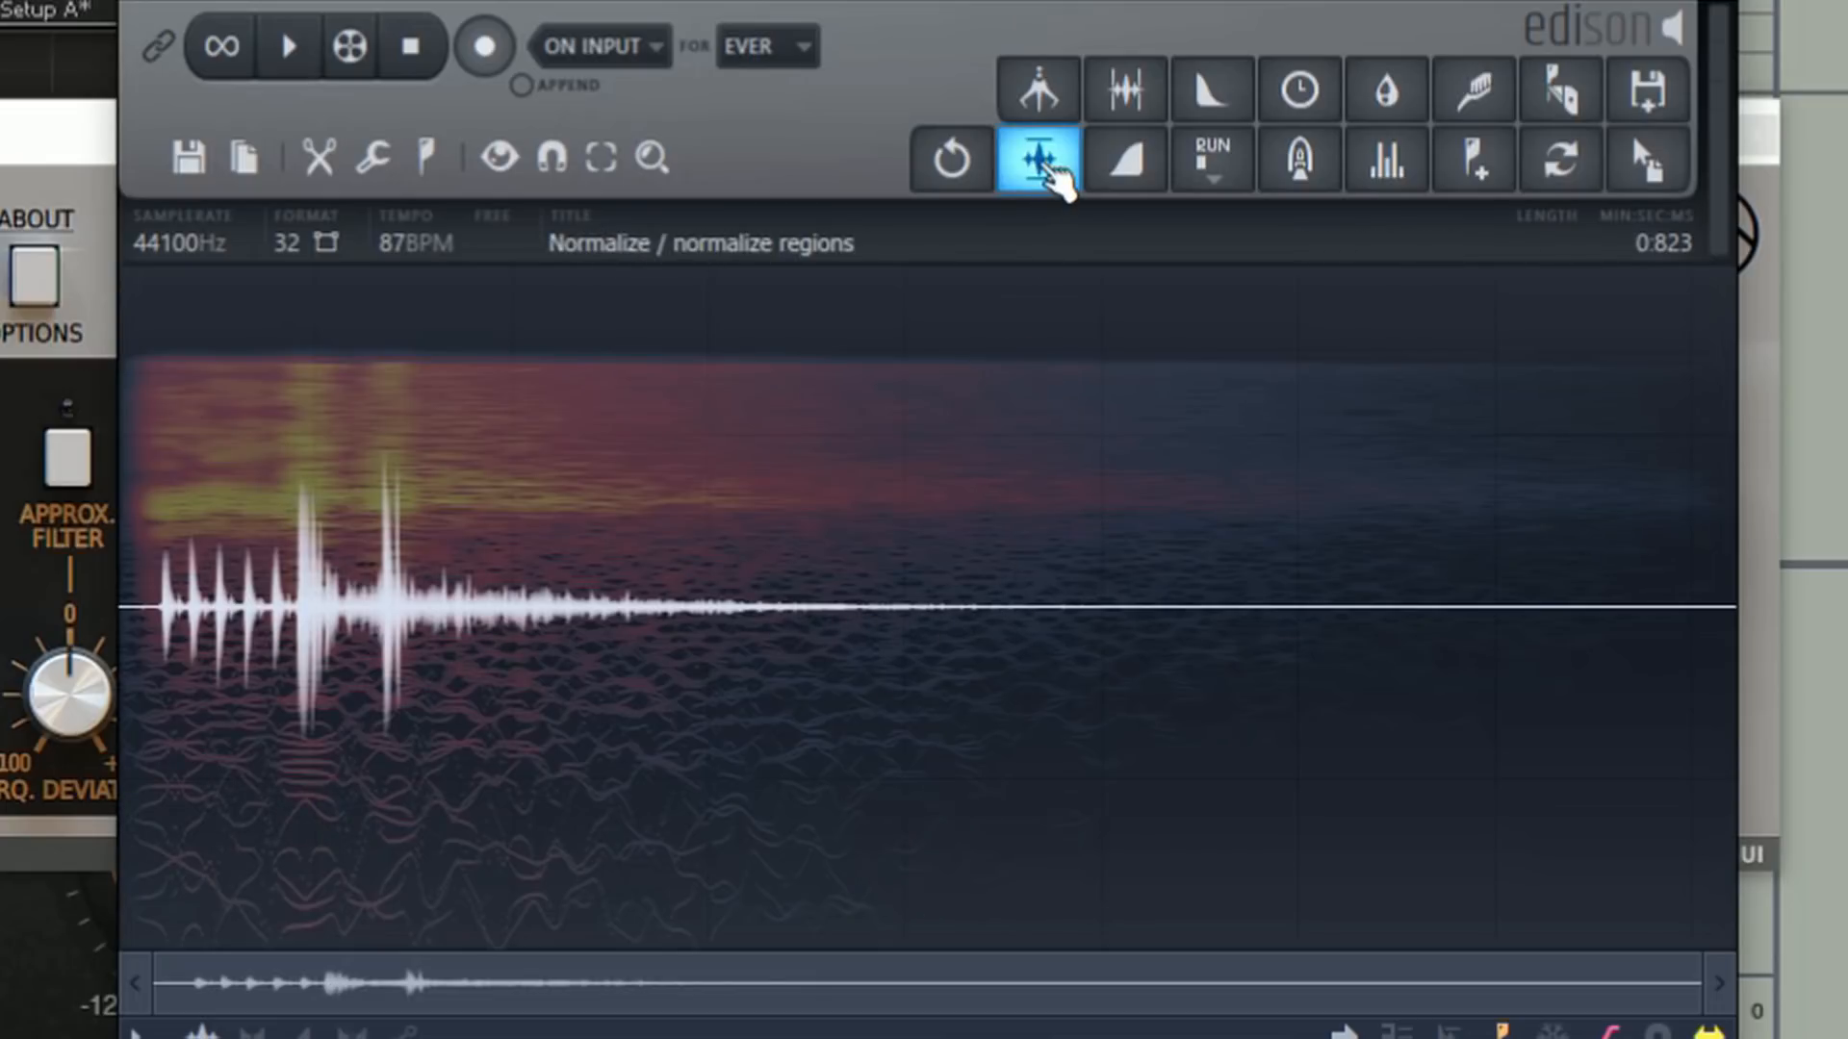
- Normalize the trimmed clap sample in Edison and convert its bit depth to 16
left_click(1054, 171)
key("space")
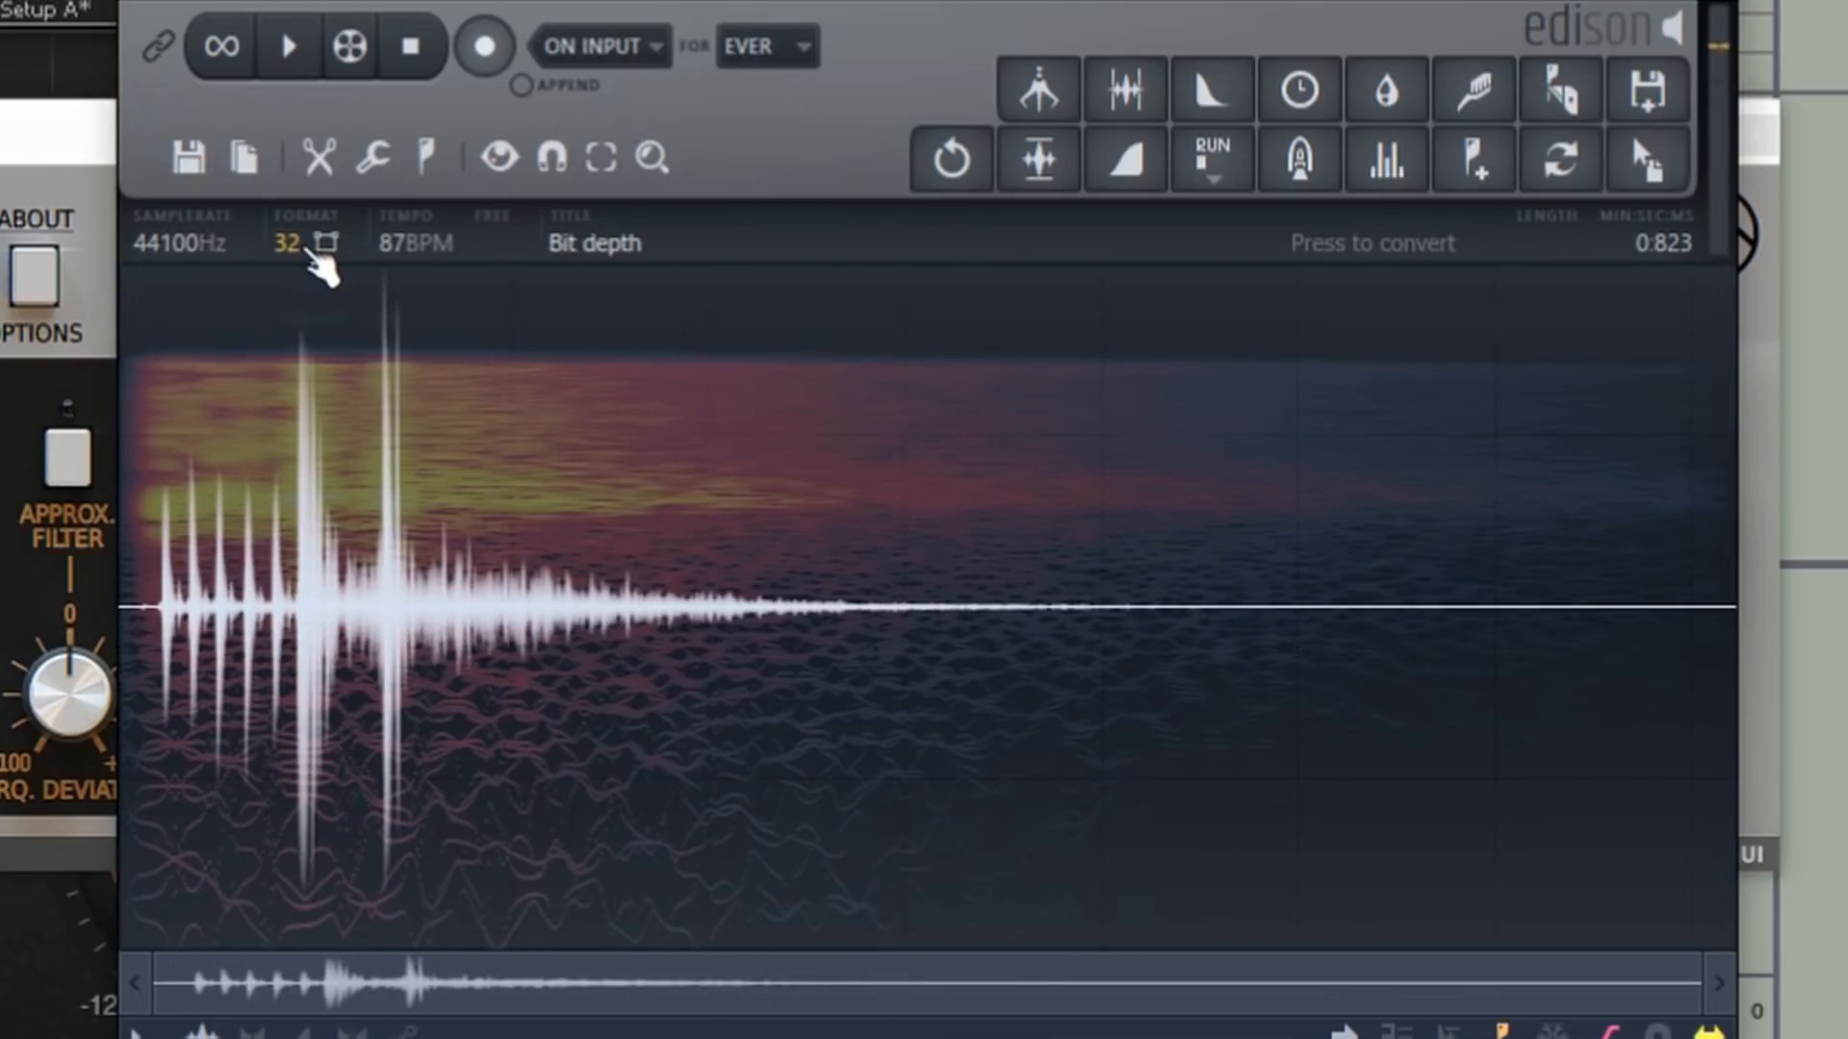
left_click(310, 250)
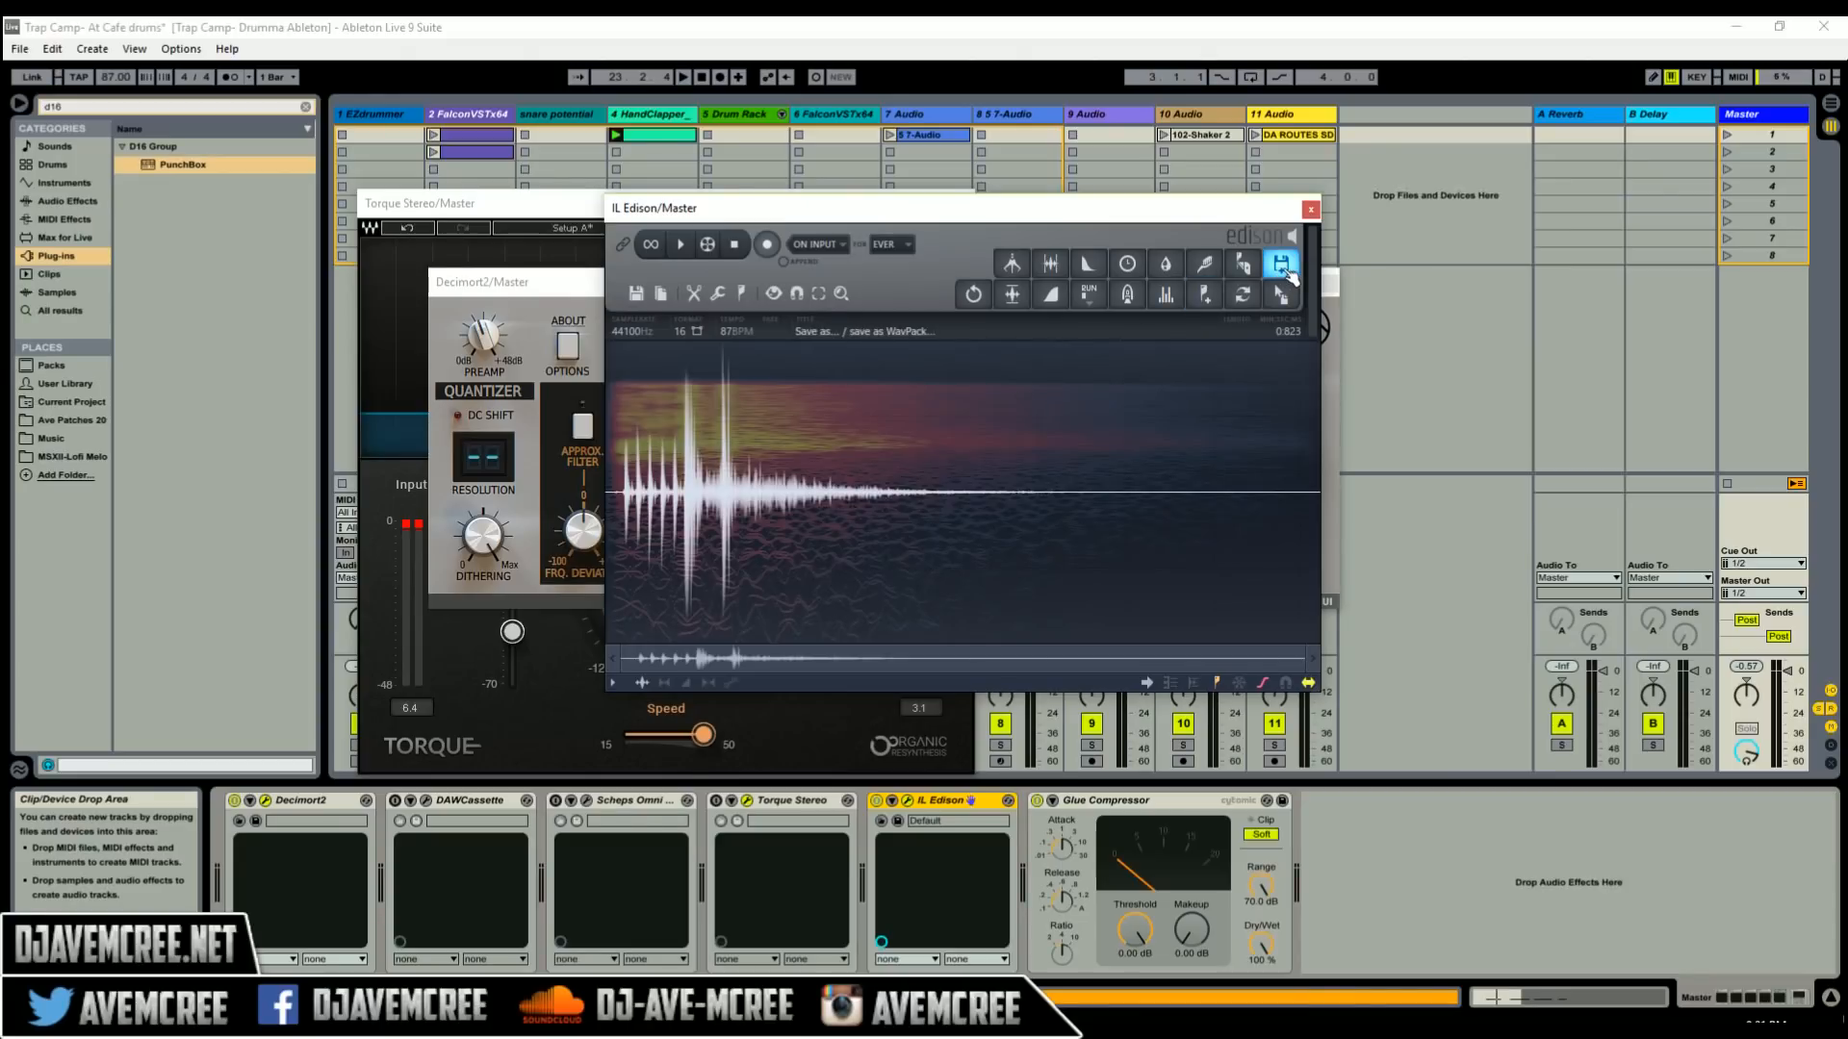
- Save the clap sample as a Microsoft wave file named liljonsnap in the TTS- RAW DRUMS folder
left_click(635, 293)
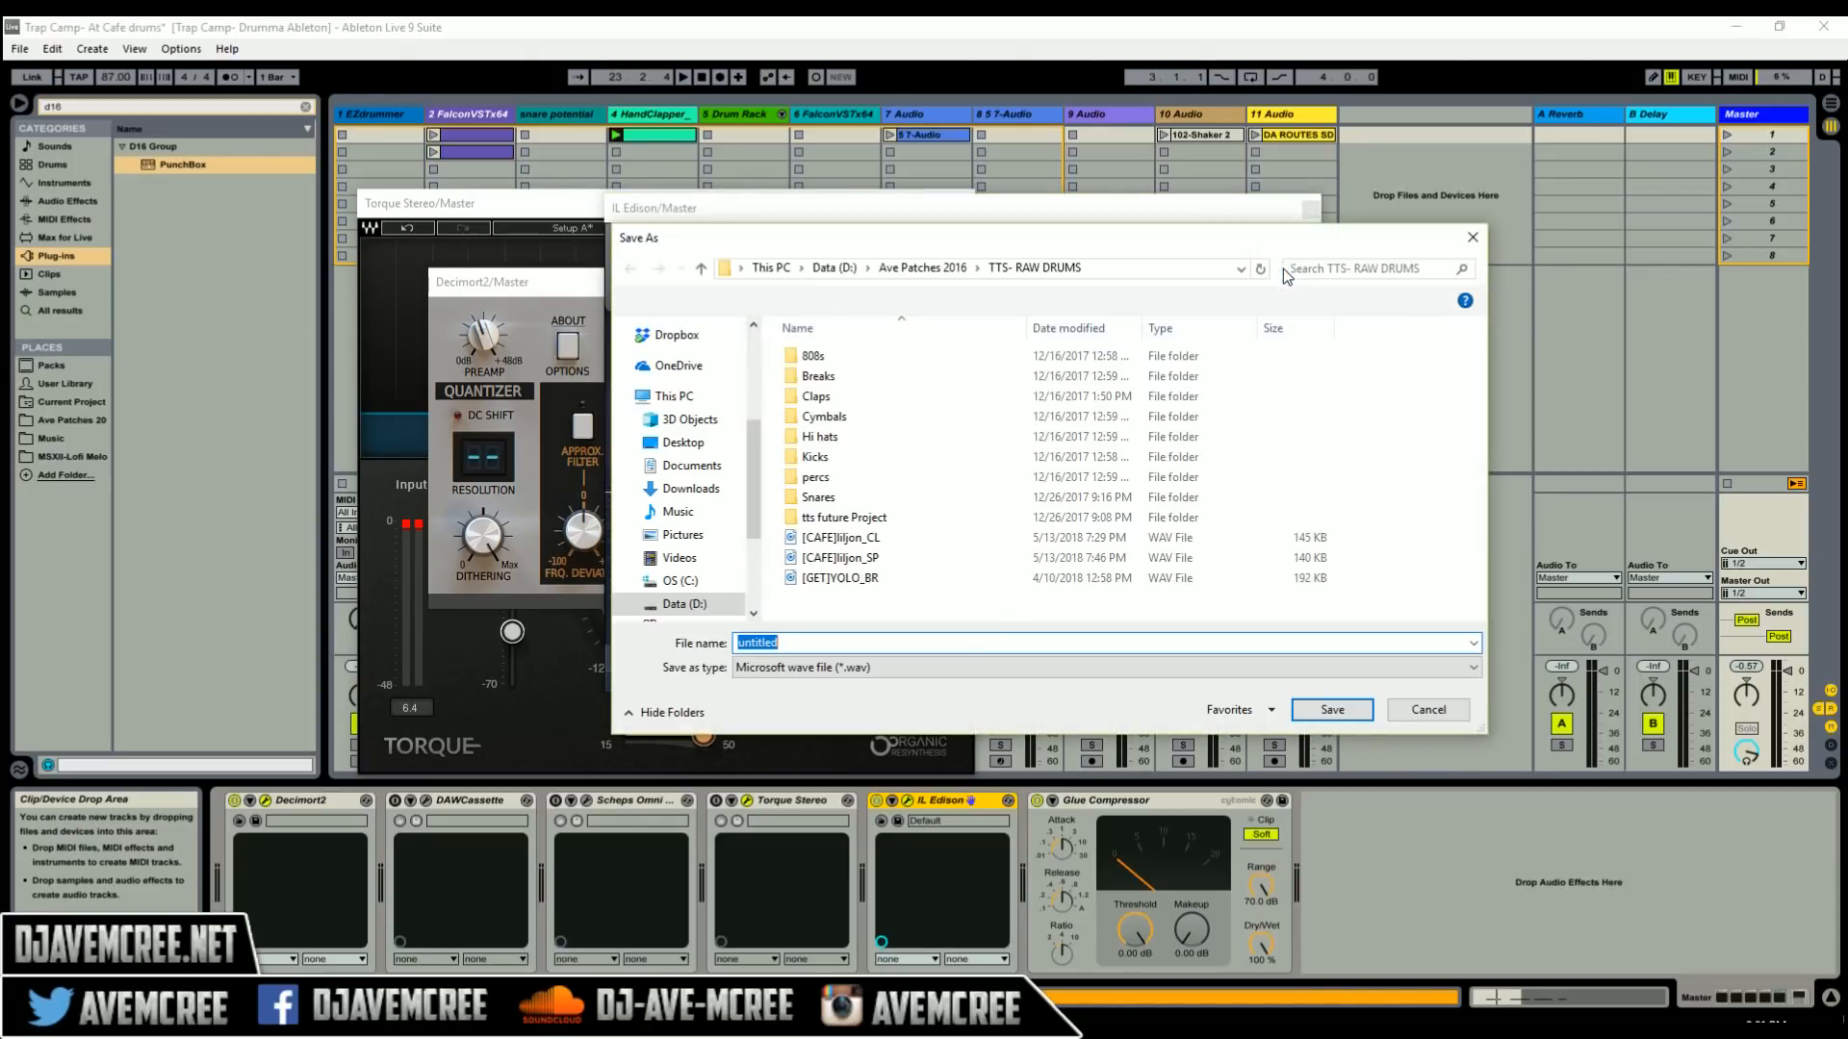
type("li")
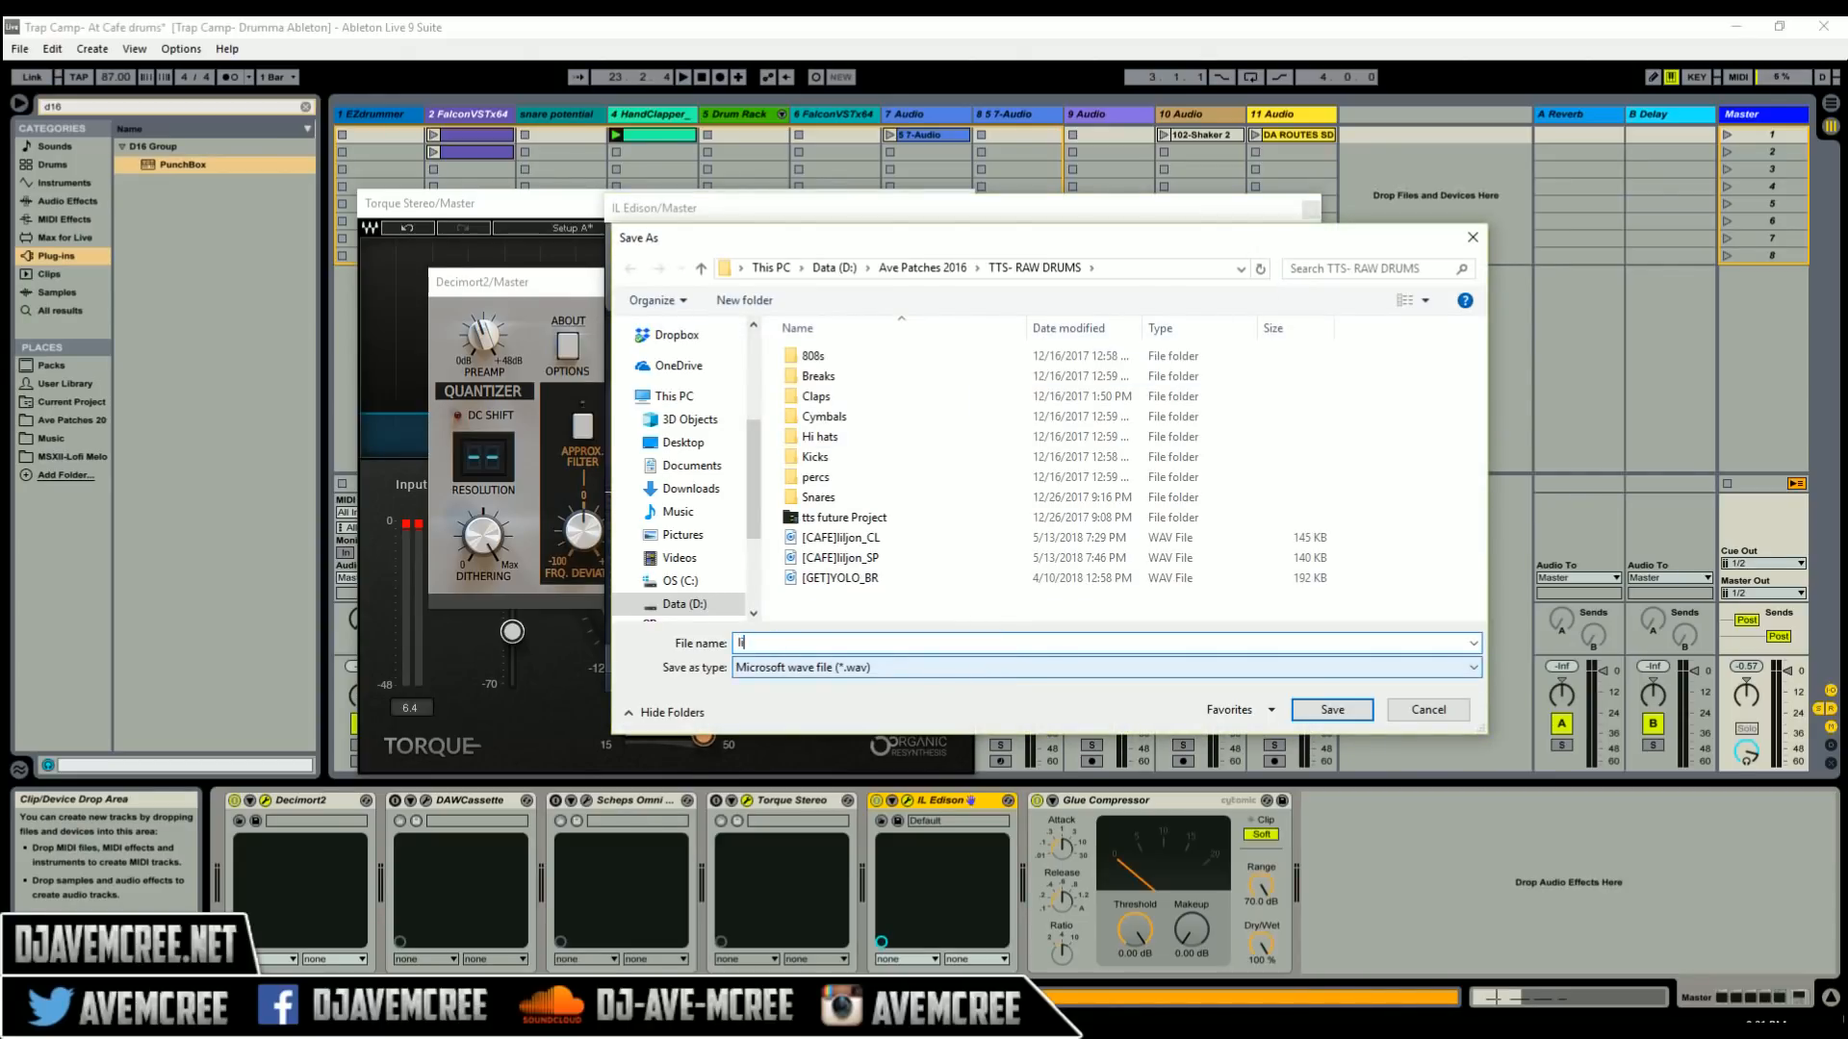
type("l")
type("jo")
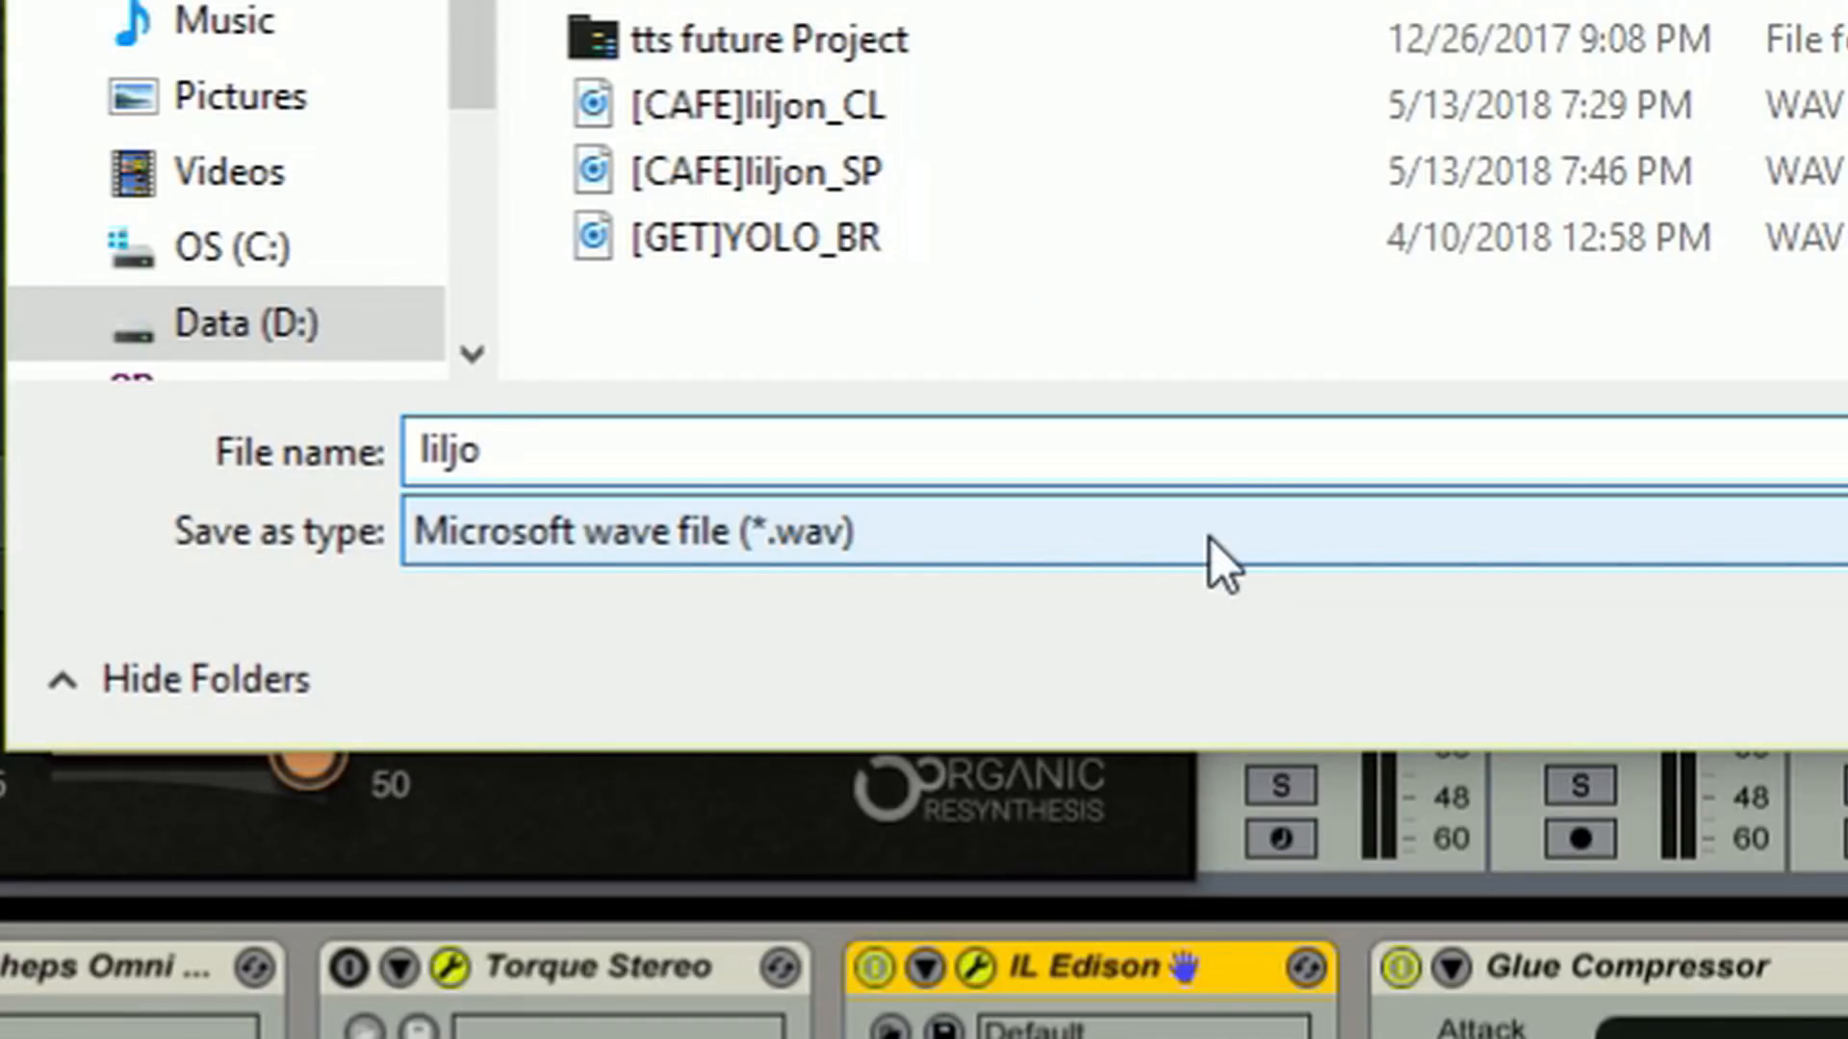
type("nsnap")
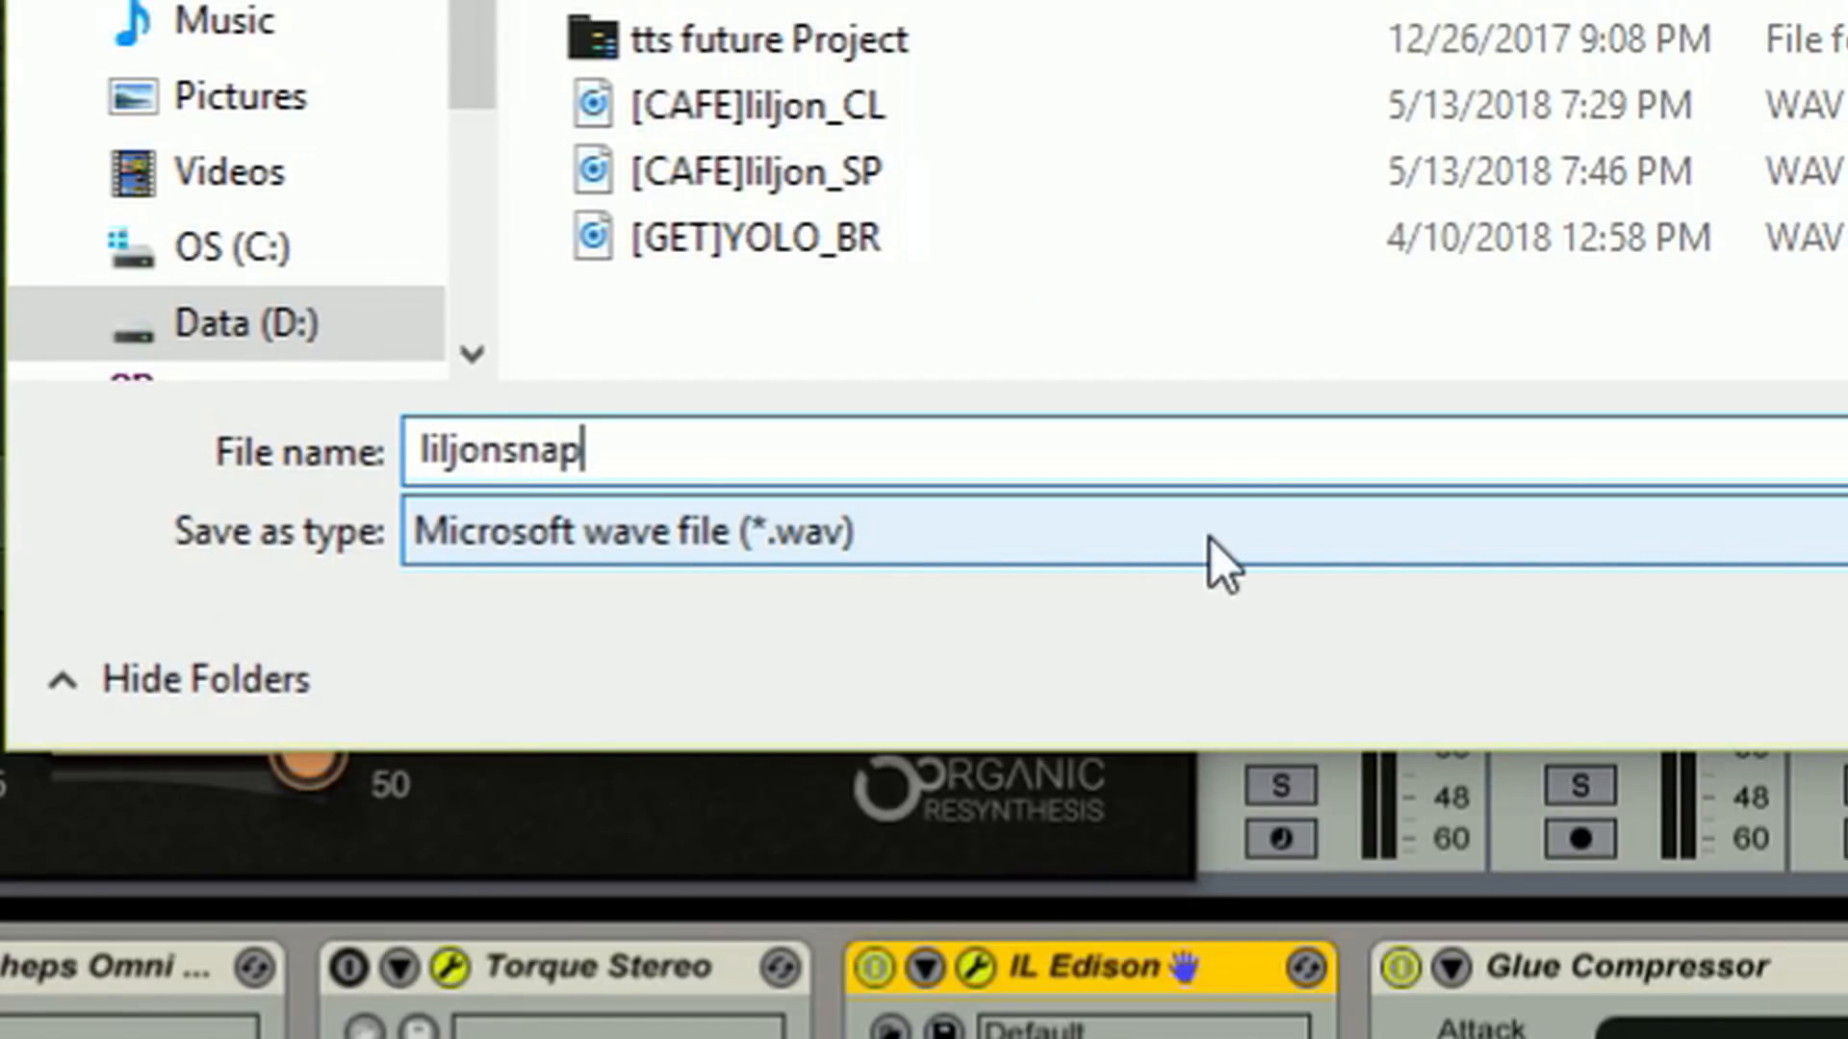
key("Return")
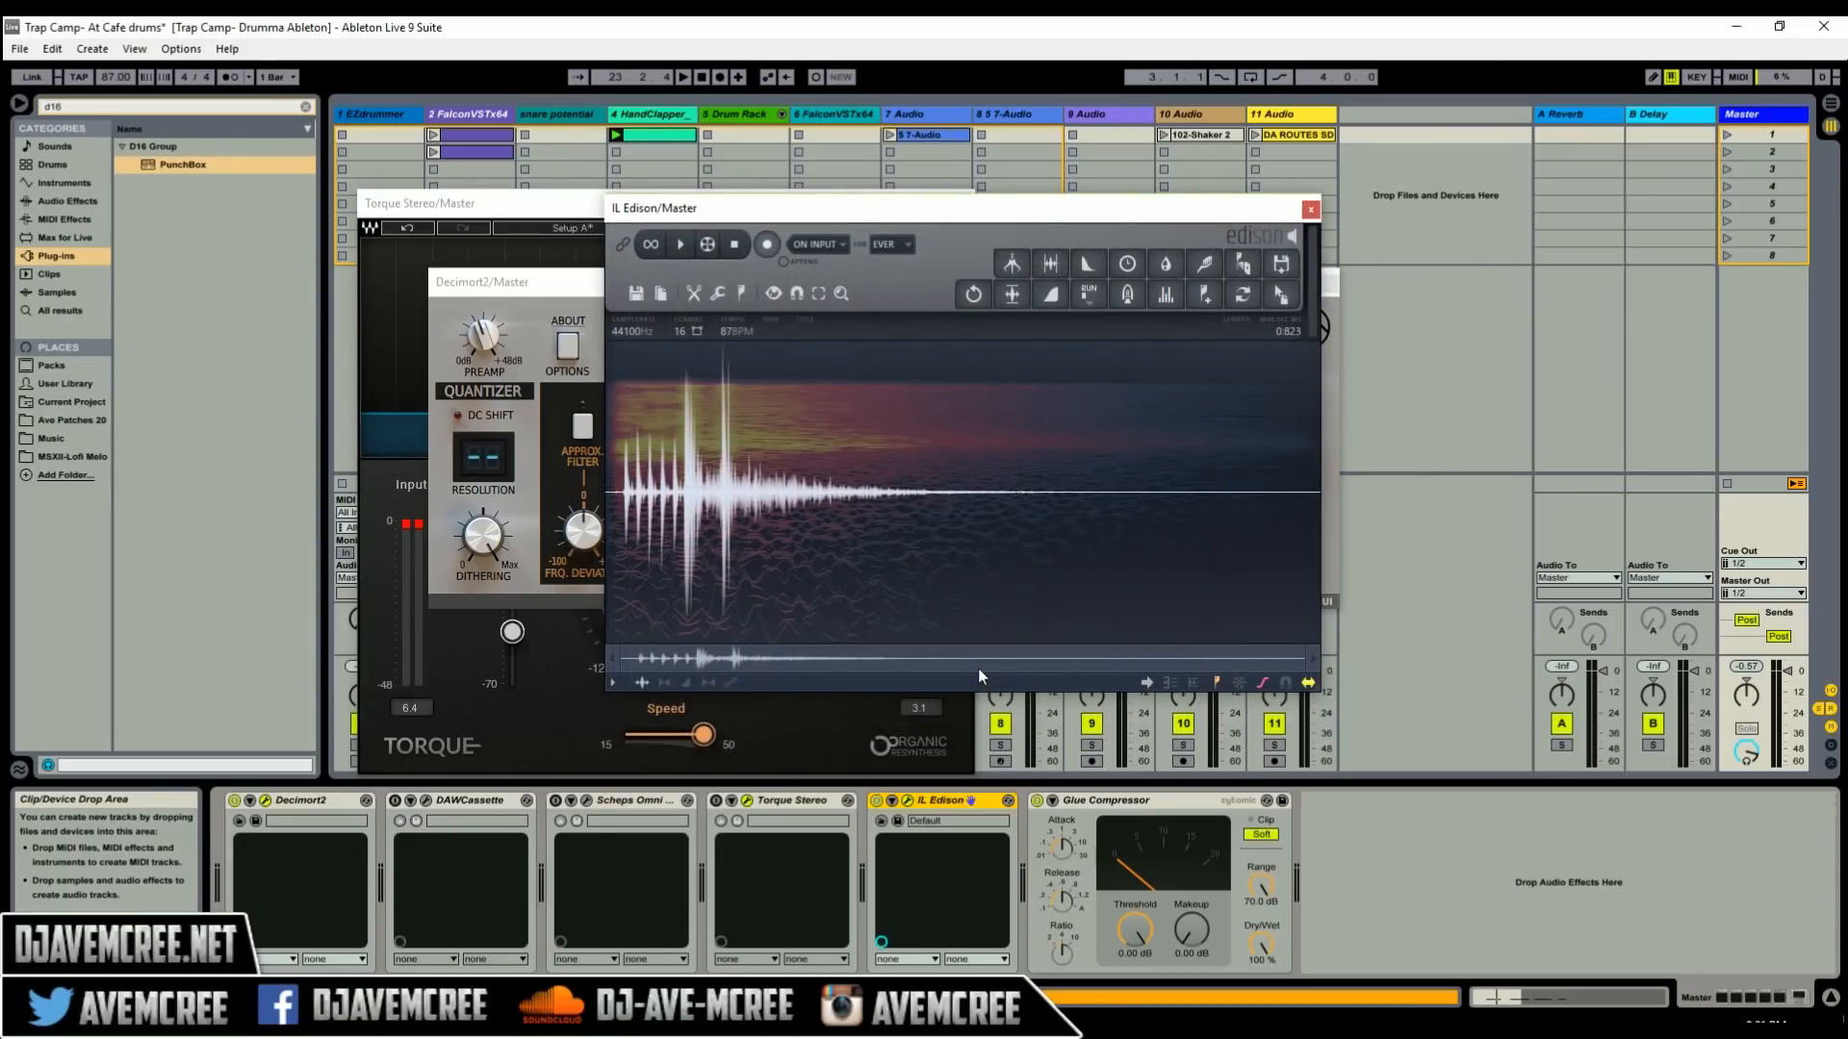
- Enable Torque Stereo on the Master track and raise Decimort2's resampler frequency
left_click(845, 115)
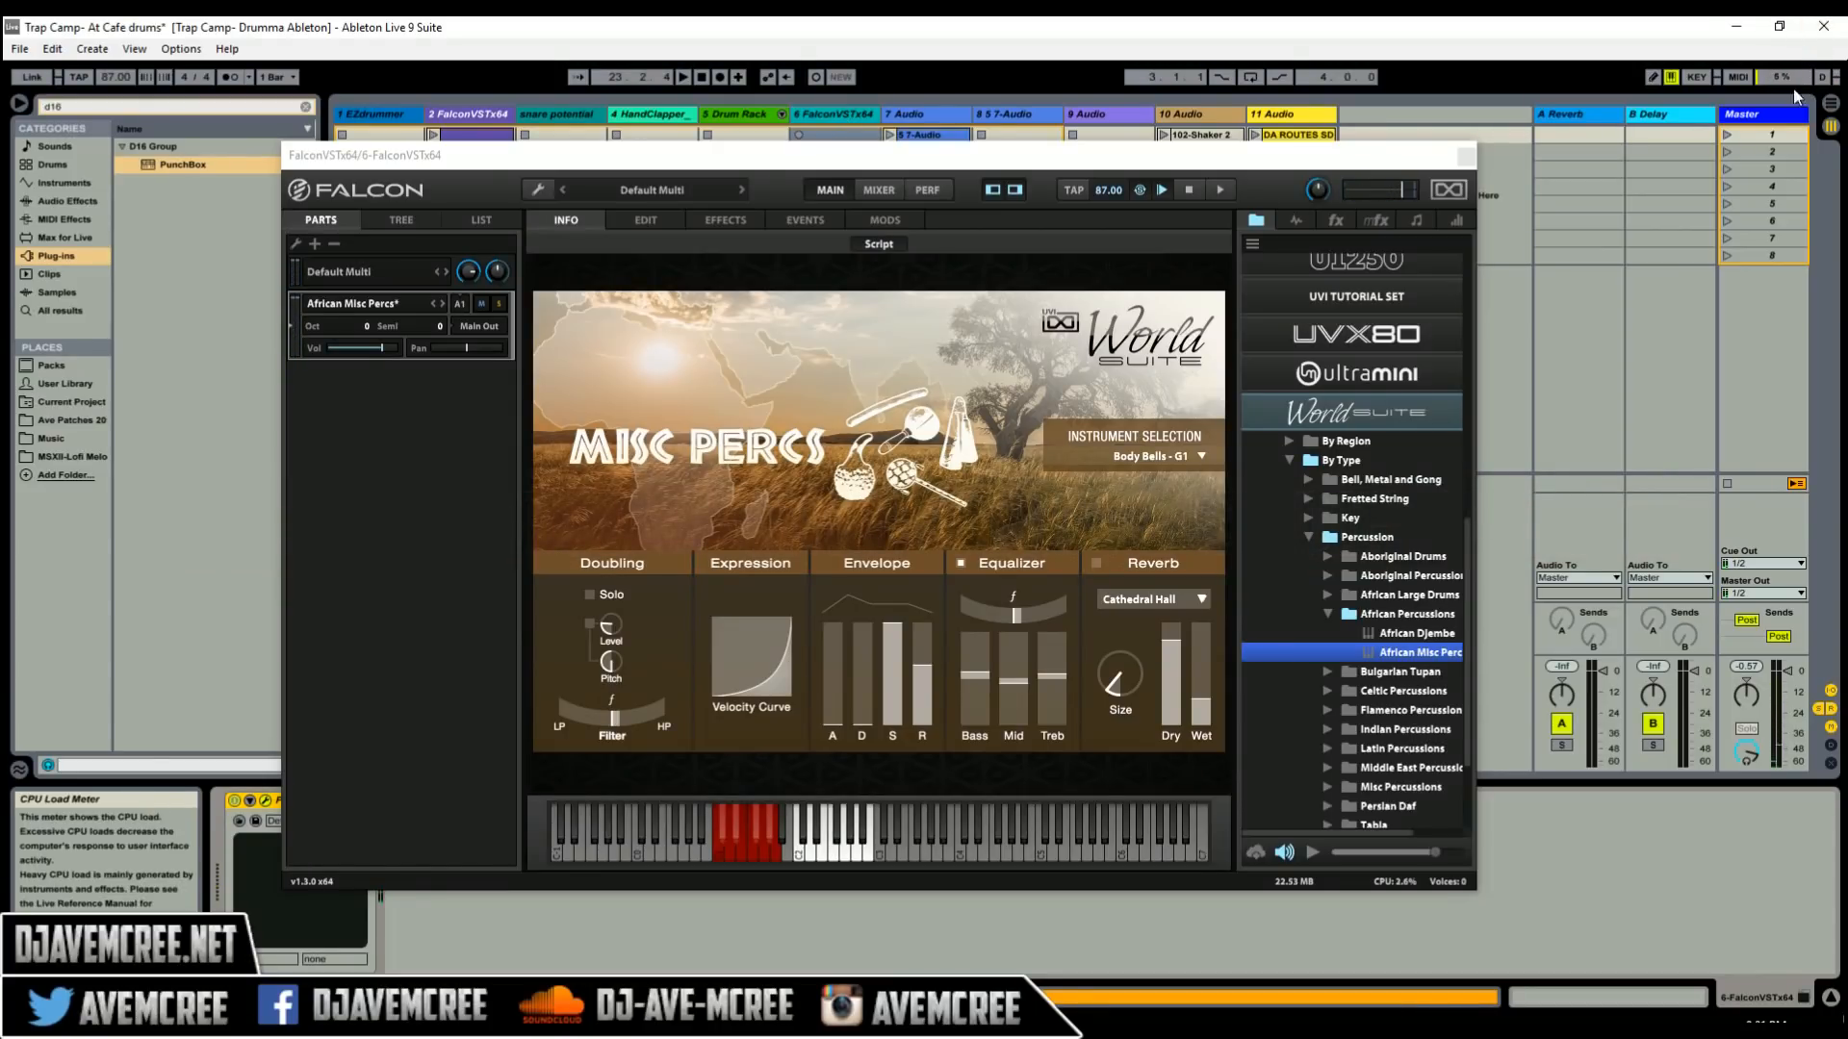
left_click(1776, 117)
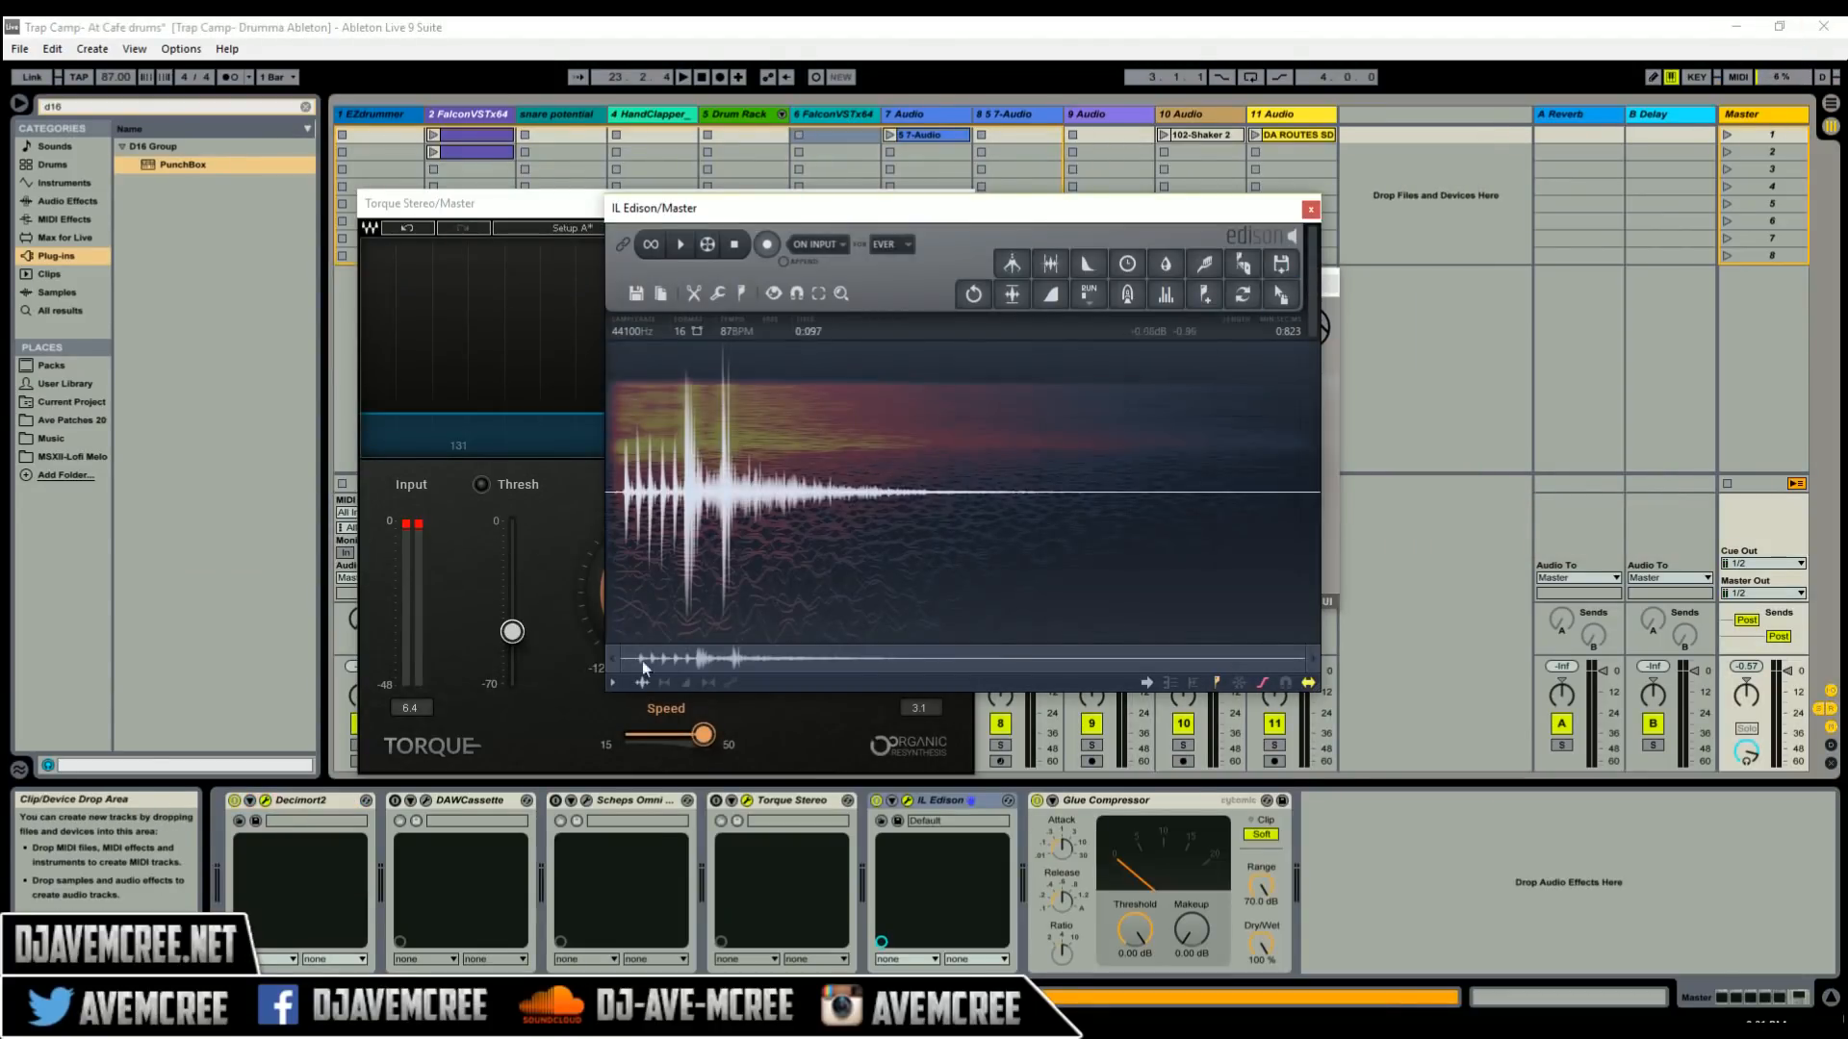
left_click(729, 800)
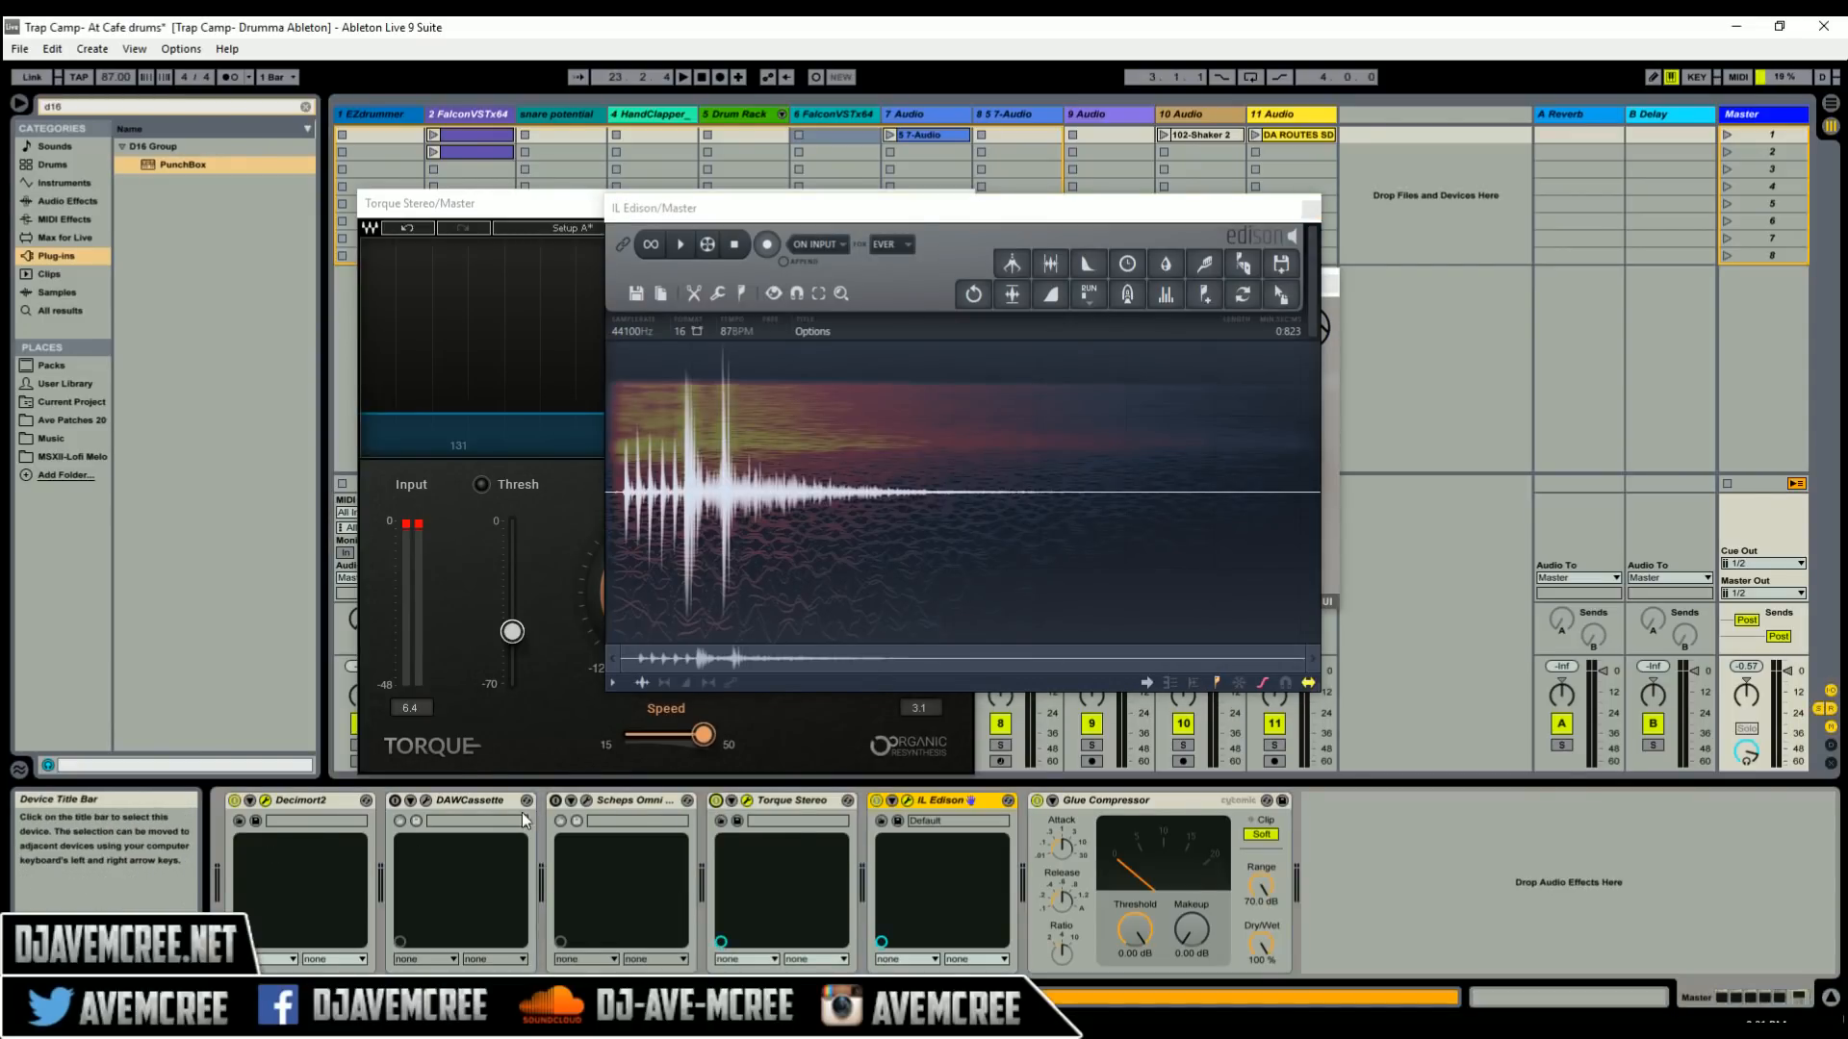
left_click(267, 800)
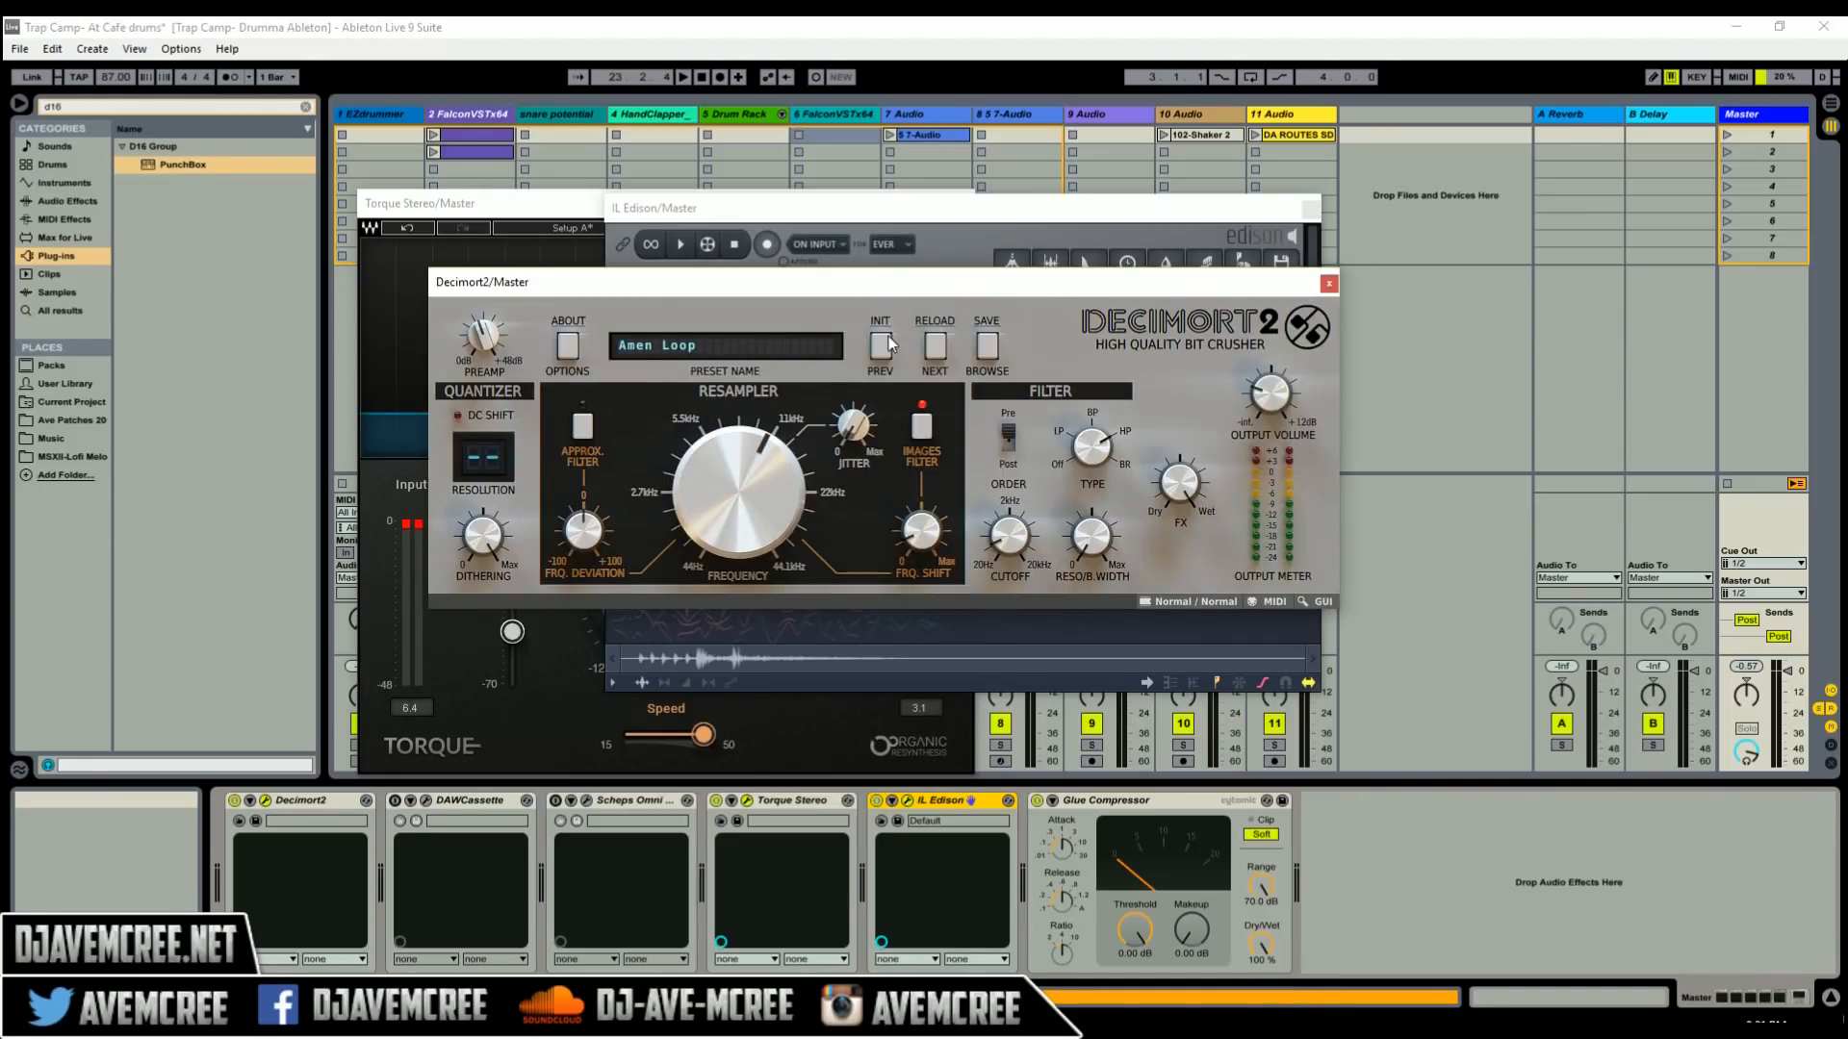
left_click_drag(770, 501, 773, 441)
- Record a clip of the African Misc Percs sound on track 6 FalconVSTx64 and return to the Master track's devices
left_click(824, 116)
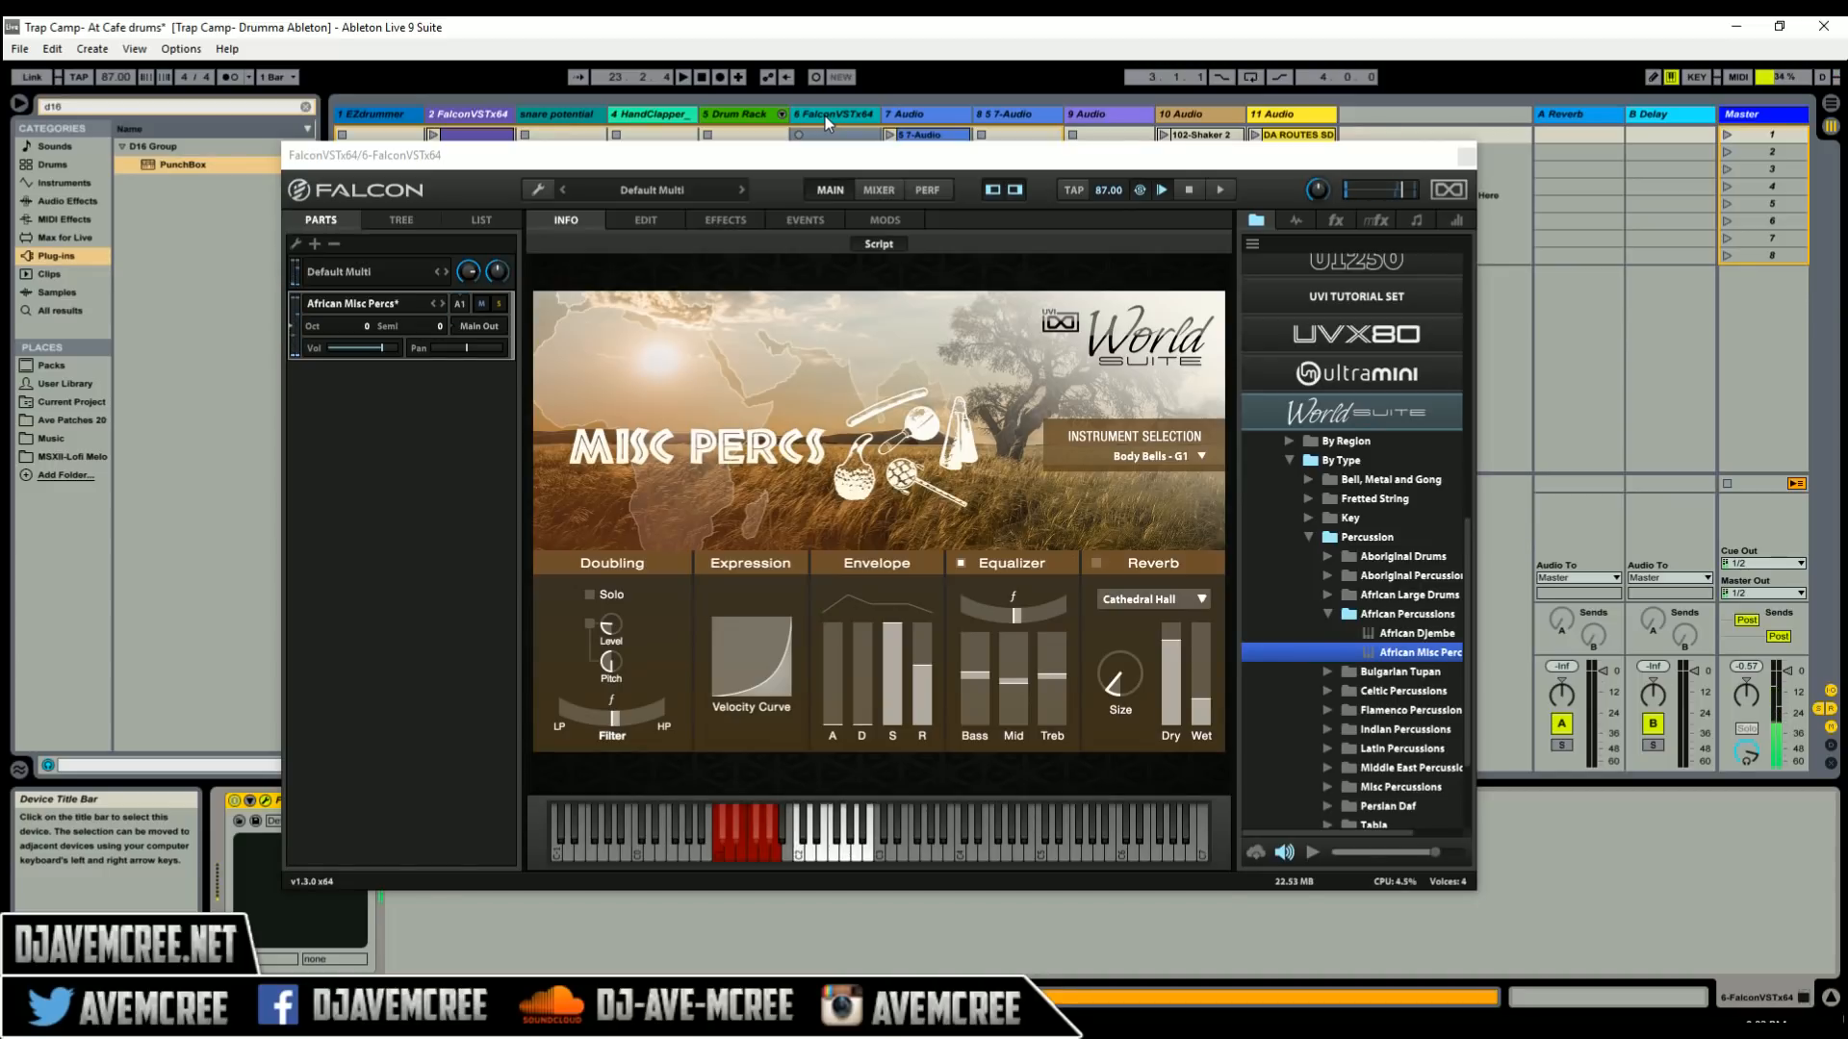
key("Return")
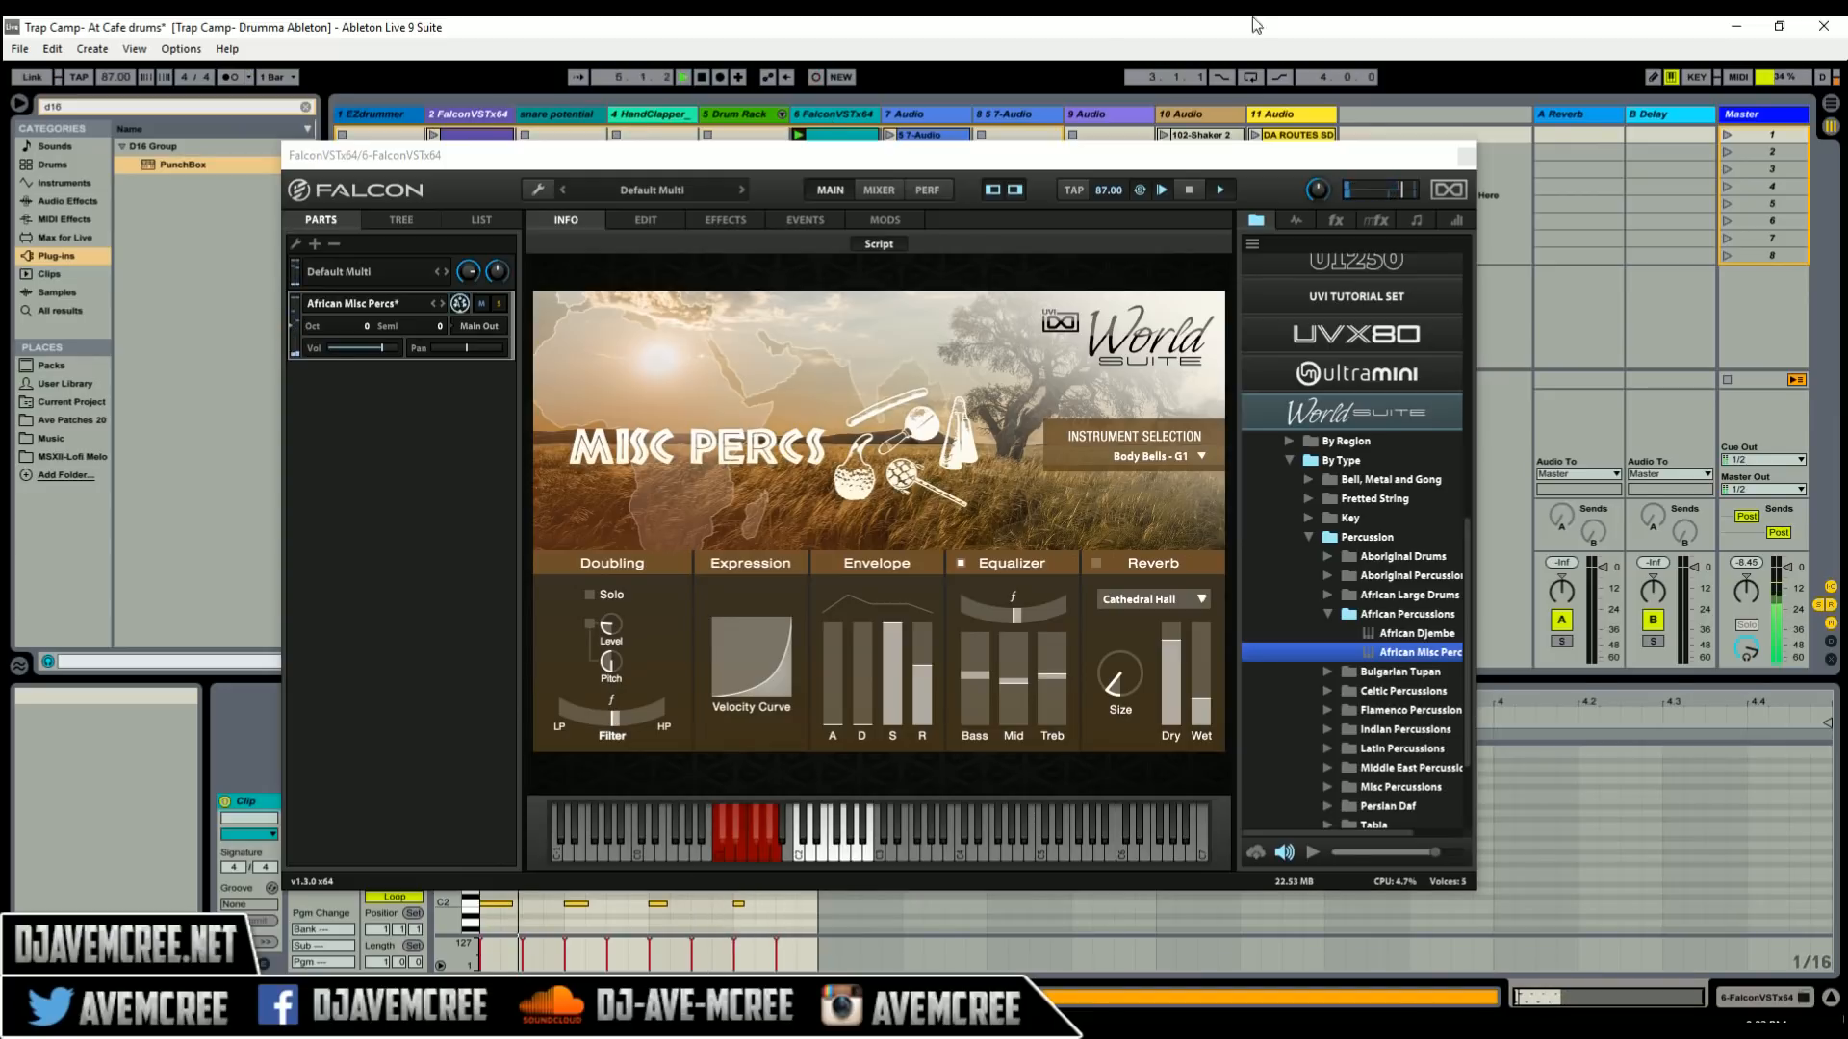
left_click(1796, 120)
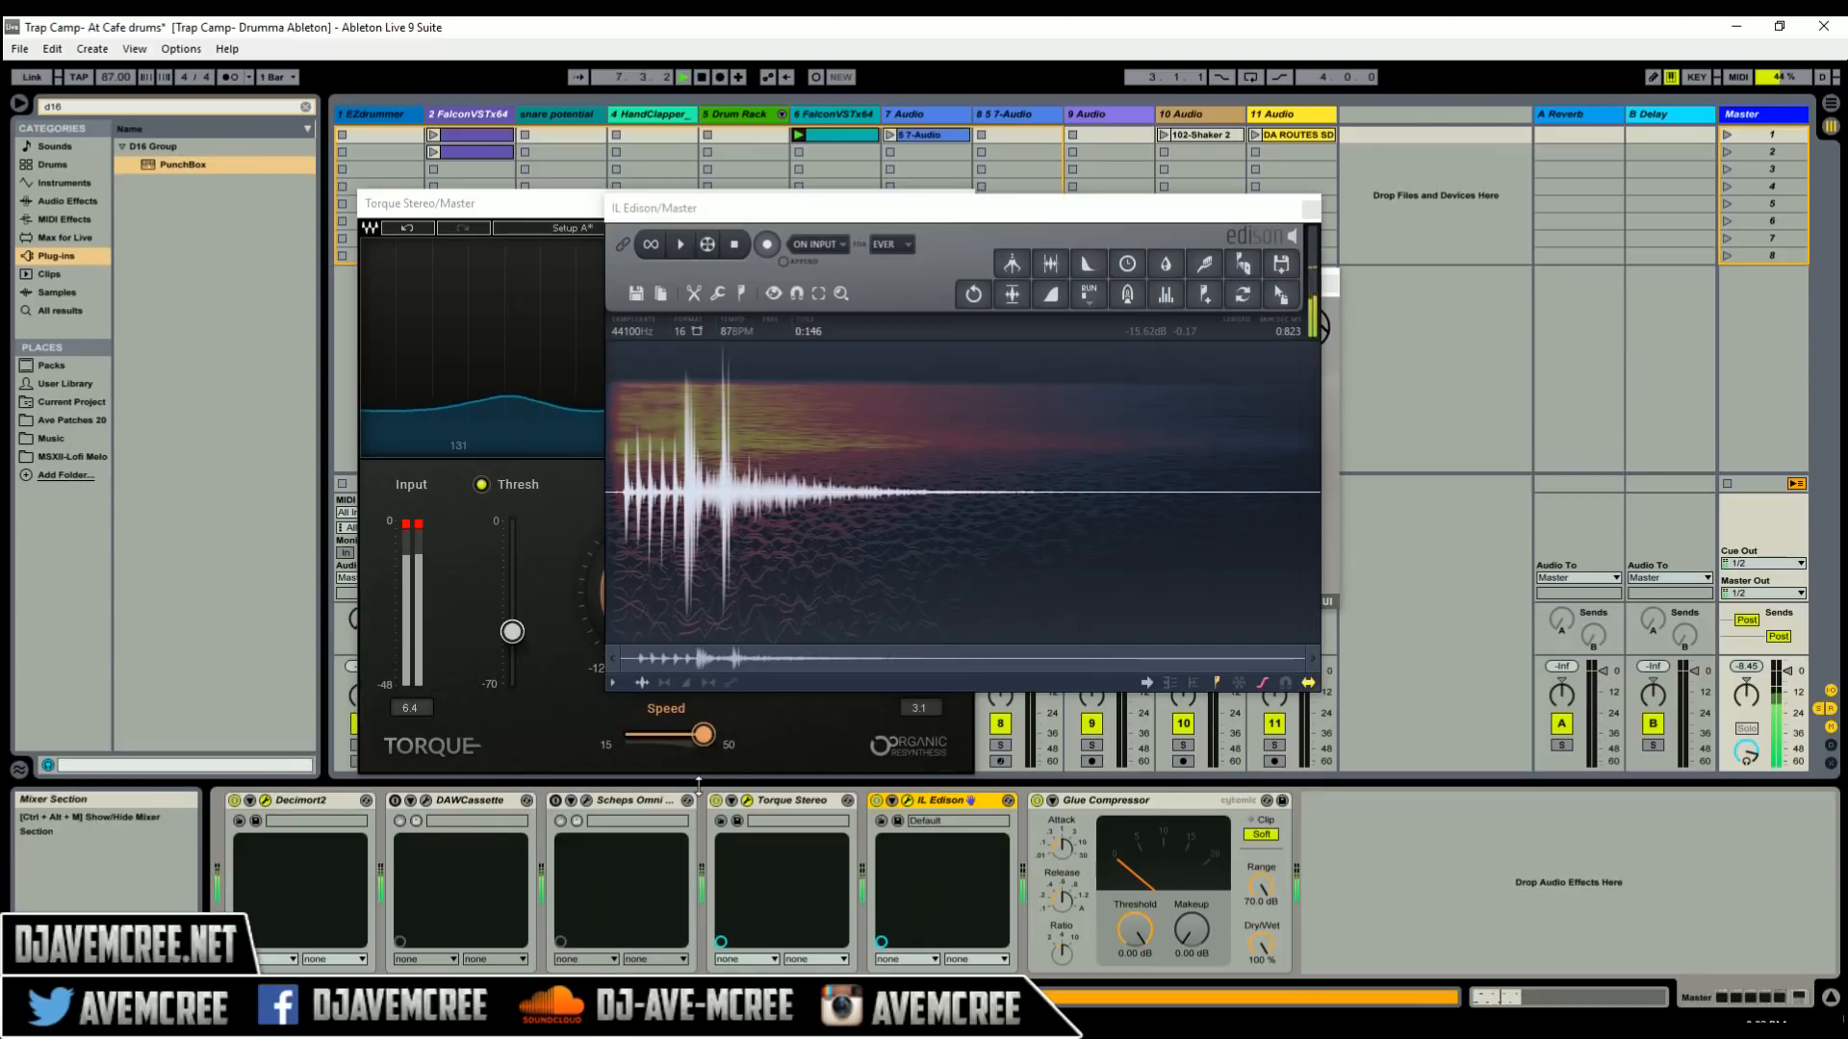
- Set the Torque amount to -1200 cents and move its focus band to about 105 Hz
left_click(569, 549)
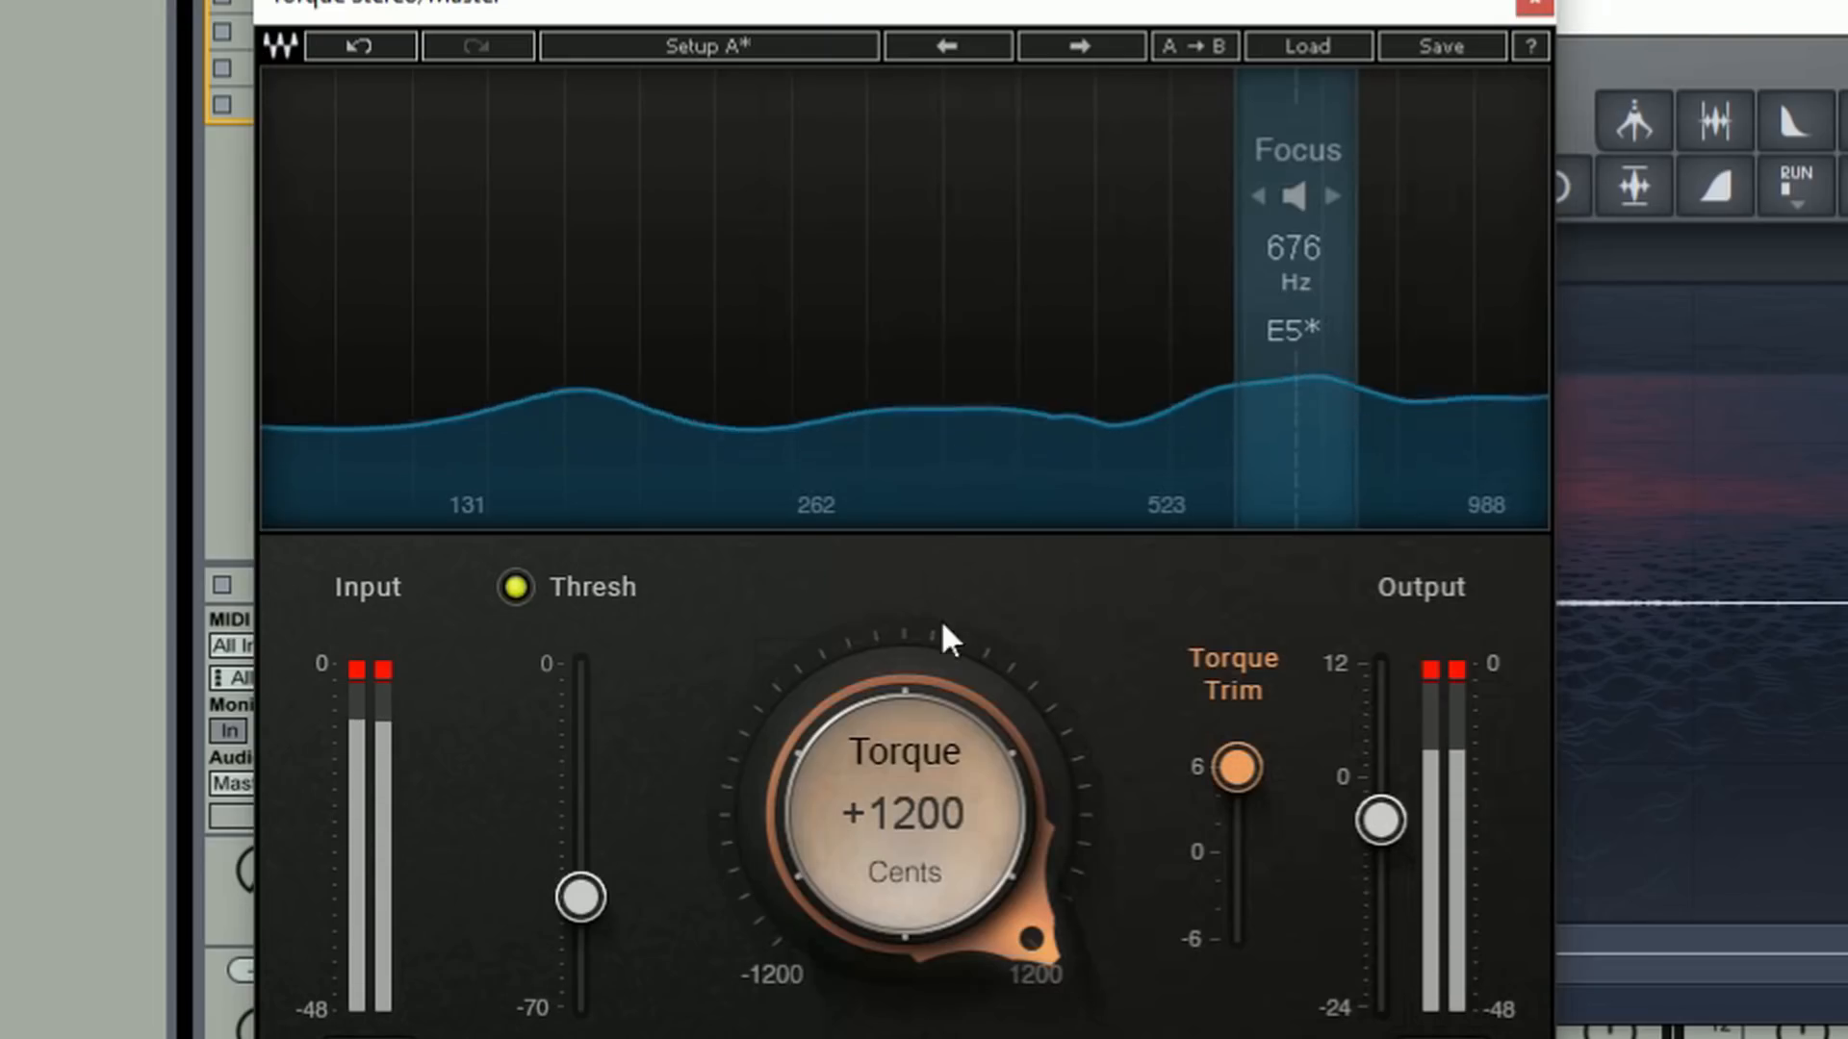
left_click_drag(914, 799, 914, 1010)
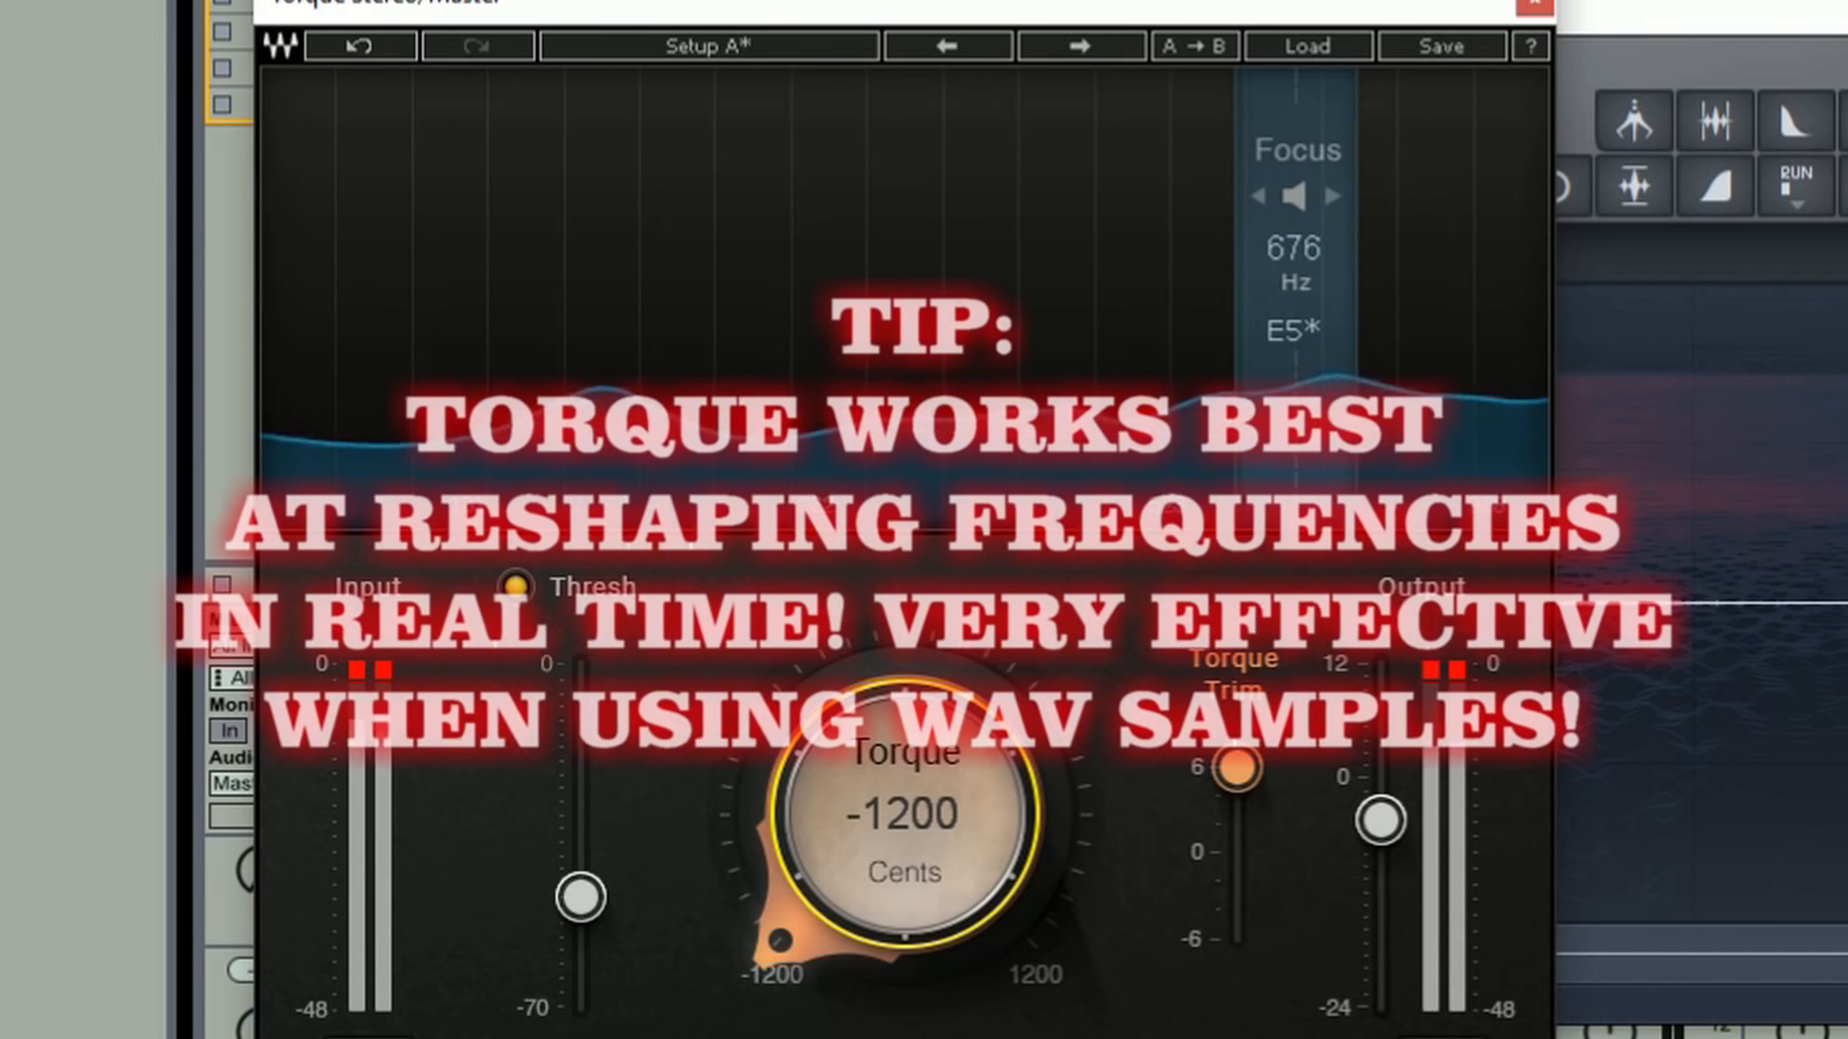
left_click_drag(1295, 279, 357, 279)
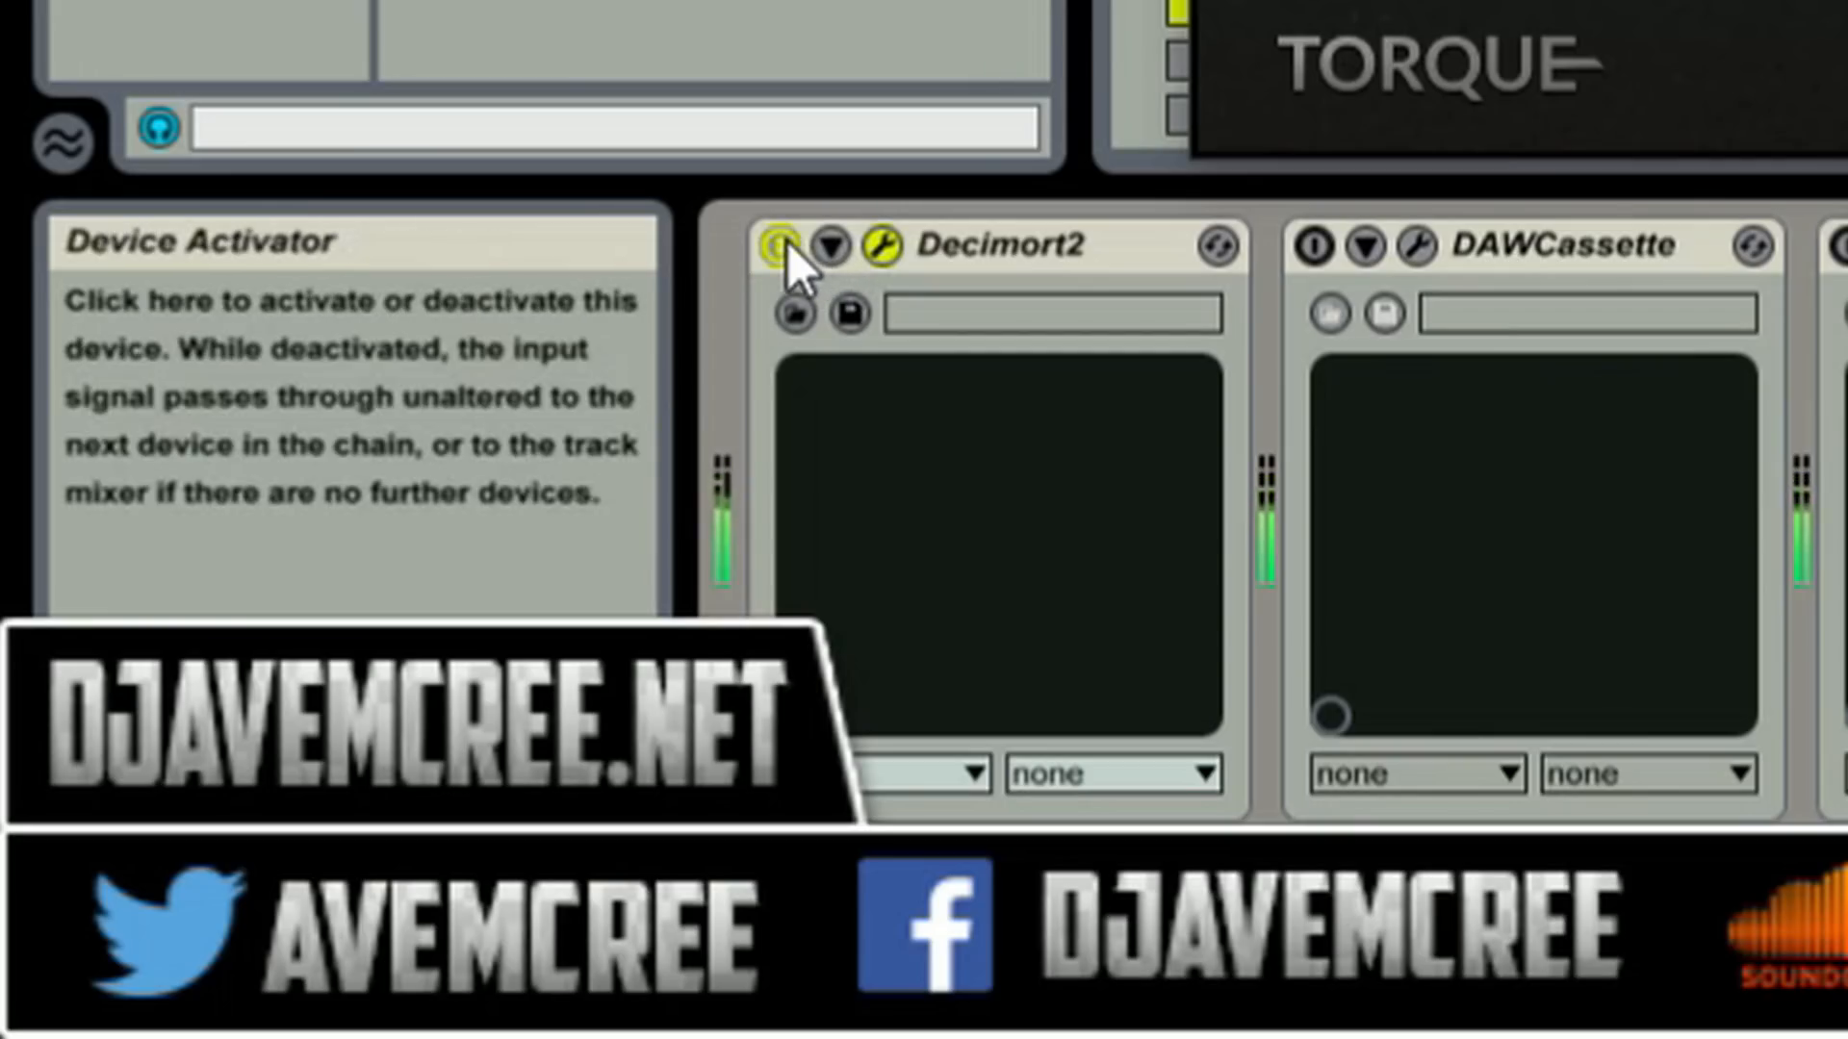
- Compare the percussion sound with Decimort2 bypassed and active on the Master track
left_click(781, 245)
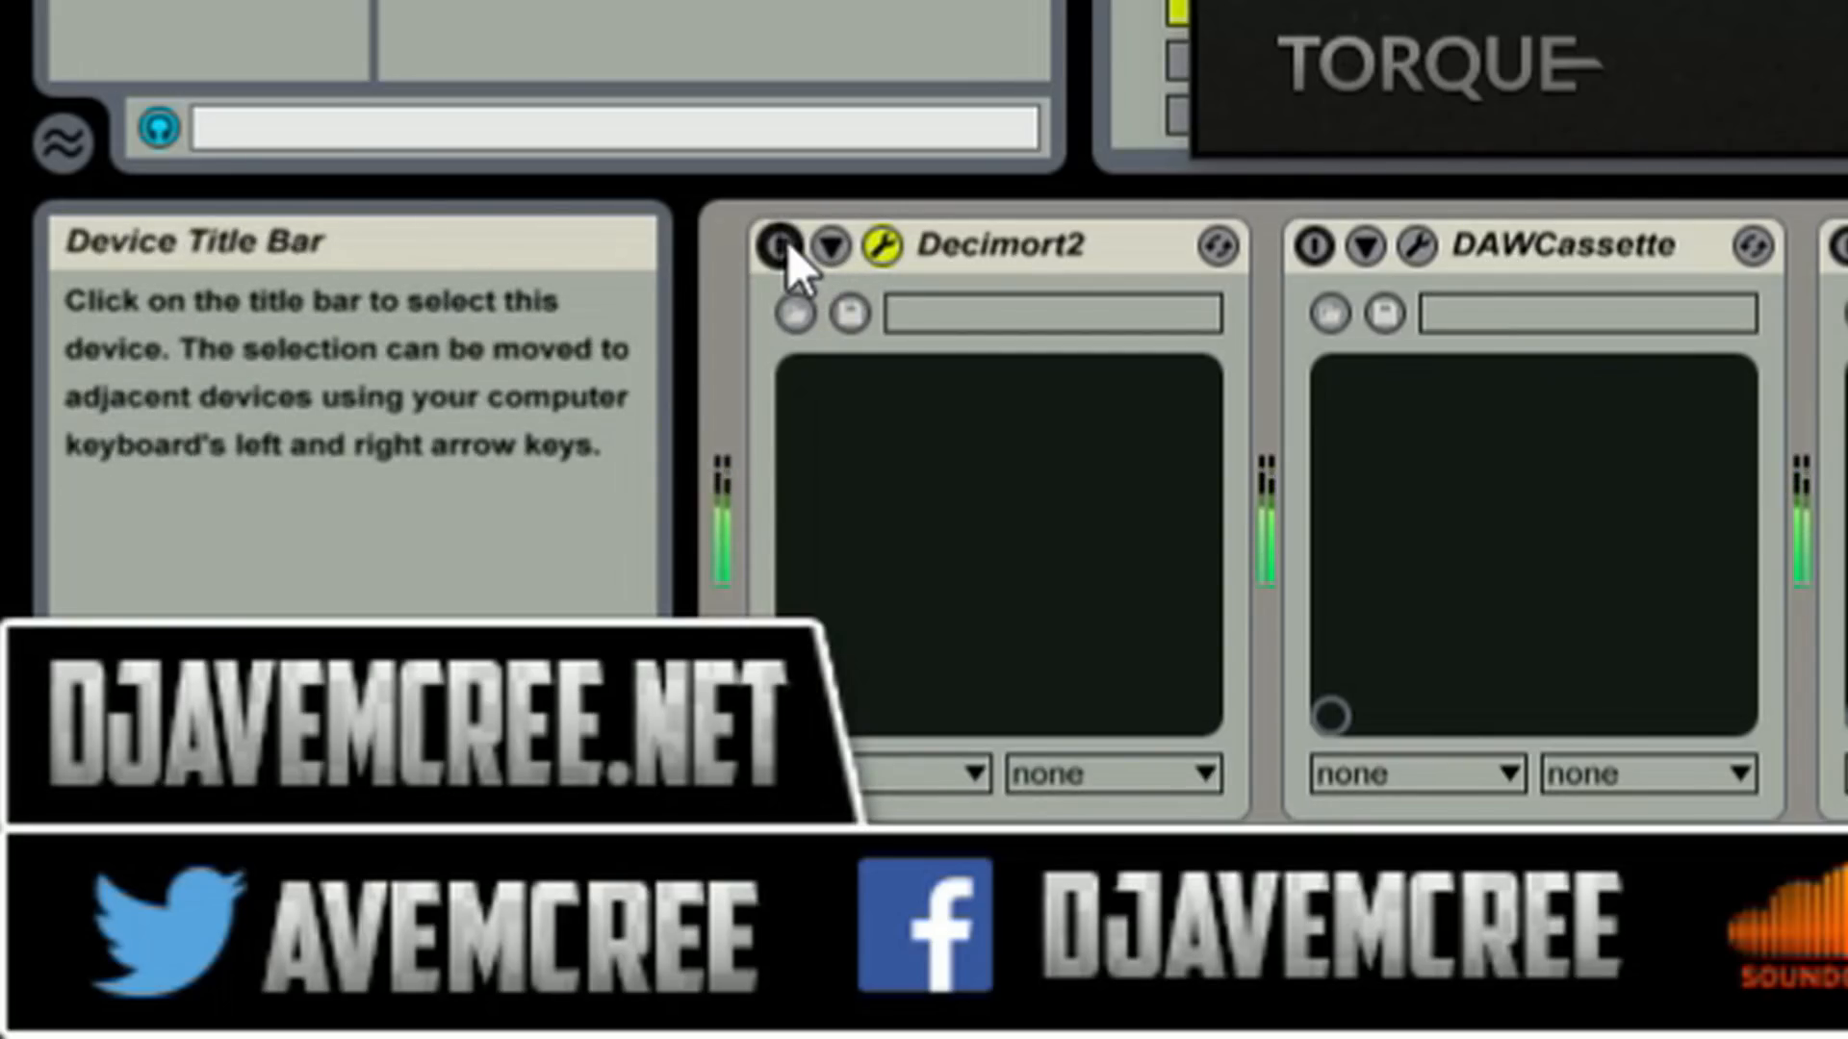
left_click(781, 245)
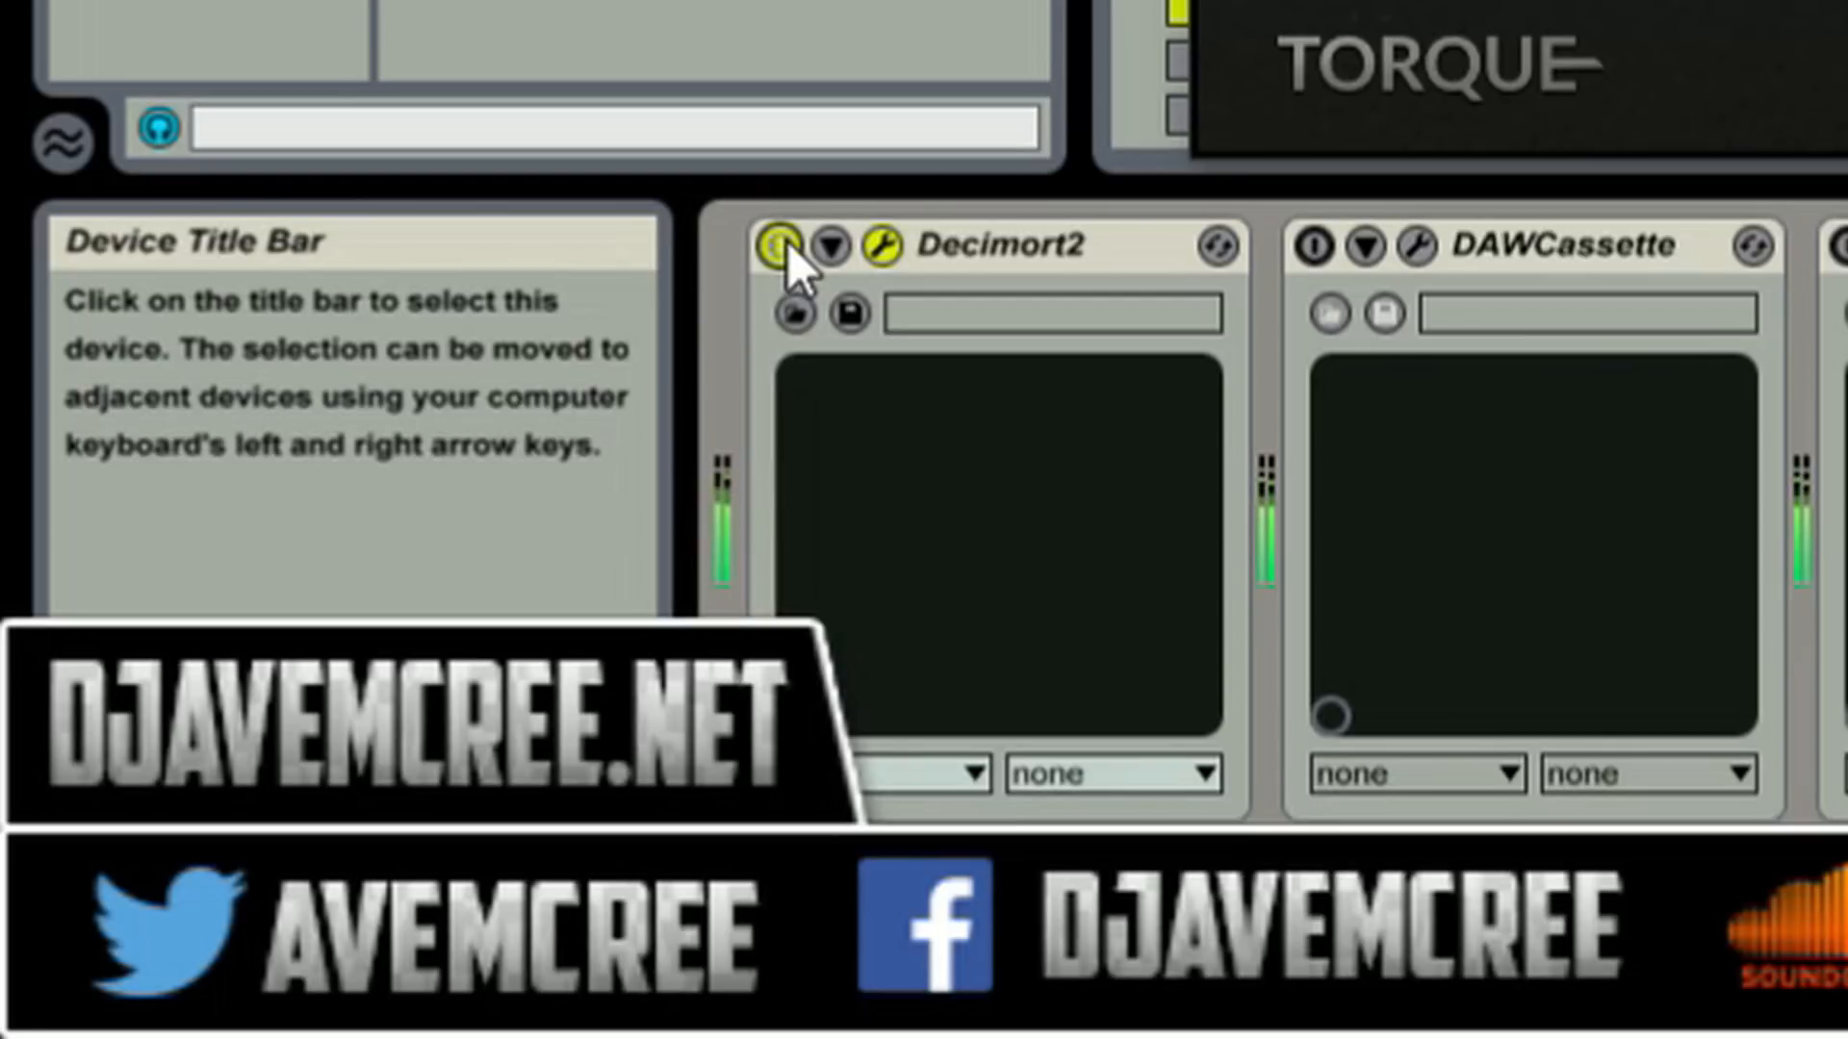
left_click(783, 245)
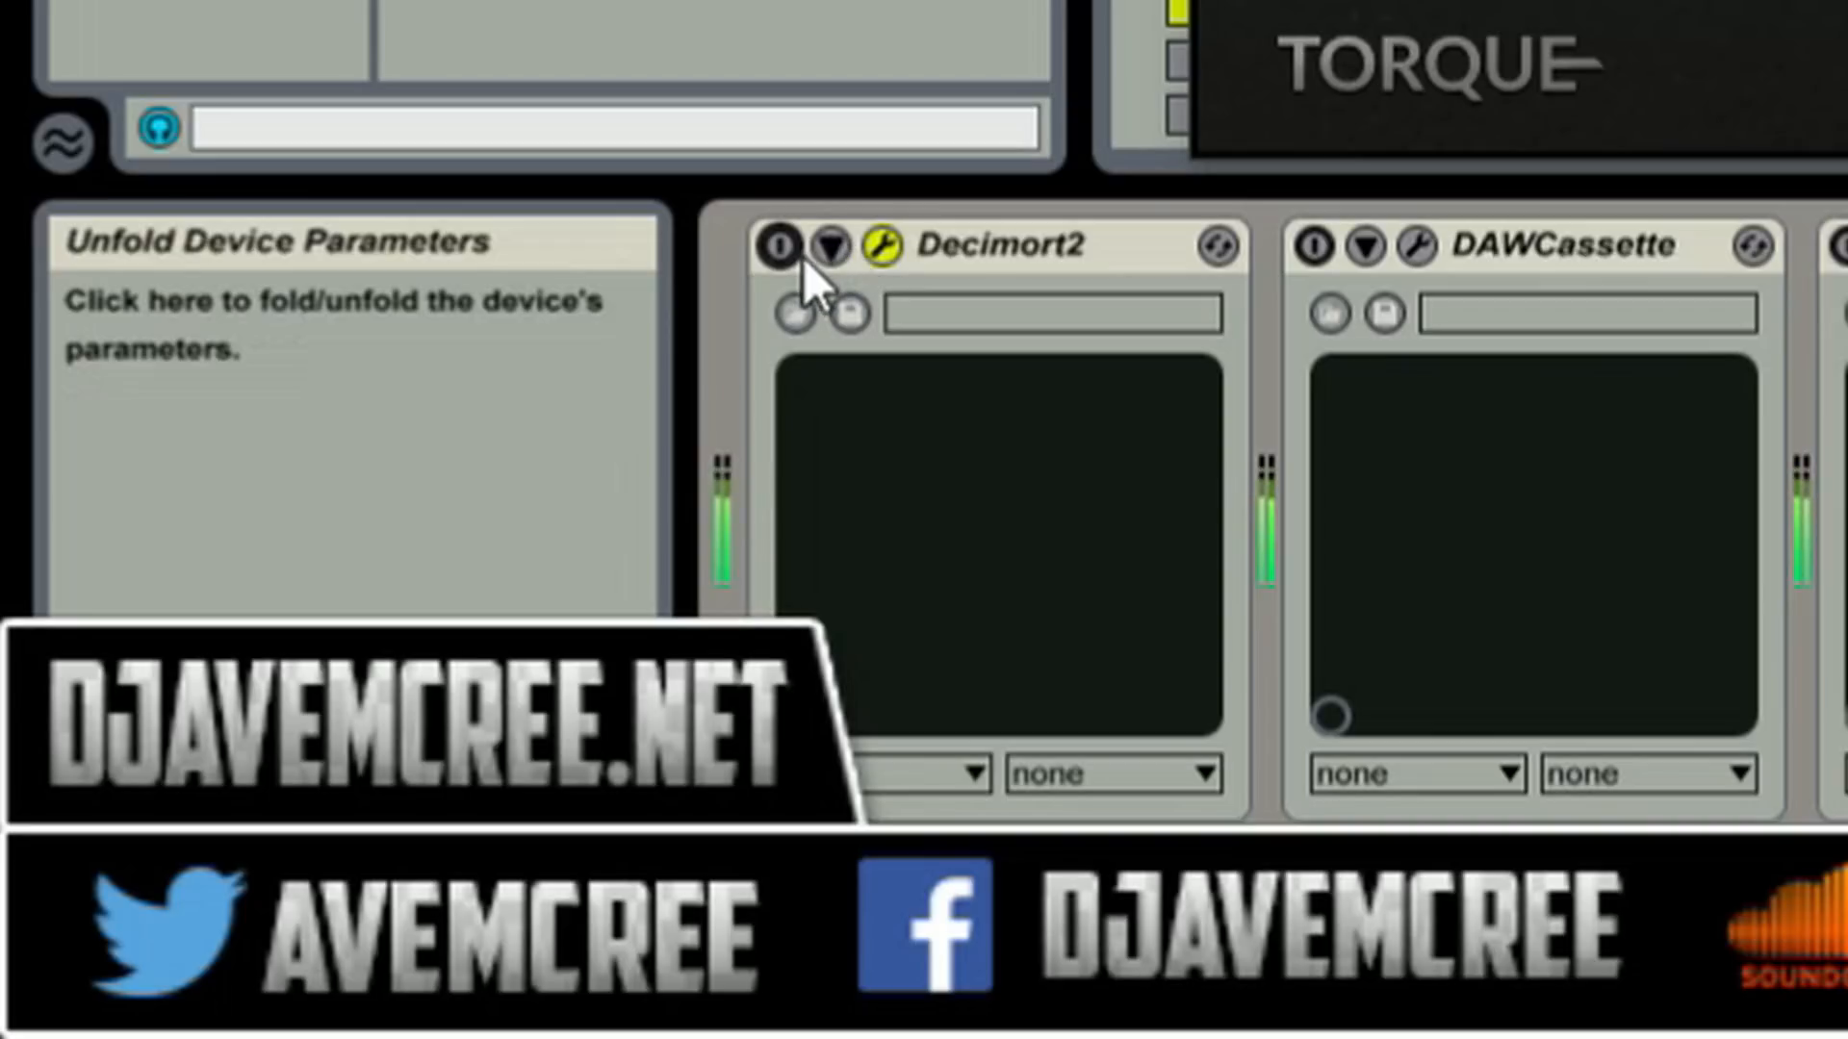
left_click(801, 258)
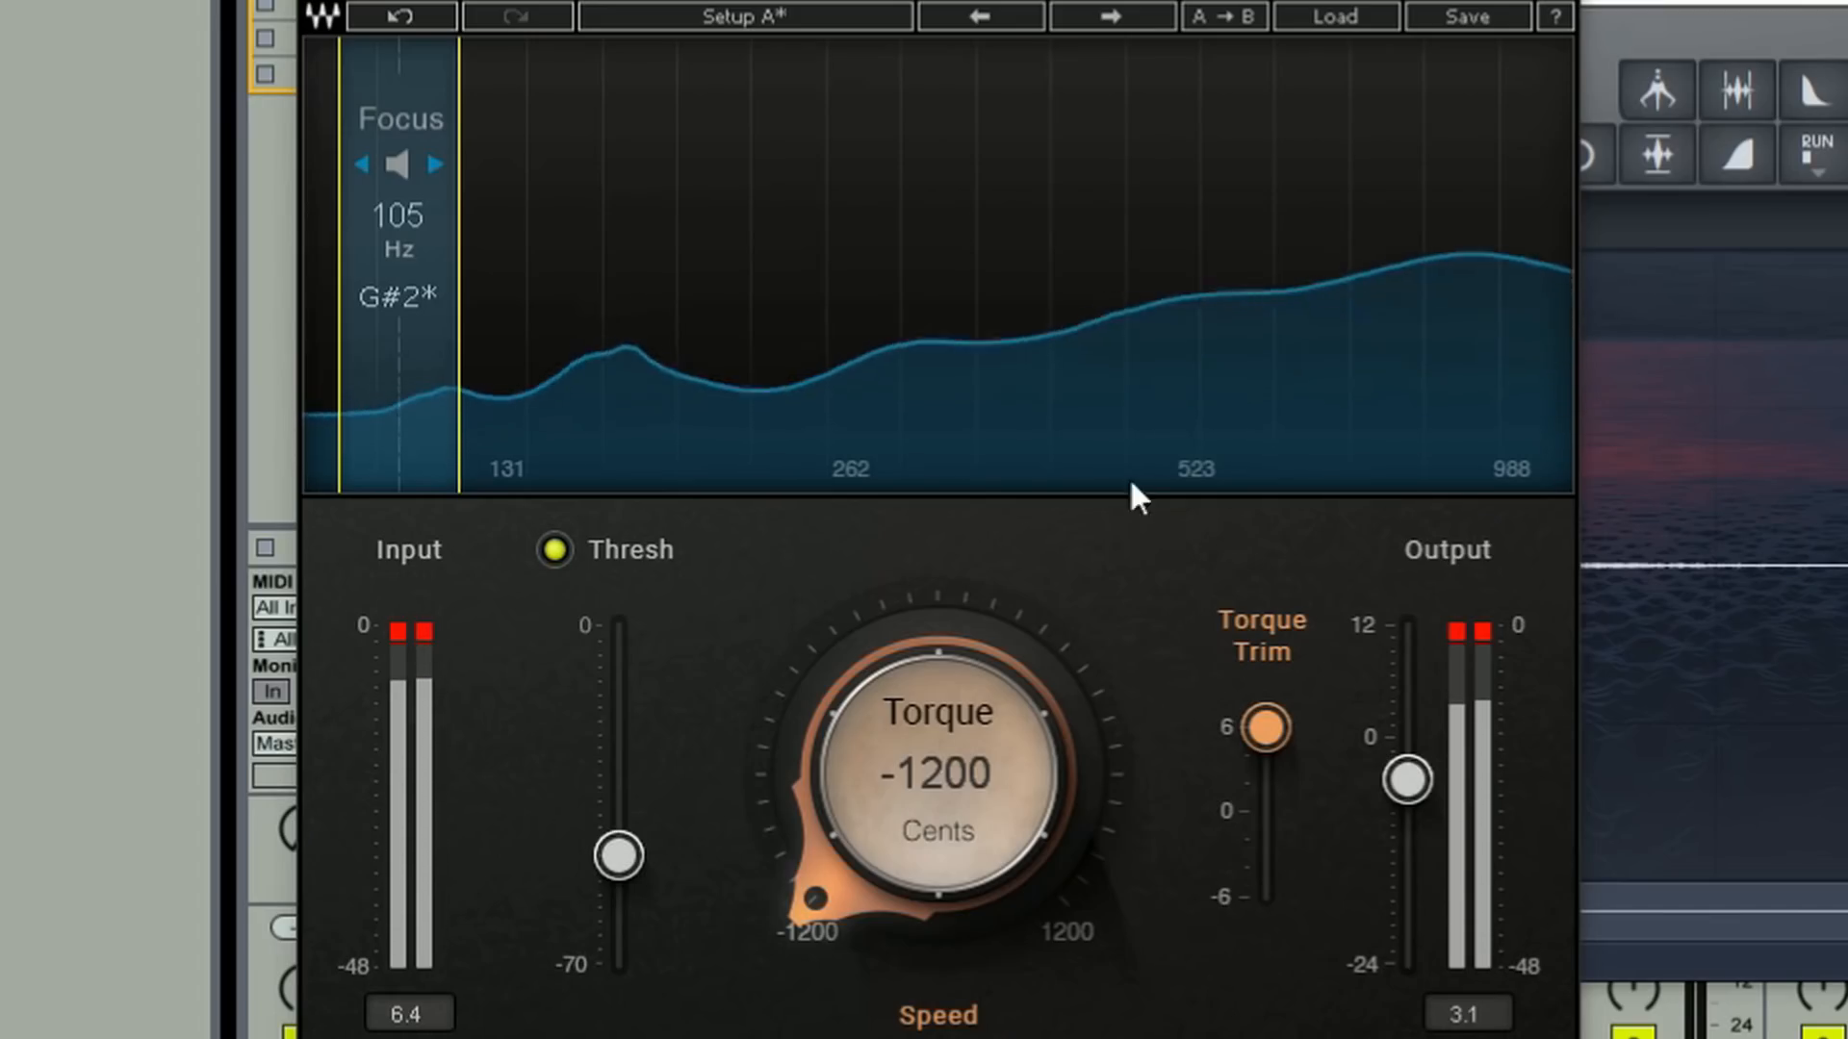
- Move Torque's focus band to 988 Hz and raise the torque amount to +1170 cents
left_click_drag(399, 385, 1512, 384)
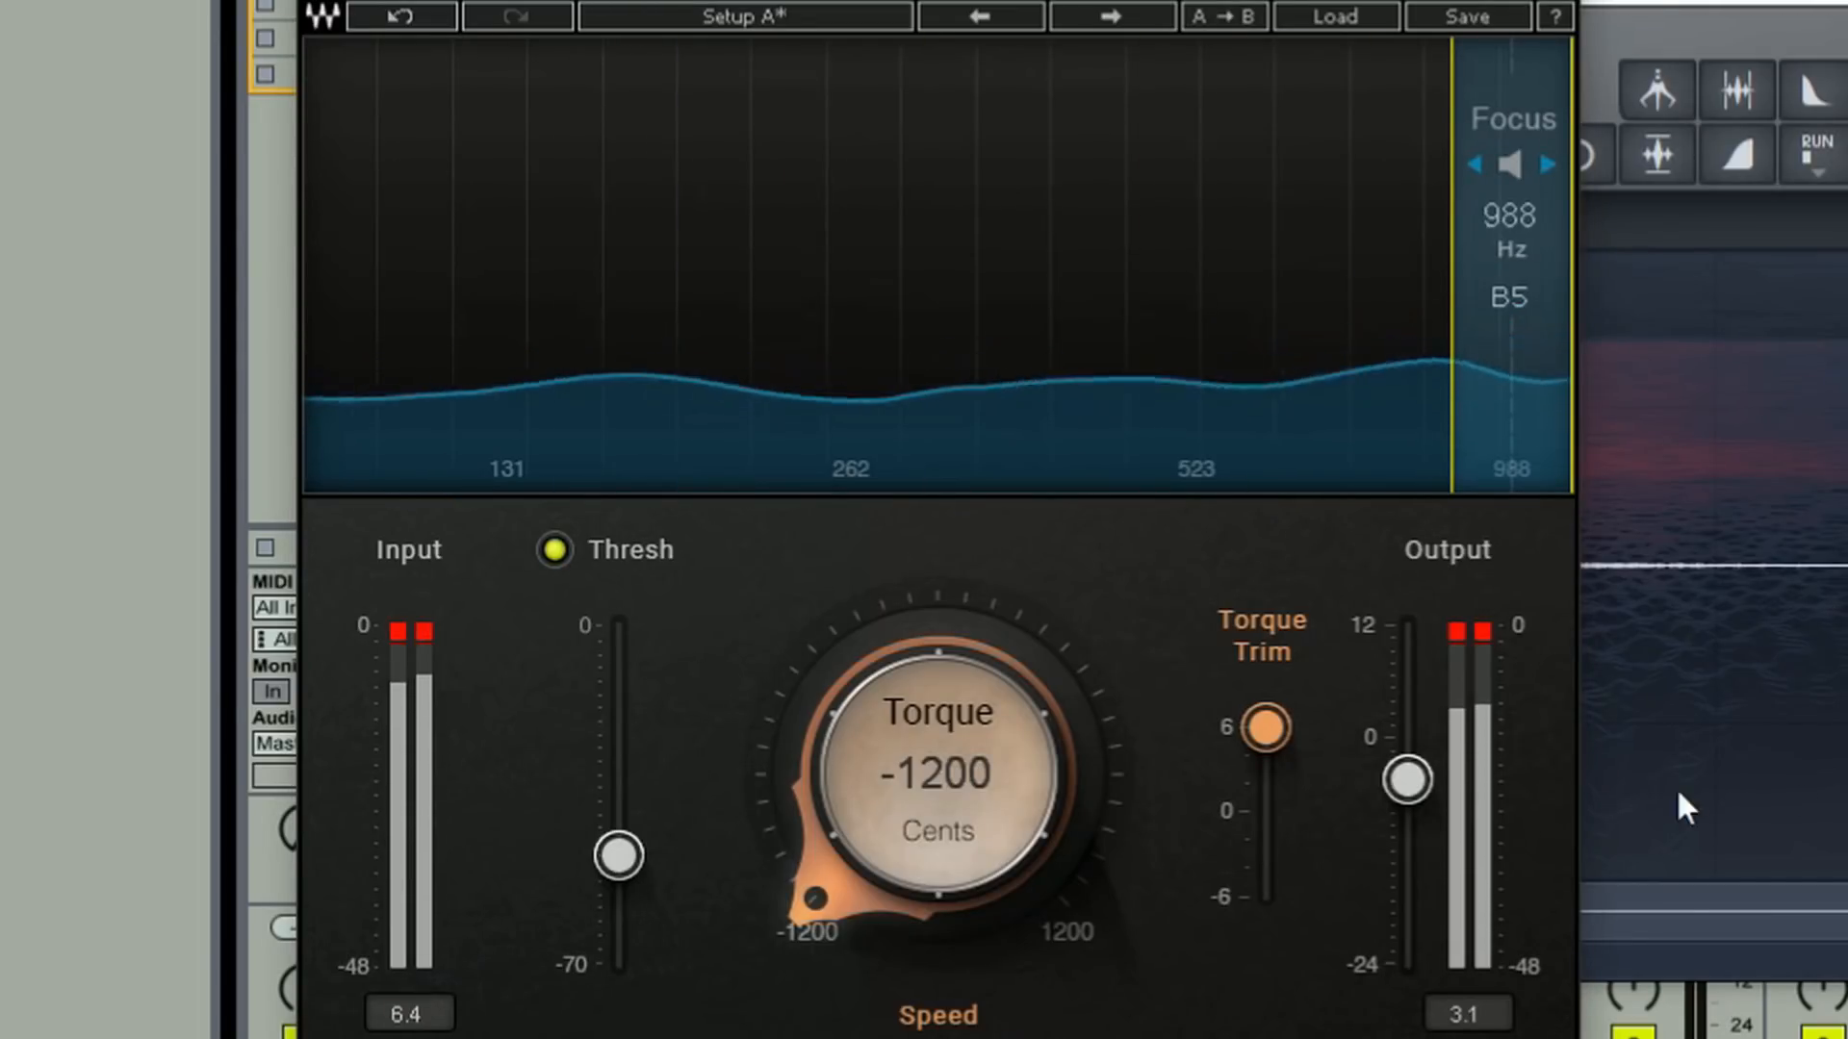
left_click_drag(938, 774, 939, 530)
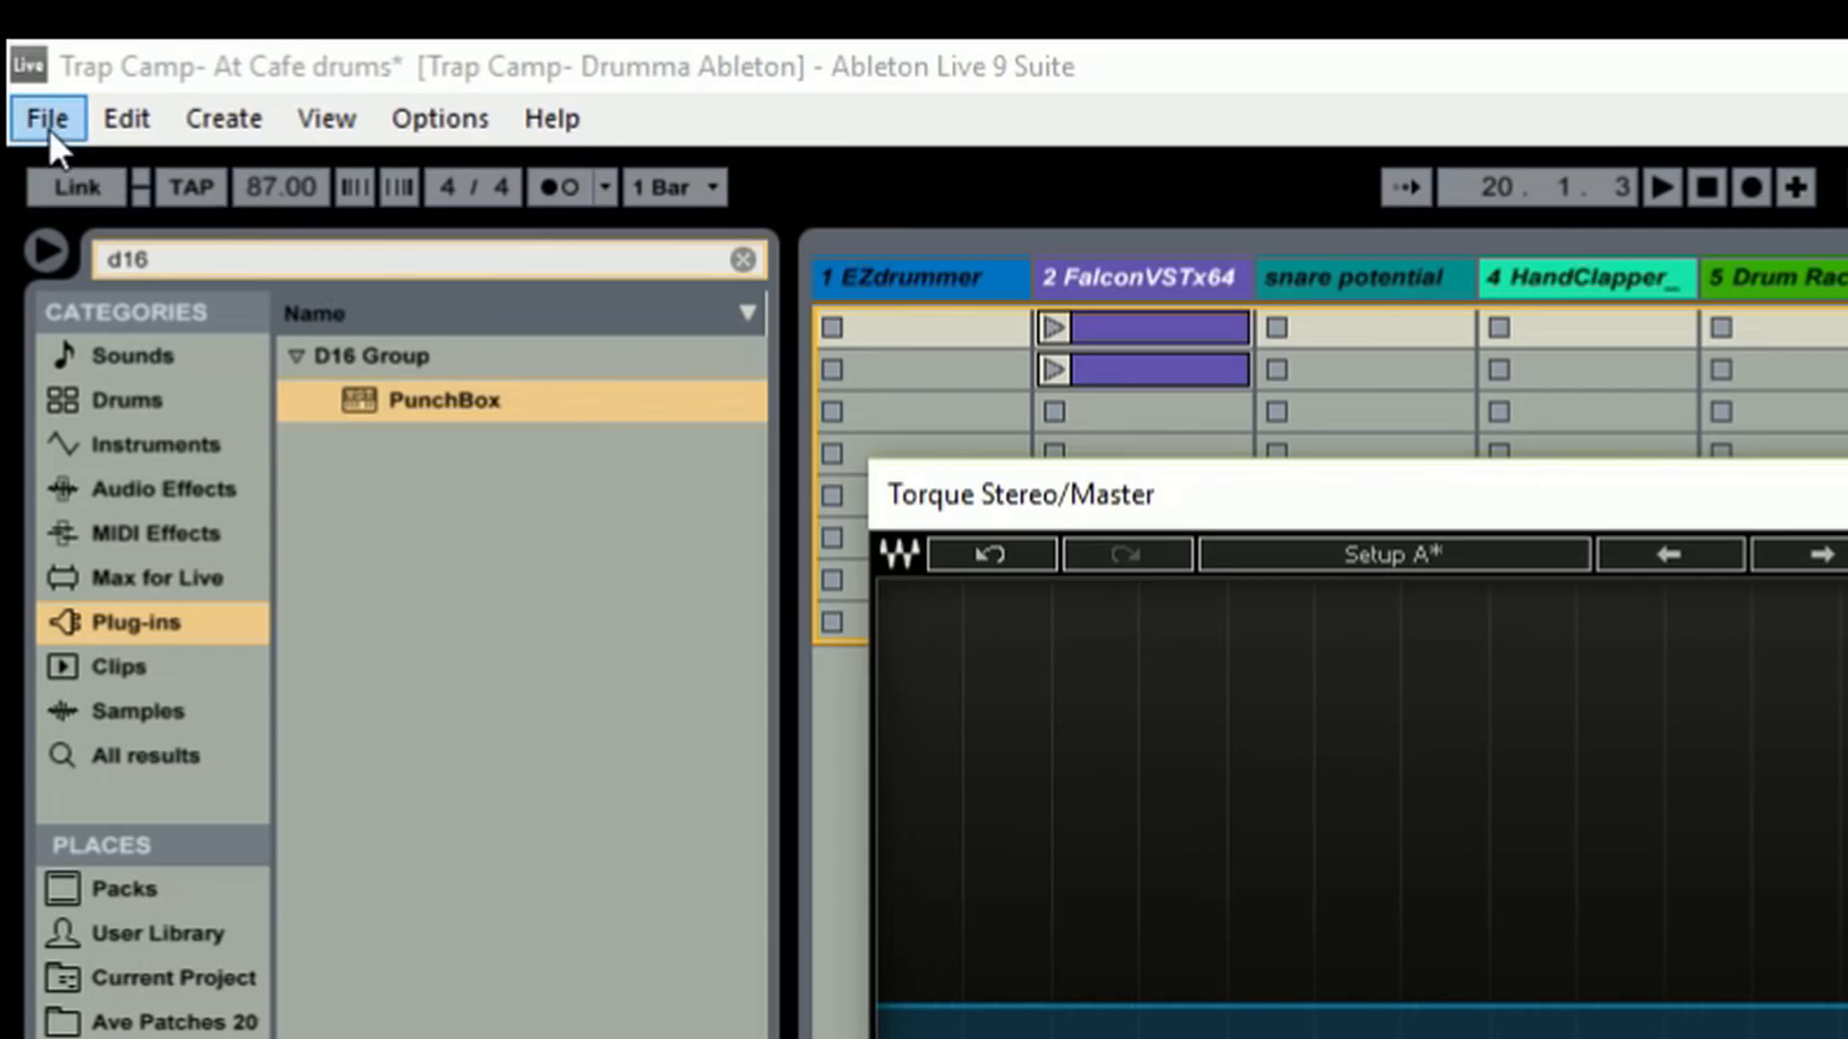
- Export the Master output as a WAV file named shake87bpm to the Desktop
left_click(49, 123)
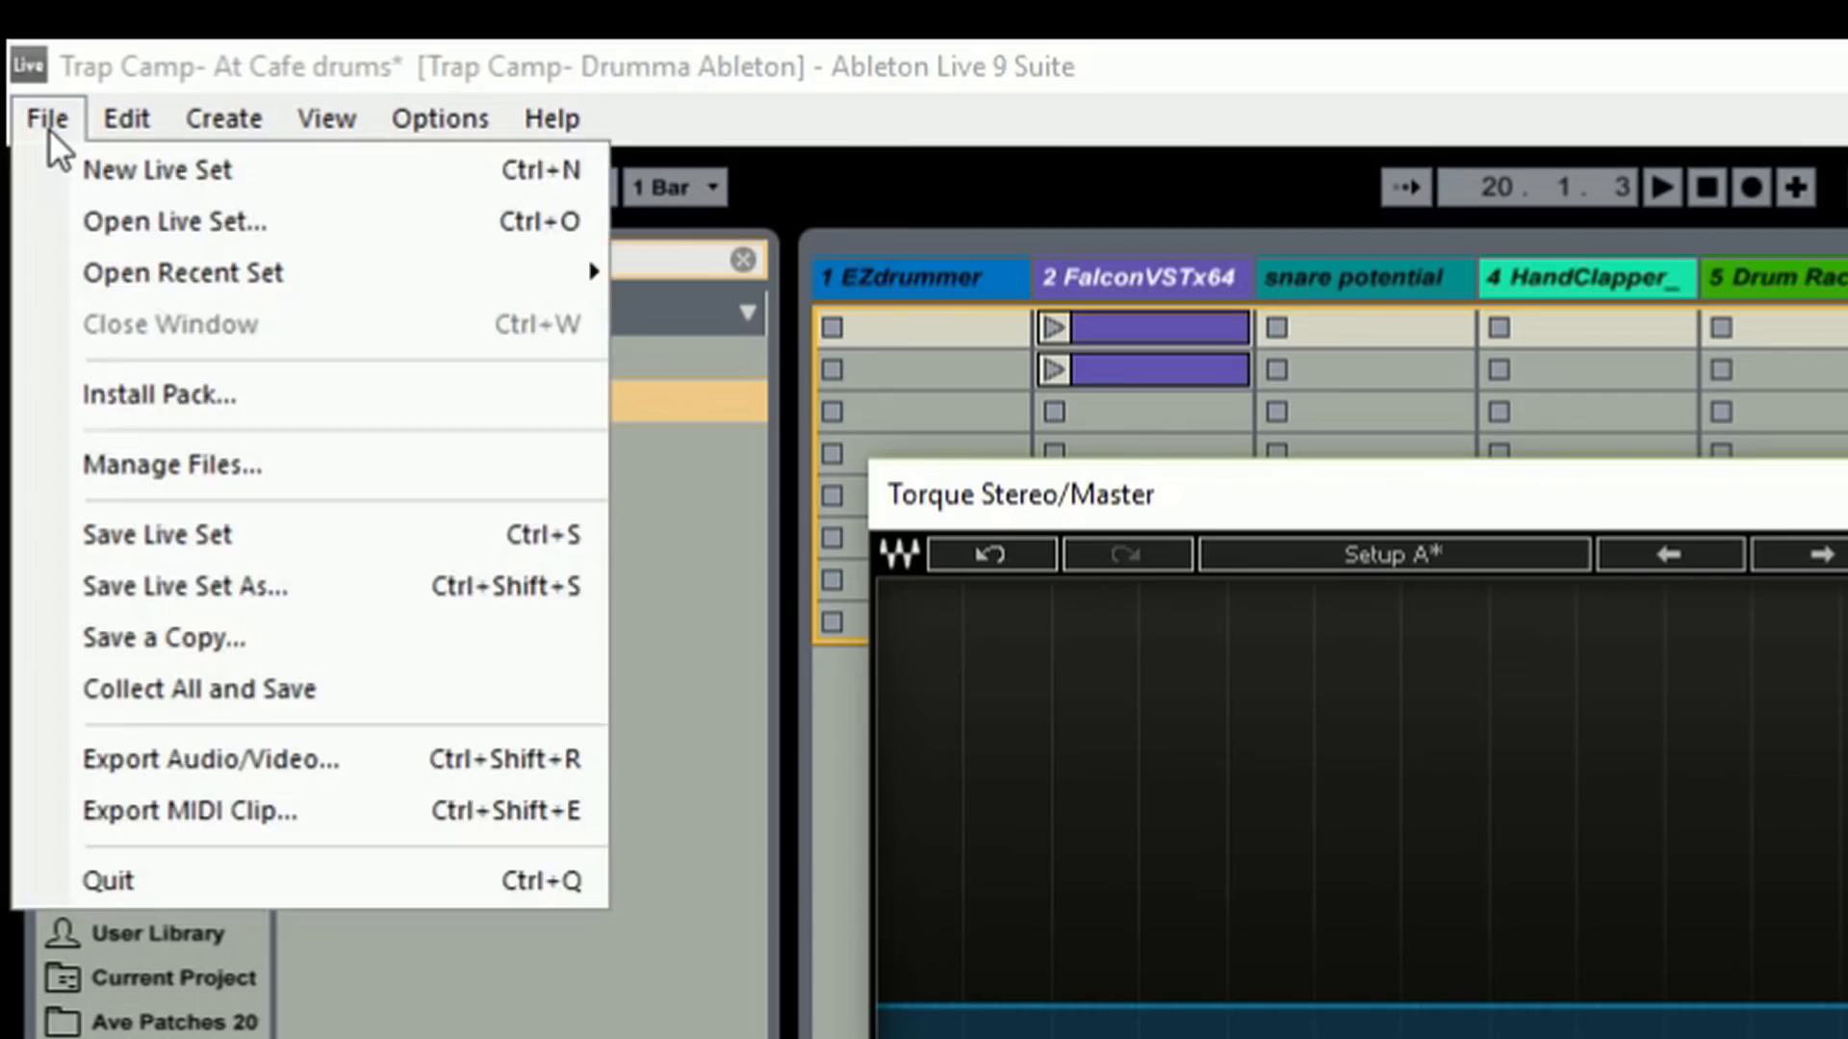
left_click(404, 765)
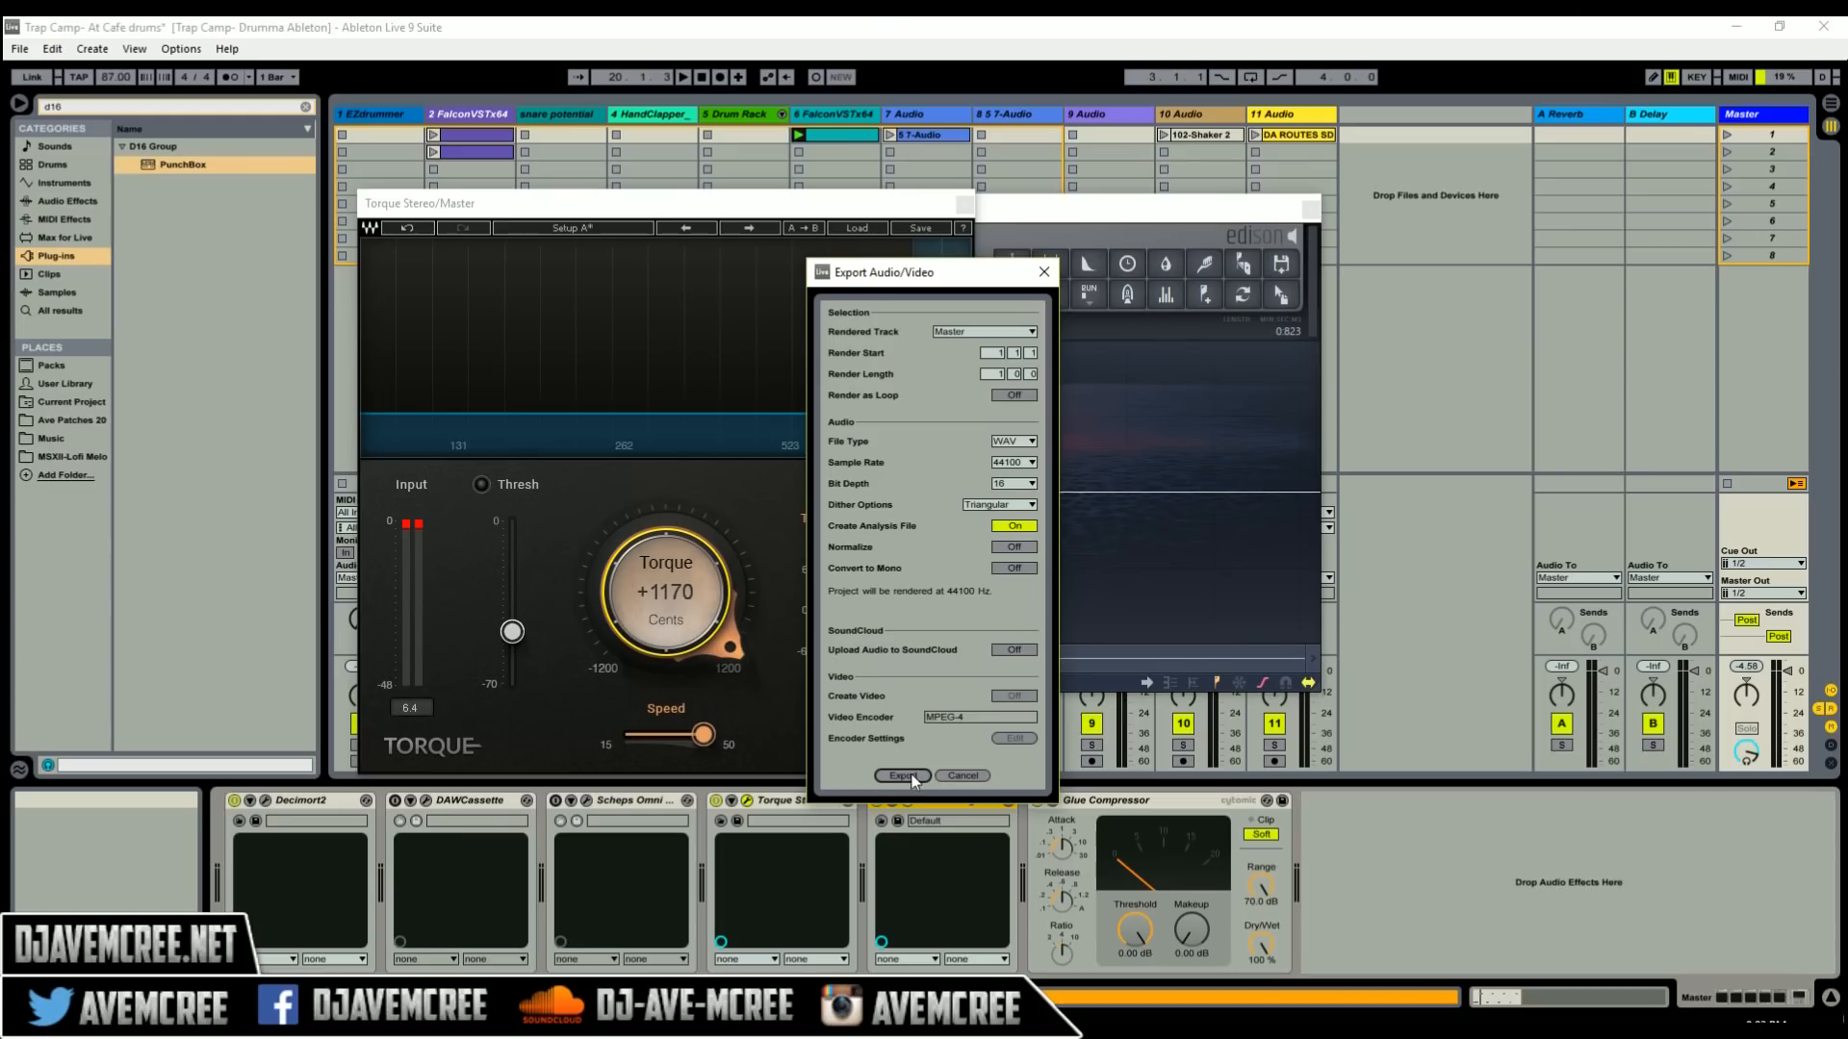
left_click(871, 984)
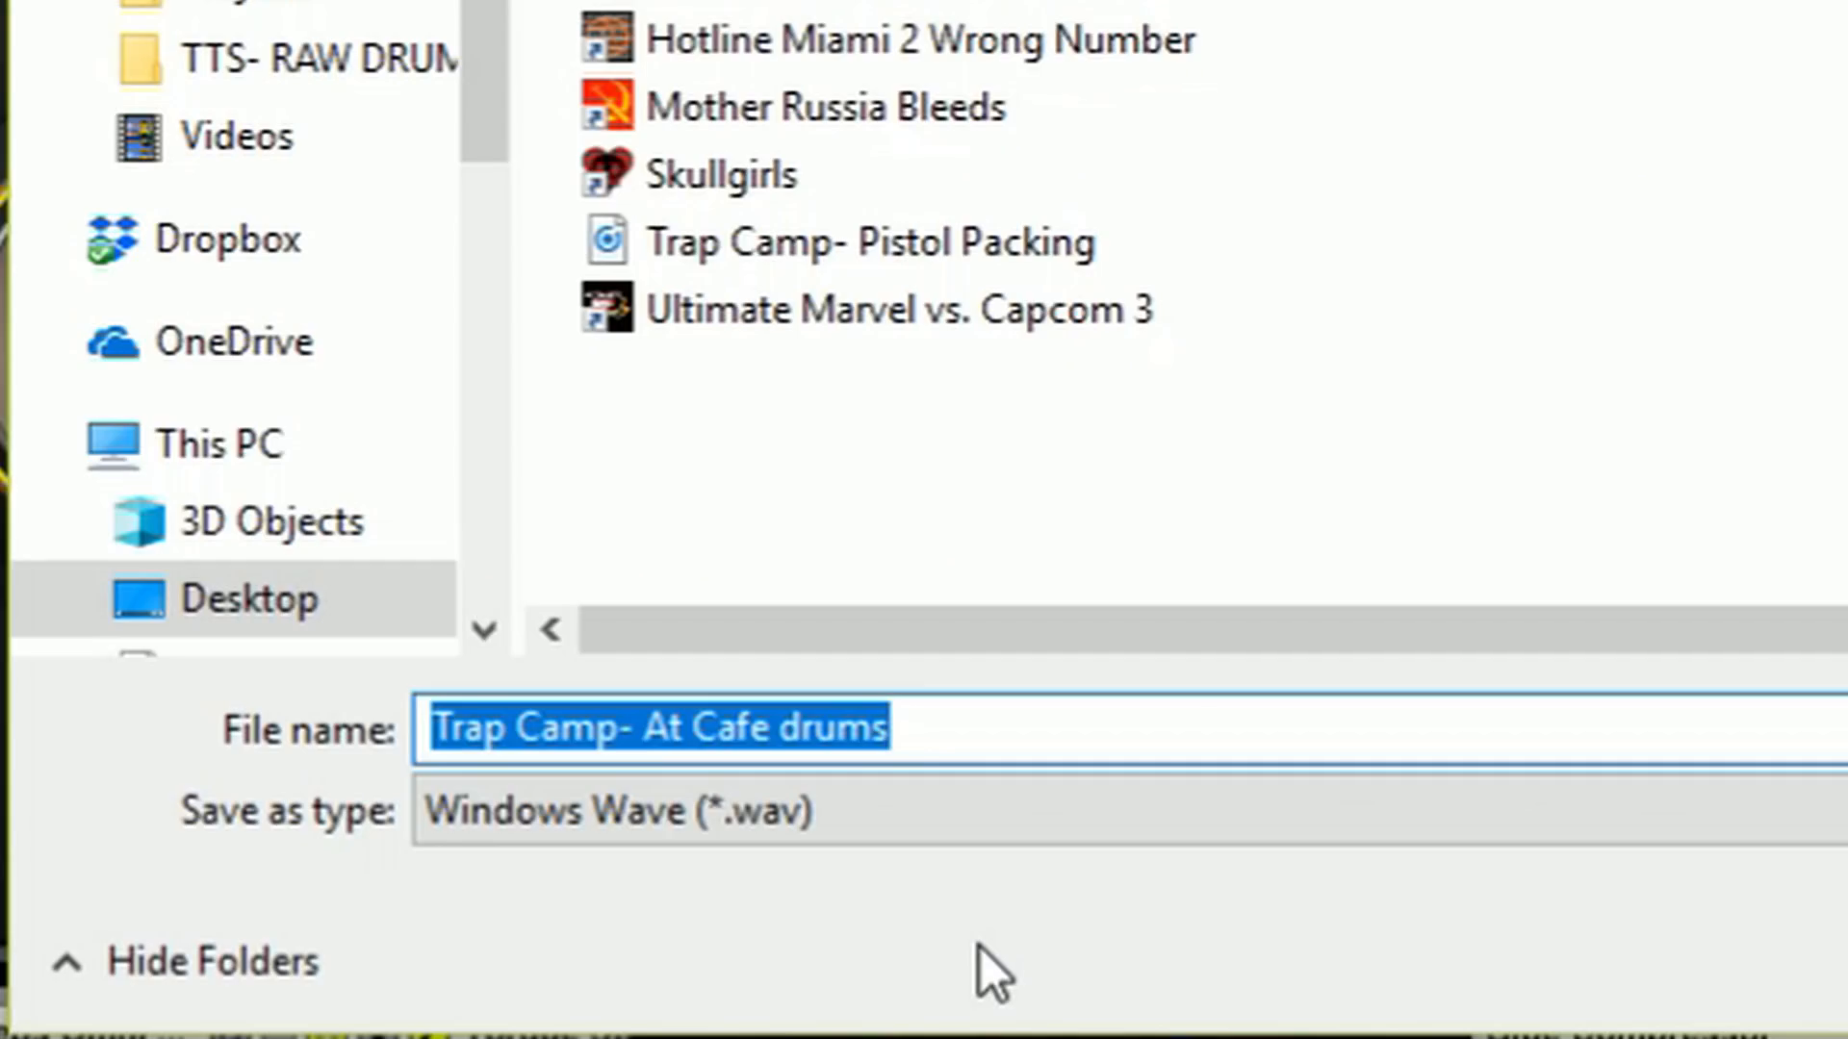
type("shake")
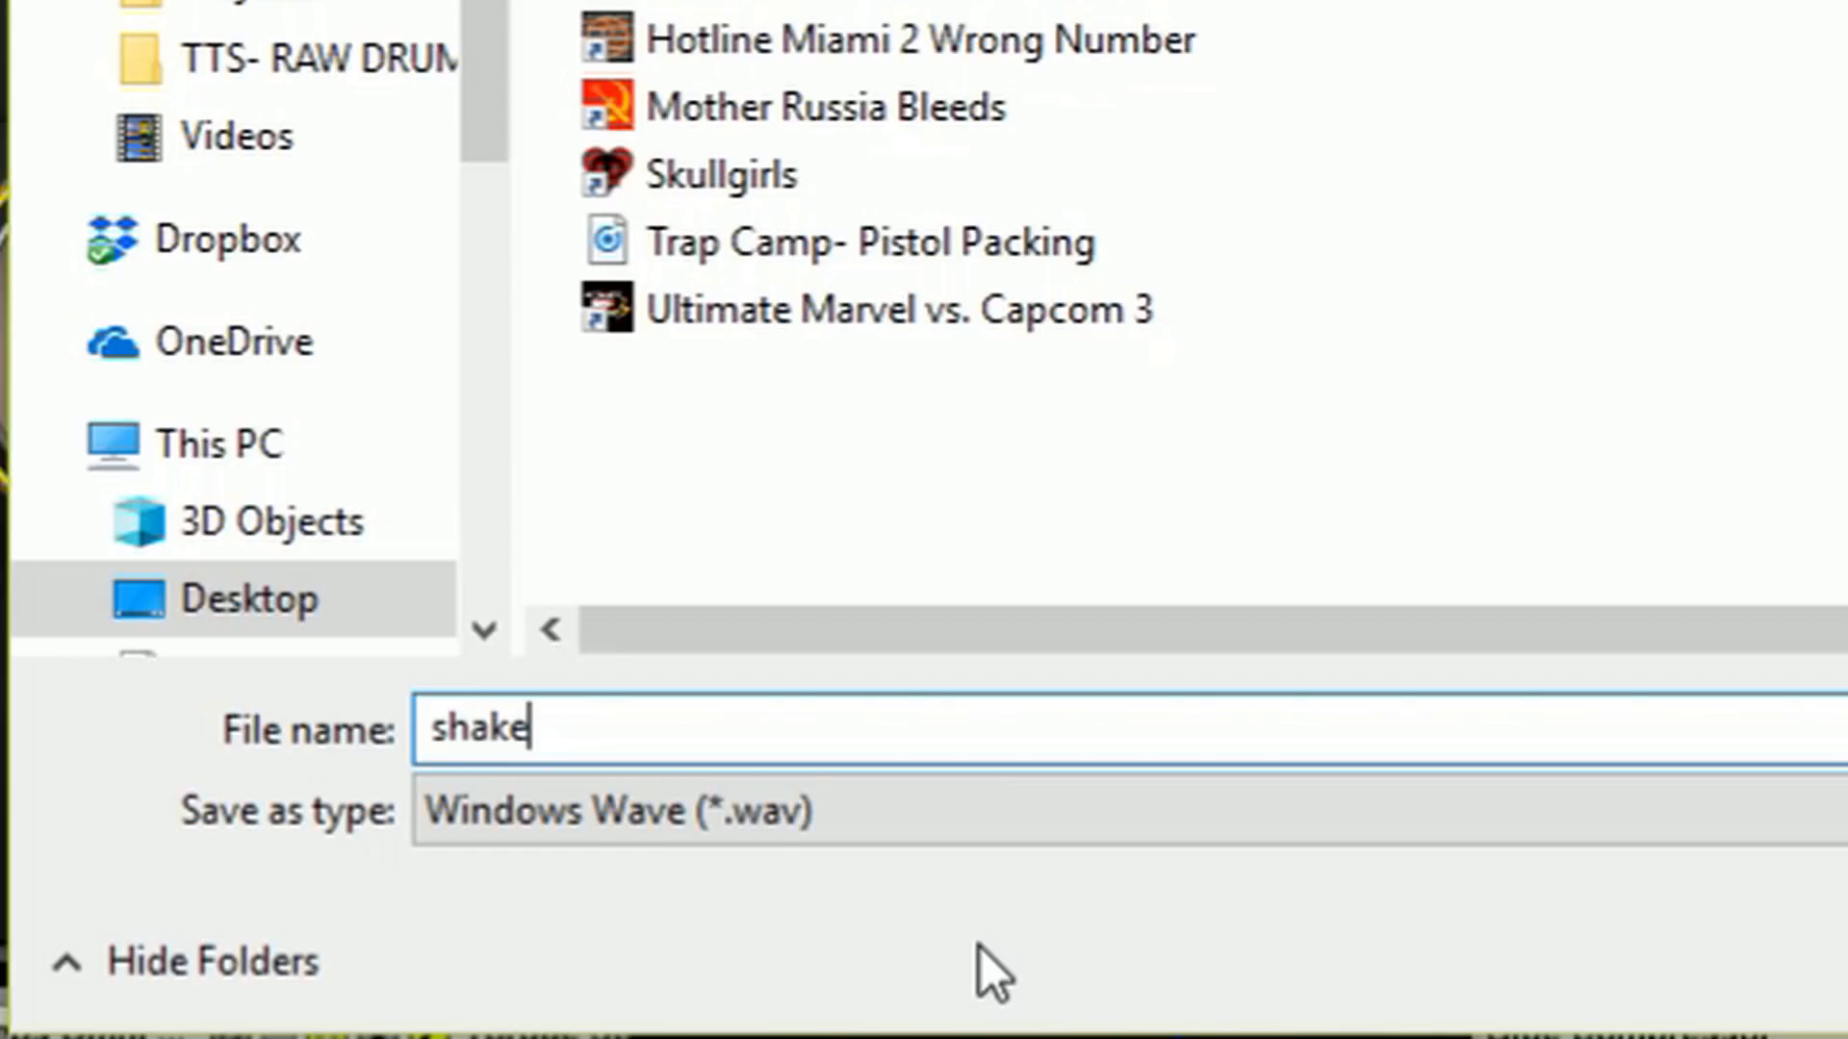
type("87bpm")
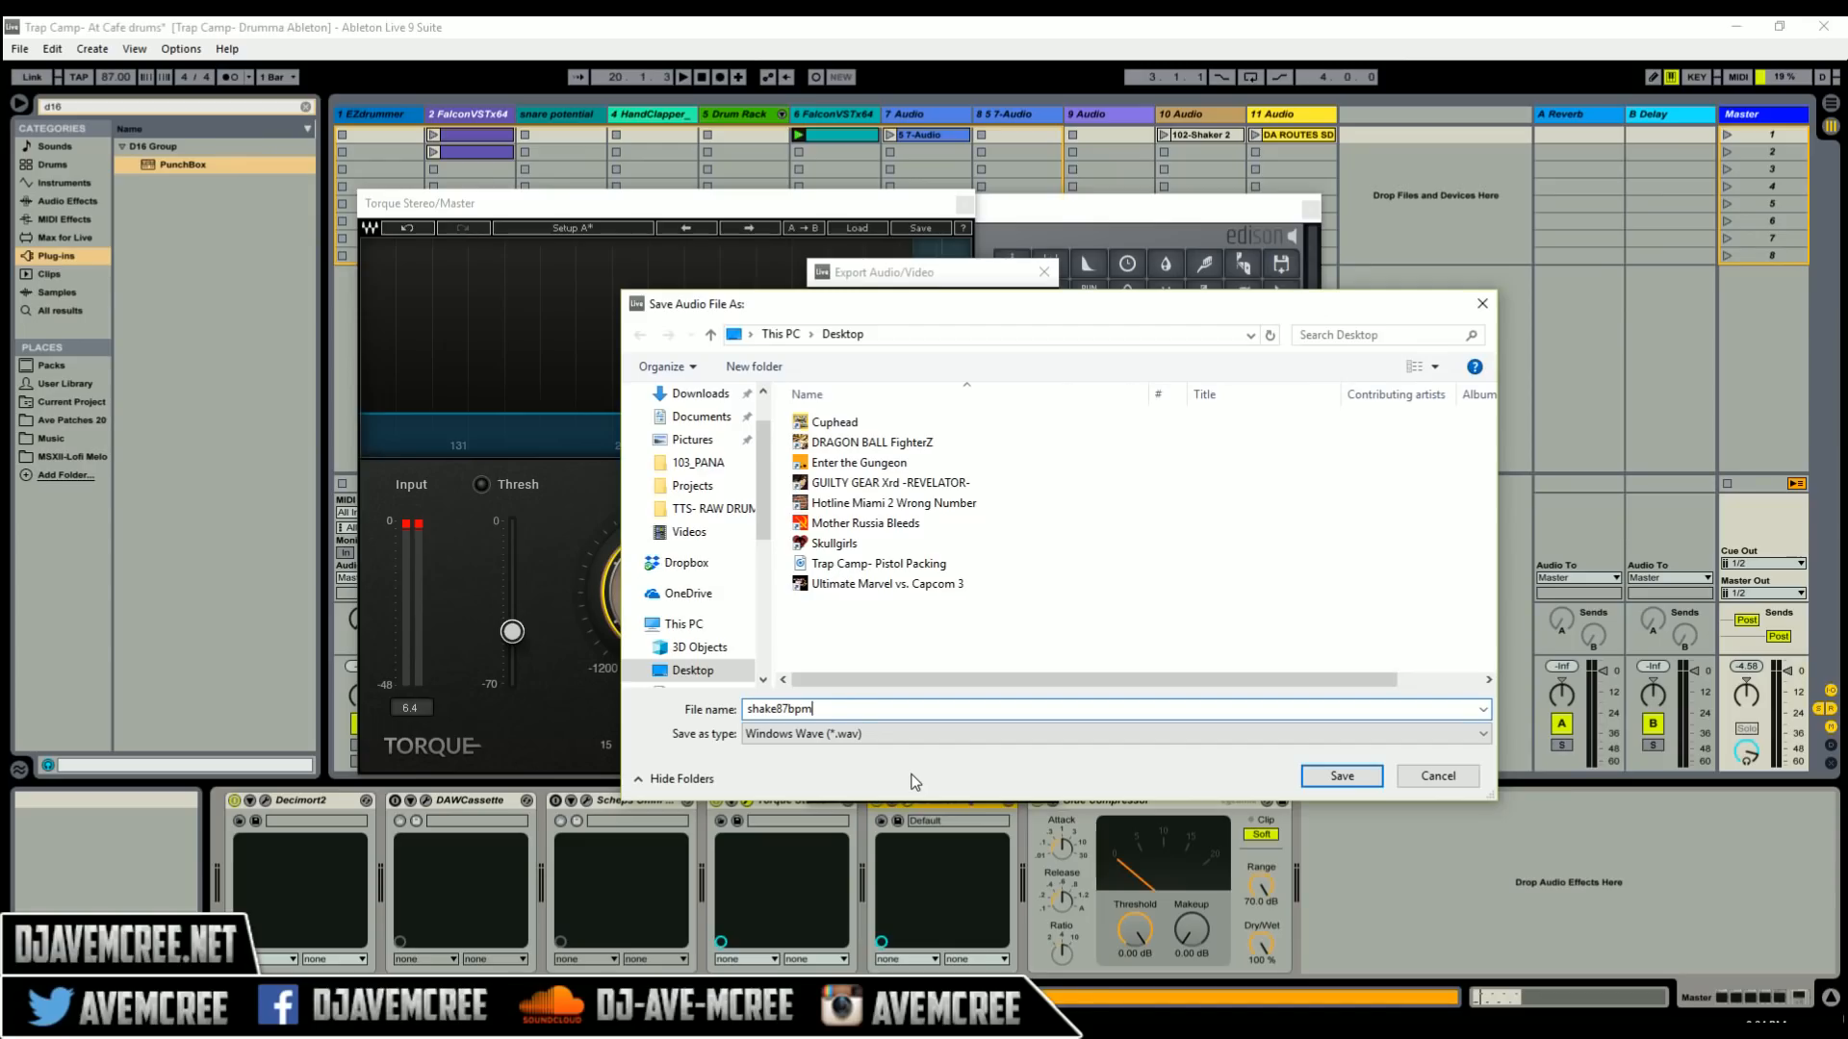
key("Return")
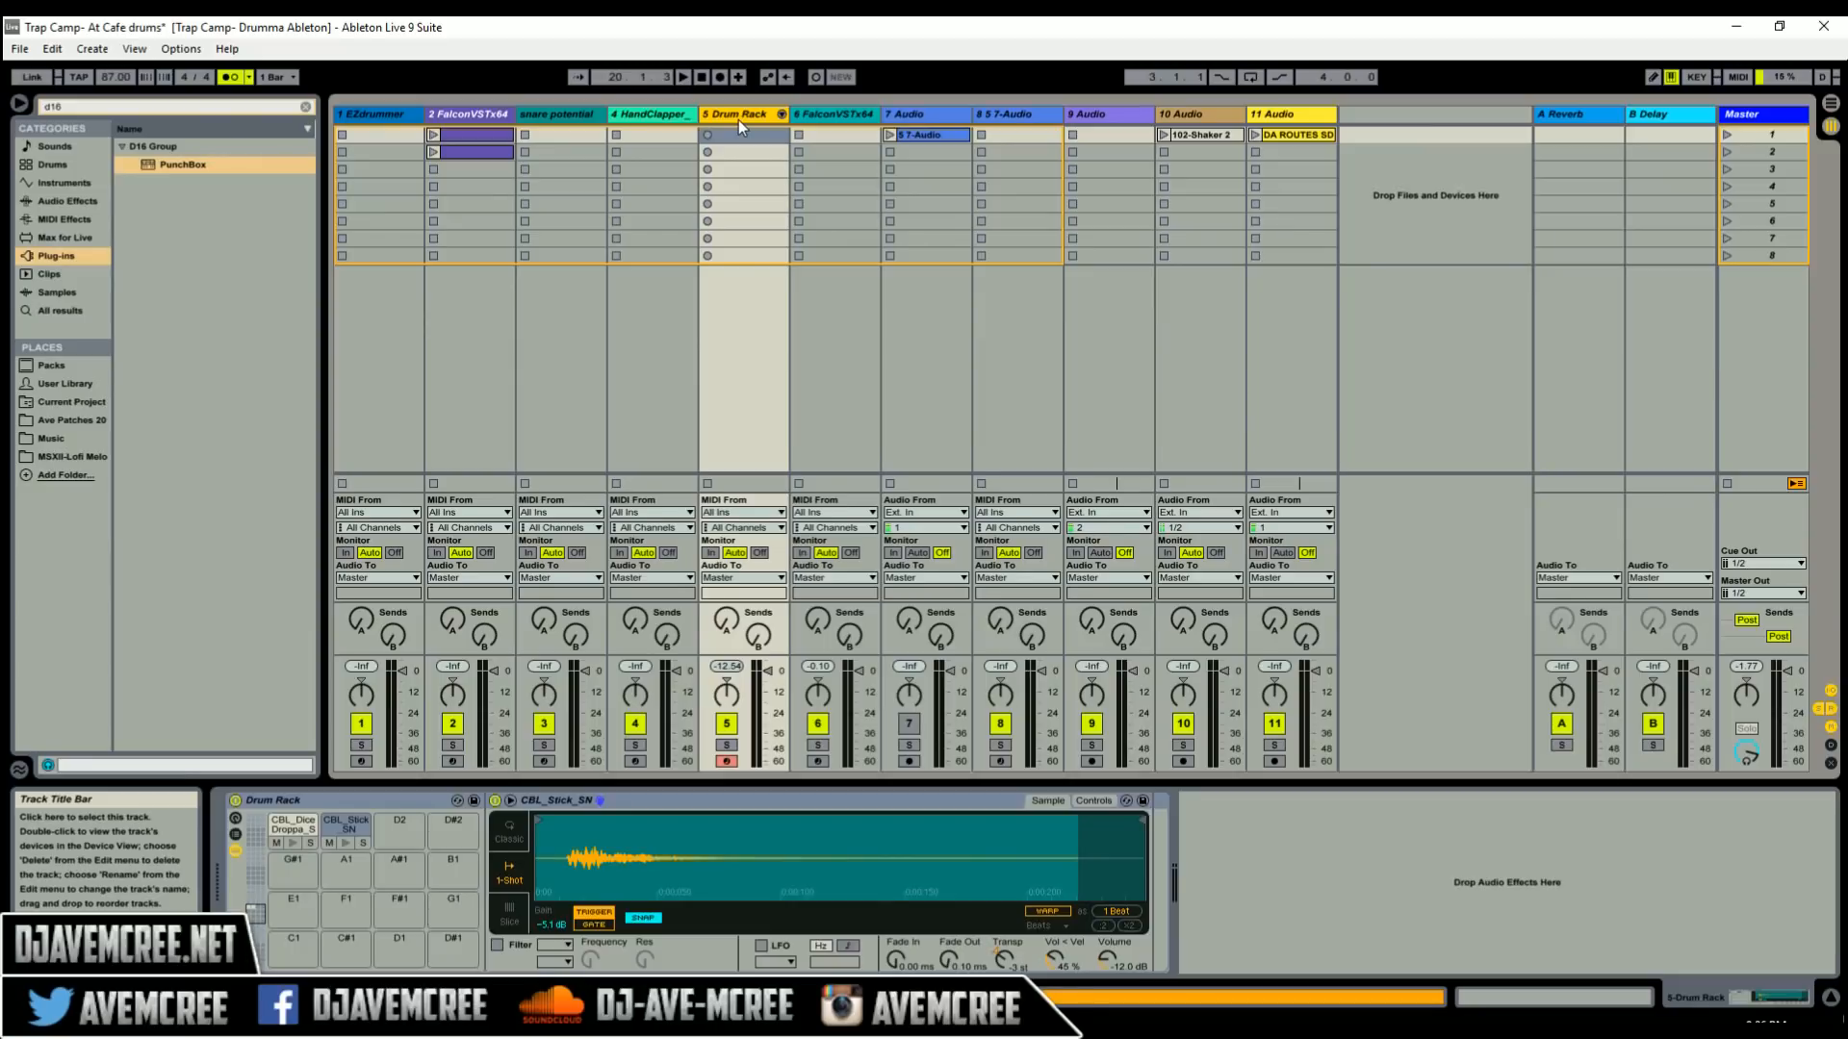
- Record a clip of the layered snares on track 5 Drum Rack and return to the Master track's devices
key("ctrl+shift+F9")
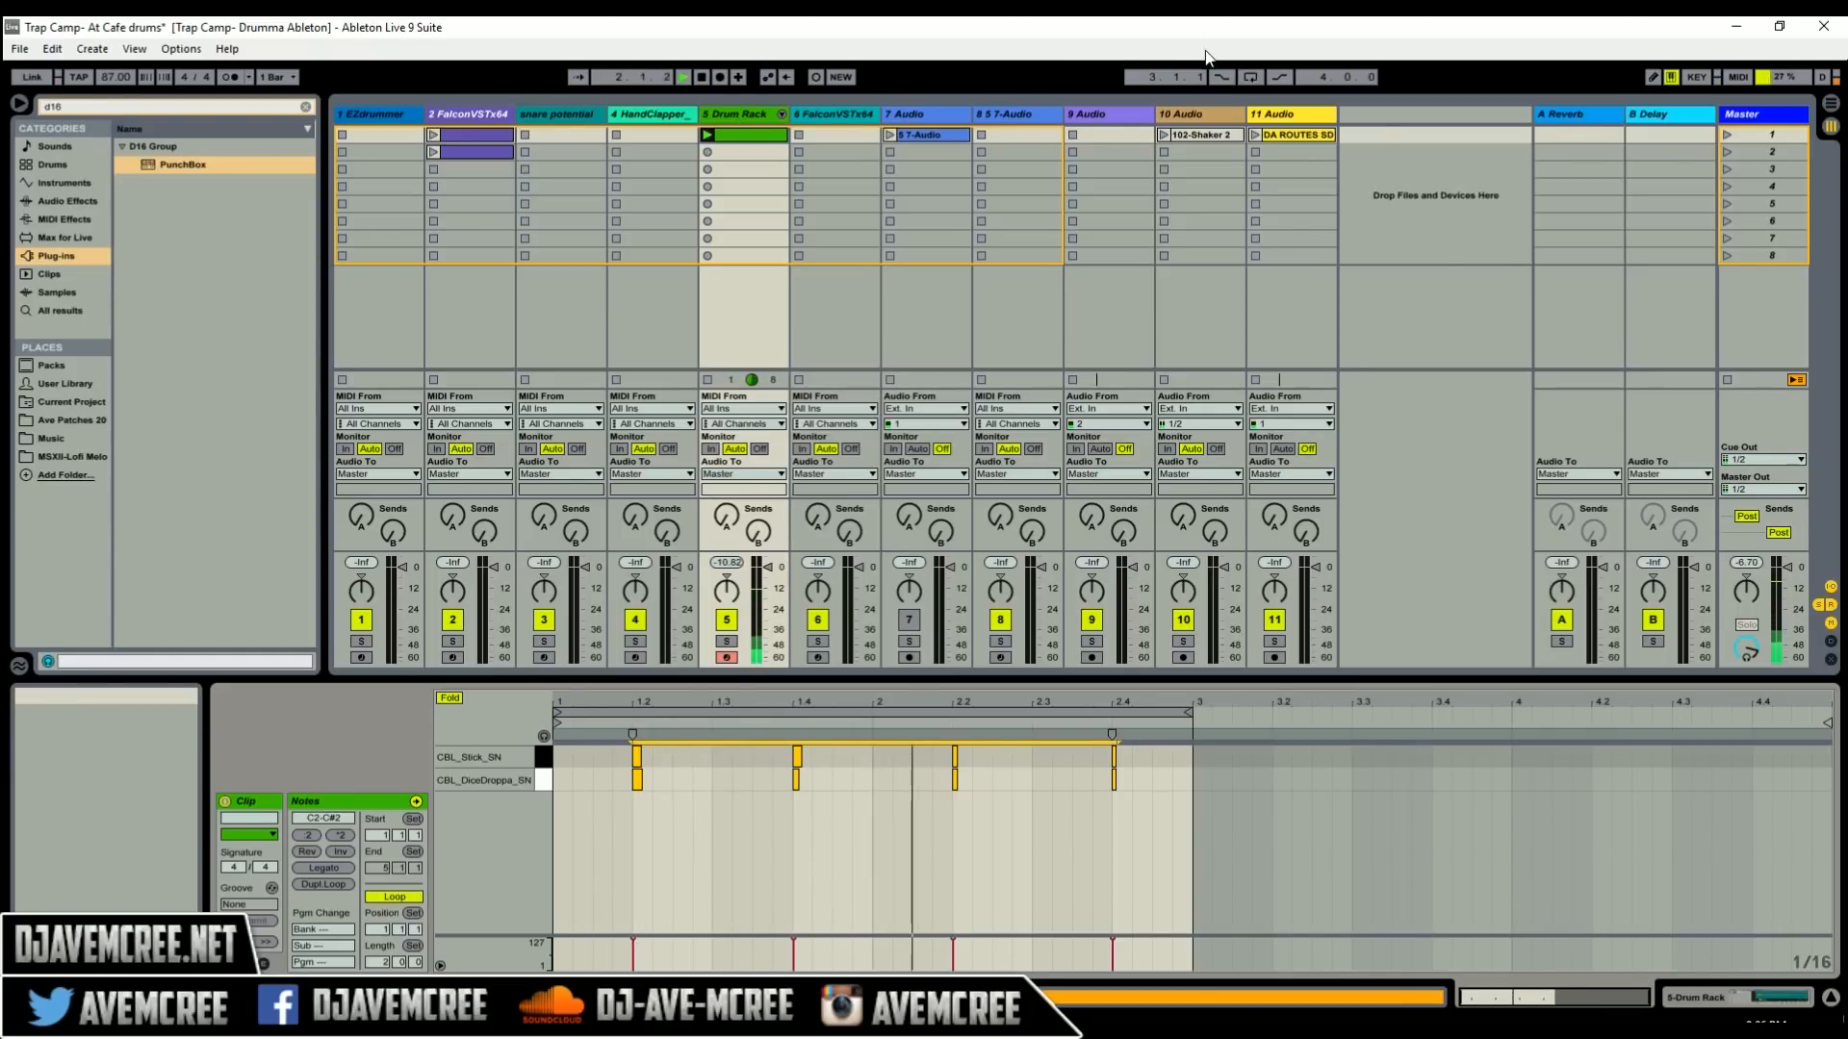
left_click(1753, 117)
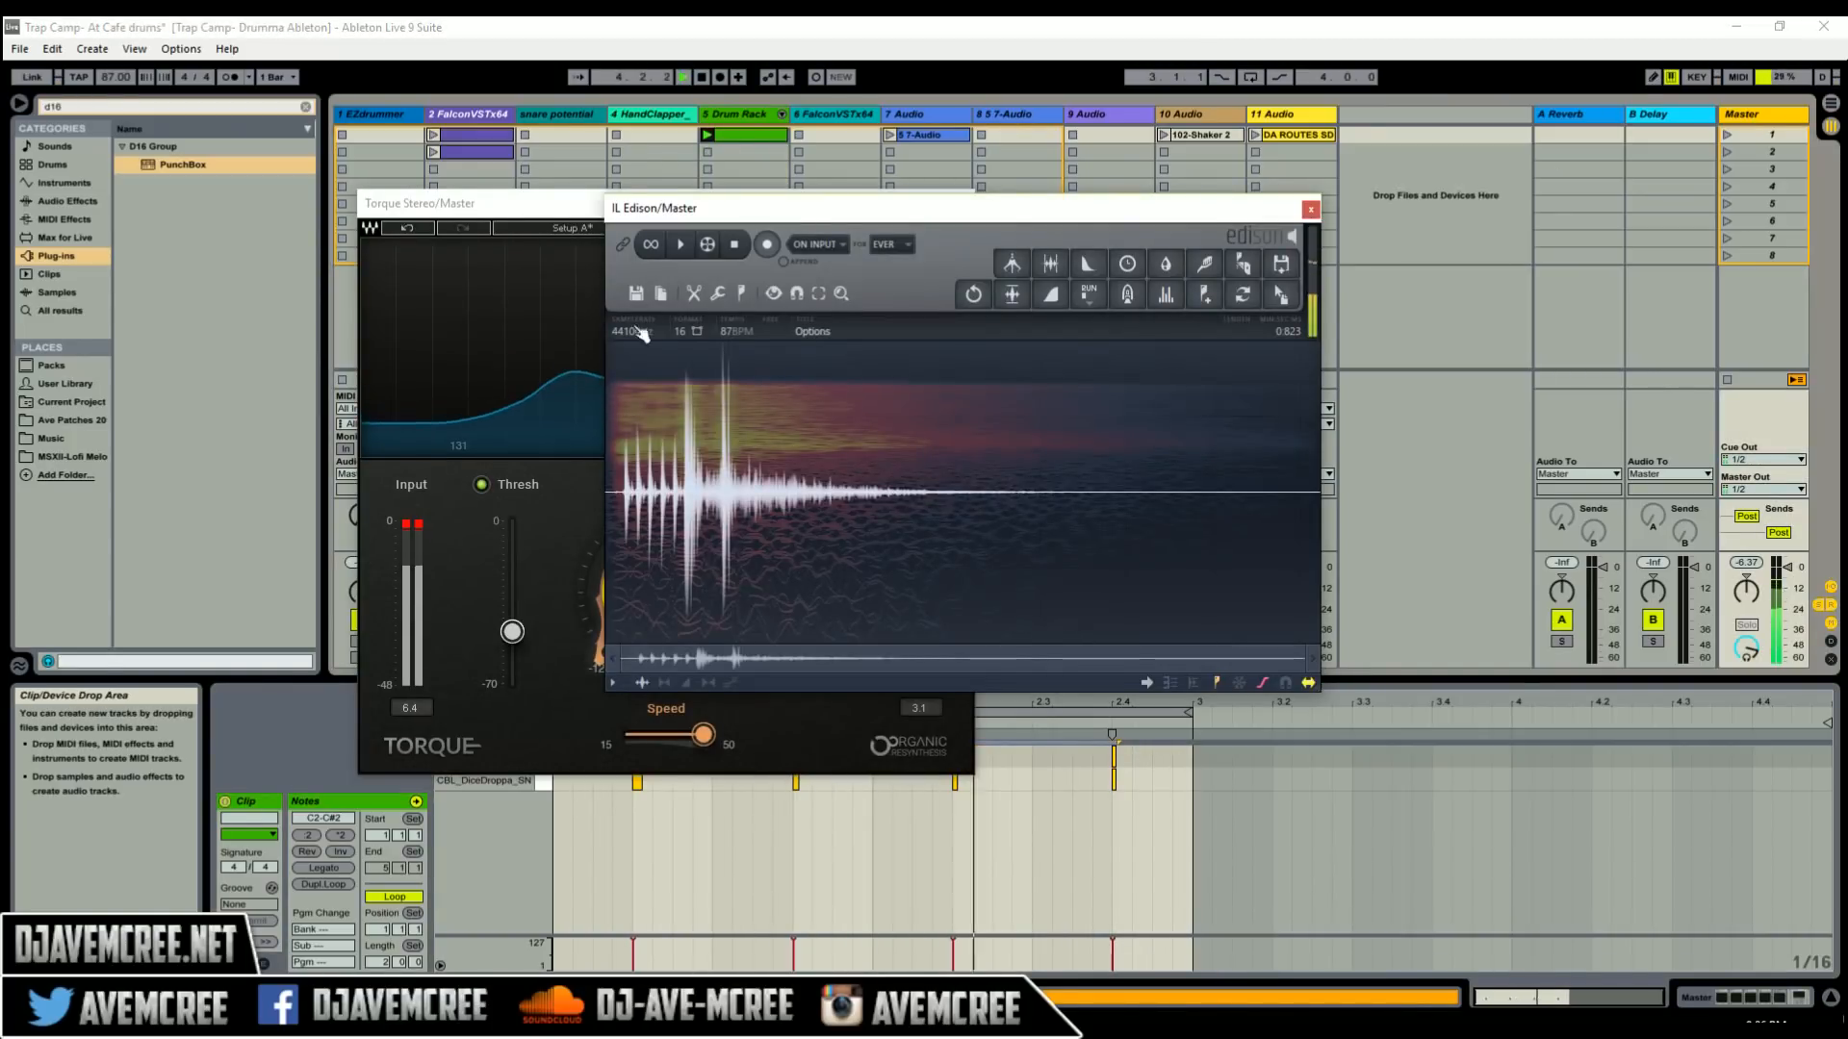
left_click(1764, 119)
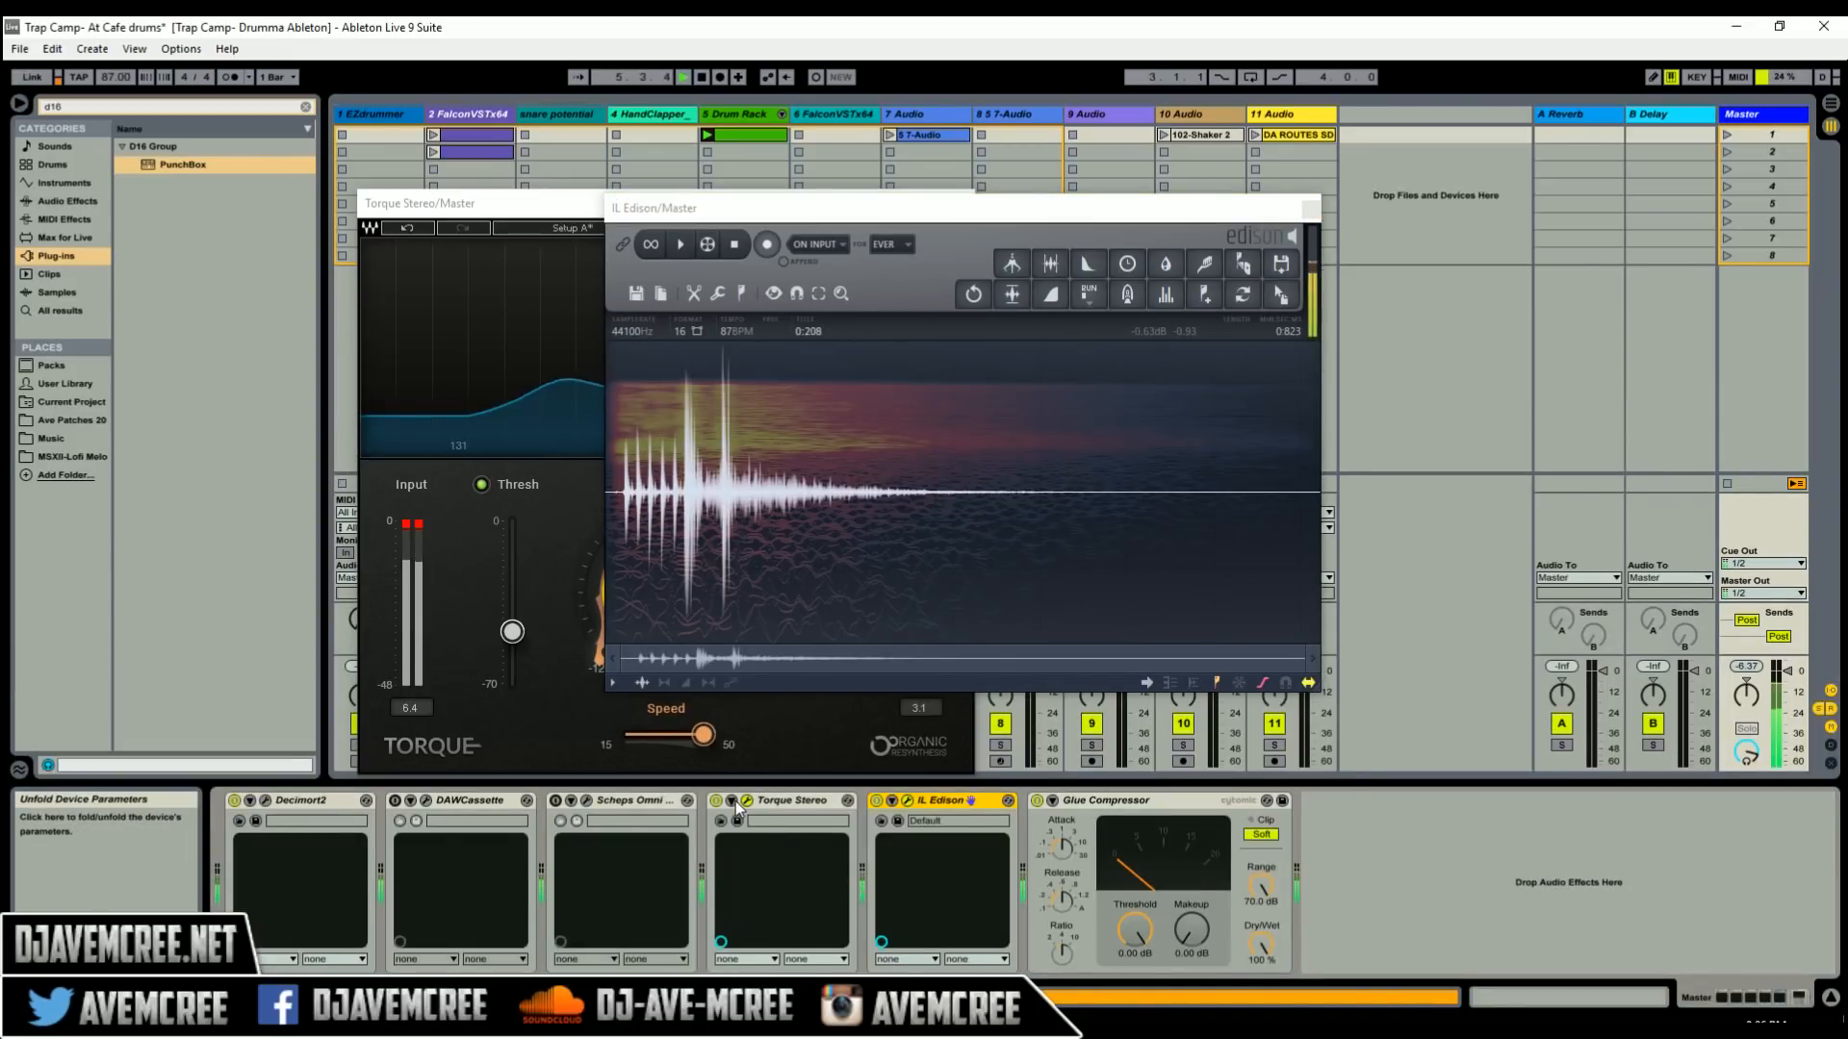
- Show Torque Stereo's window and set its torque amount to +1200 cents for the snare
left_click(746, 800)
left_click(746, 799)
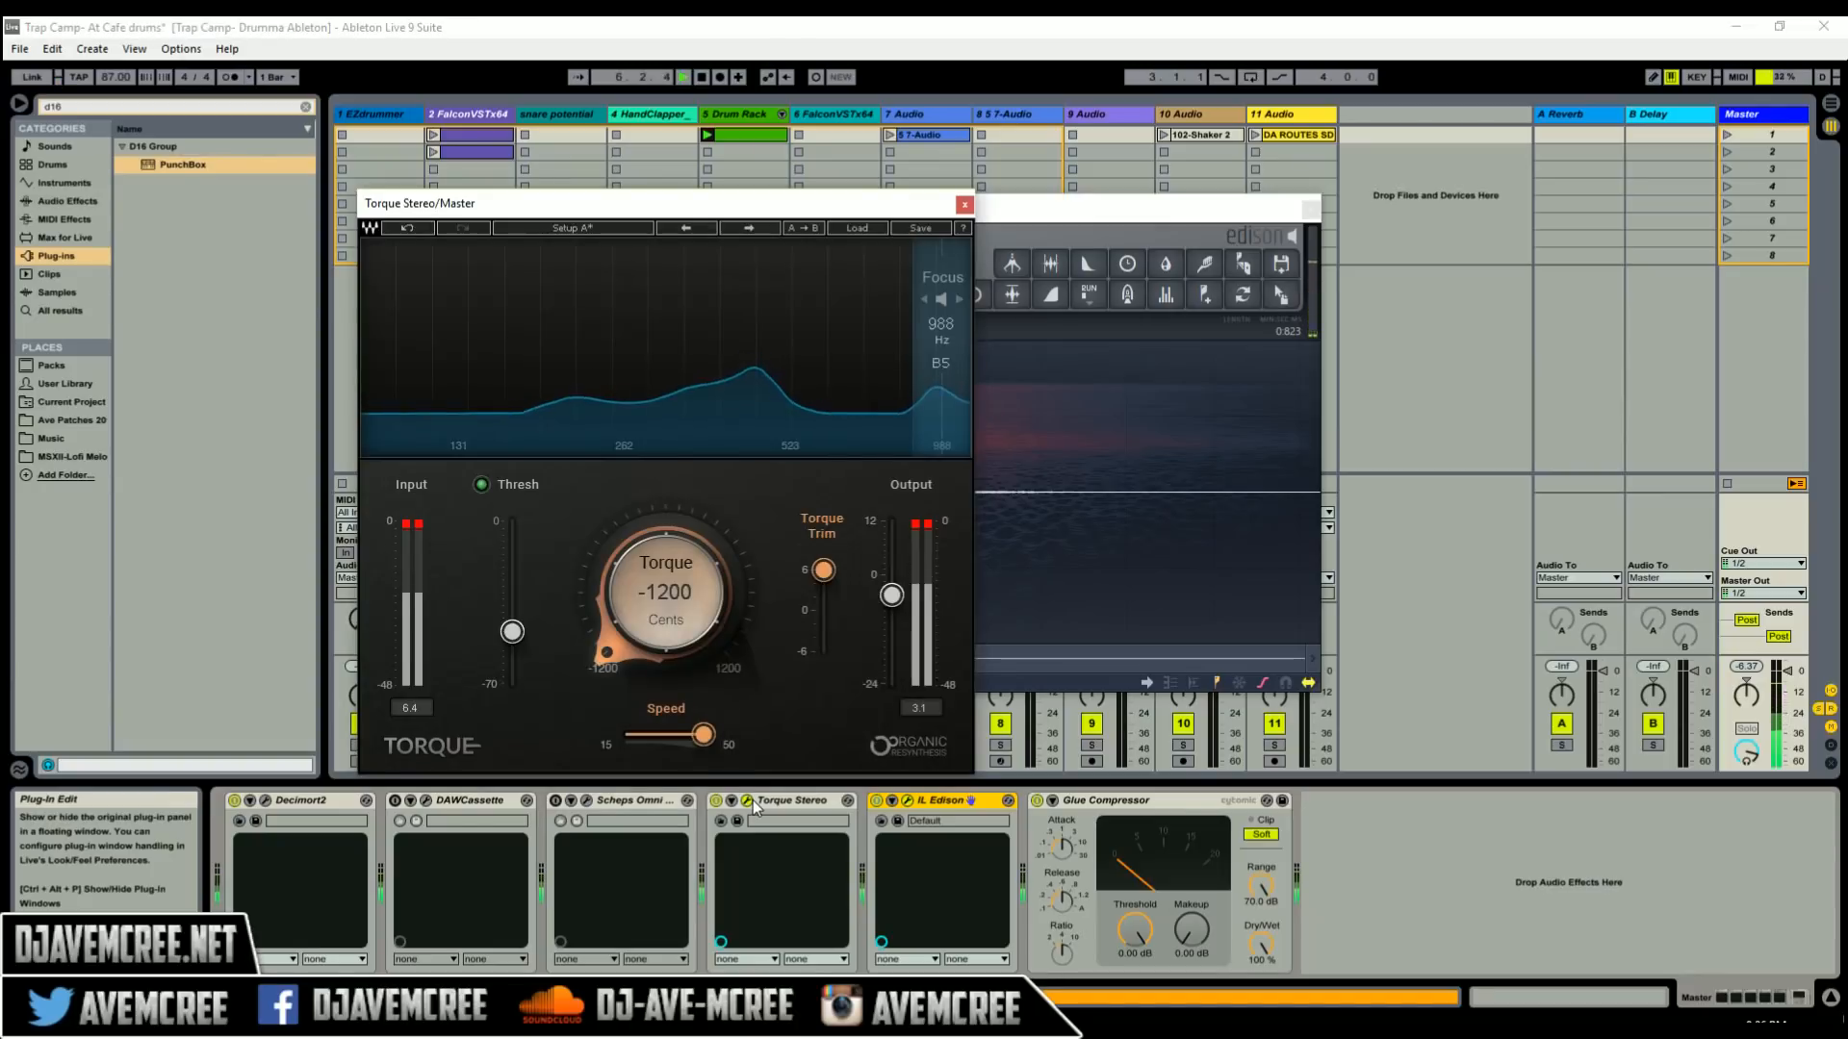
left_click_drag(665, 592, 665, 441)
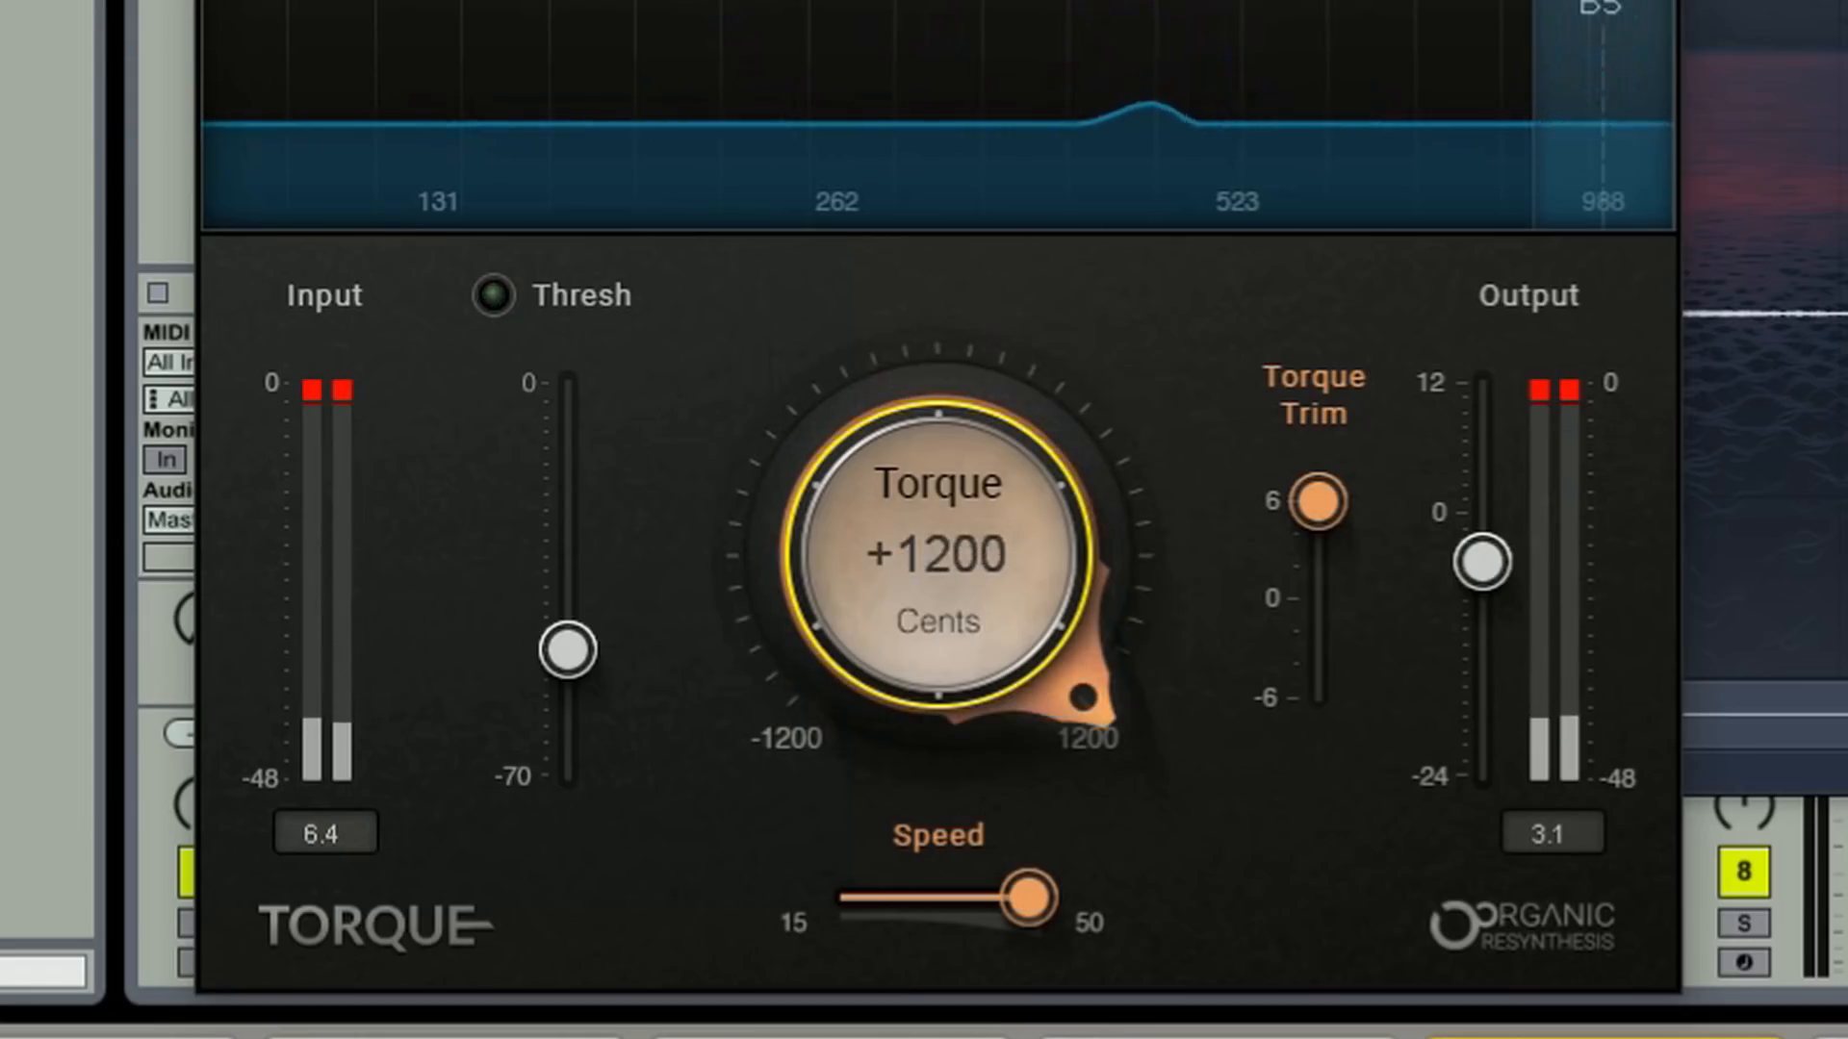
left_click_drag(938, 555, 938, 557)
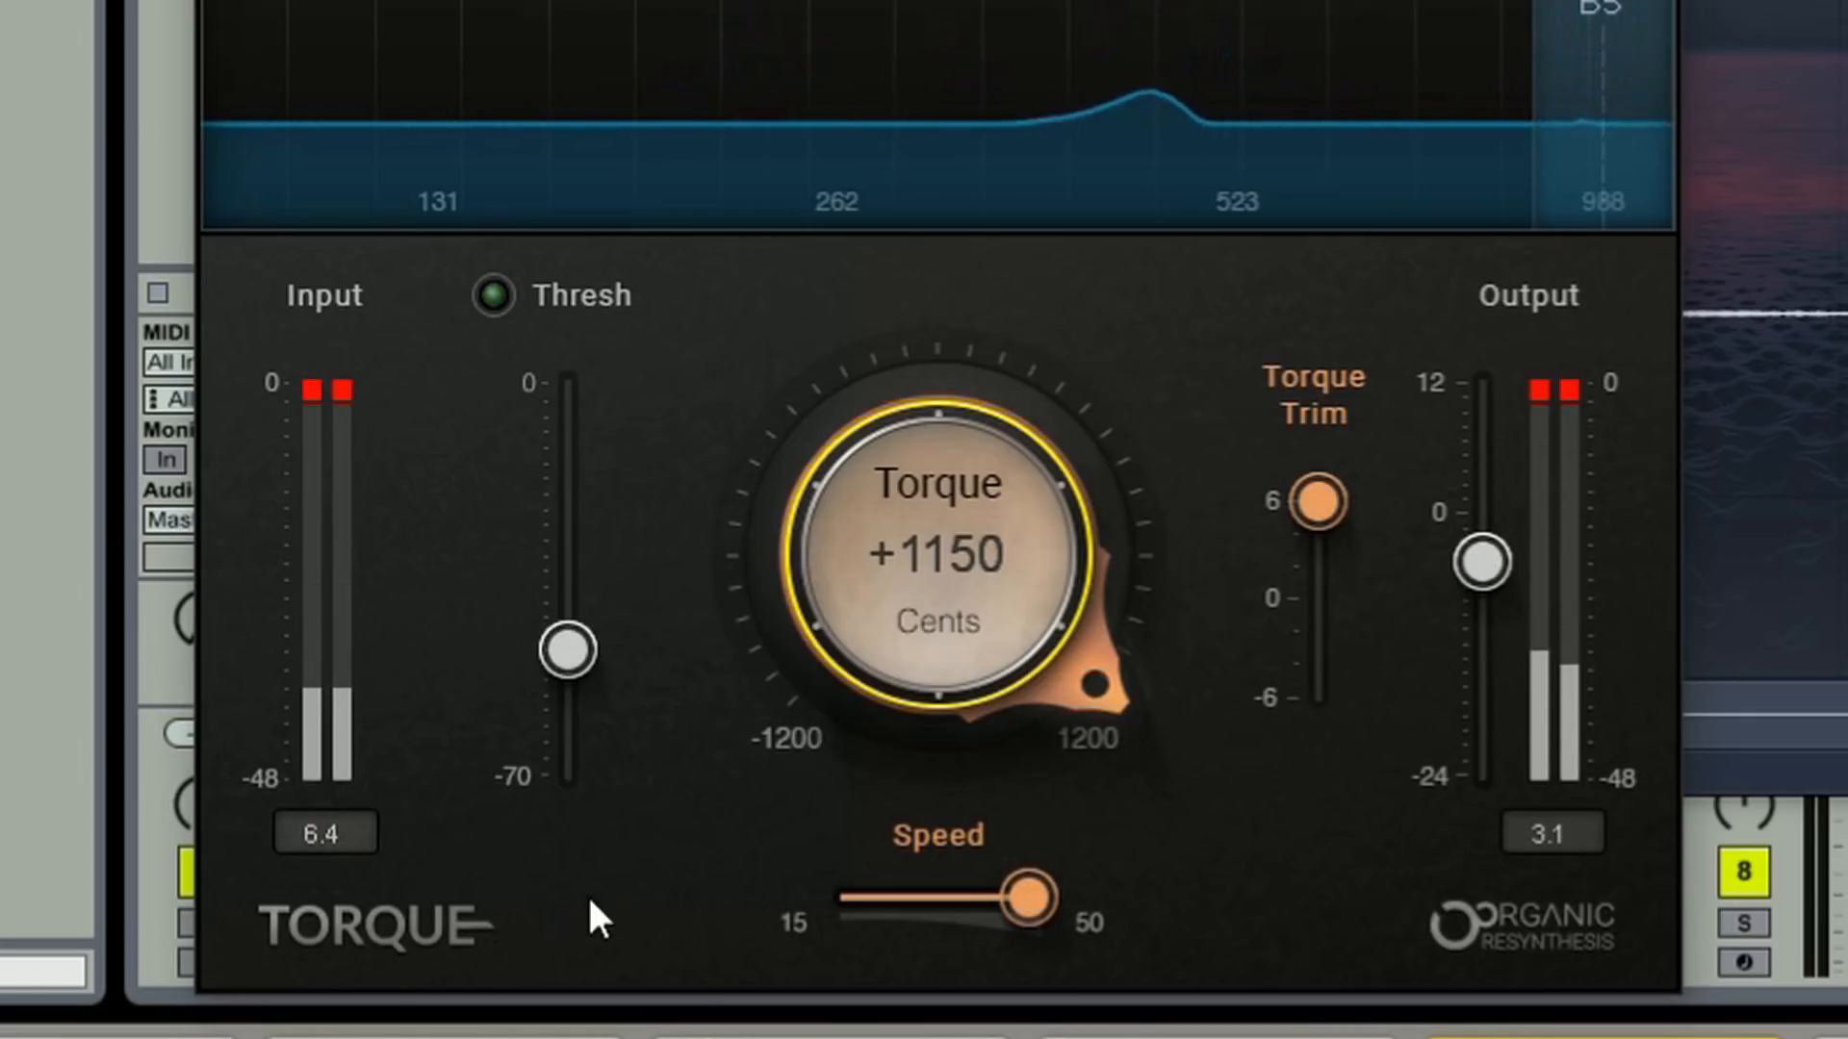
mouse_move(938, 555)
left_mouse_down()
mouse_move(939, 678)
mouse_move(938, 549)
left_mouse_up()
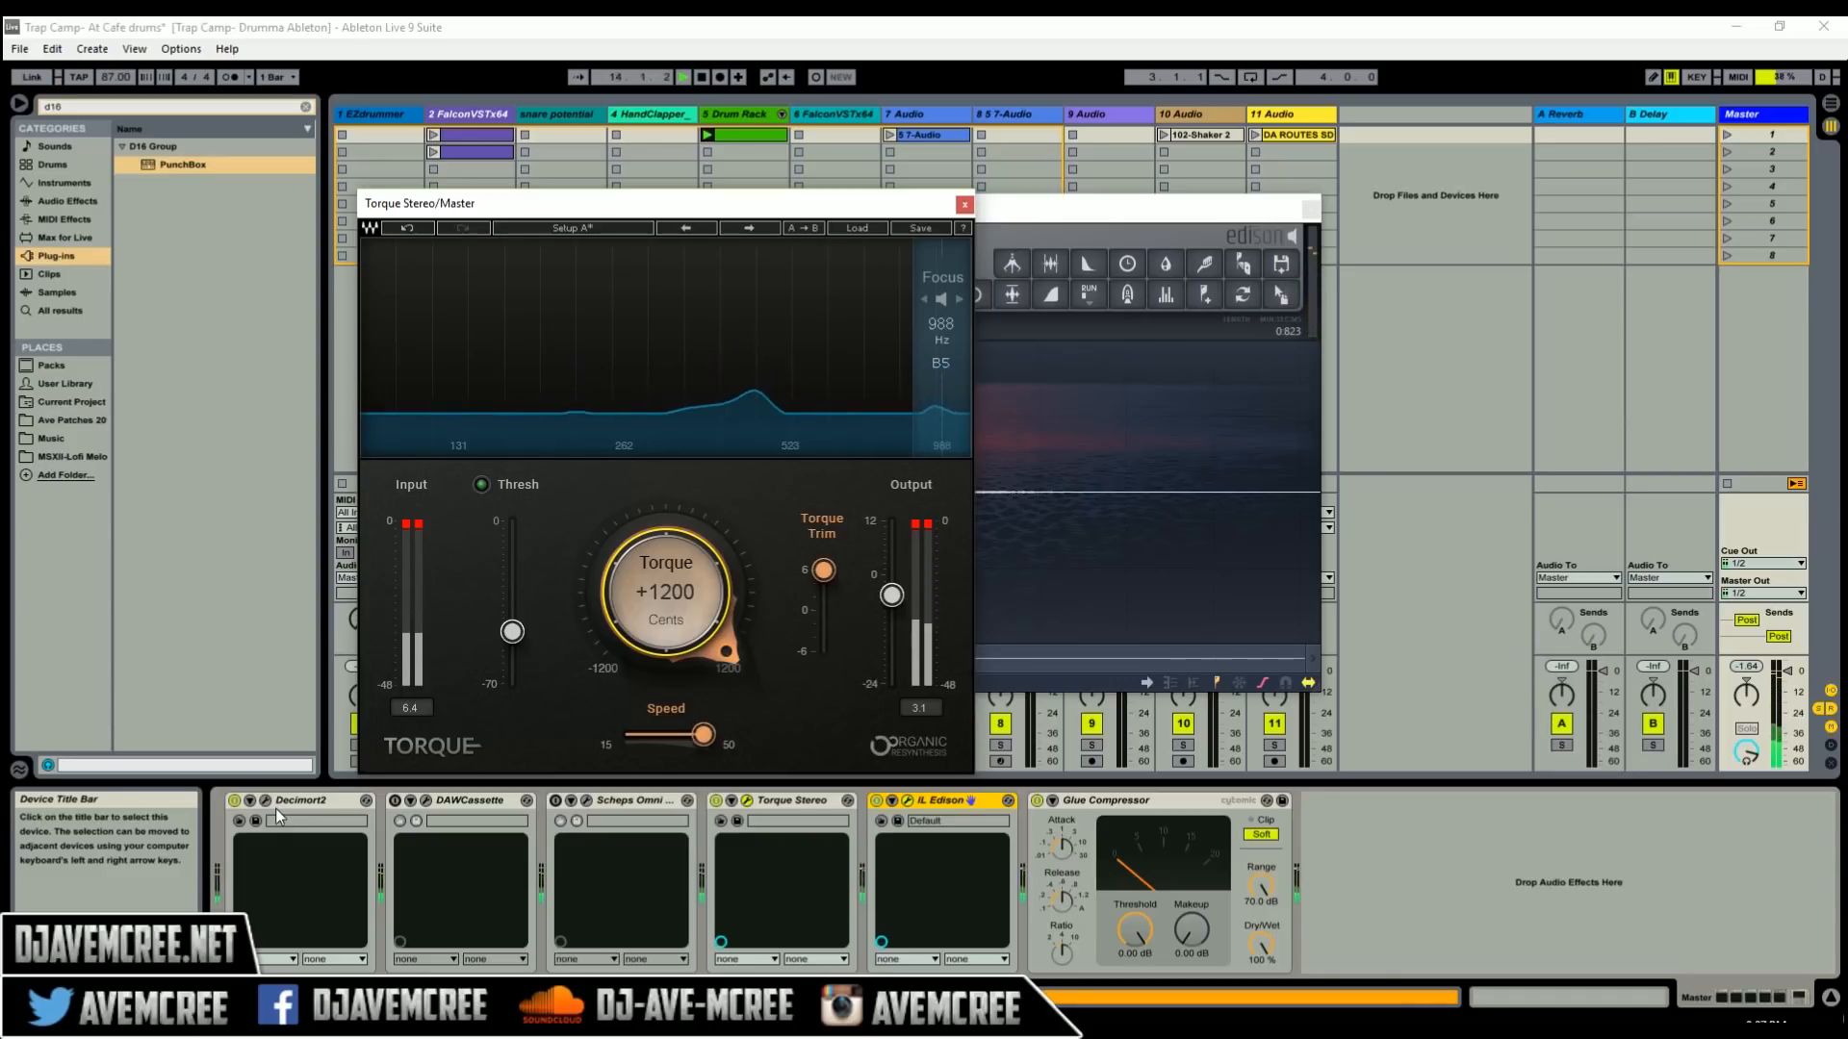
- Lower Decimort2's resampler frequency to slightly above 11 kHz
left_click(266, 800)
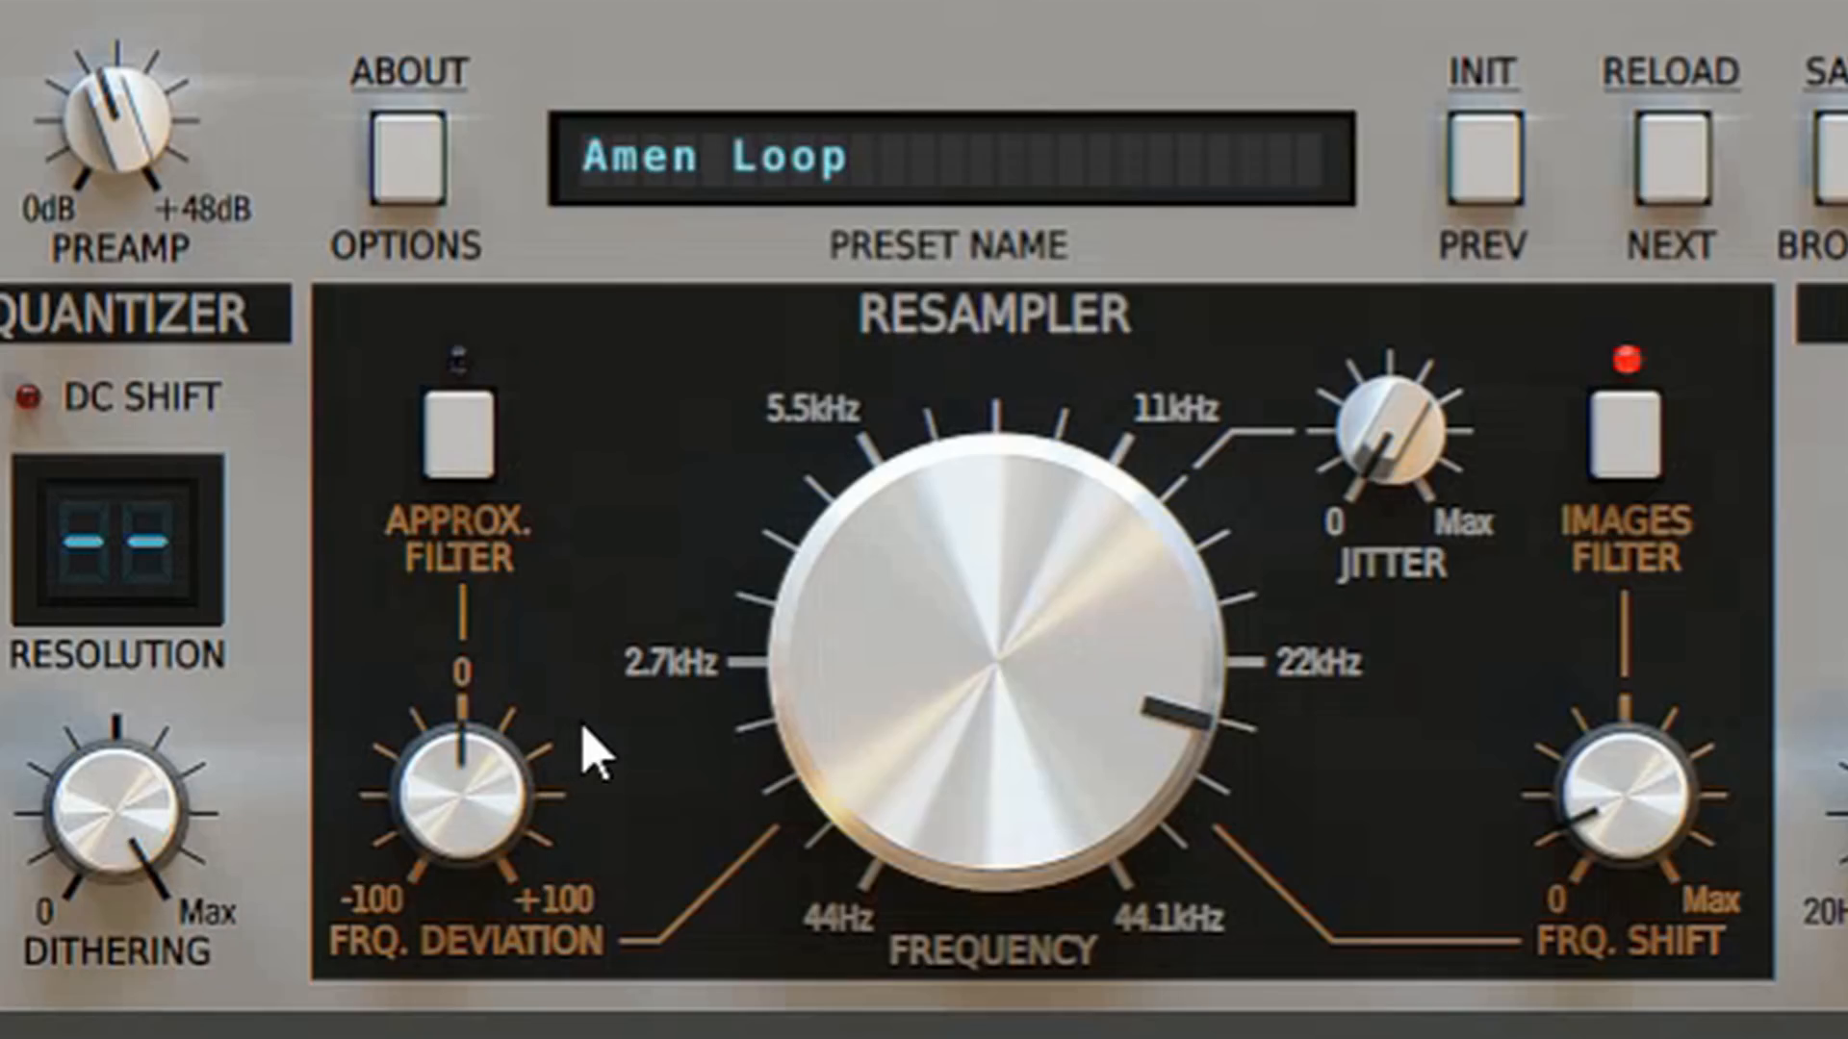
left_click_drag(991, 597, 996, 757)
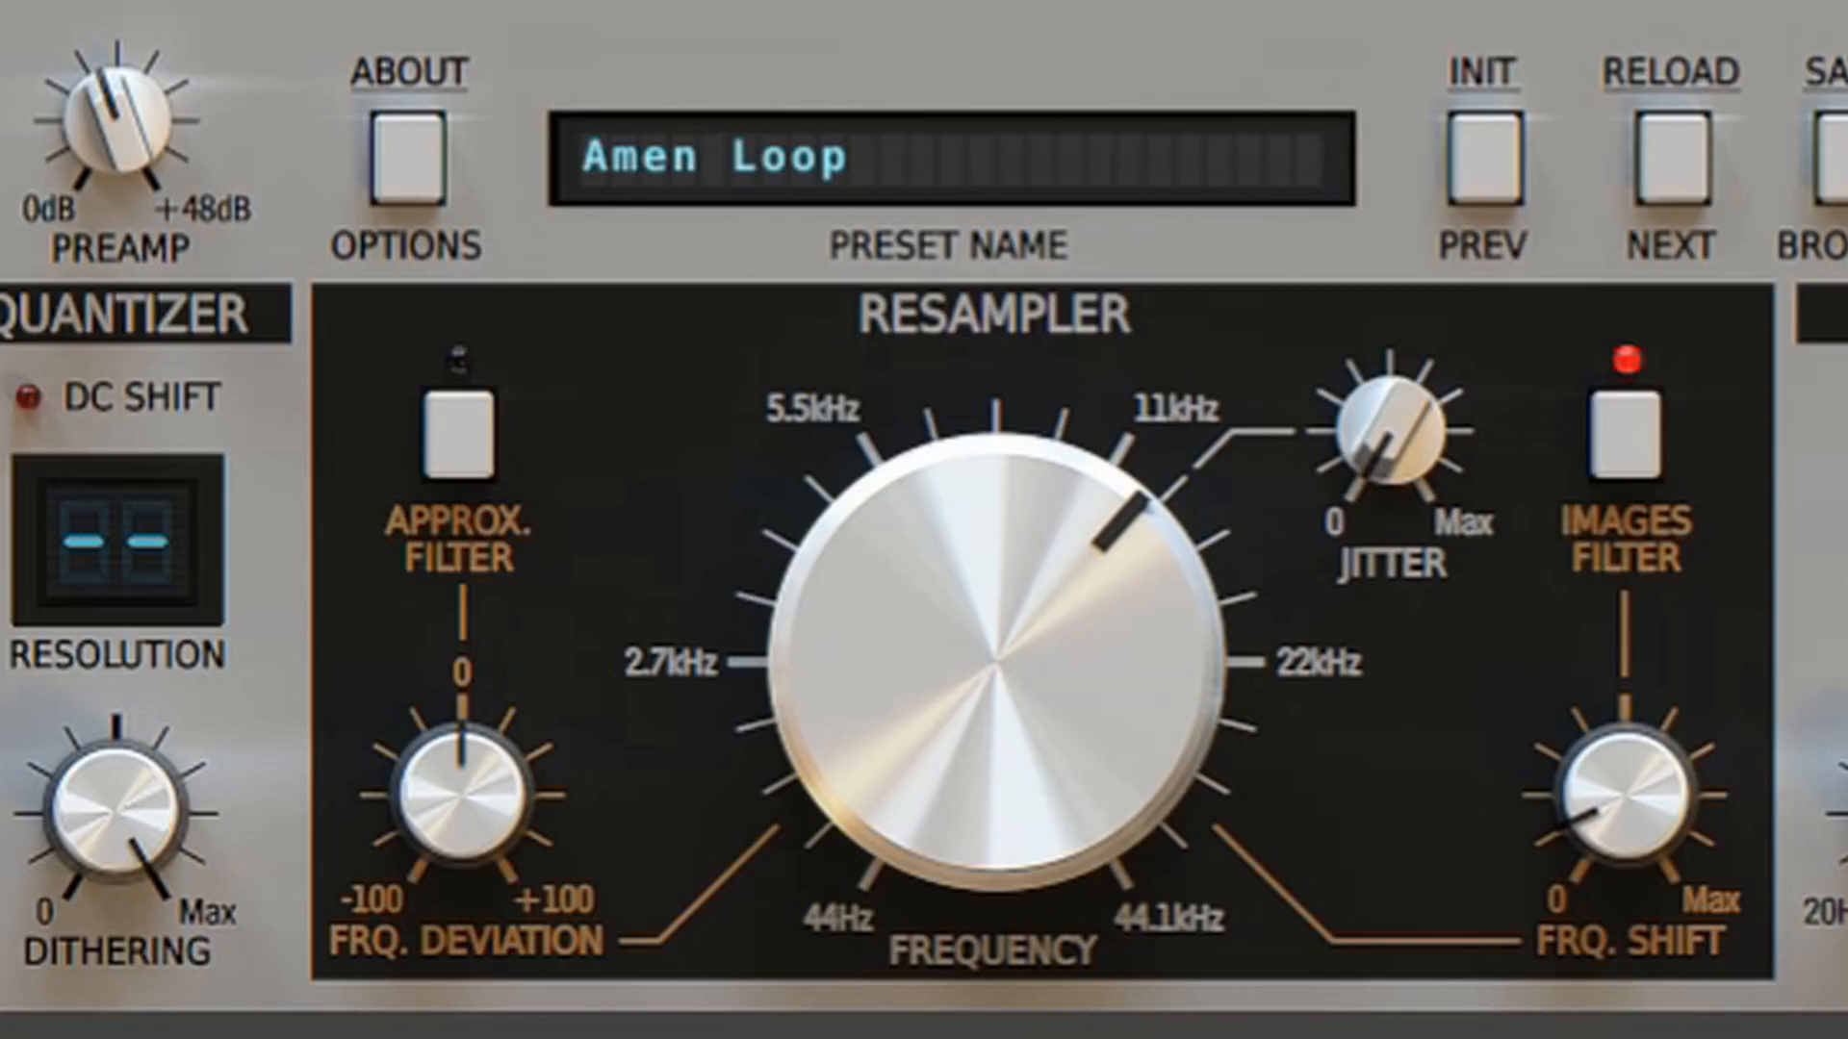
- Record the processed snare hits into Edison on the Master track and preview the recording
left_click(908, 800)
left_click(907, 801)
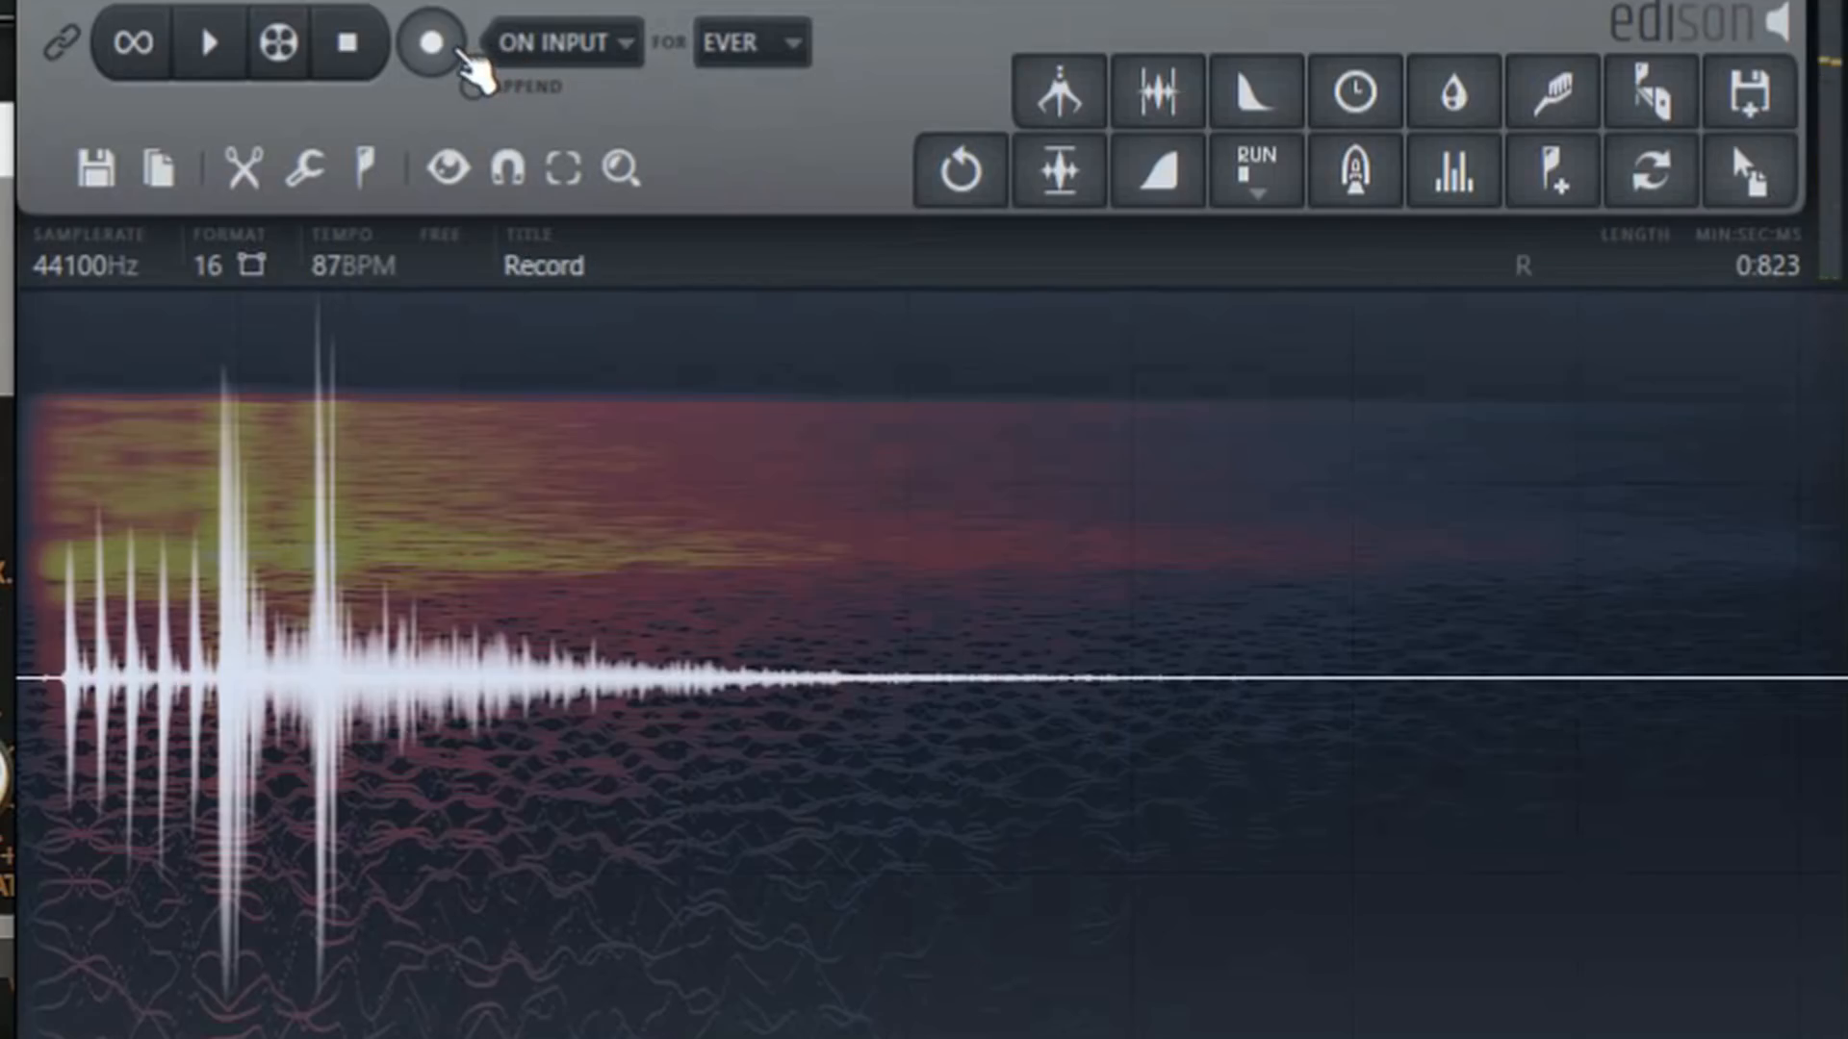
left_click(773, 247)
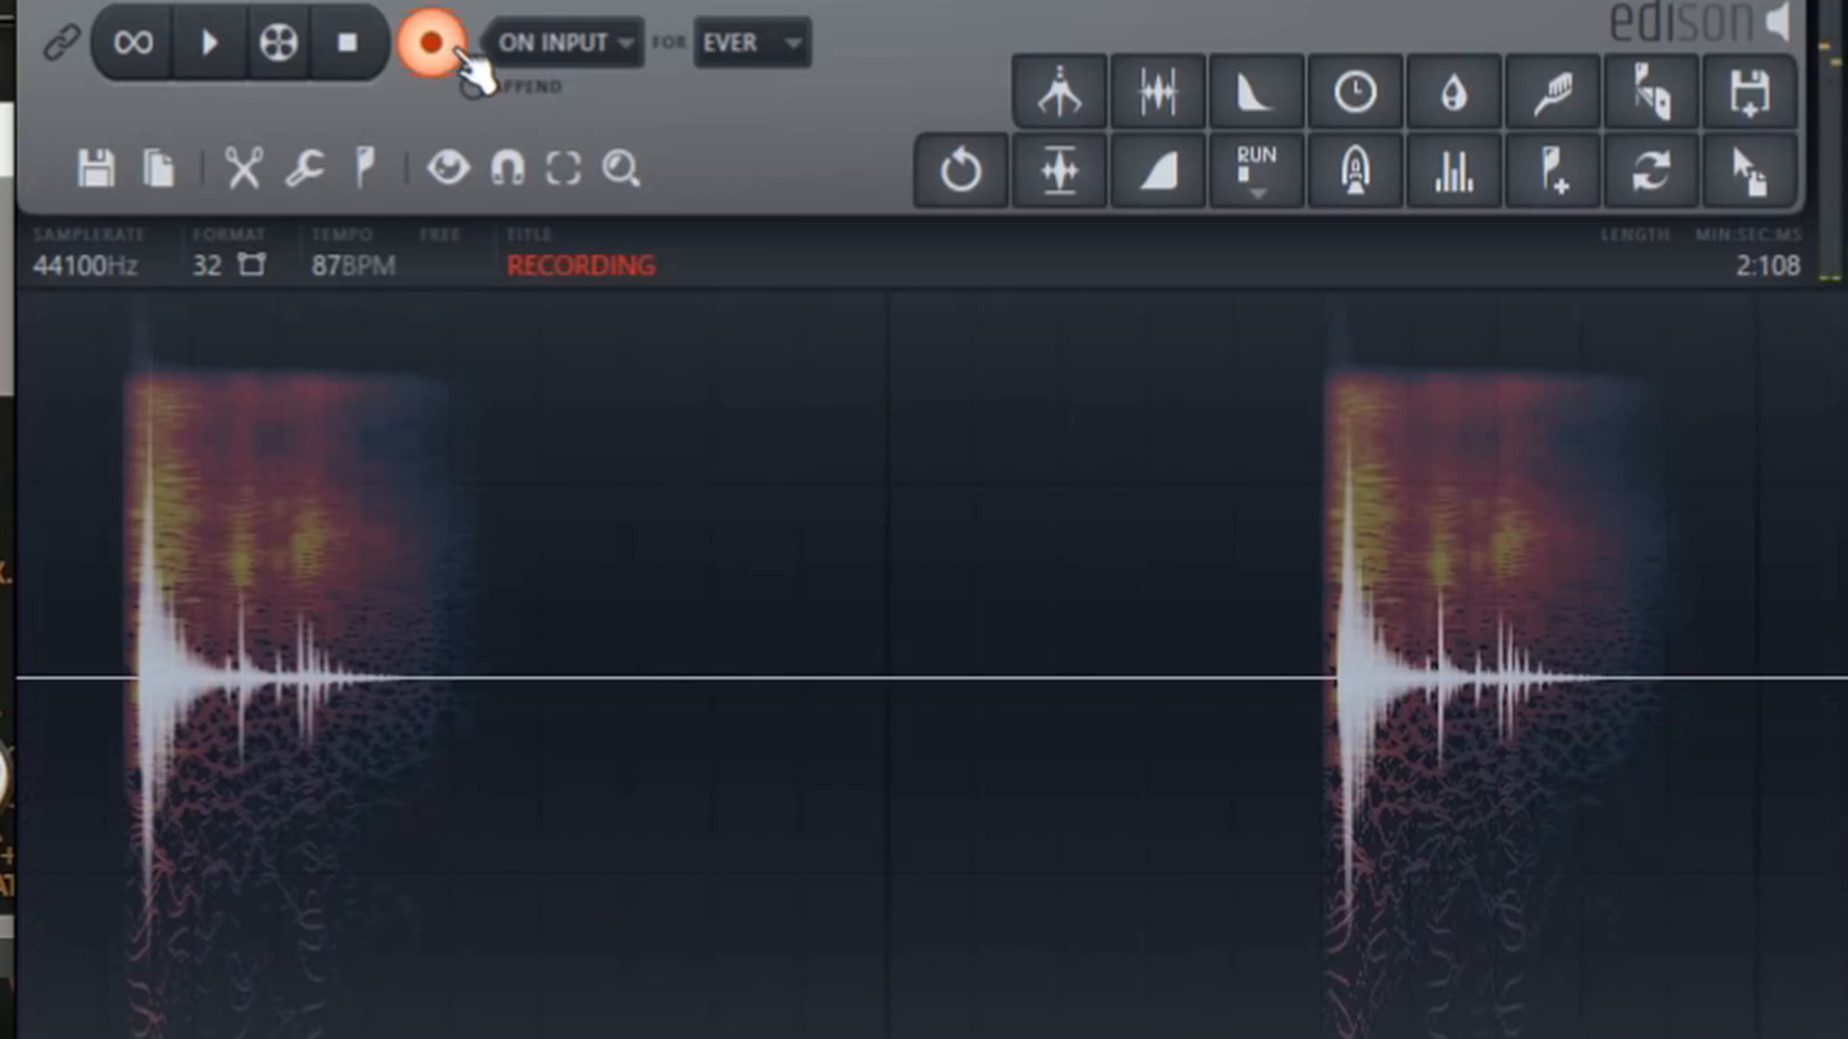
left_click(460, 54)
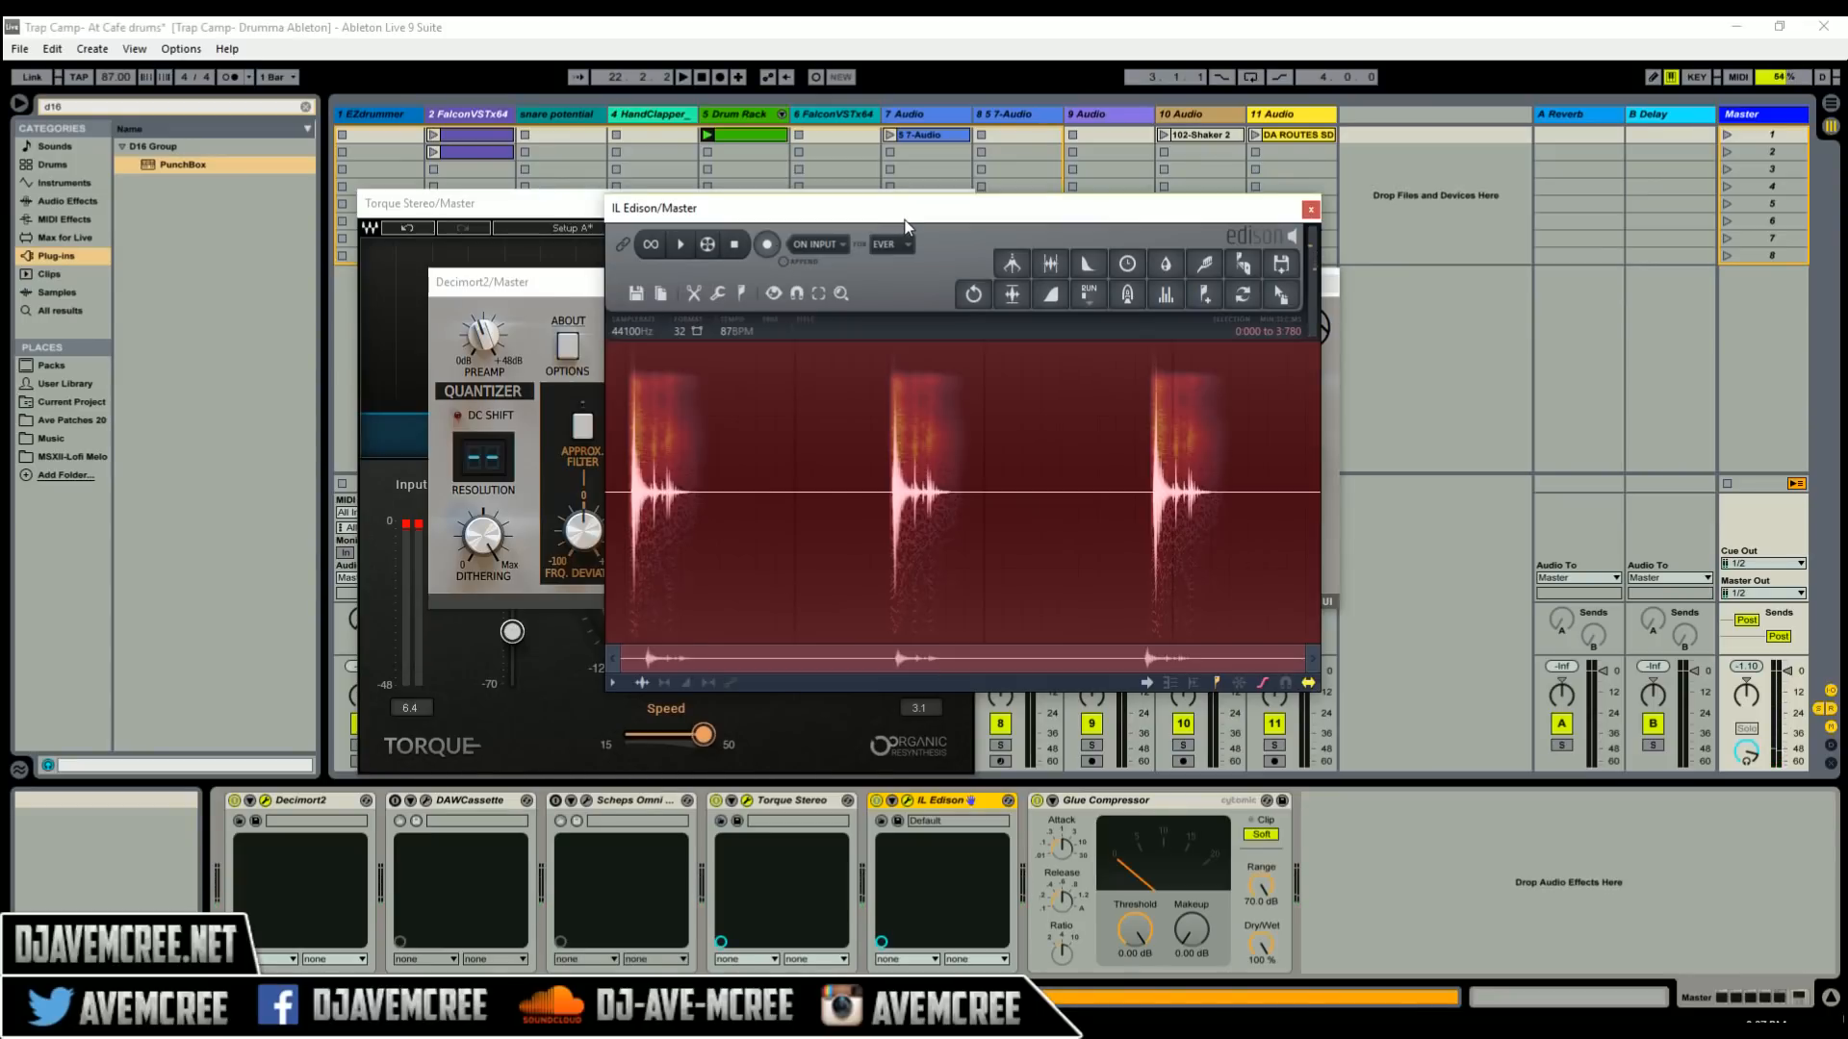
key("space")
key("space")
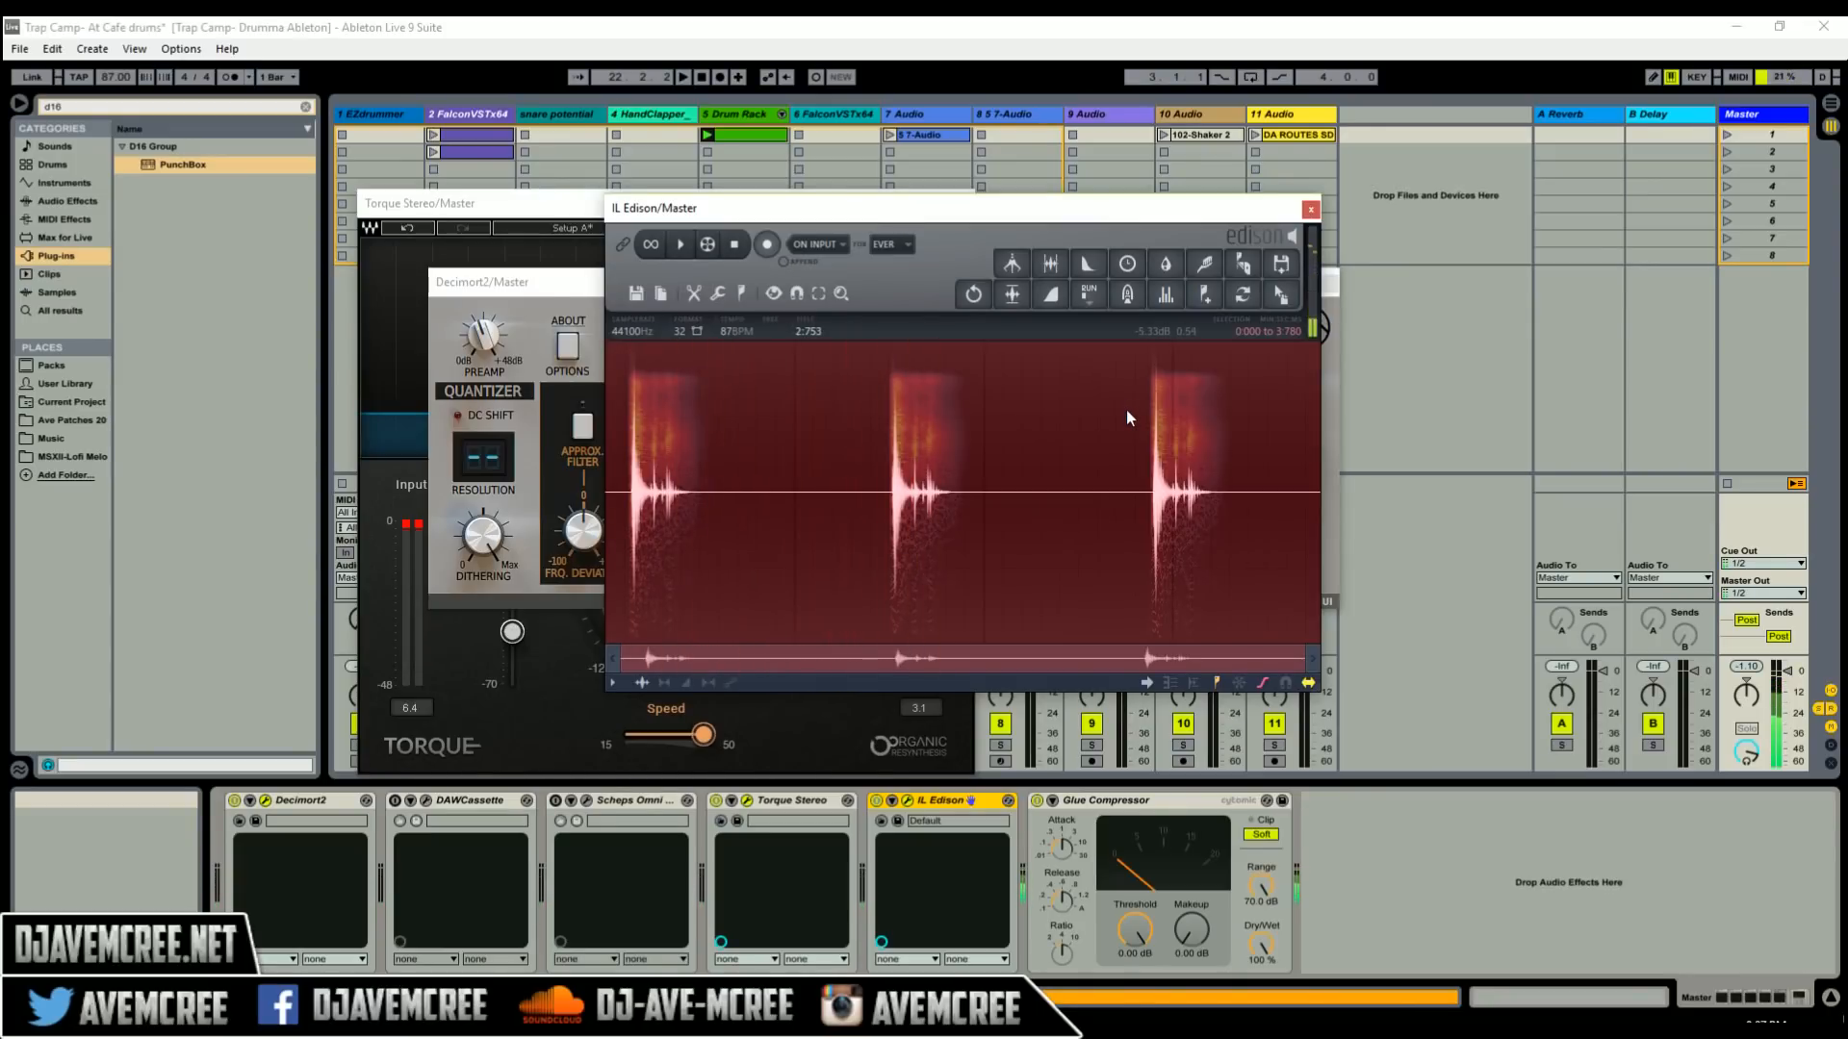
- Delete the first two snare hits from the Edison recording, from 0:000 to 2:835
left_click(1142, 443)
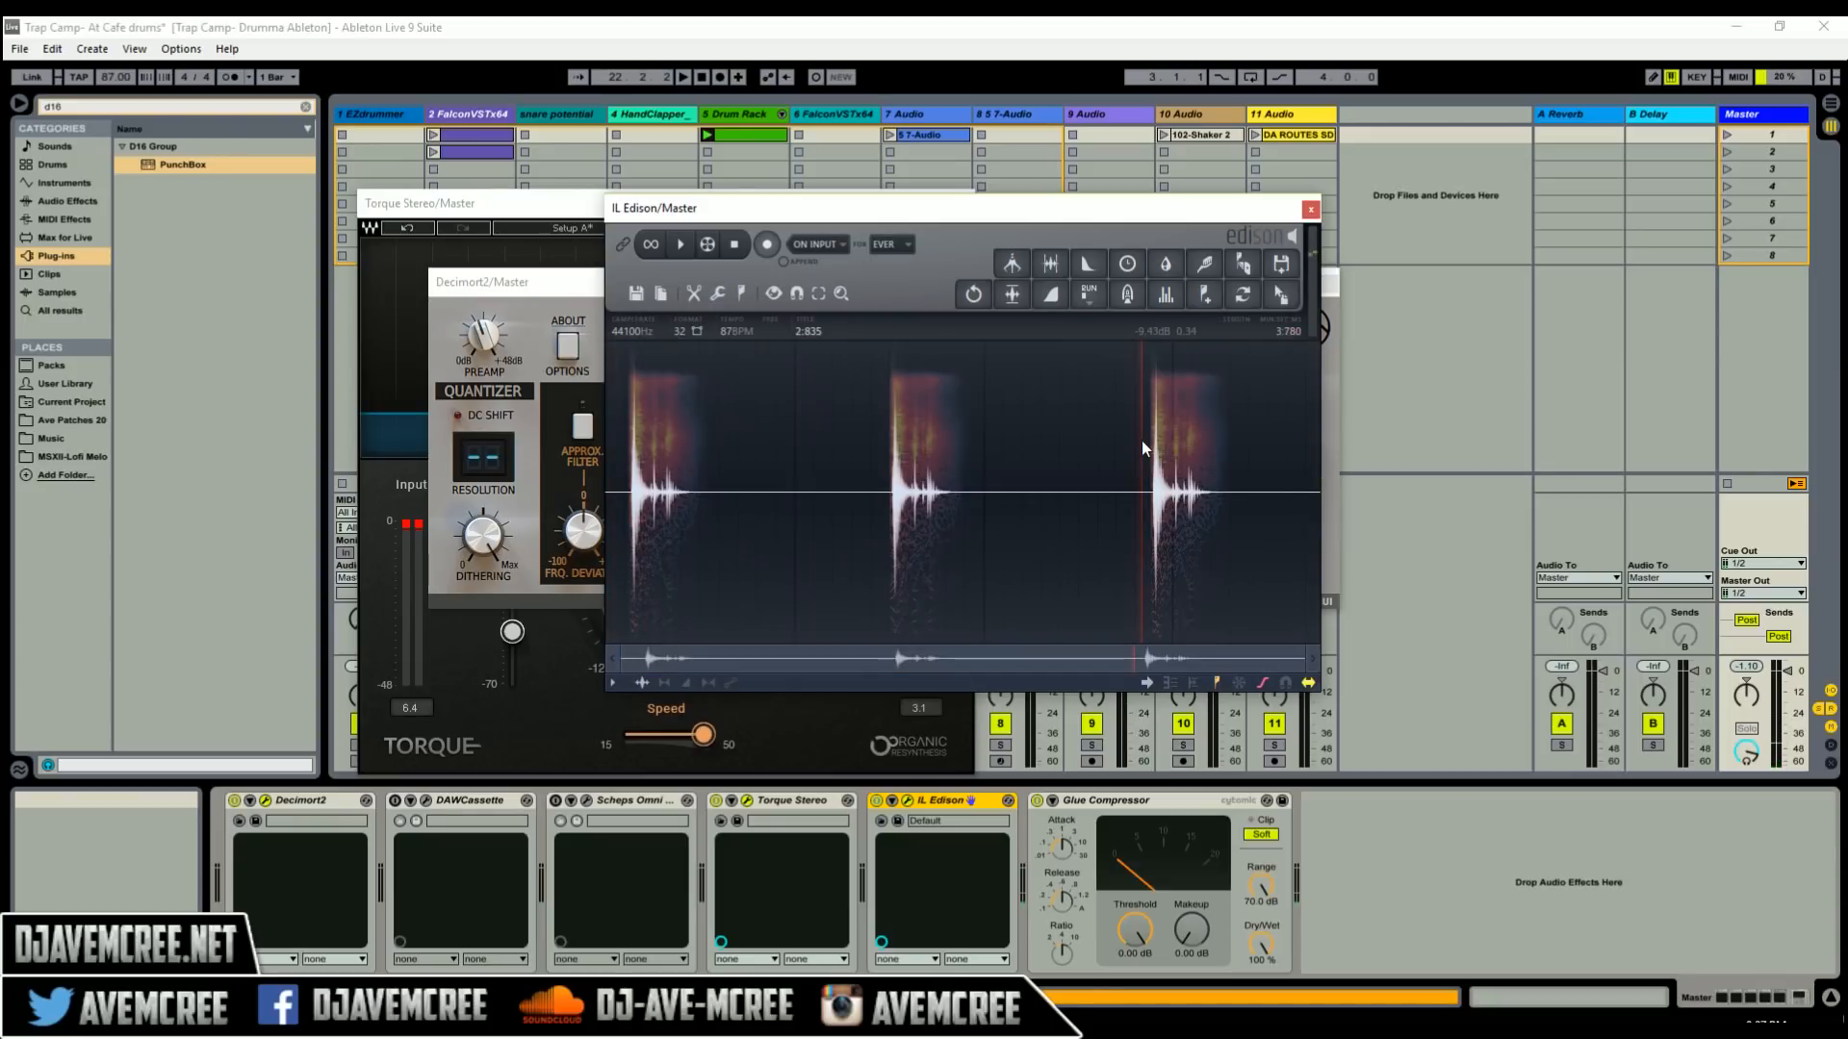
left_click_drag(1143, 442, 606, 443)
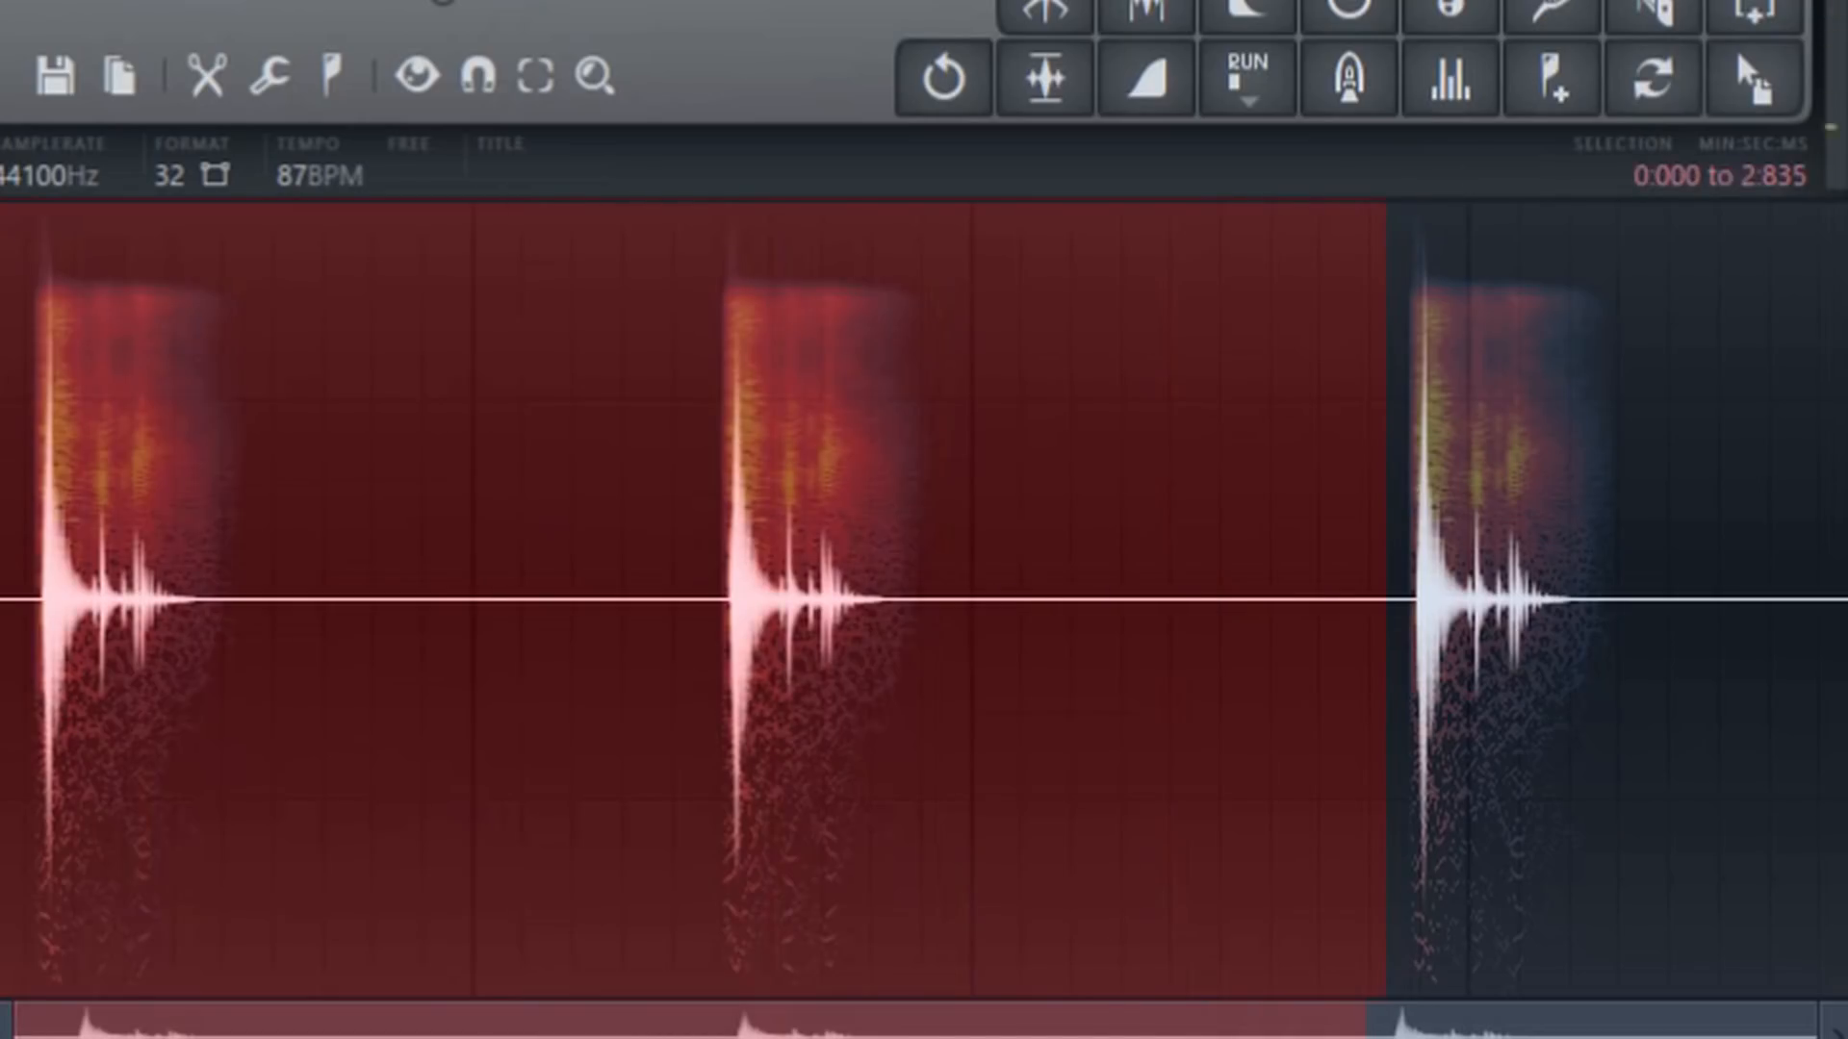
key("Delete")
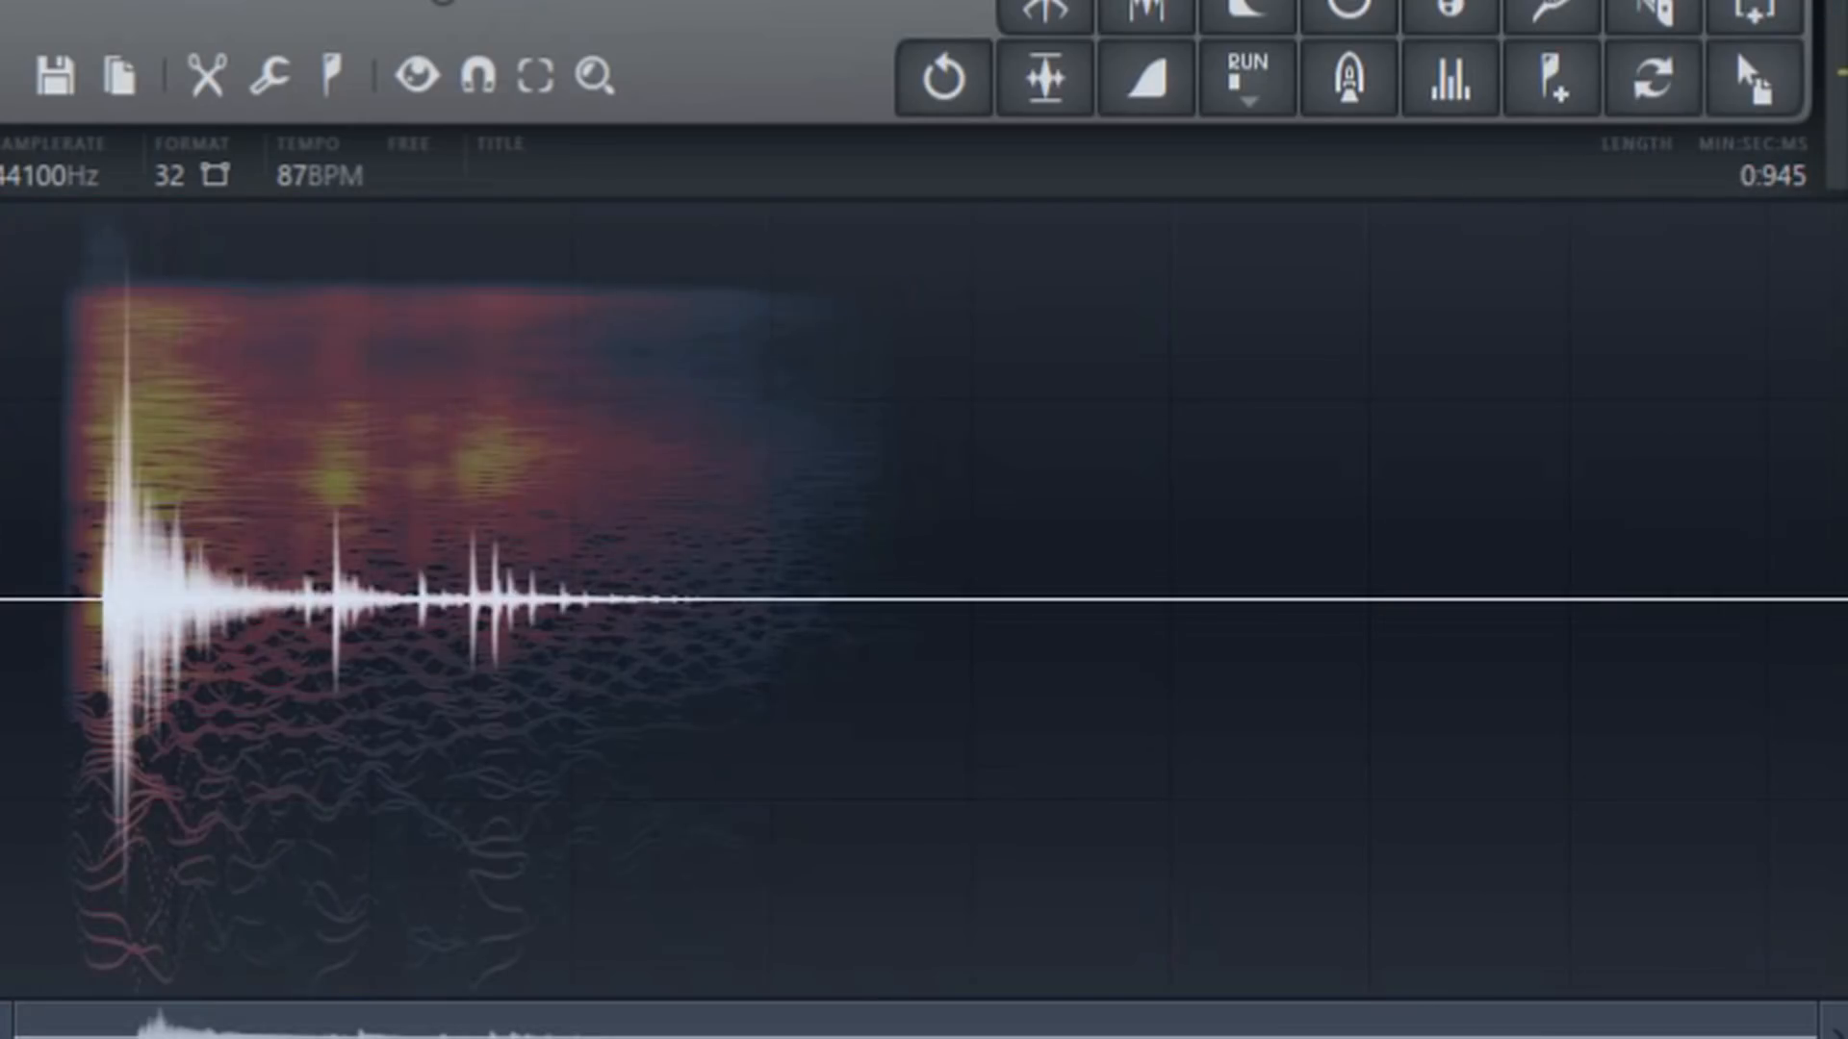
- Delete the silent tail after the remaining snare hit, from 0:436 to 0:945
left_click(847, 478)
left_click_drag(847, 479, 1842, 481)
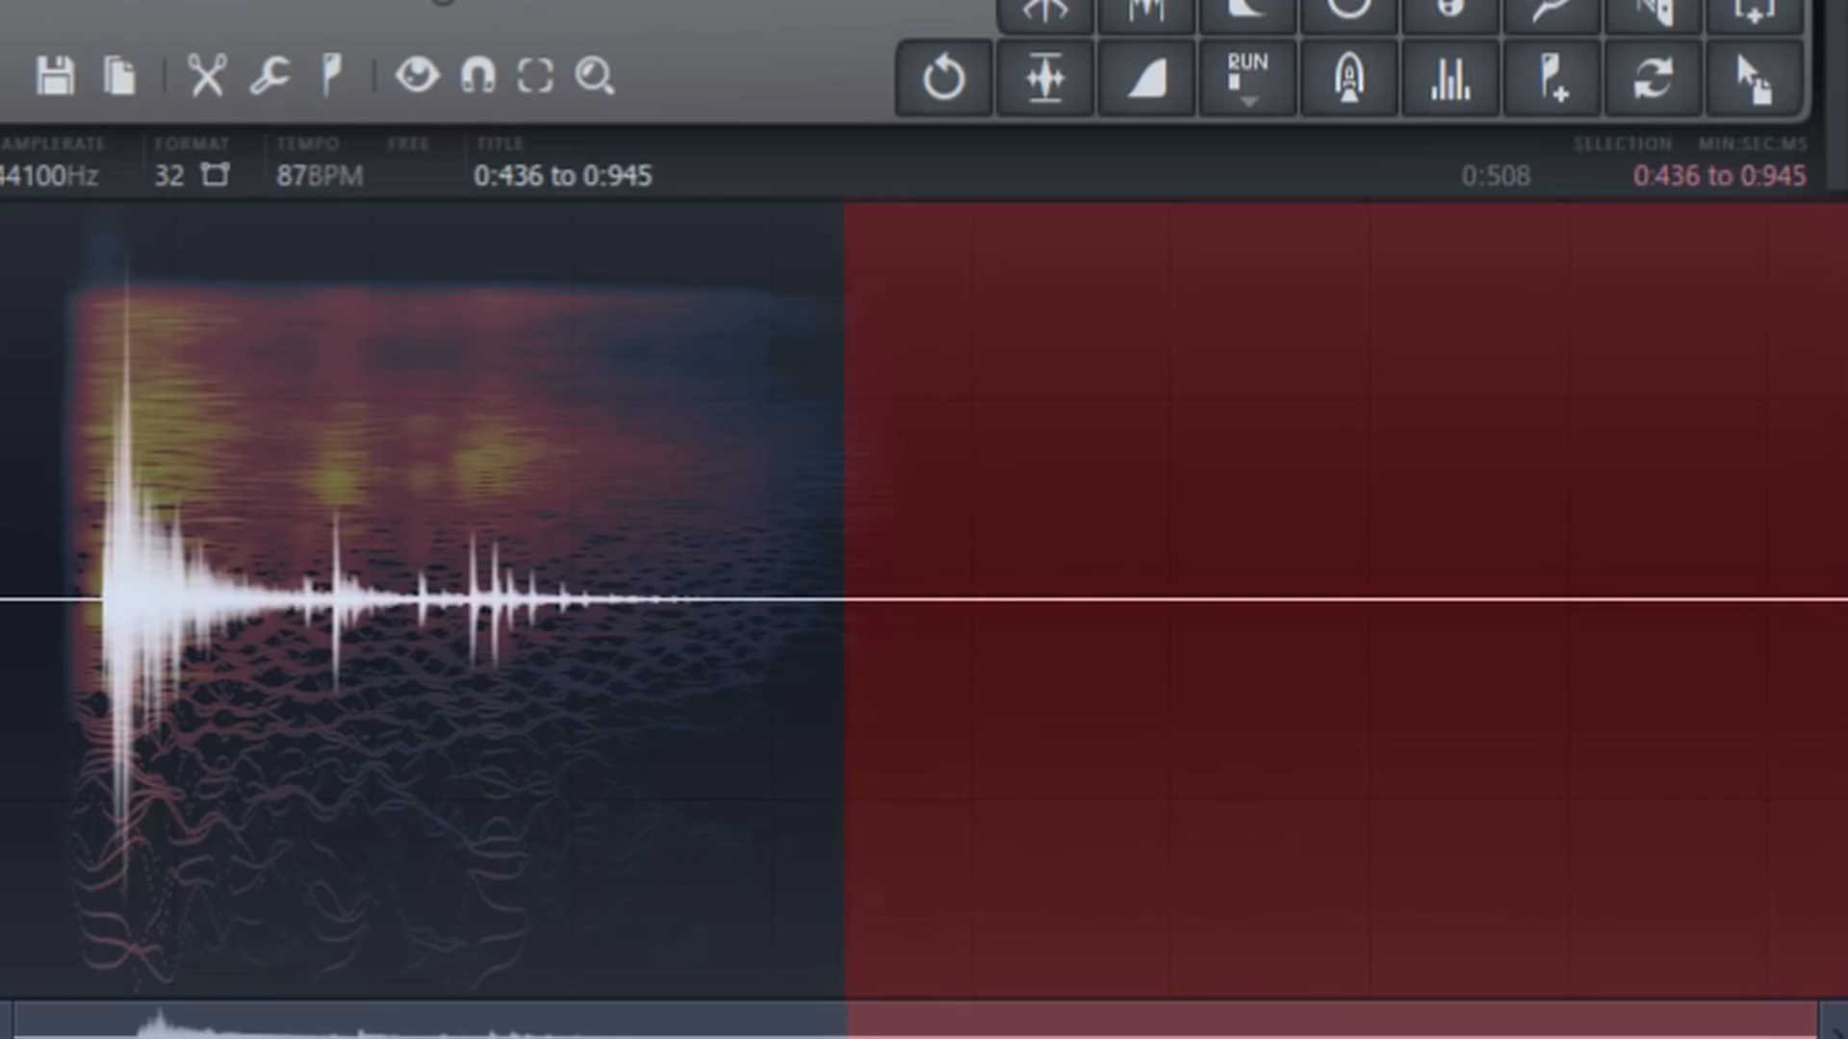
key("Delete")
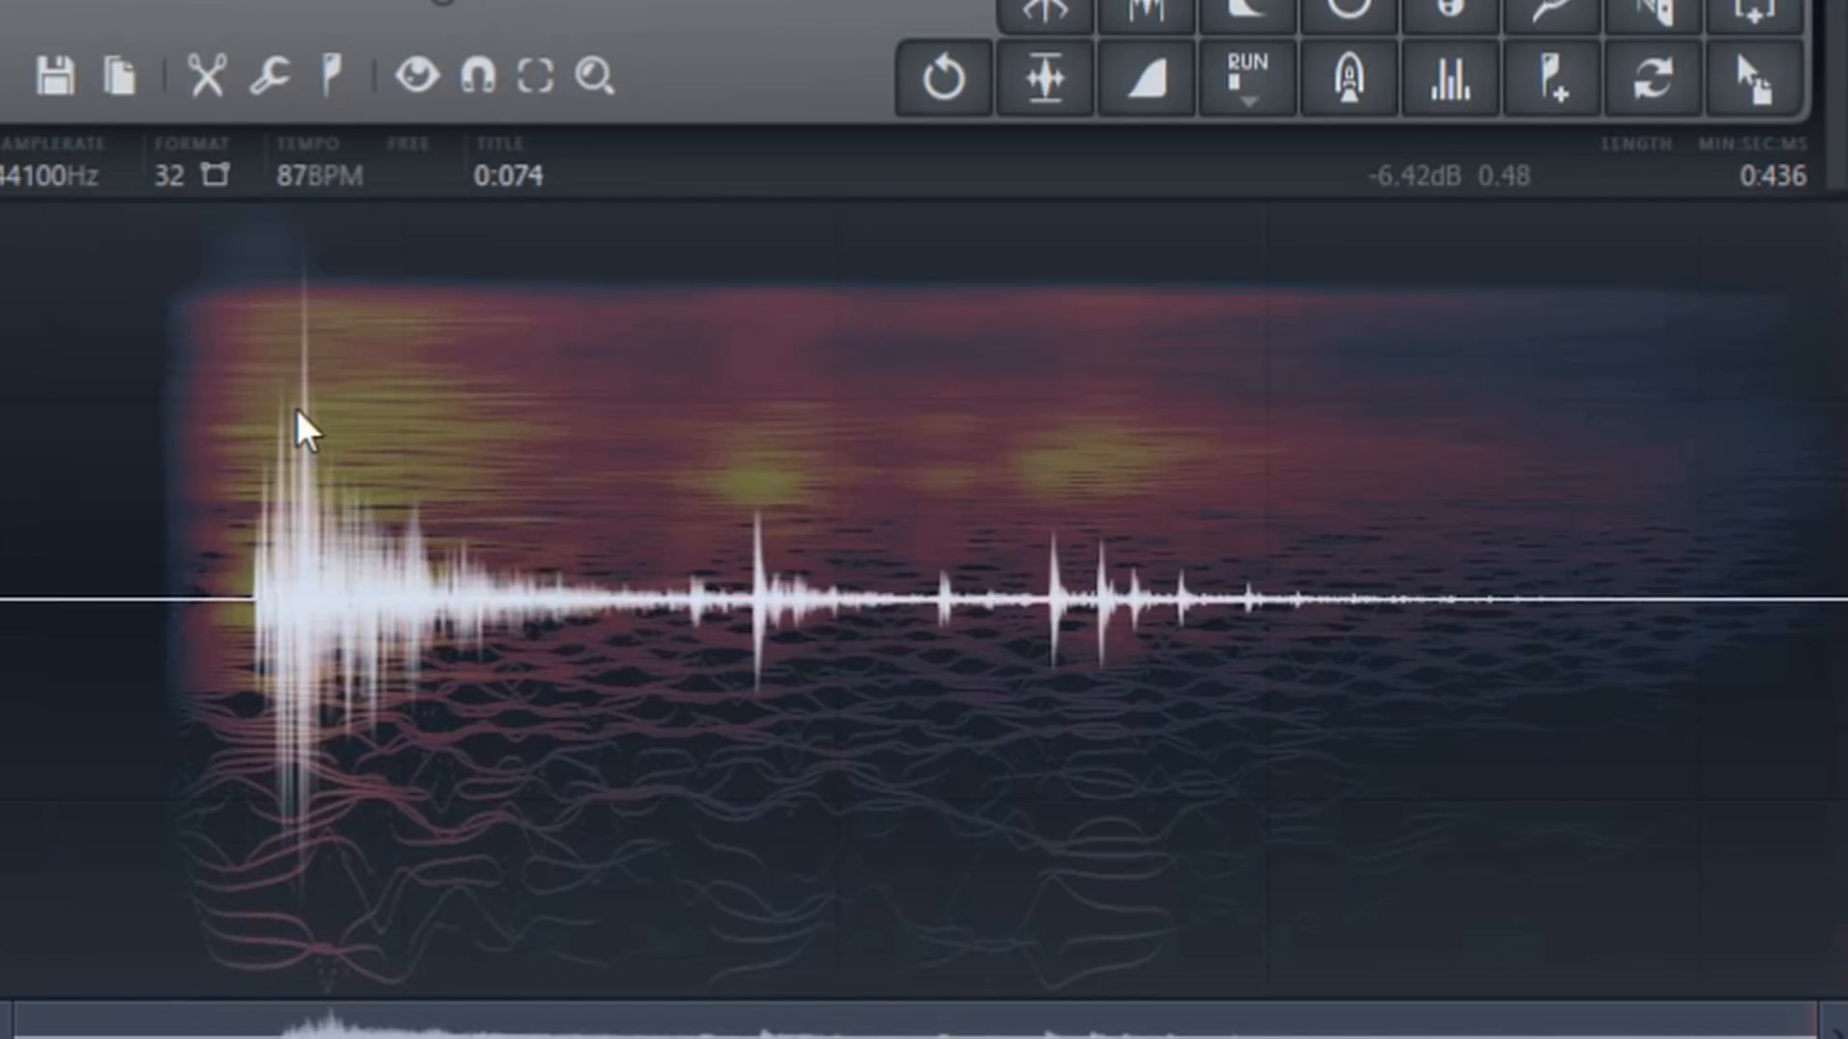
- Delete the silence before the snare hit in Edison, from 0:000 to 0:052, and preview the trimmed sound
left_click(189, 426)
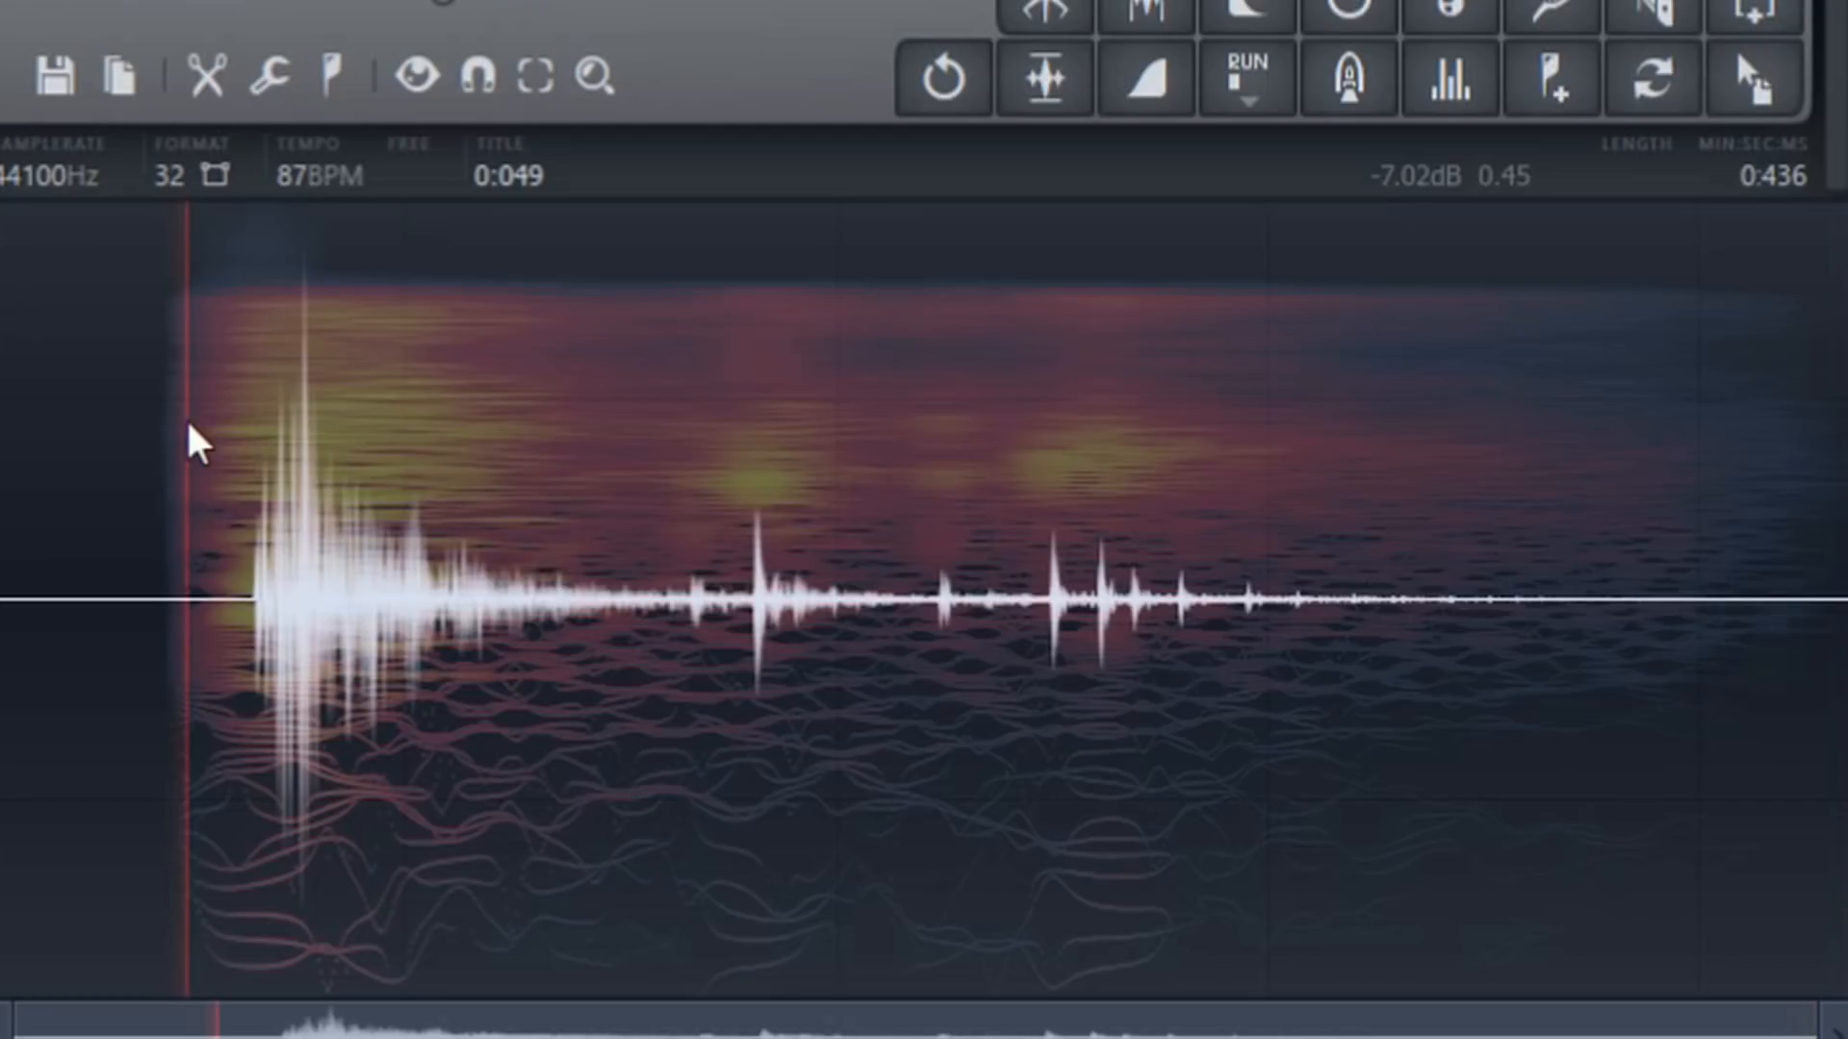
left_click_drag(188, 426, 187, 430)
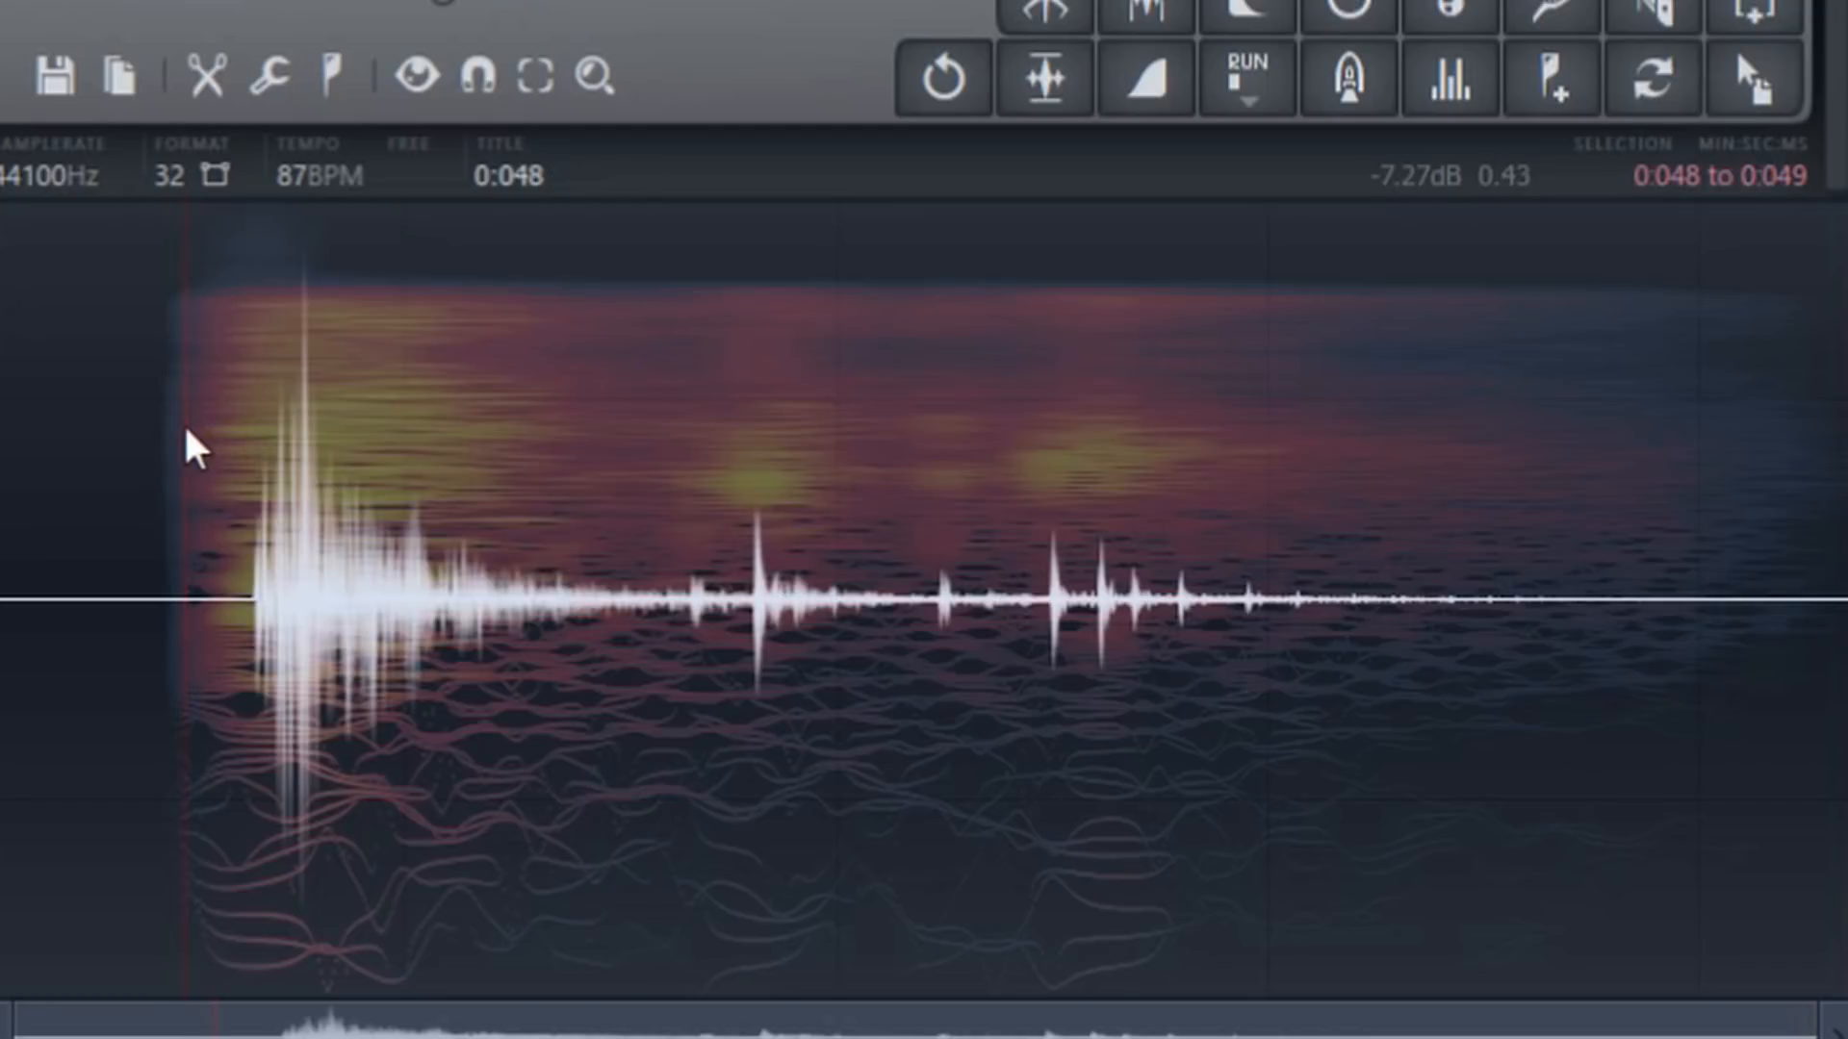
left_click(248, 428)
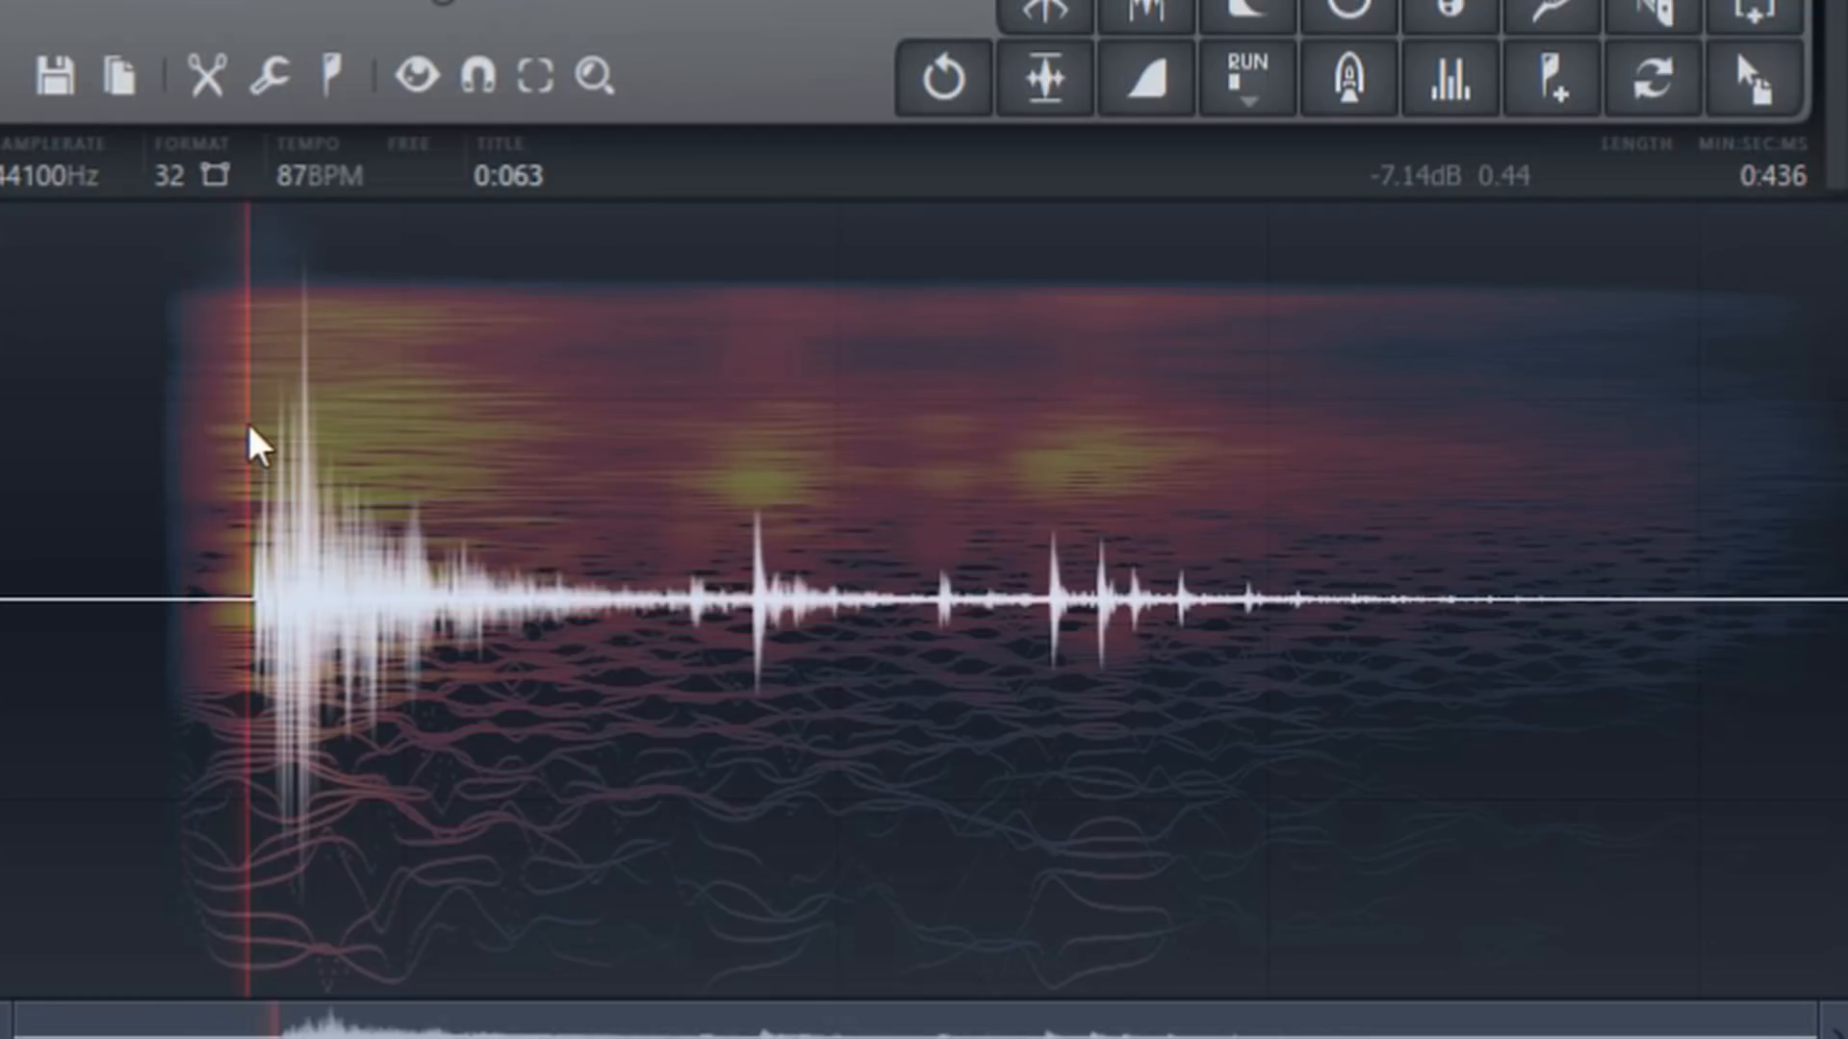
left_click(204, 411)
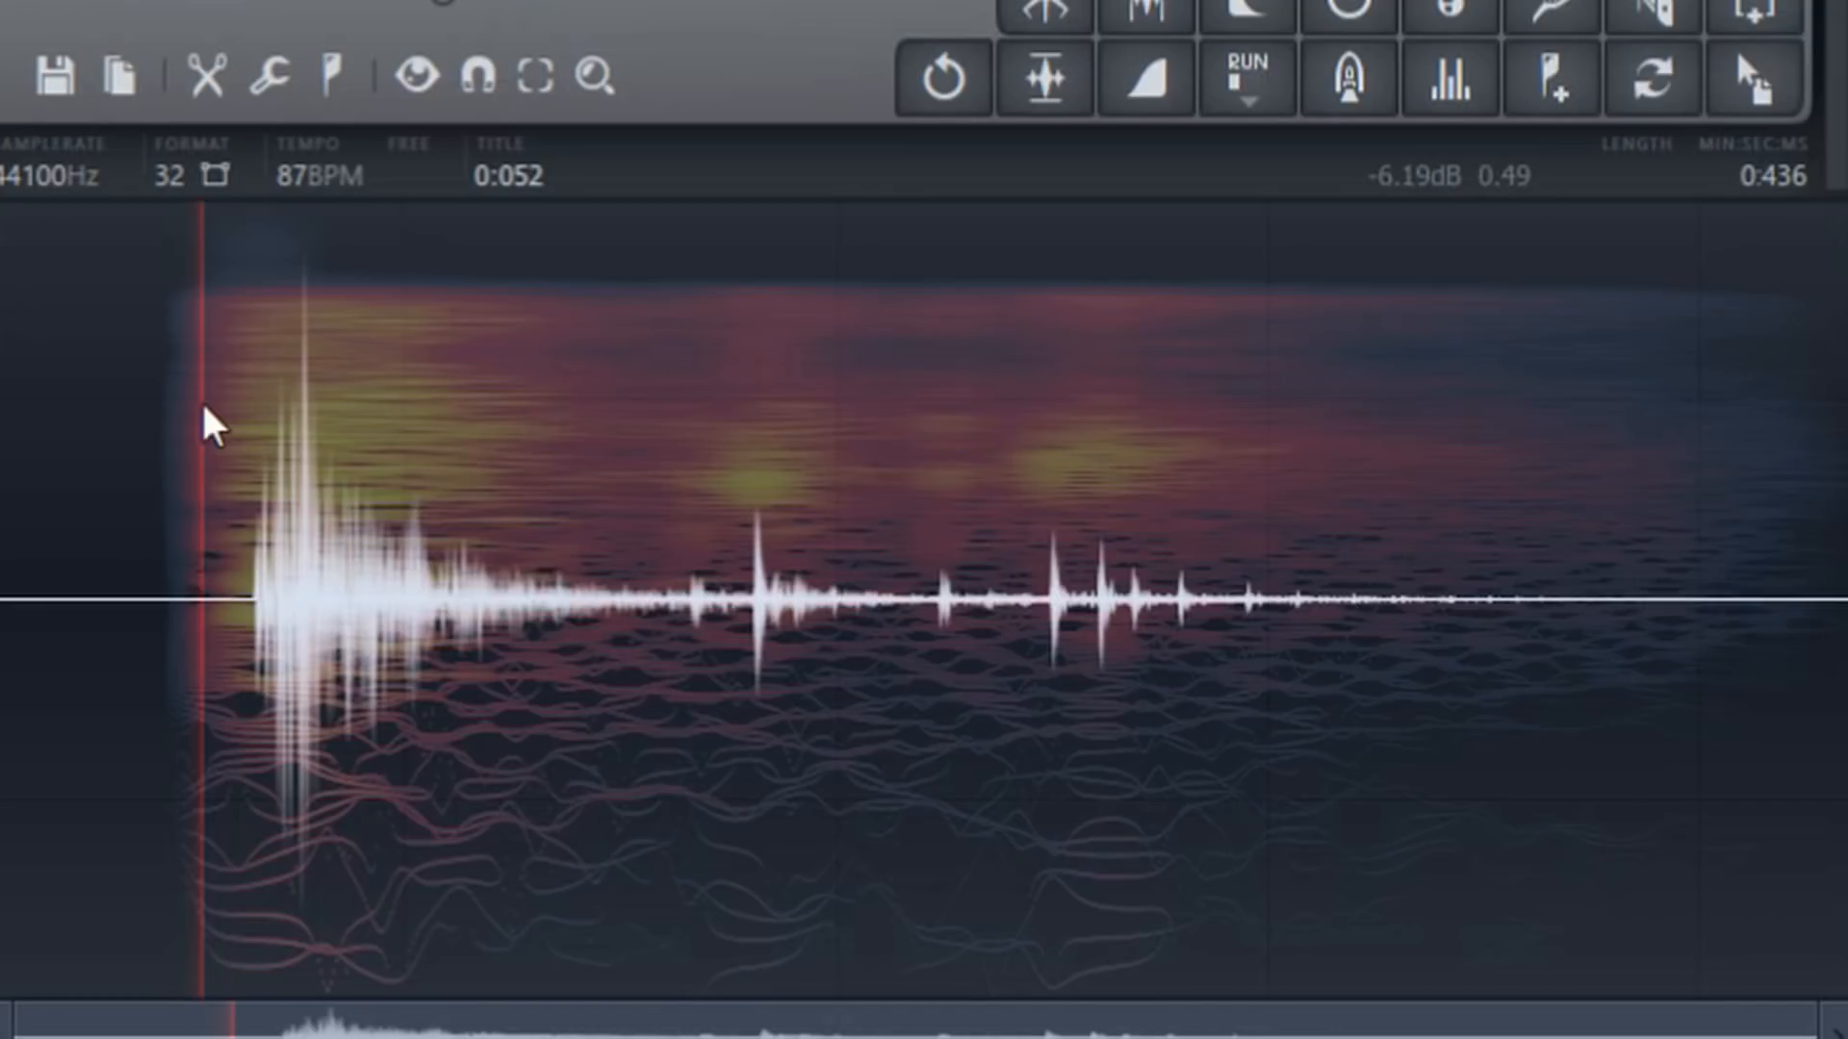
left_click_drag(204, 409, 0, 433)
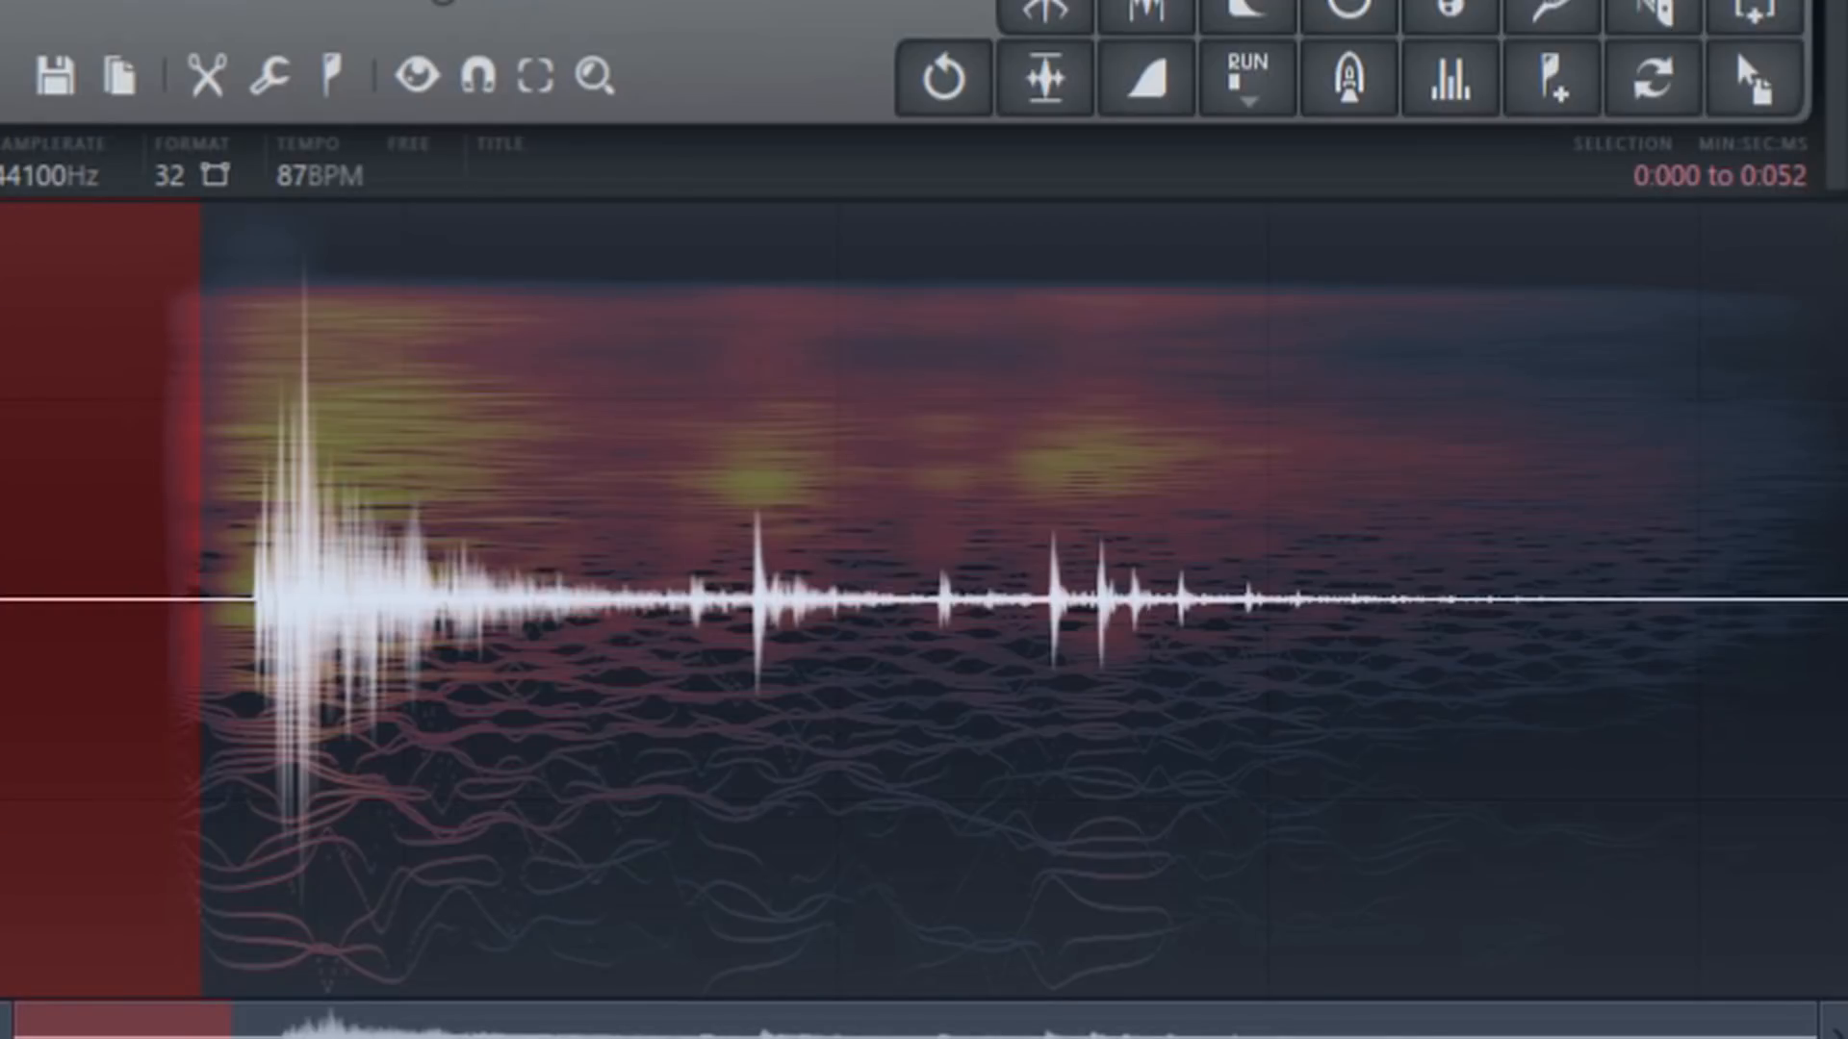
key("Delete")
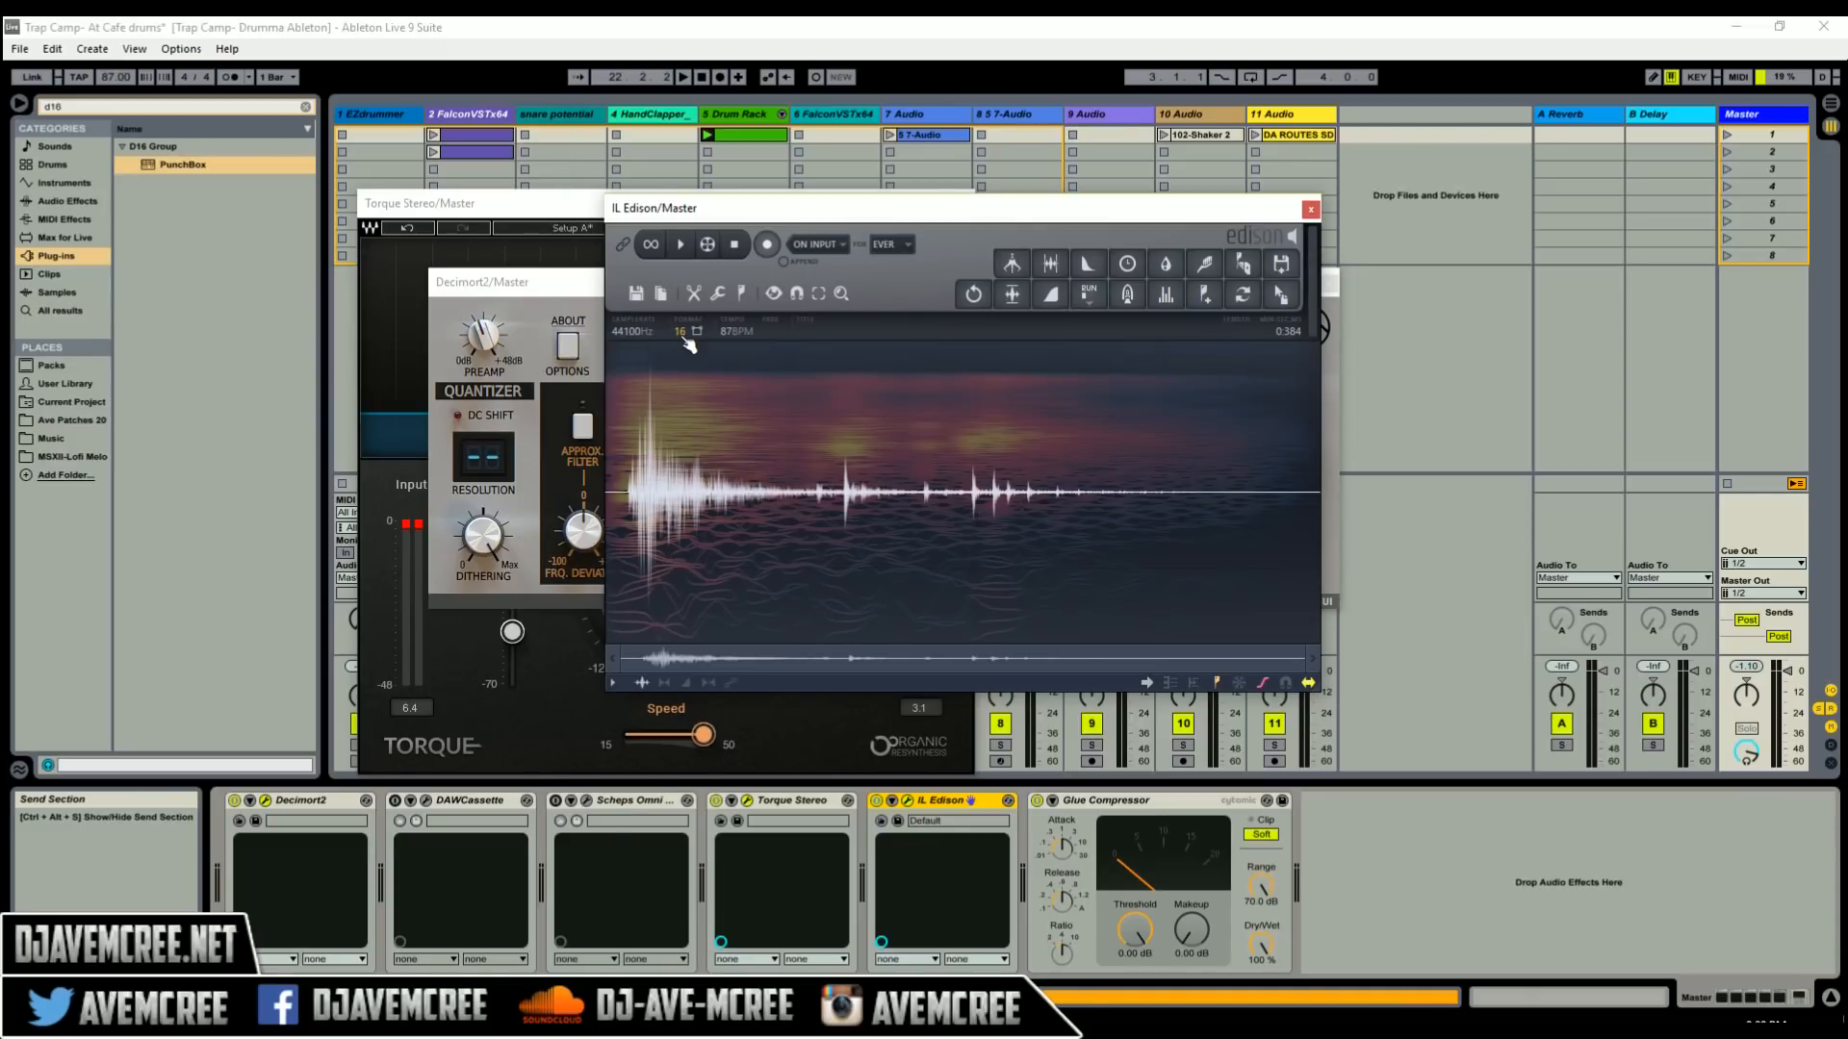
key("space")
key("space")
- Open the PunchBox bass drum synthesizer on the snare potential track
left_click(558, 112)
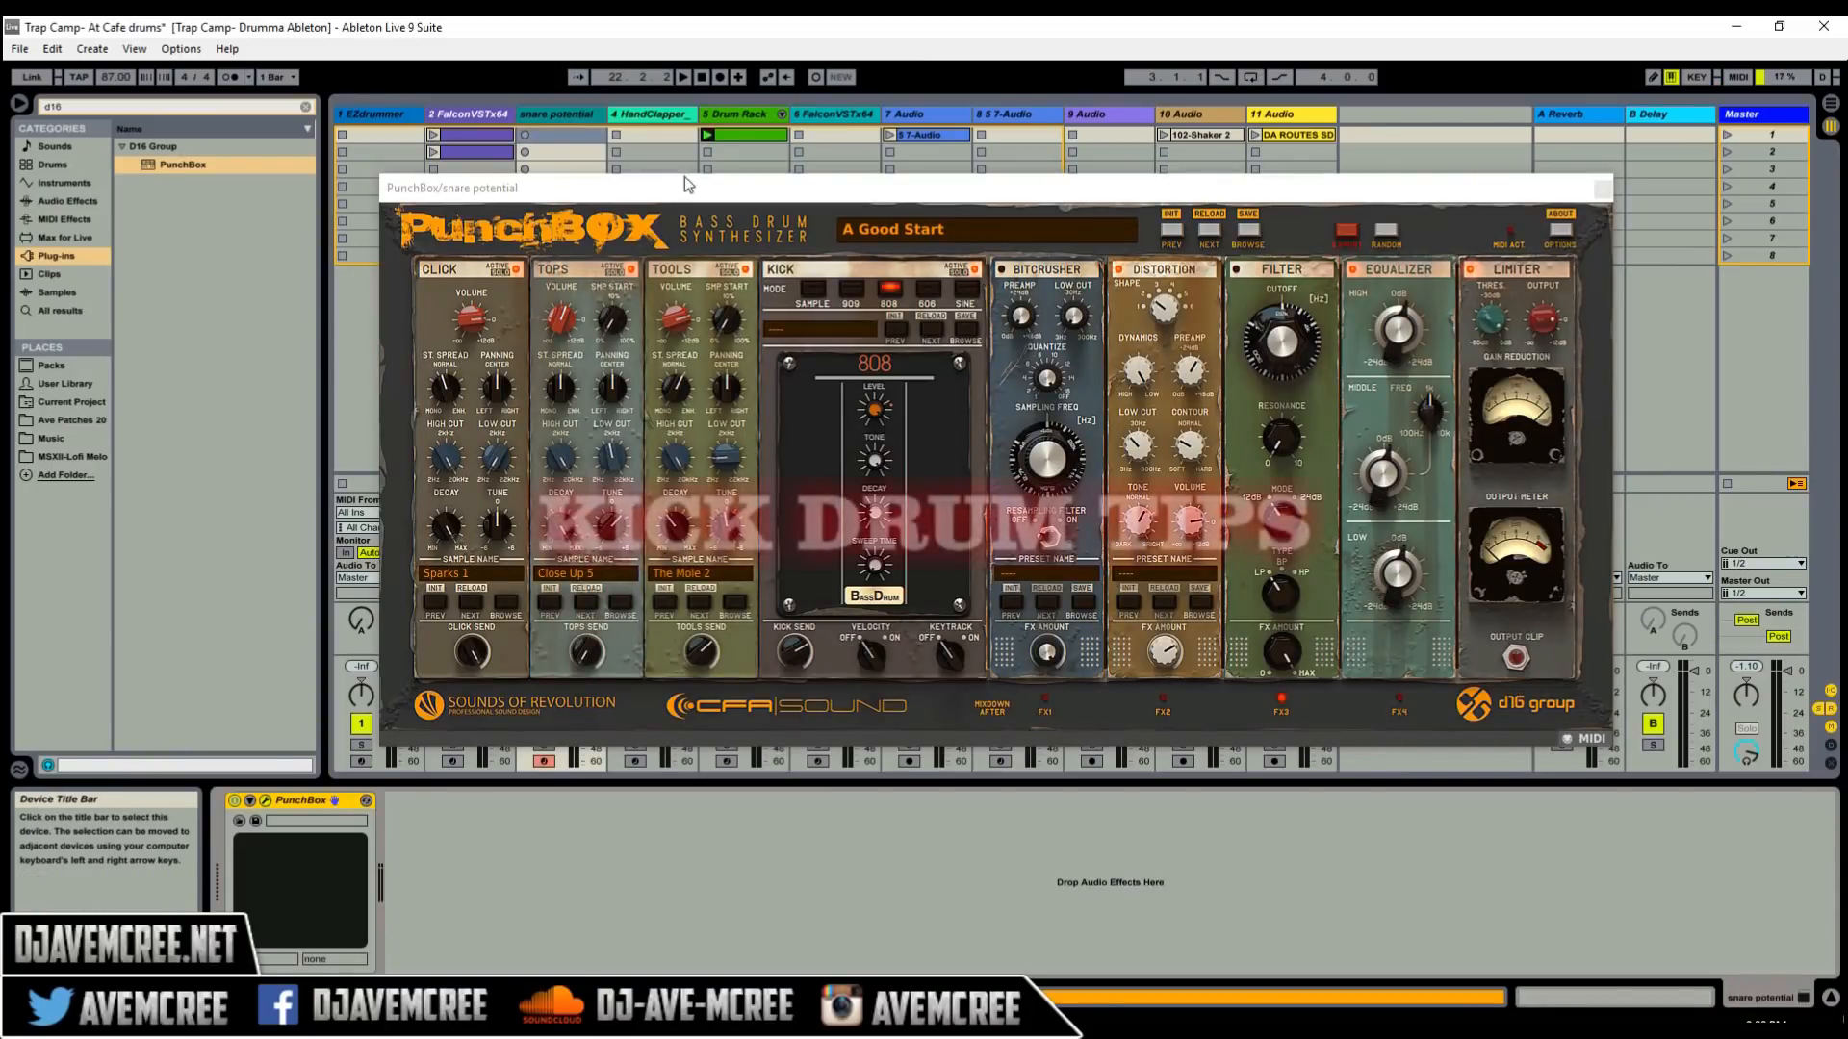
left_click_drag(760, 199, 713, 200)
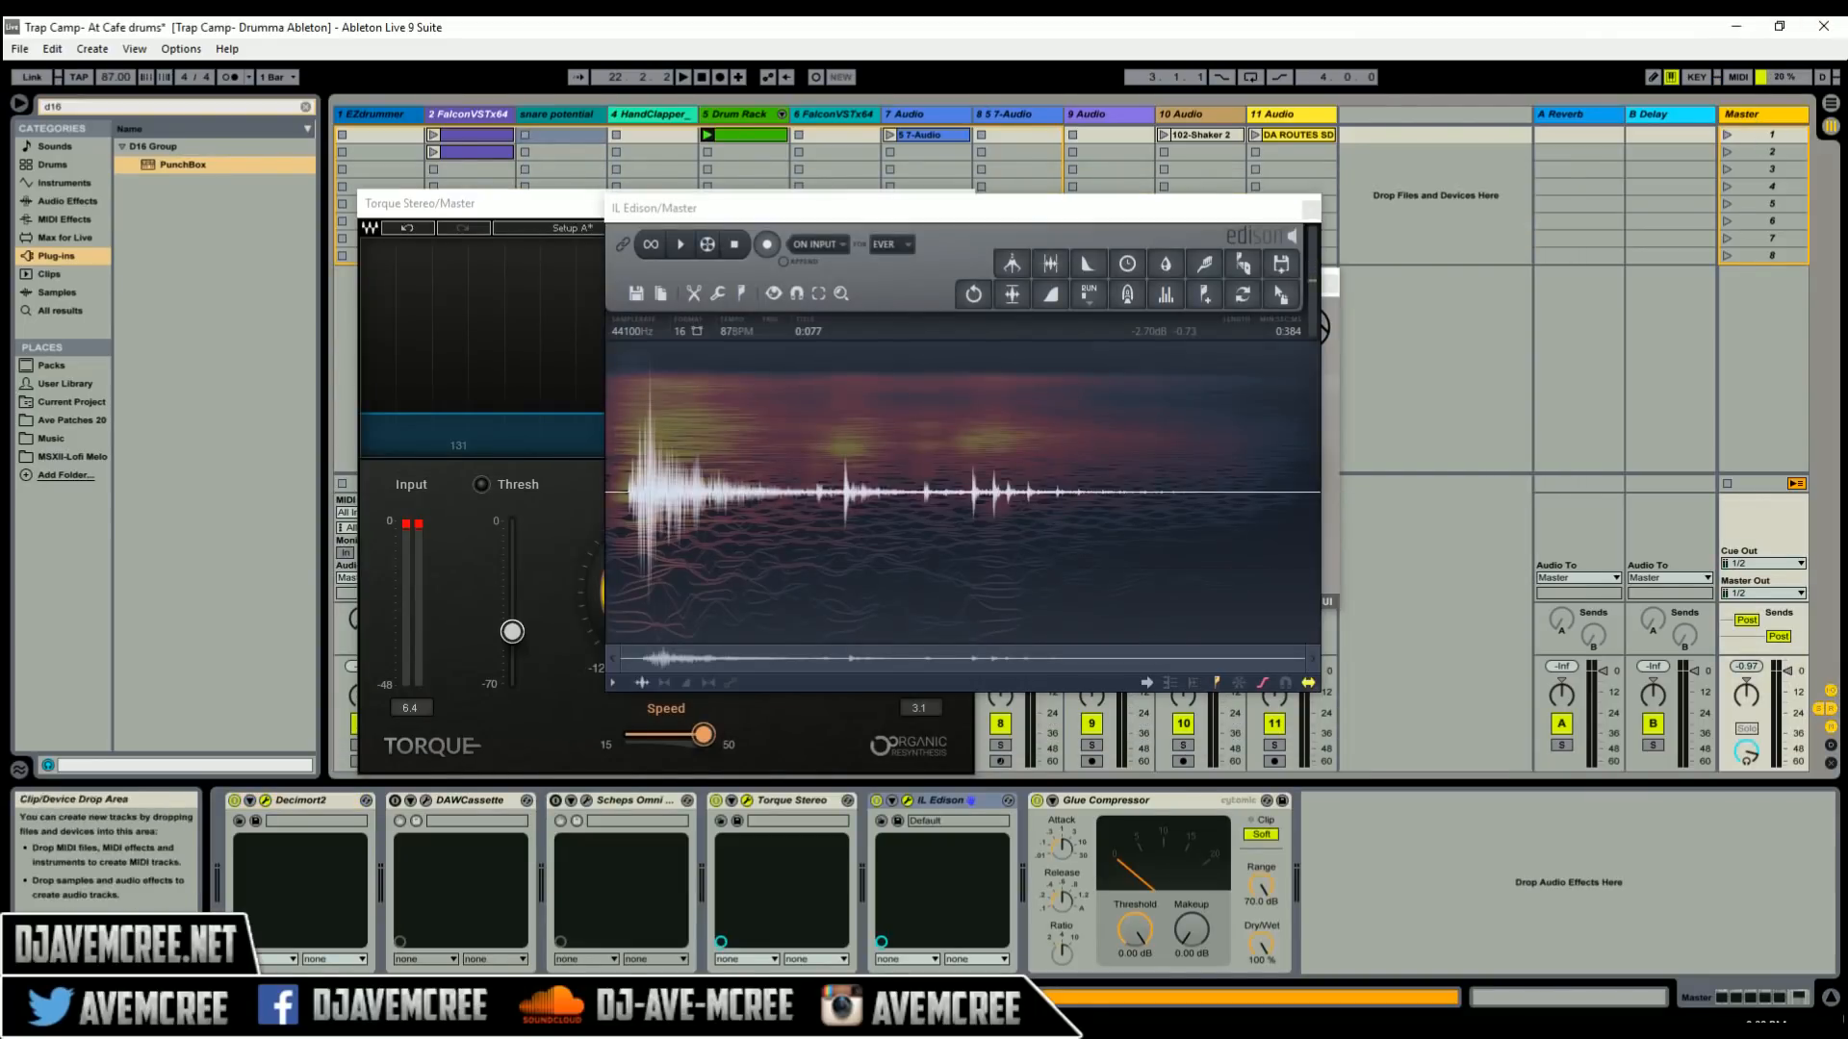
- Bypass Decimort2 and Torque Stereo on the Master track, and enable and open Scheps Omni Channel
left_click(235, 801)
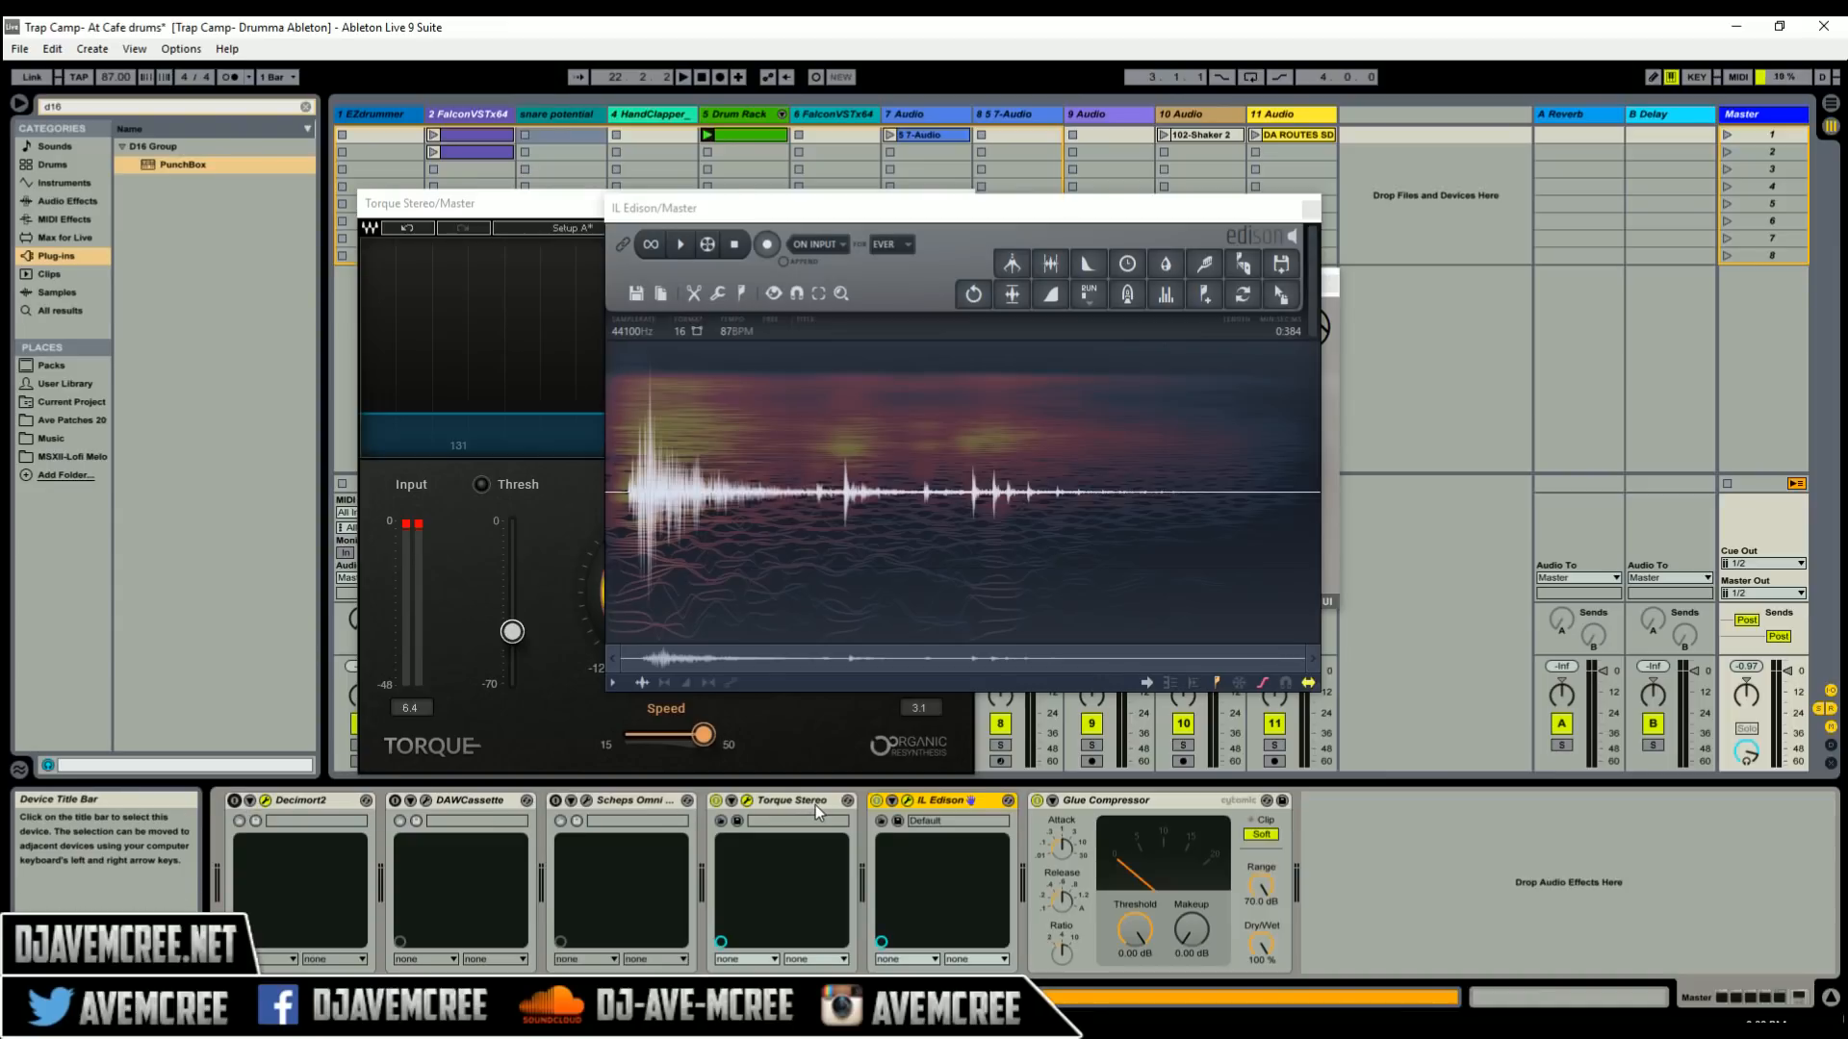
left_click(716, 802)
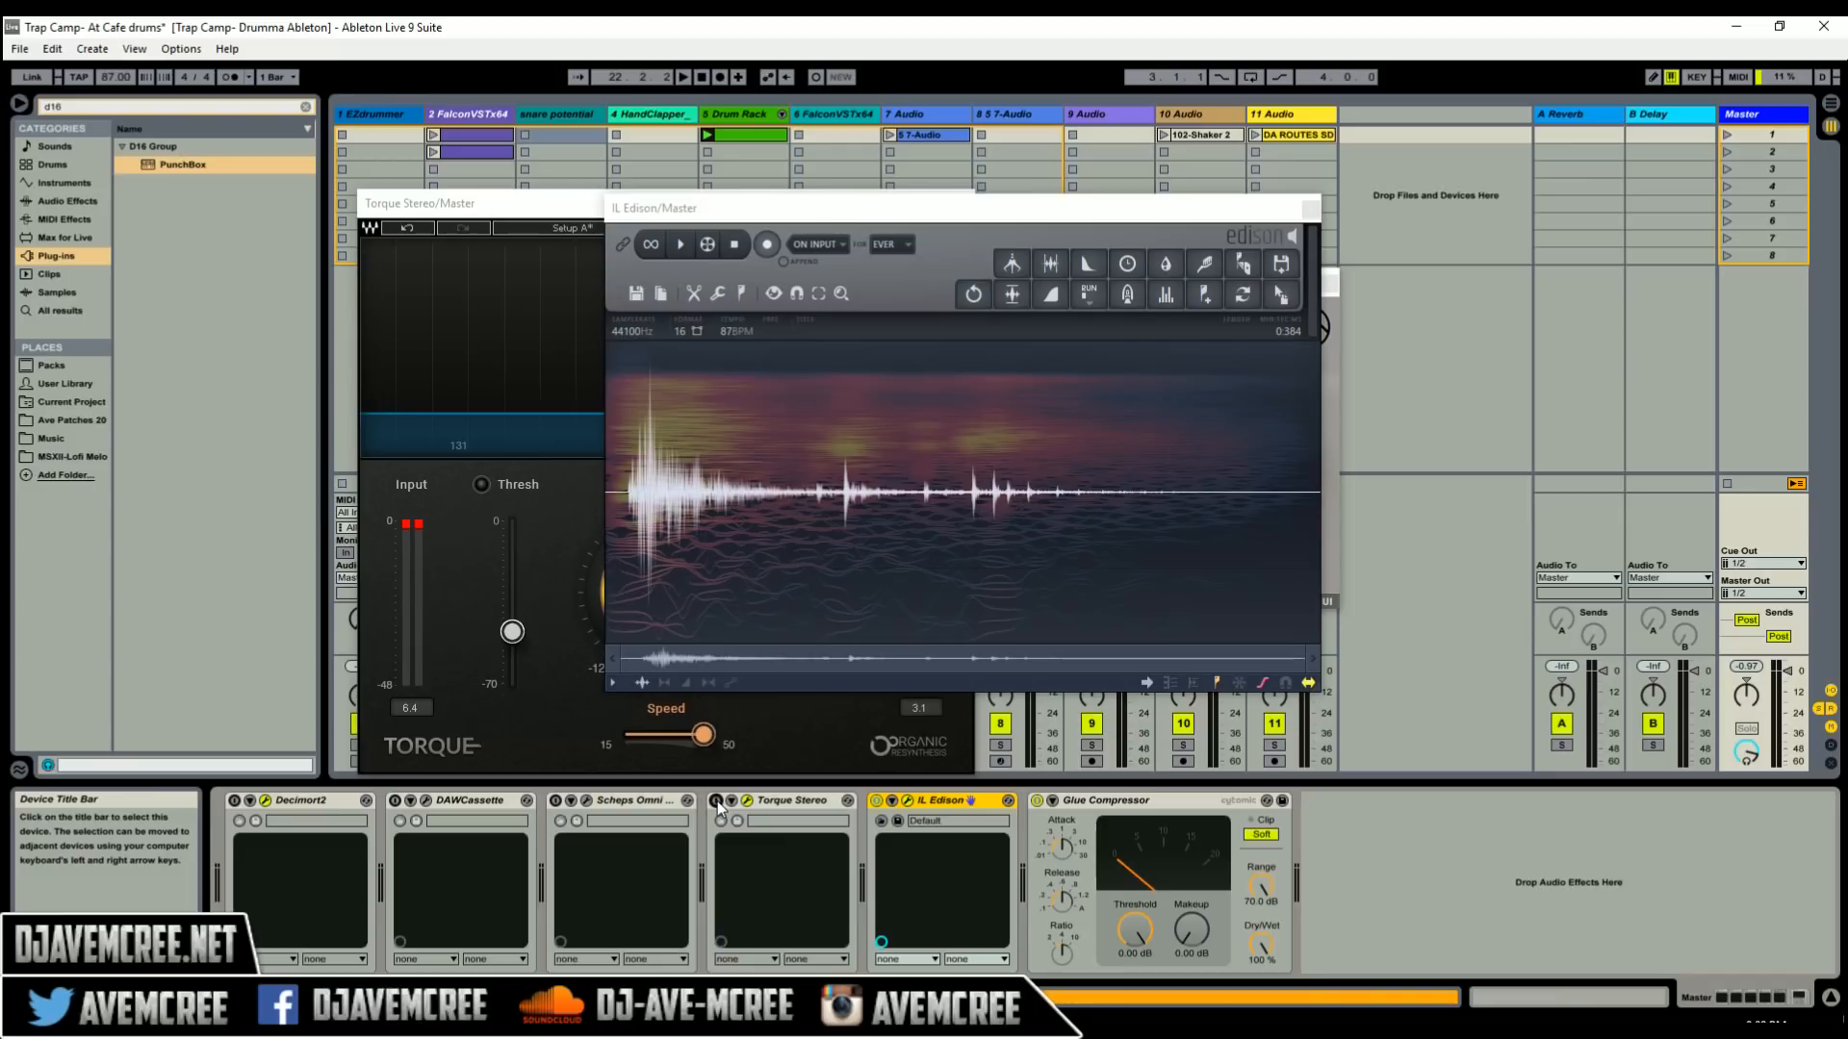
left_click(584, 801)
left_click(558, 802)
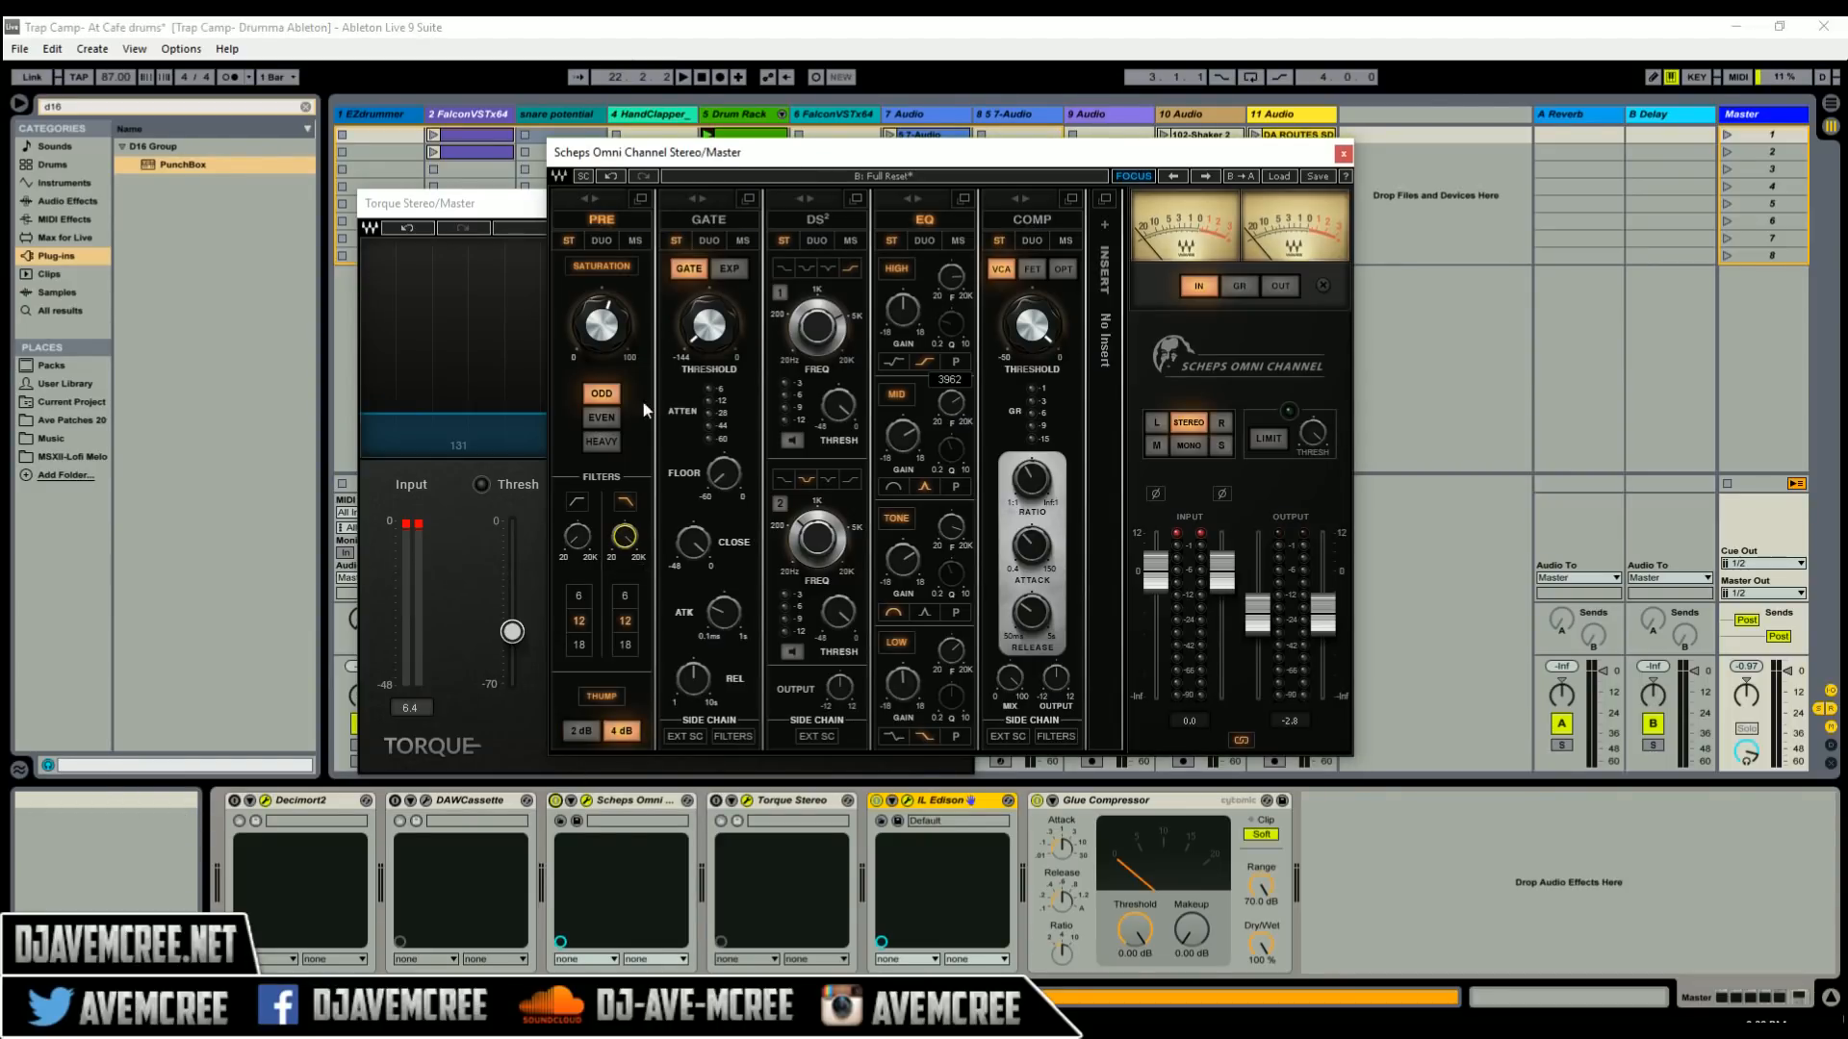
- Record a clip of C3 kick hits with PunchBox on the snare potential track and play it back
left_click(585, 111)
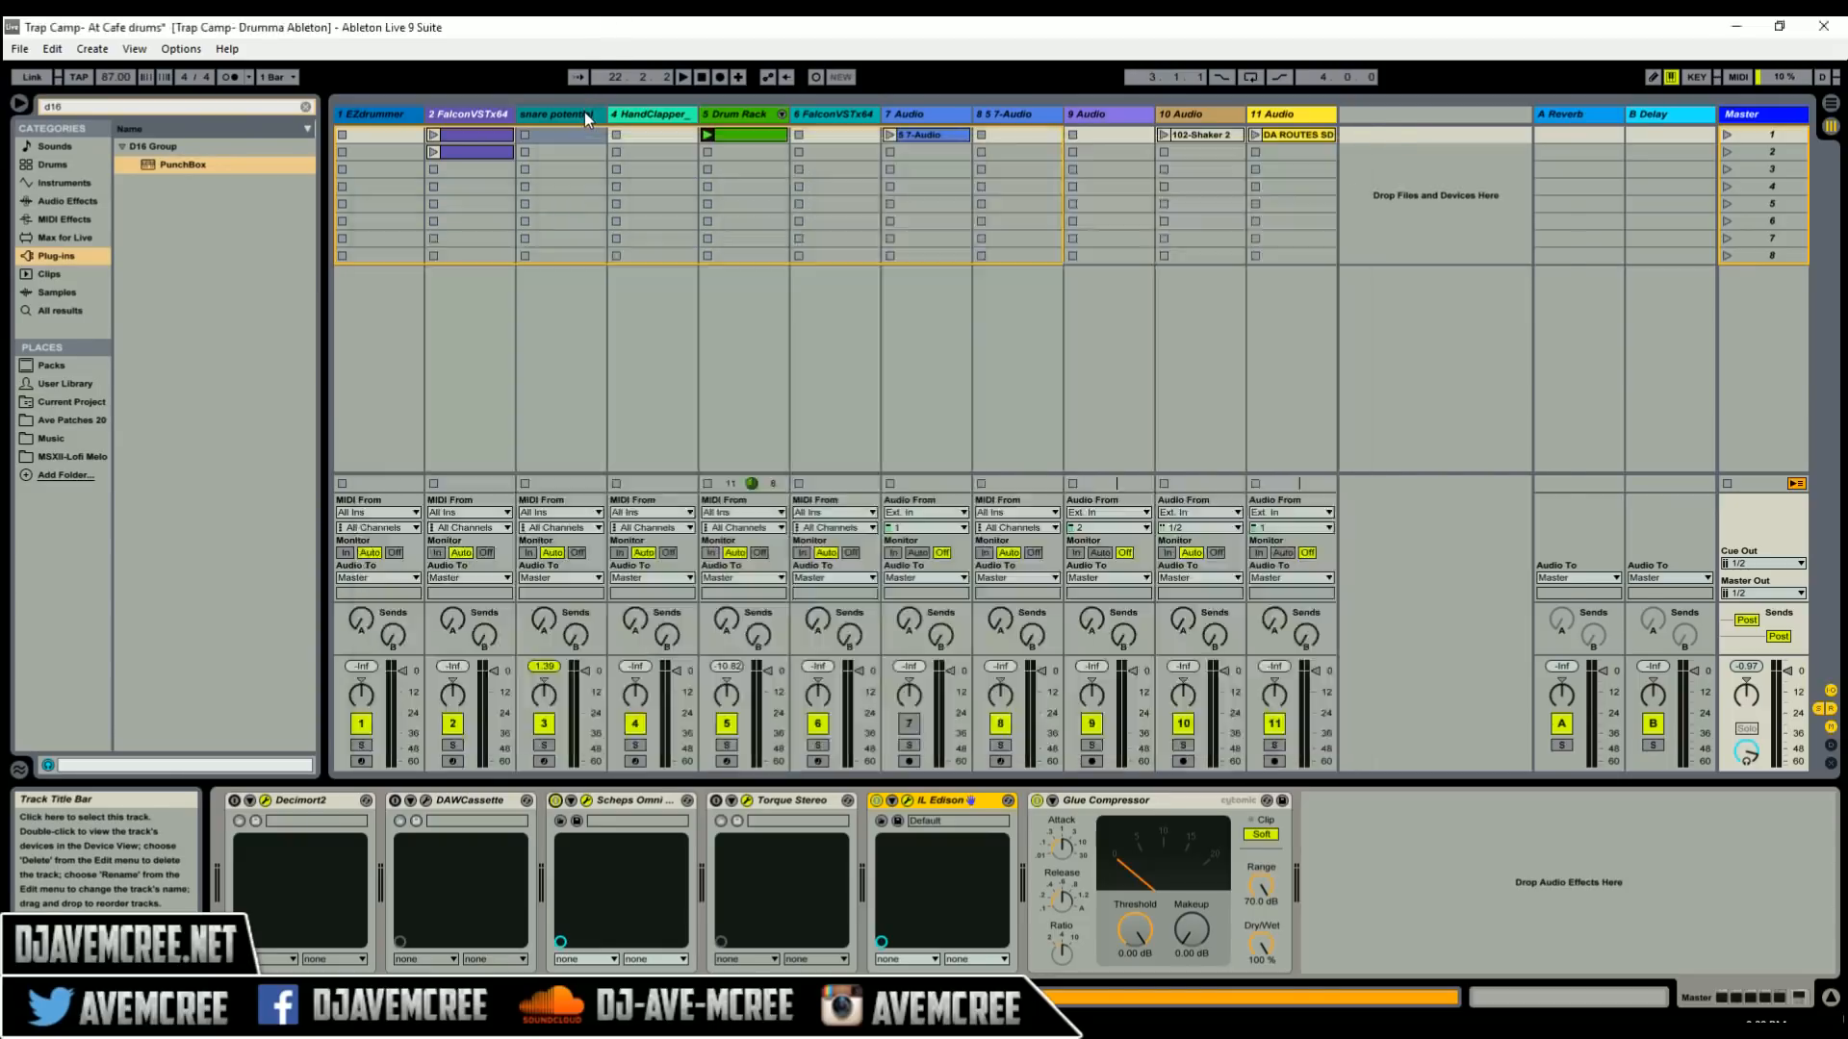
double_click(585, 111)
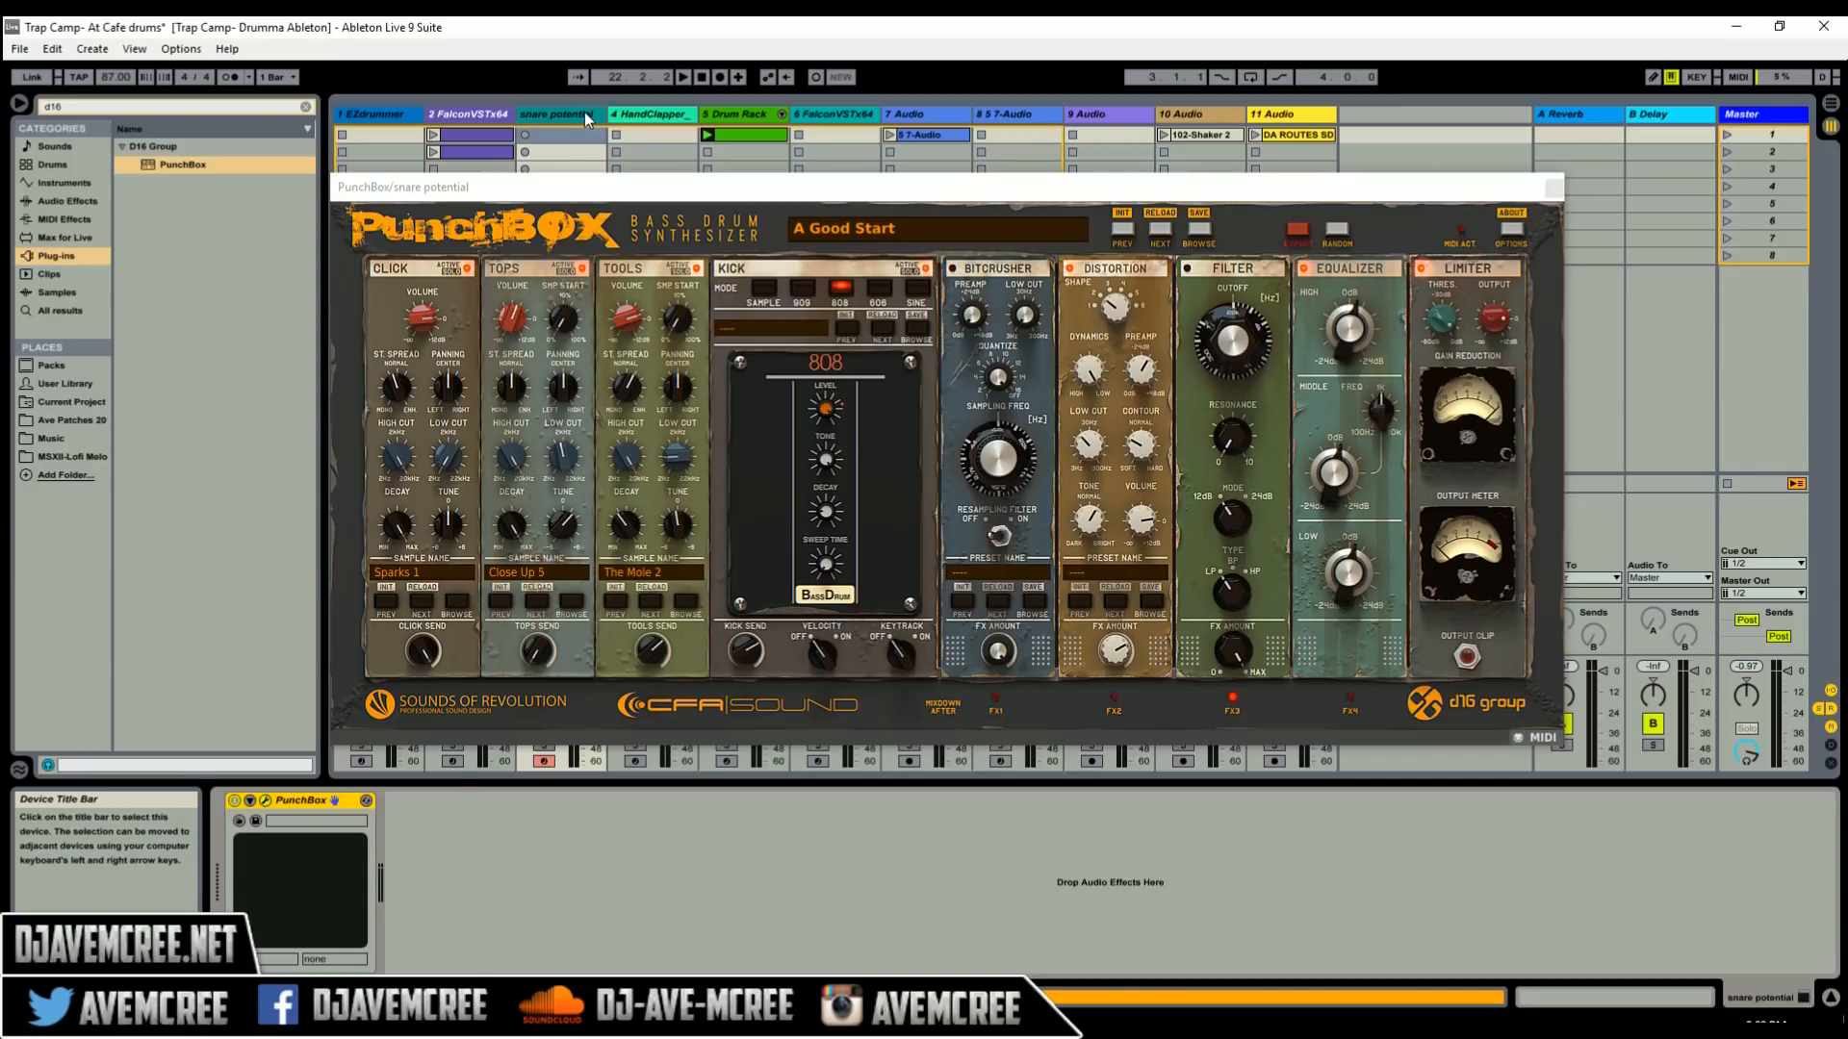
key("ctrl+shift+F9")
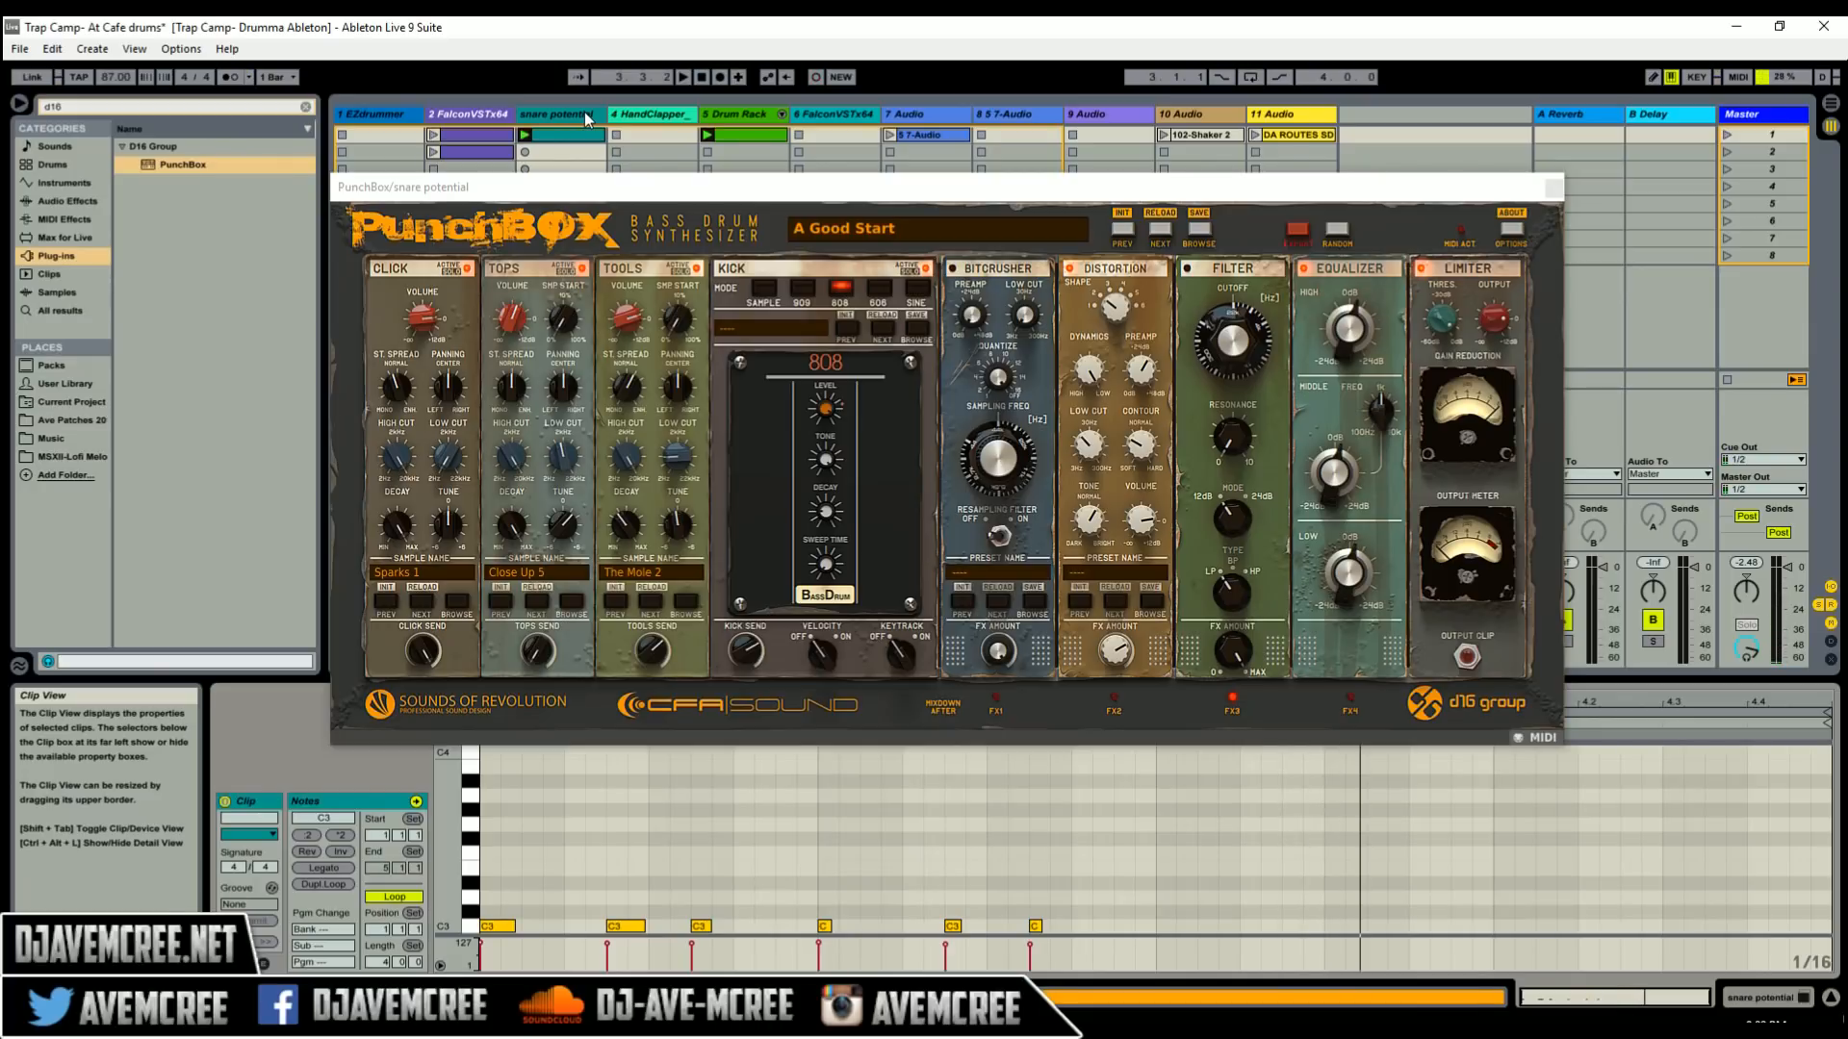
left_click(583, 115)
key("space")
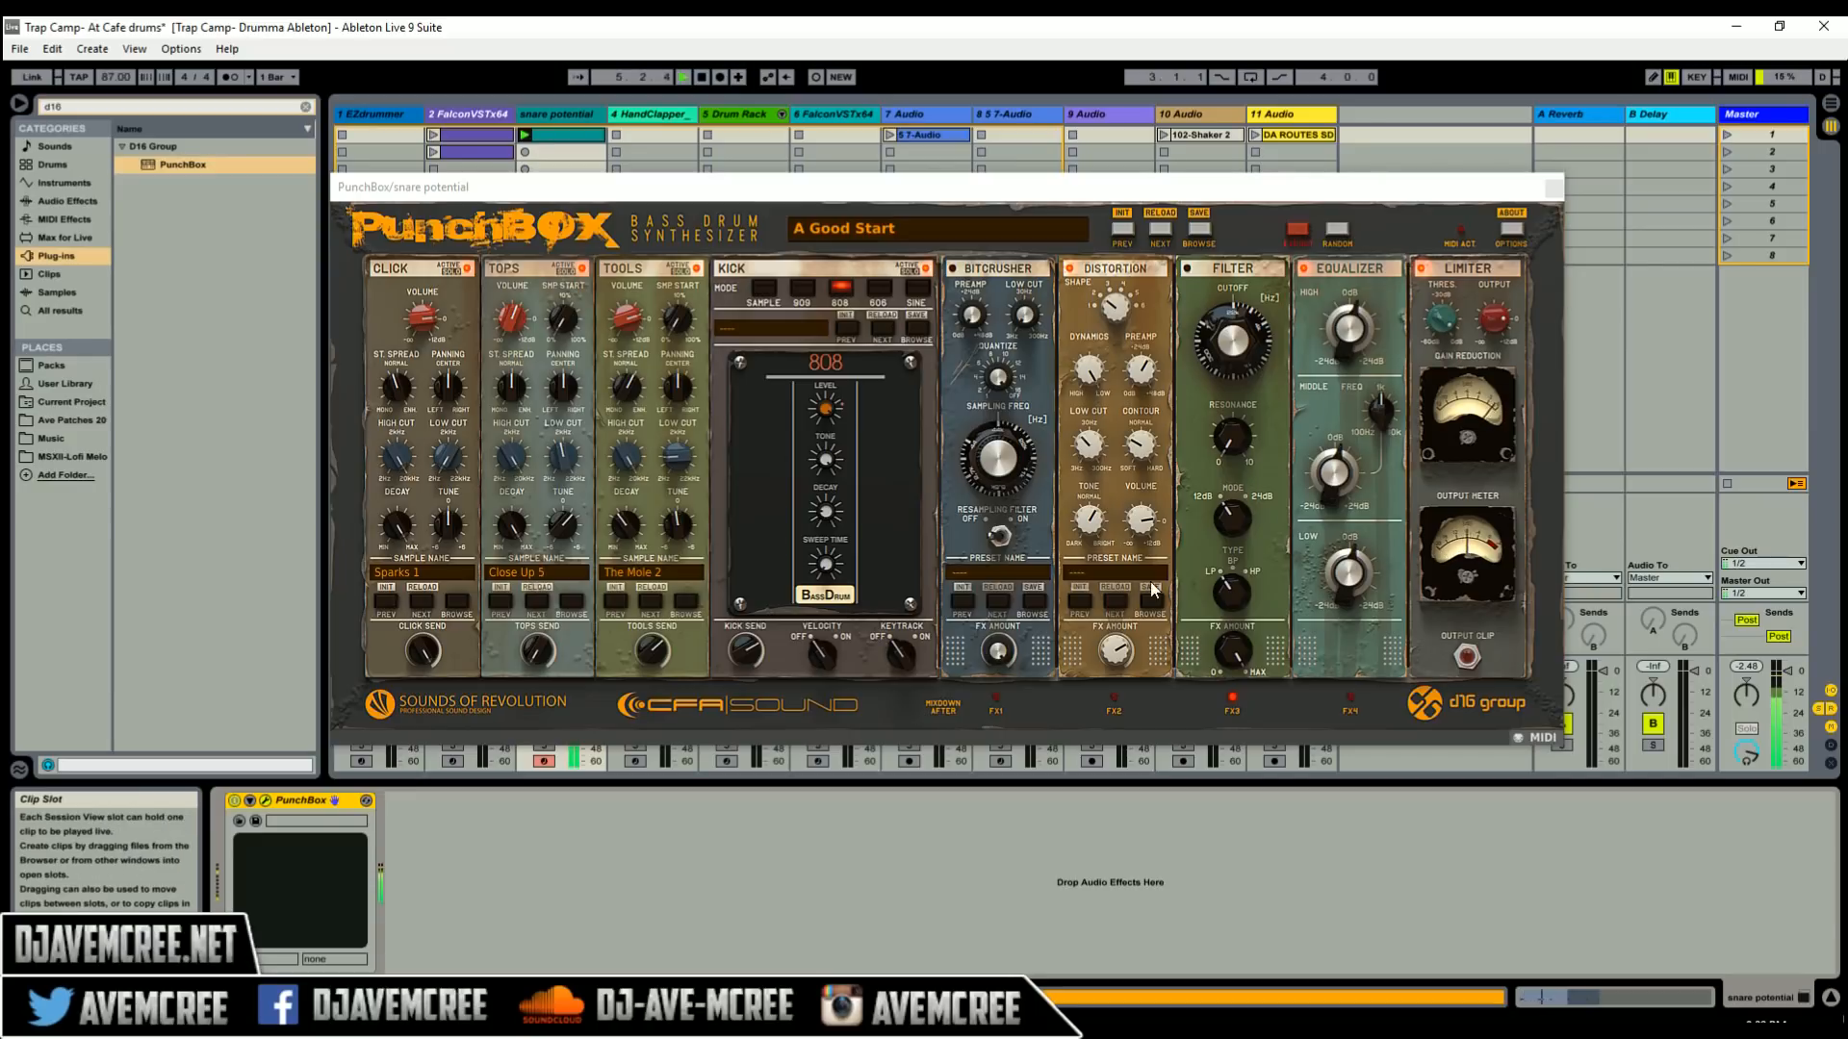
- Lower the low-pass filter frequency in the Master's Scheps Omni Channel and raise its output to 0.0
left_click(1740, 119)
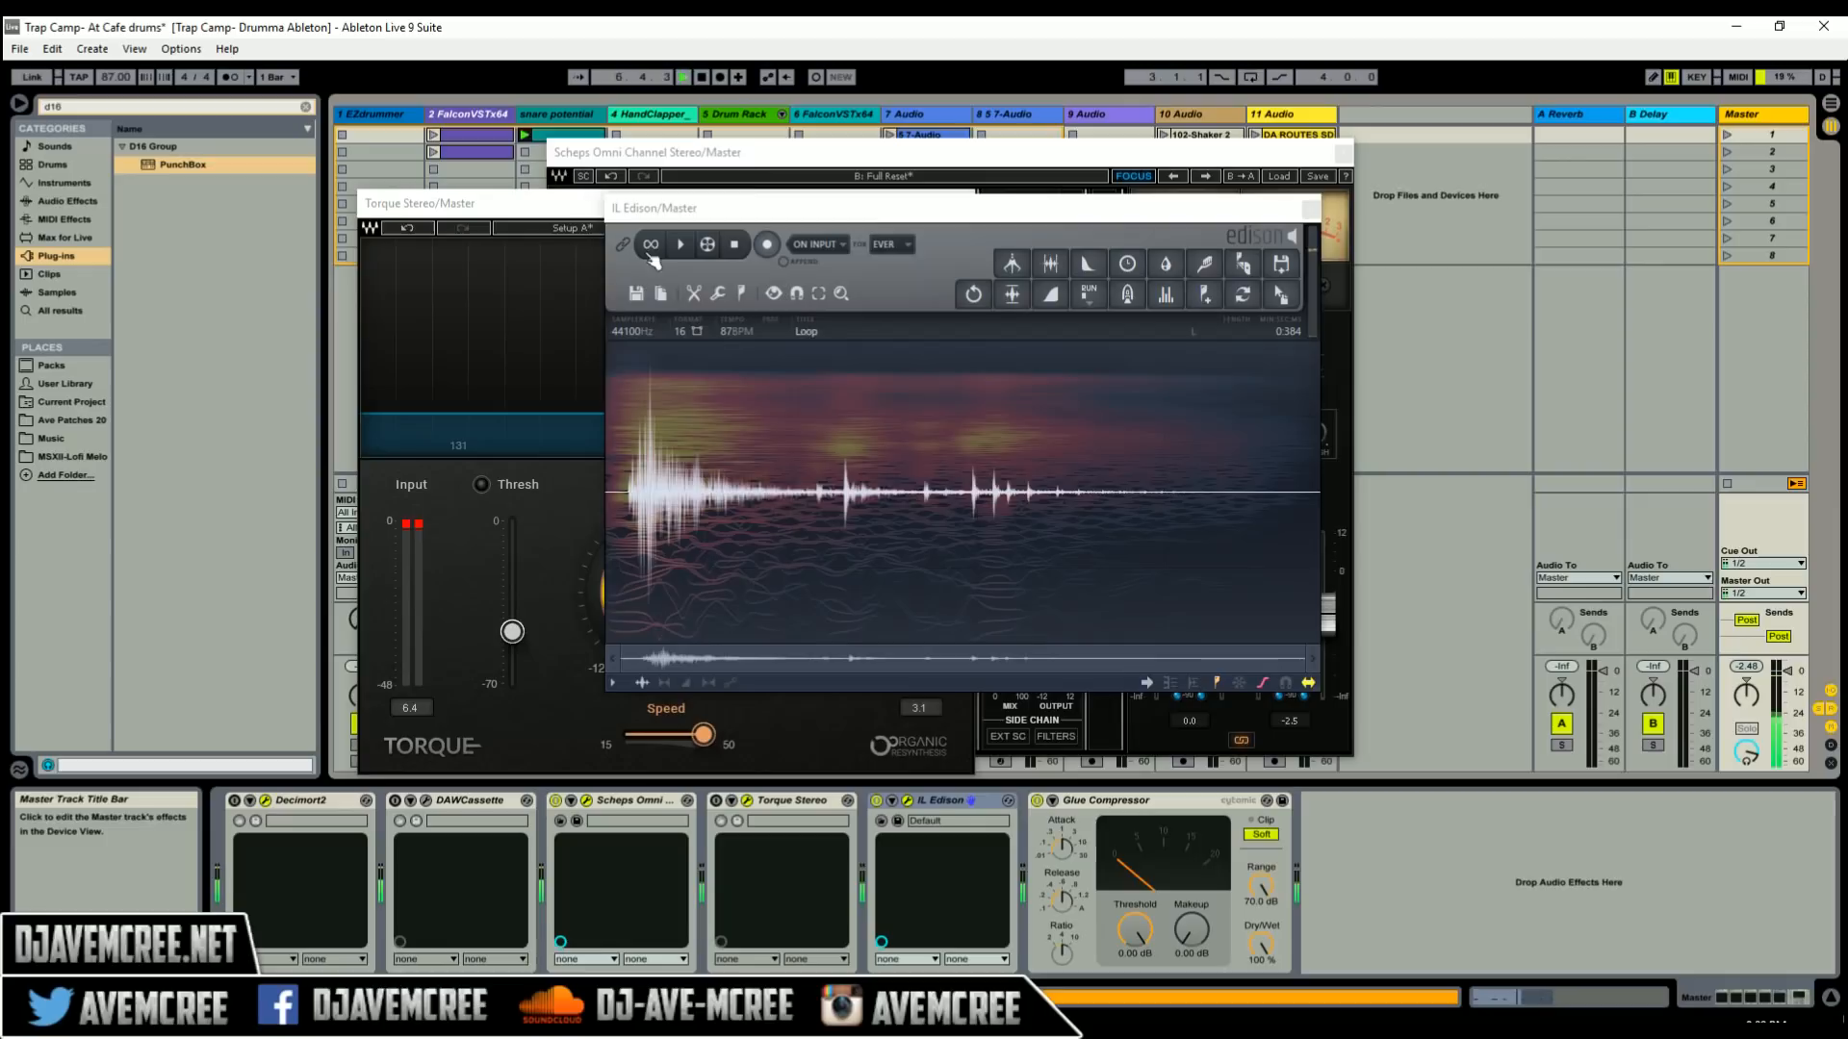
left_click(799, 162)
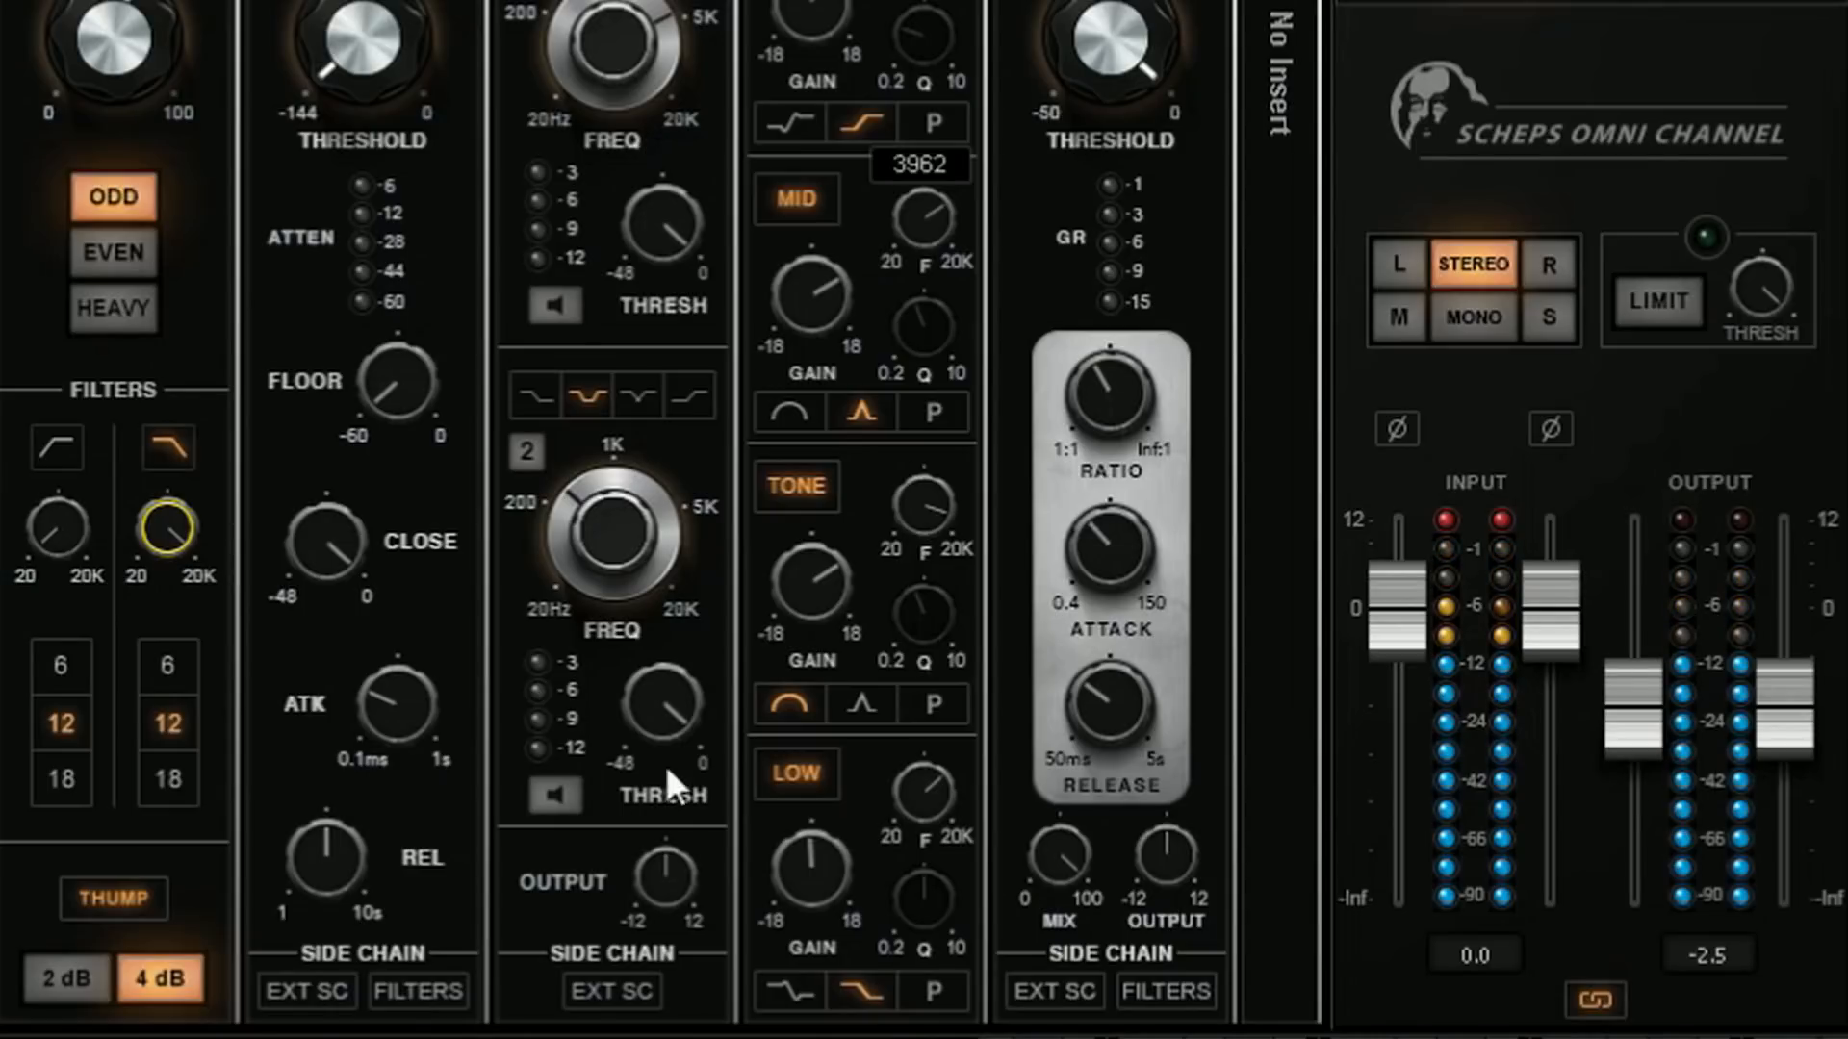
mouse_move(167, 527)
left_click_drag(167, 527, 167, 581)
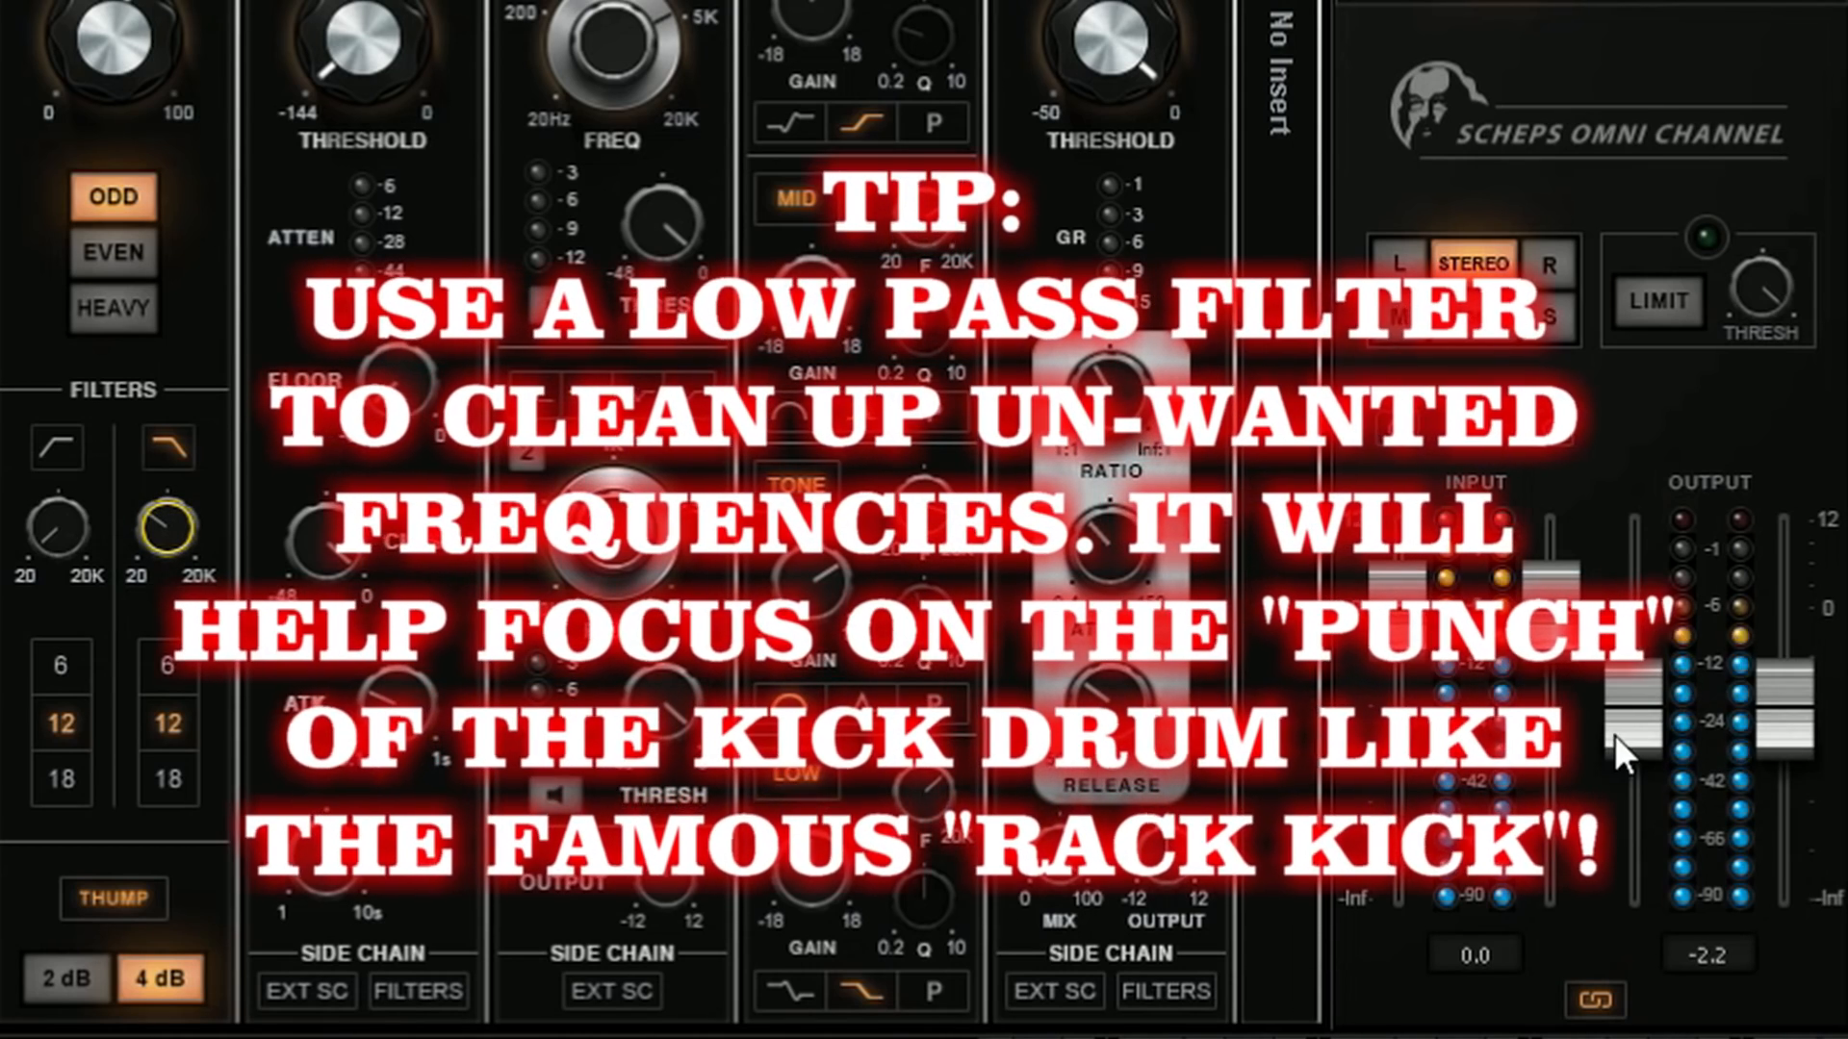
left_click_drag(1624, 725, 1627, 660)
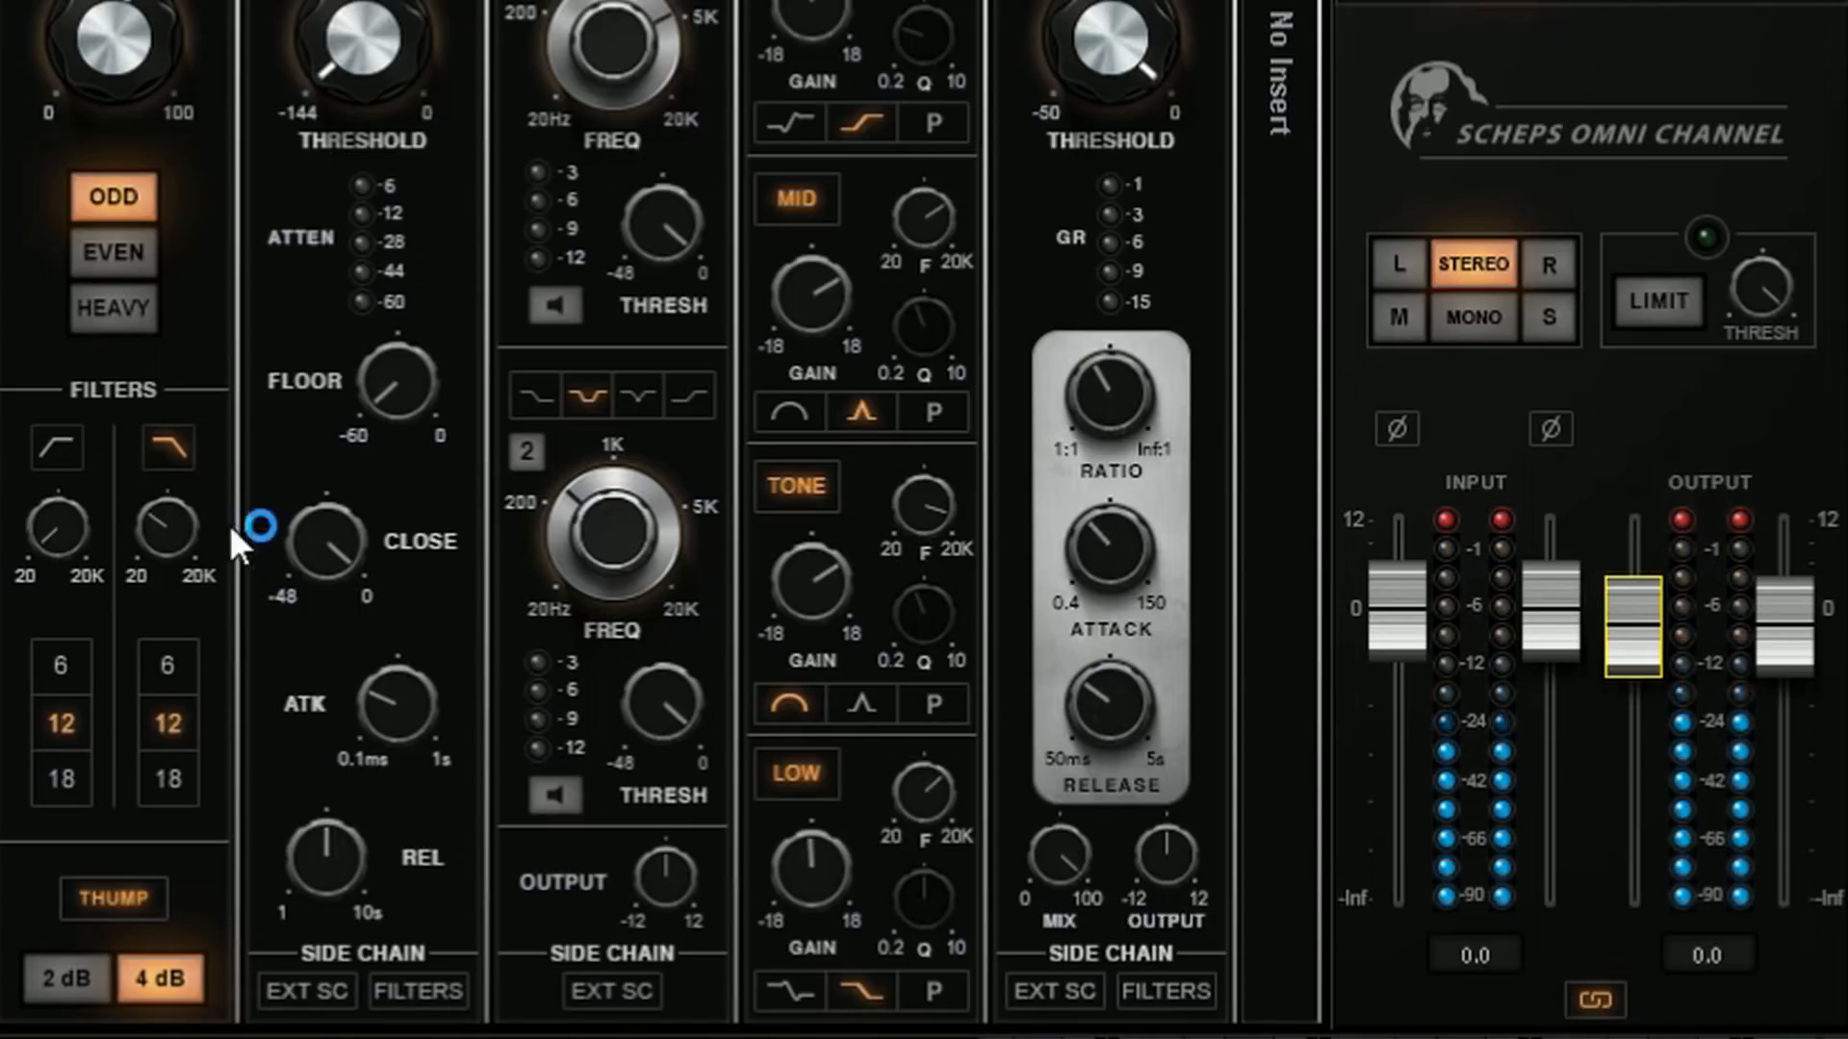
- Lower the low-pass filter frequency further and switch Thump off and back on at 4 dB
mouse_move(167, 527)
left_click_drag(167, 527, 167, 551)
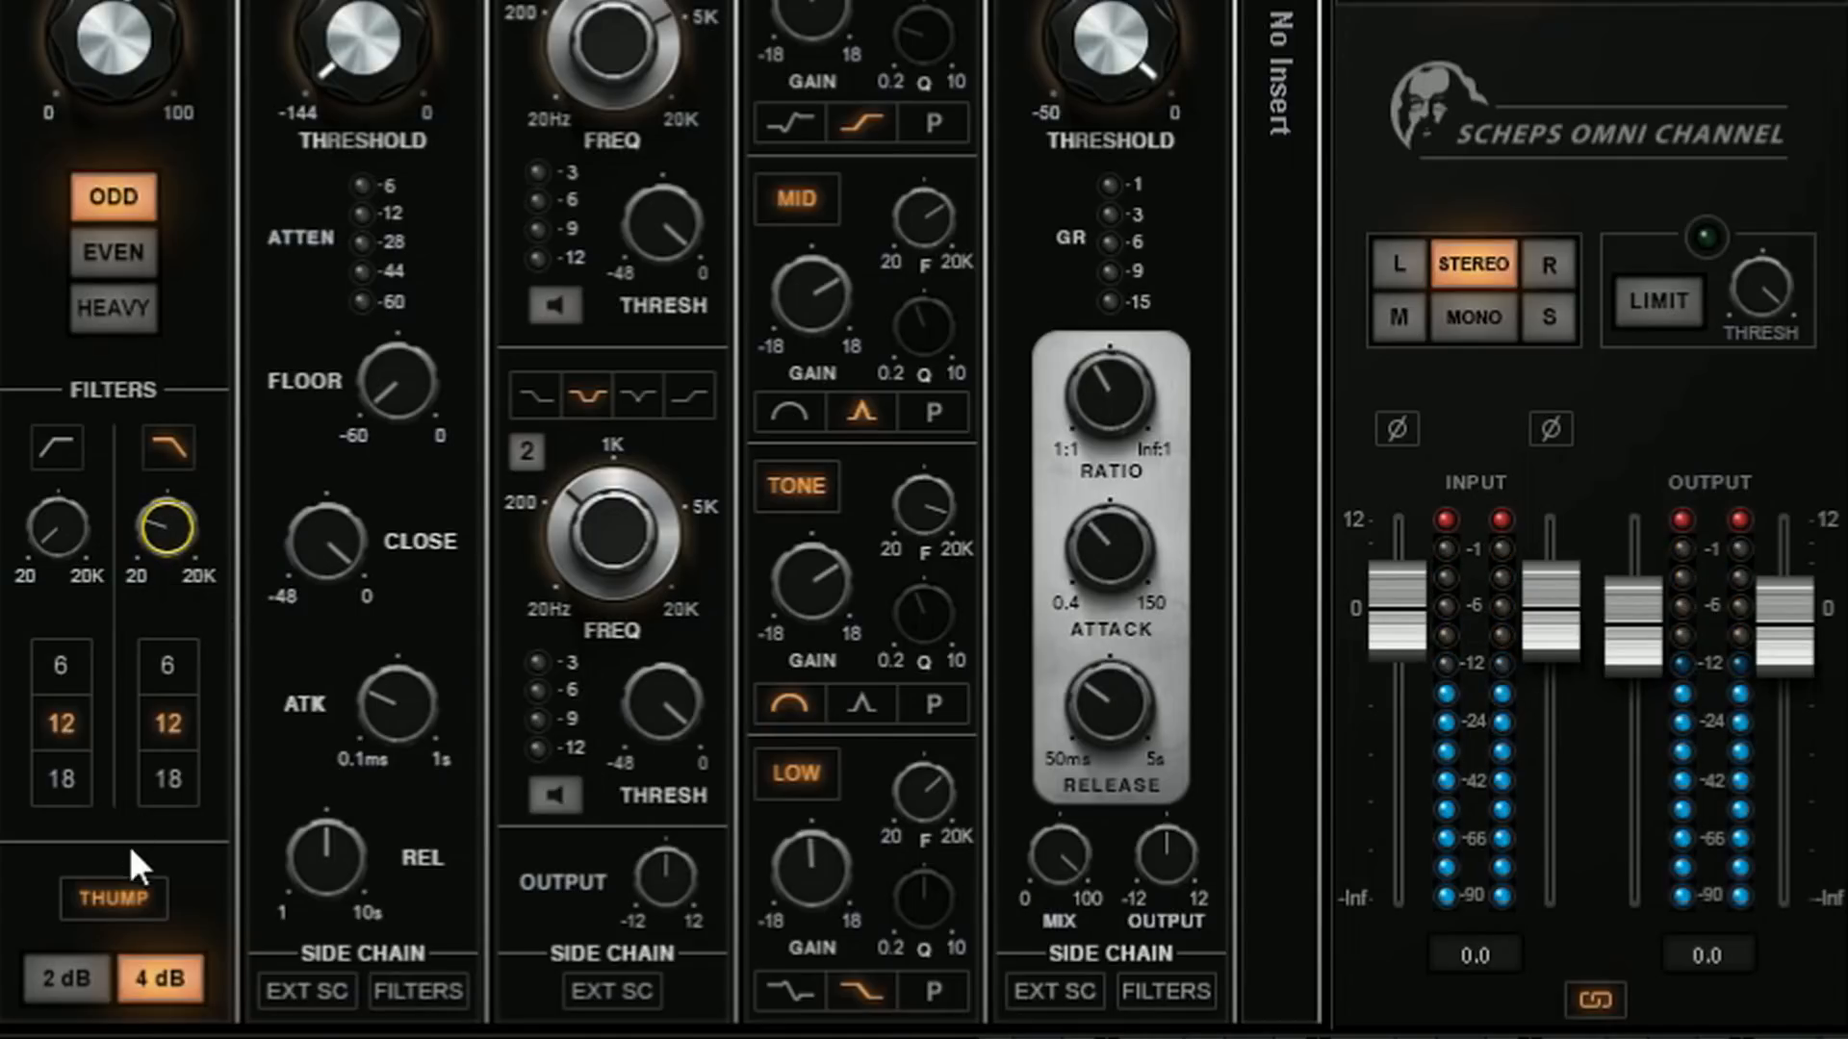
left_click(152, 912)
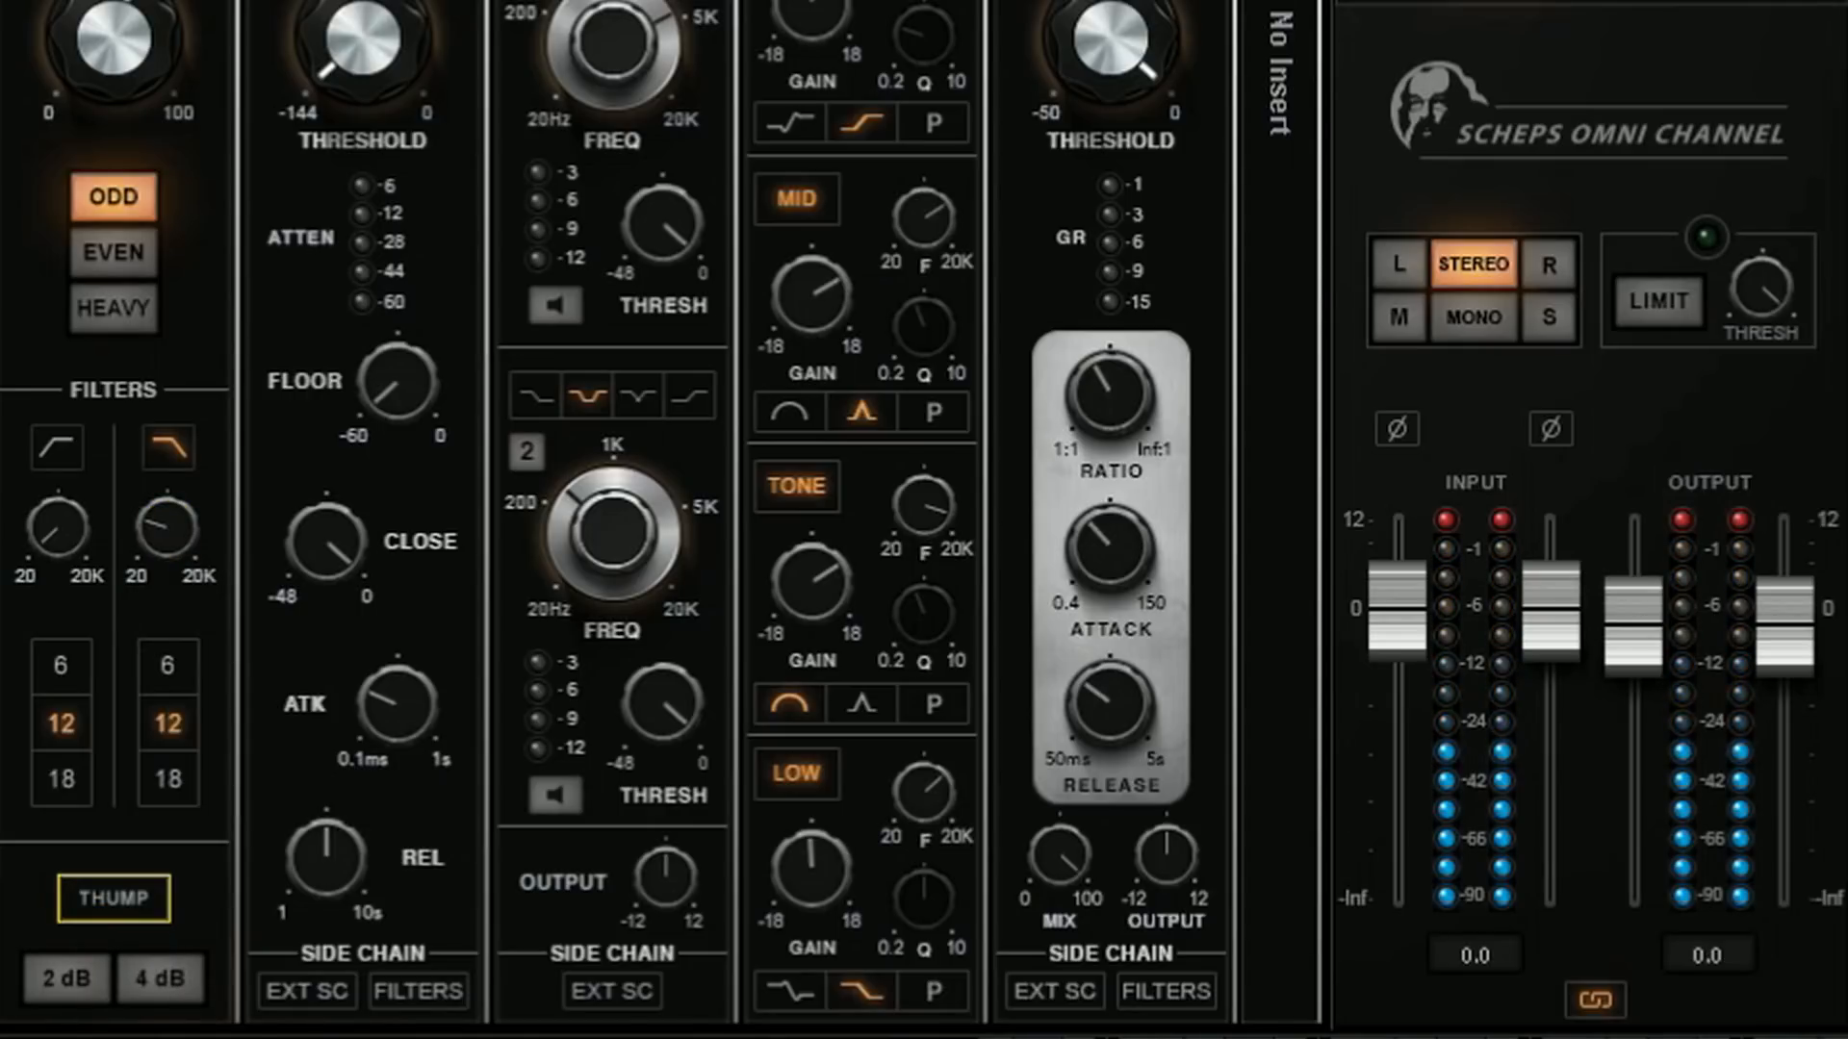
left_click(160, 957)
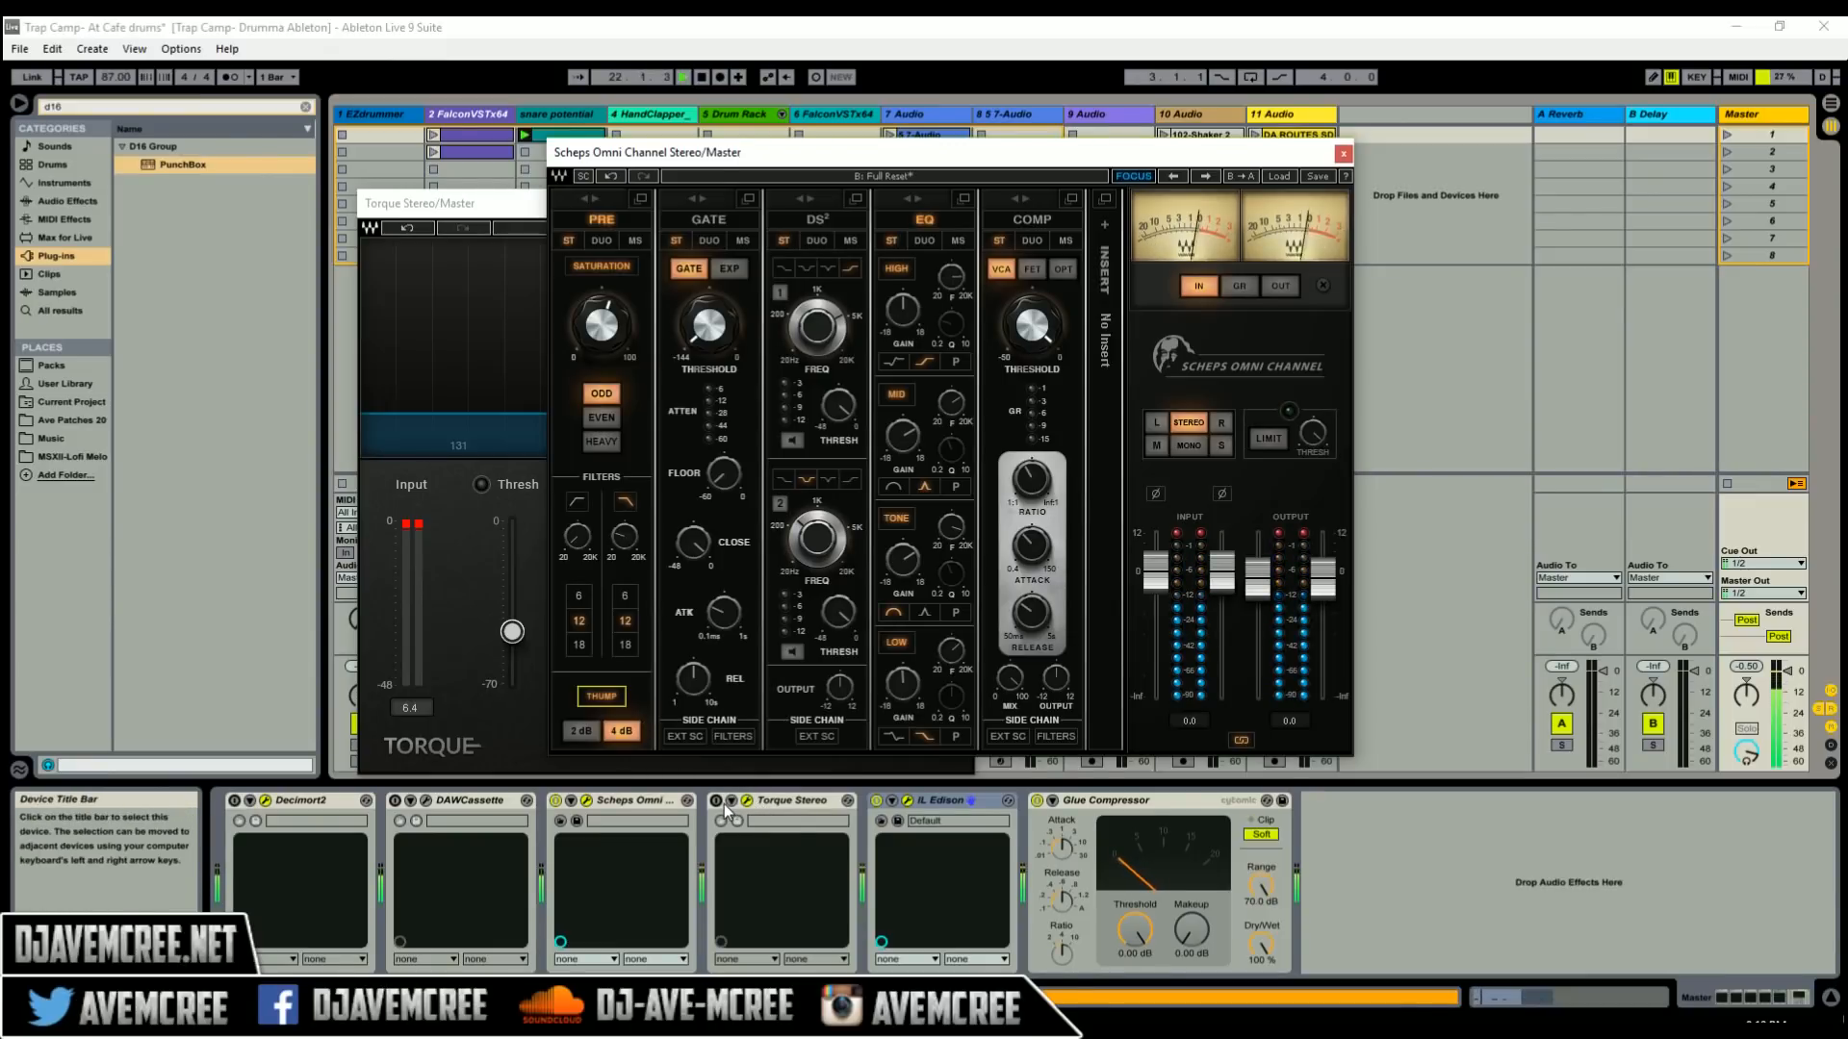
- Try Torque Stereo on the kick at -1200 cents and bypass the effect again
left_click(717, 800)
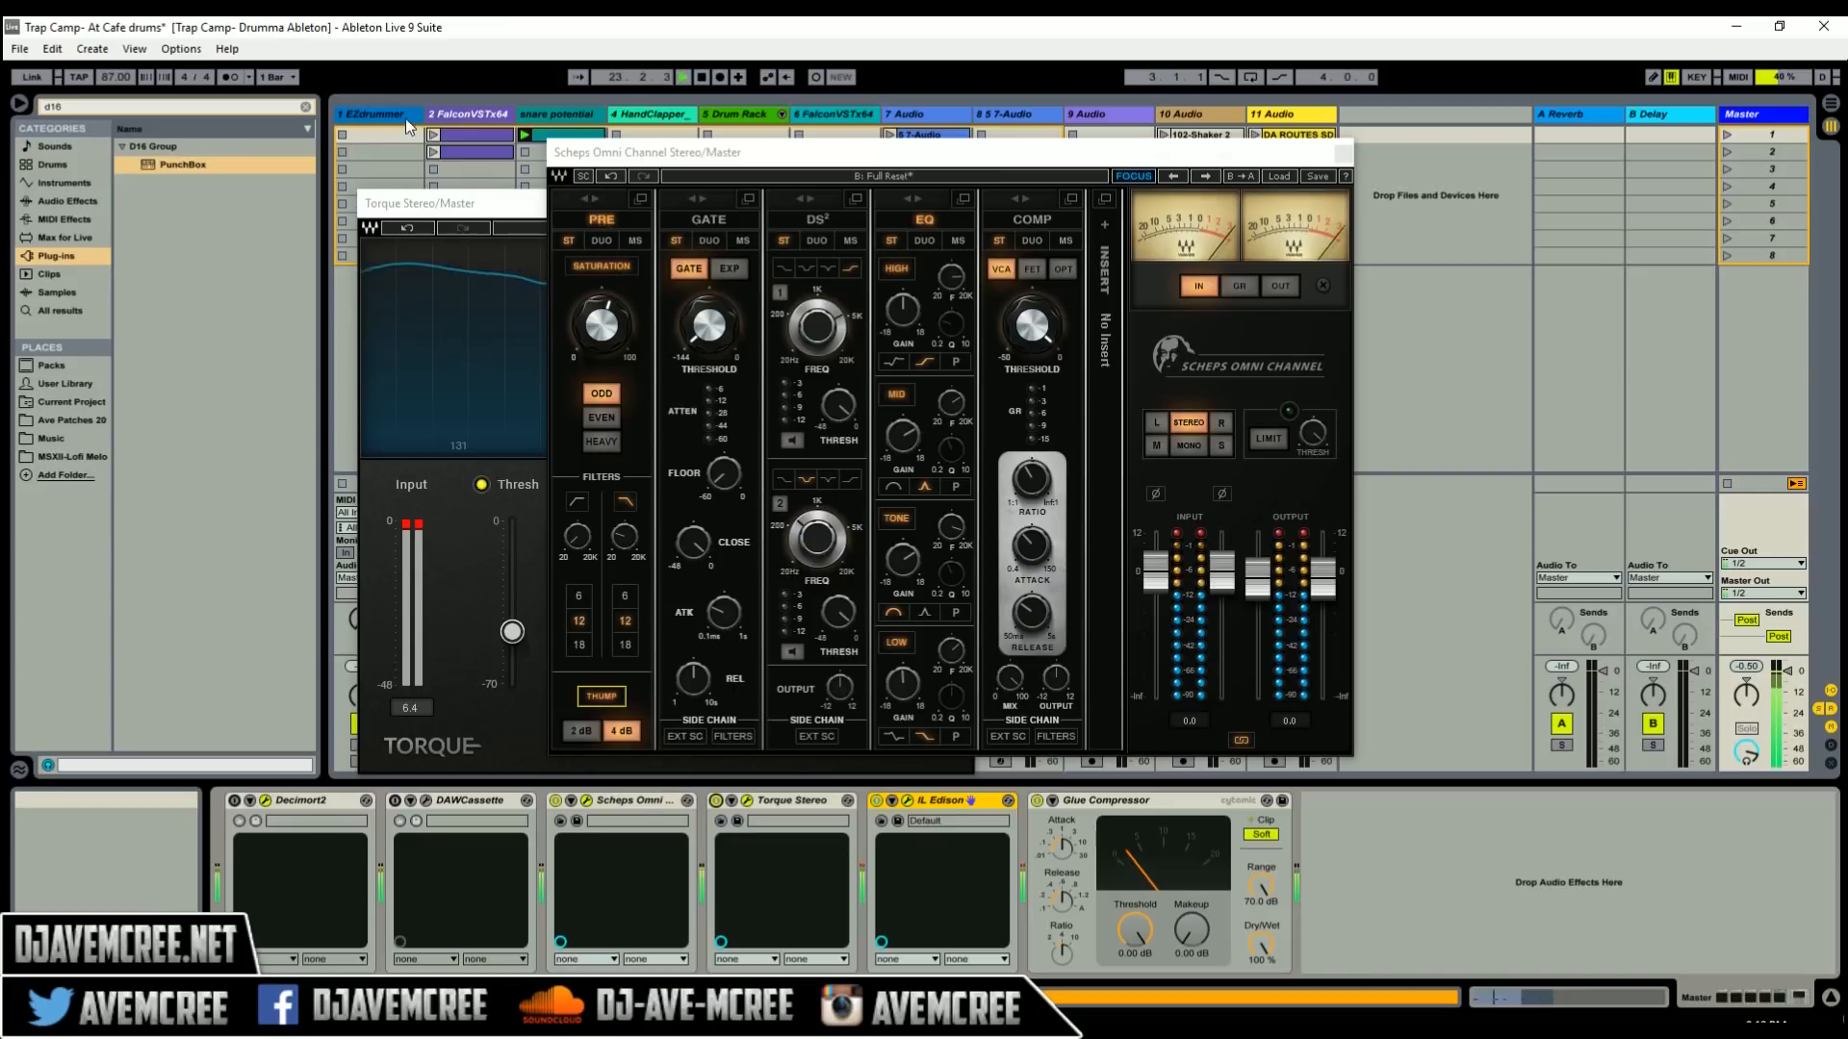
left_click(520, 200)
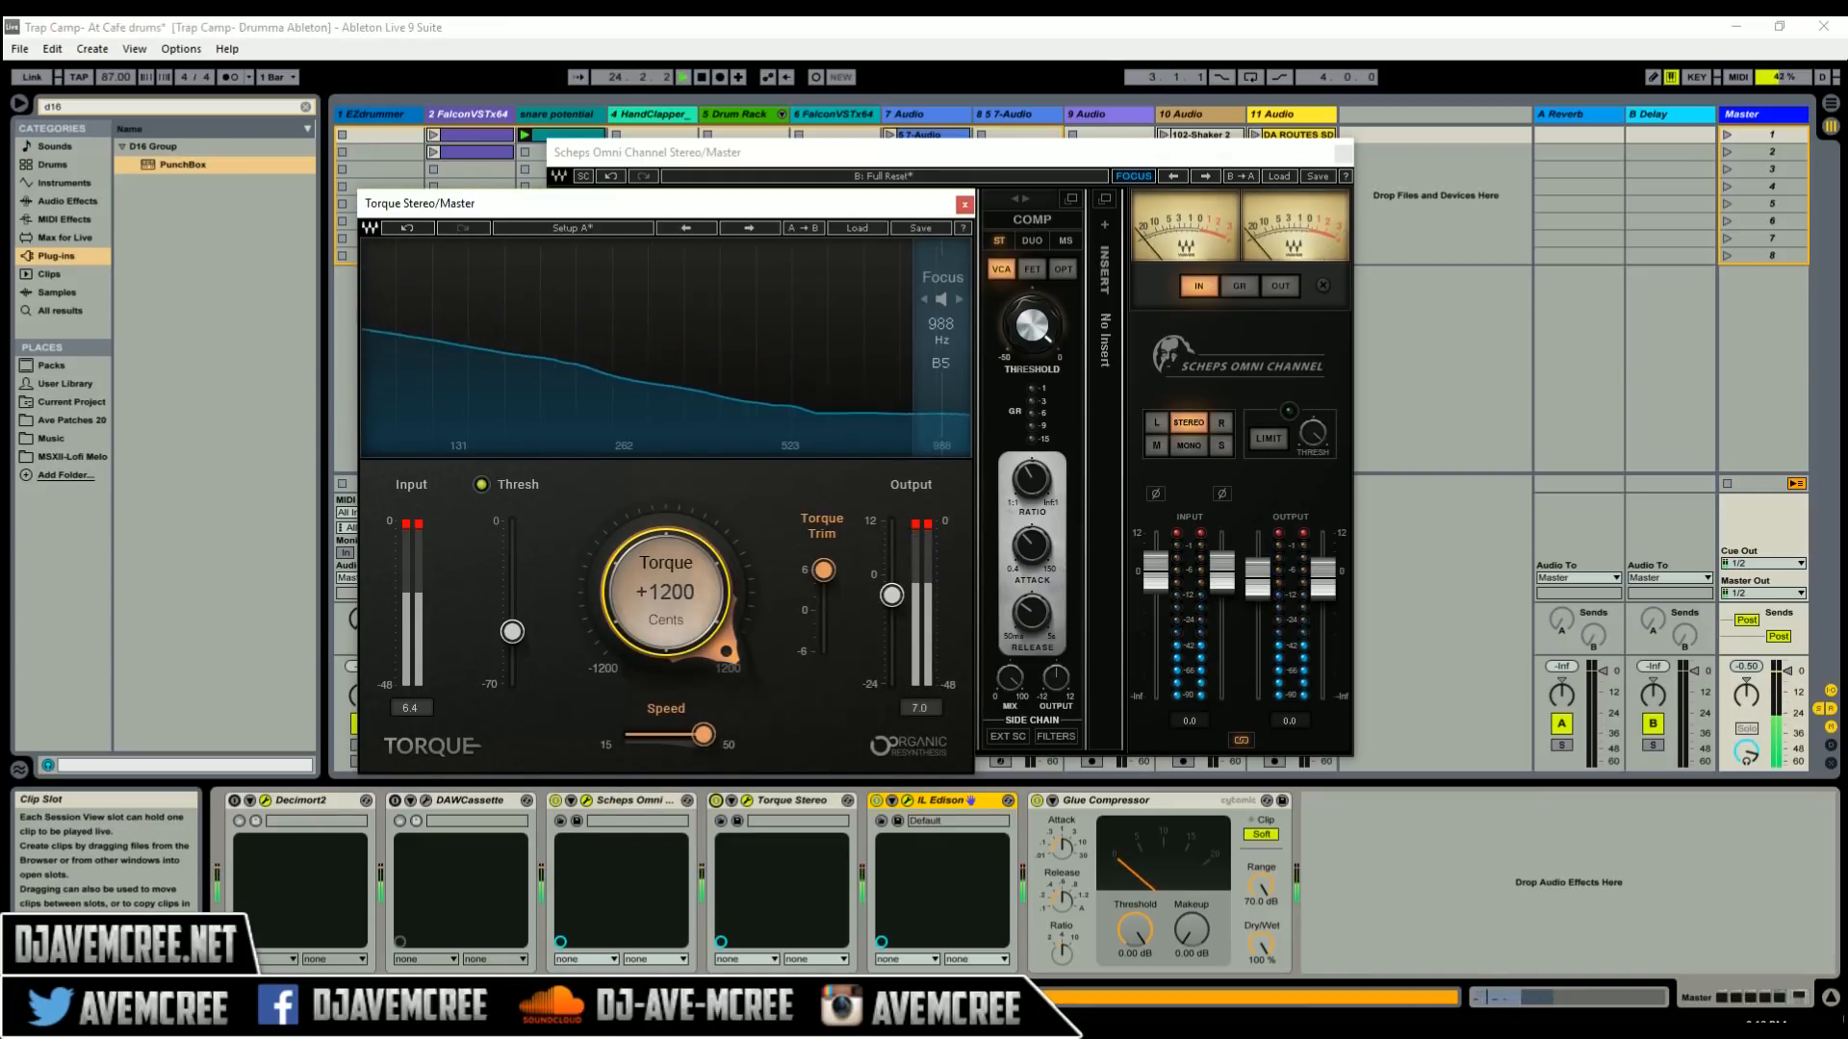
left_click_drag(666, 592, 666, 789)
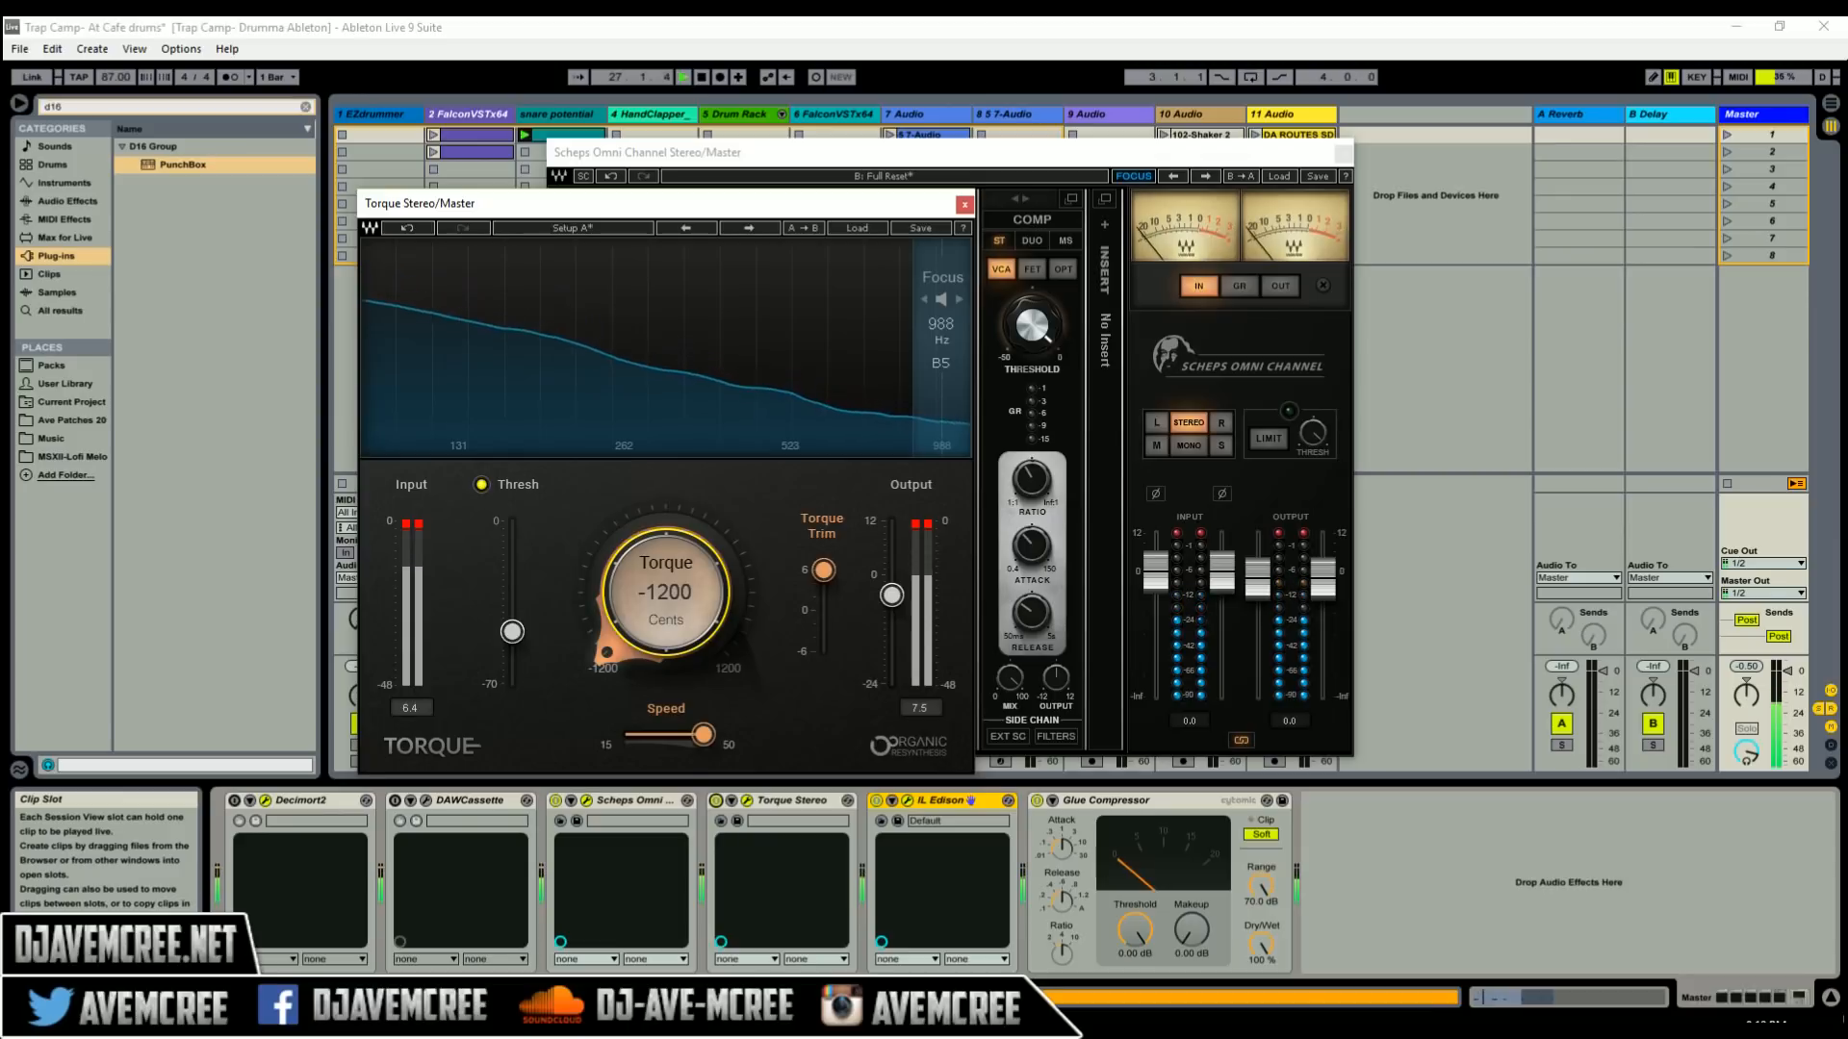
left_click(717, 800)
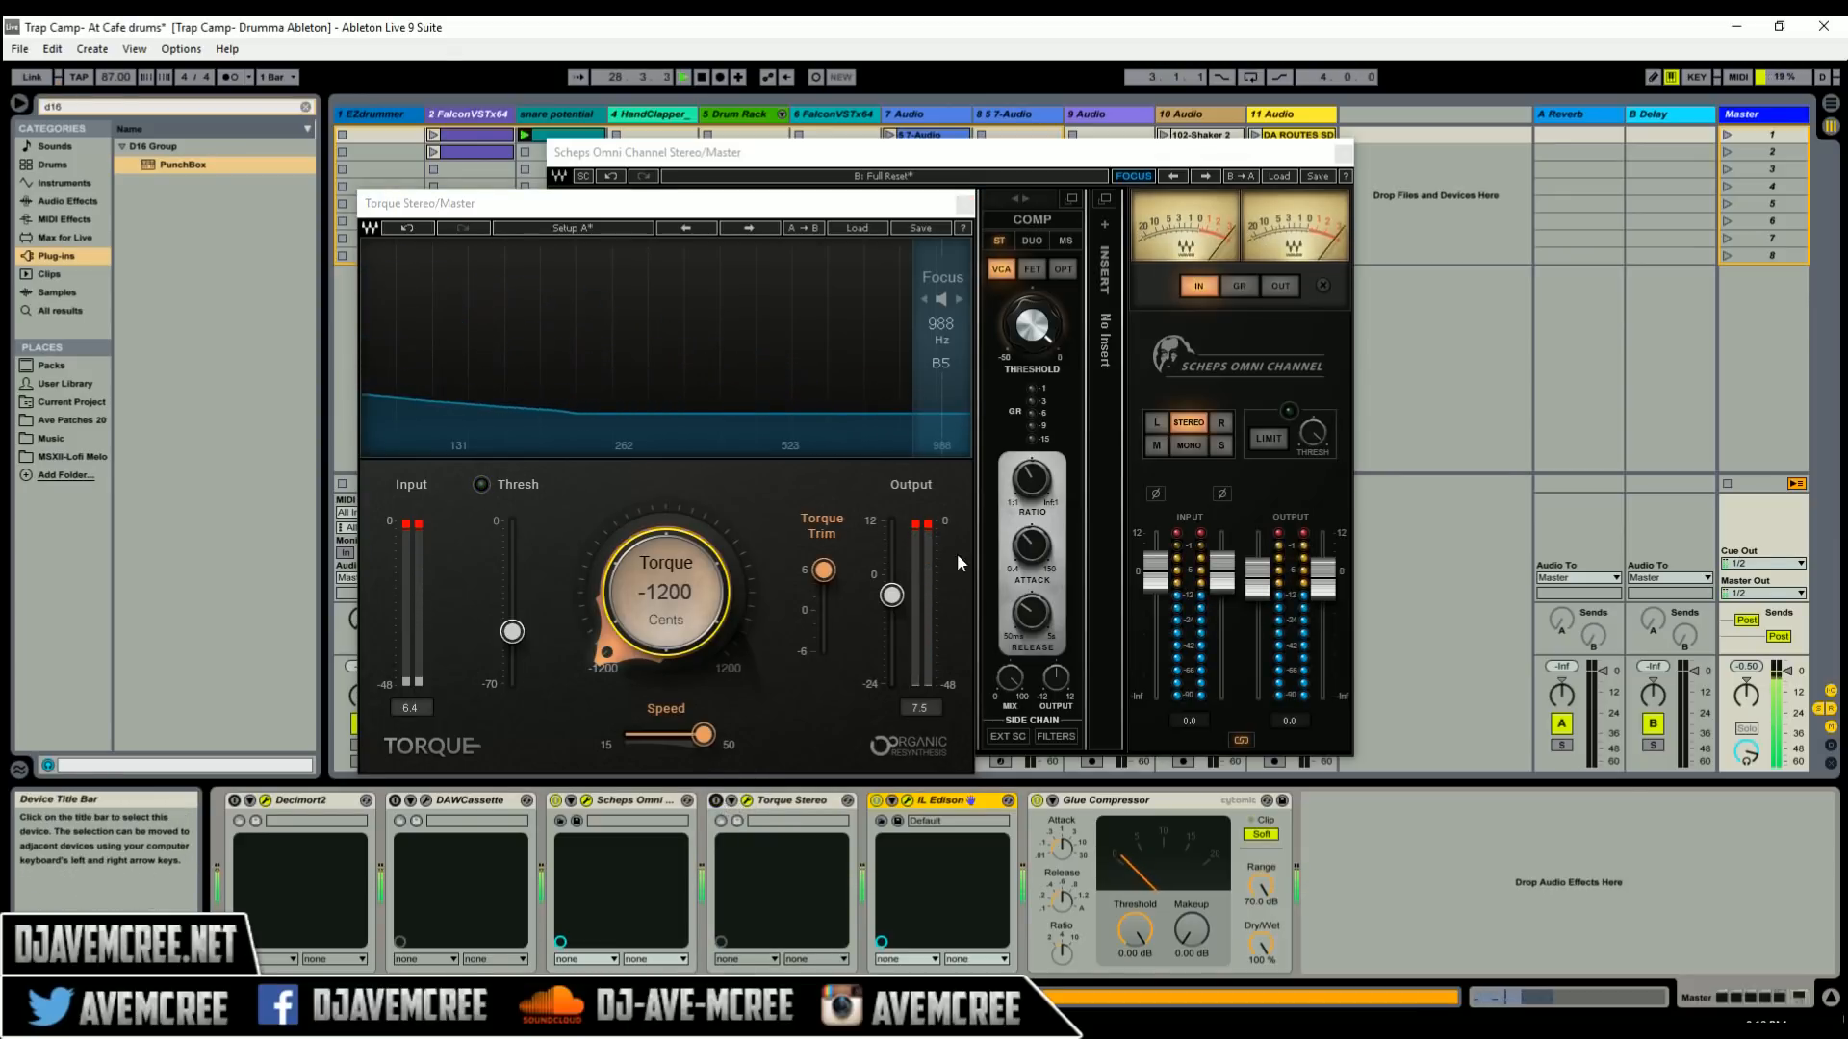
- Record the Scheps-processed kick hits into Edison on the Master track and stop the recording
left_click(1105, 152)
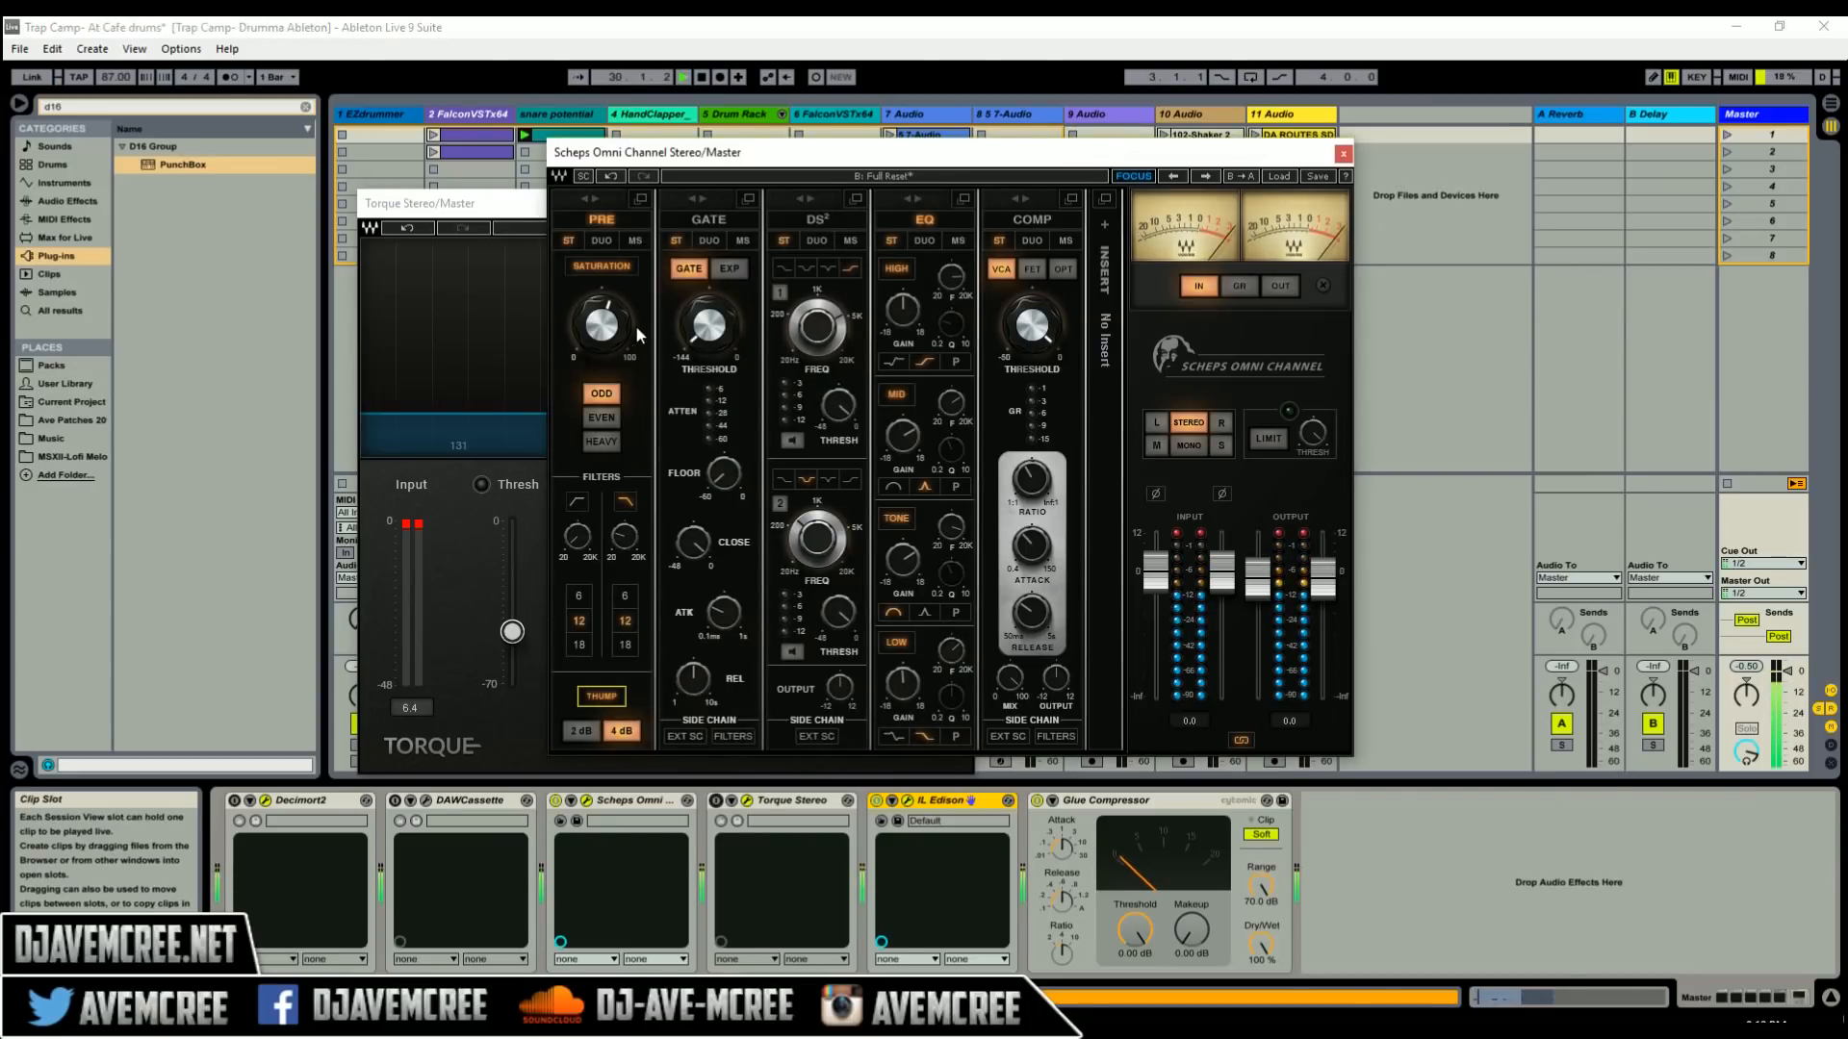
mouse_move(624, 537)
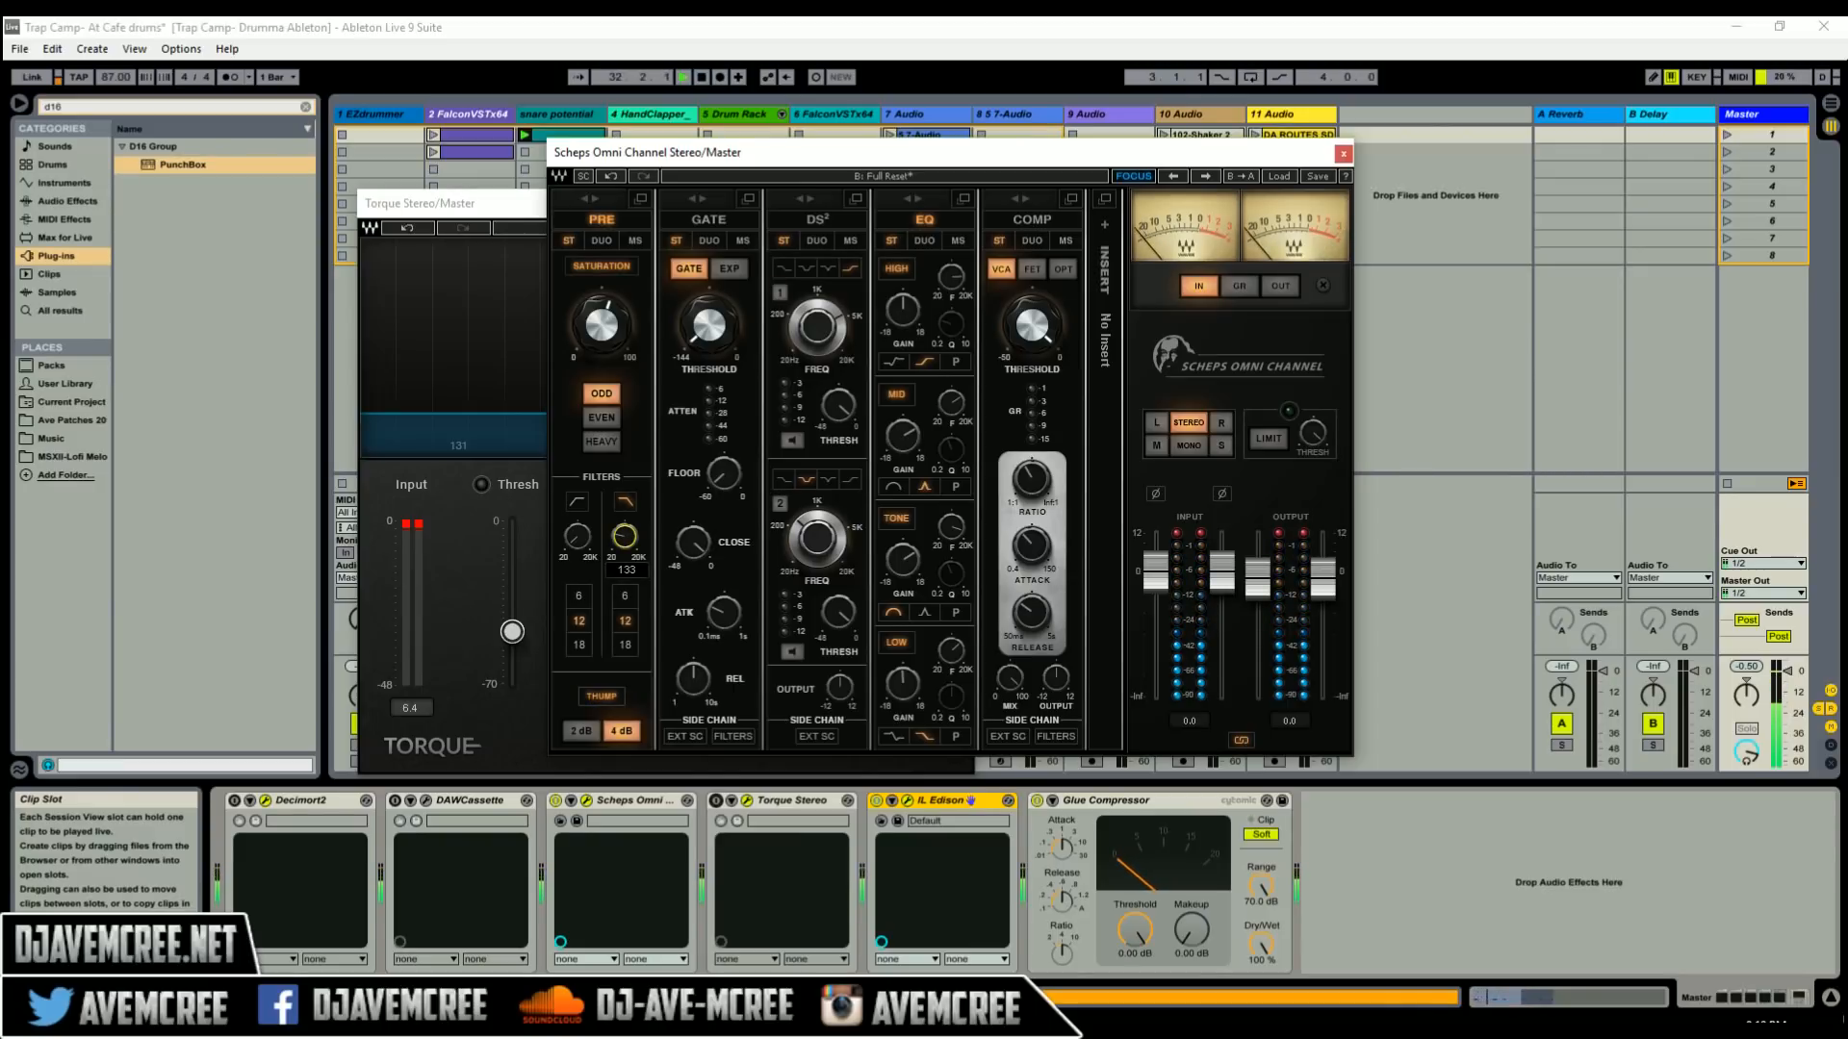
left_click(906, 801)
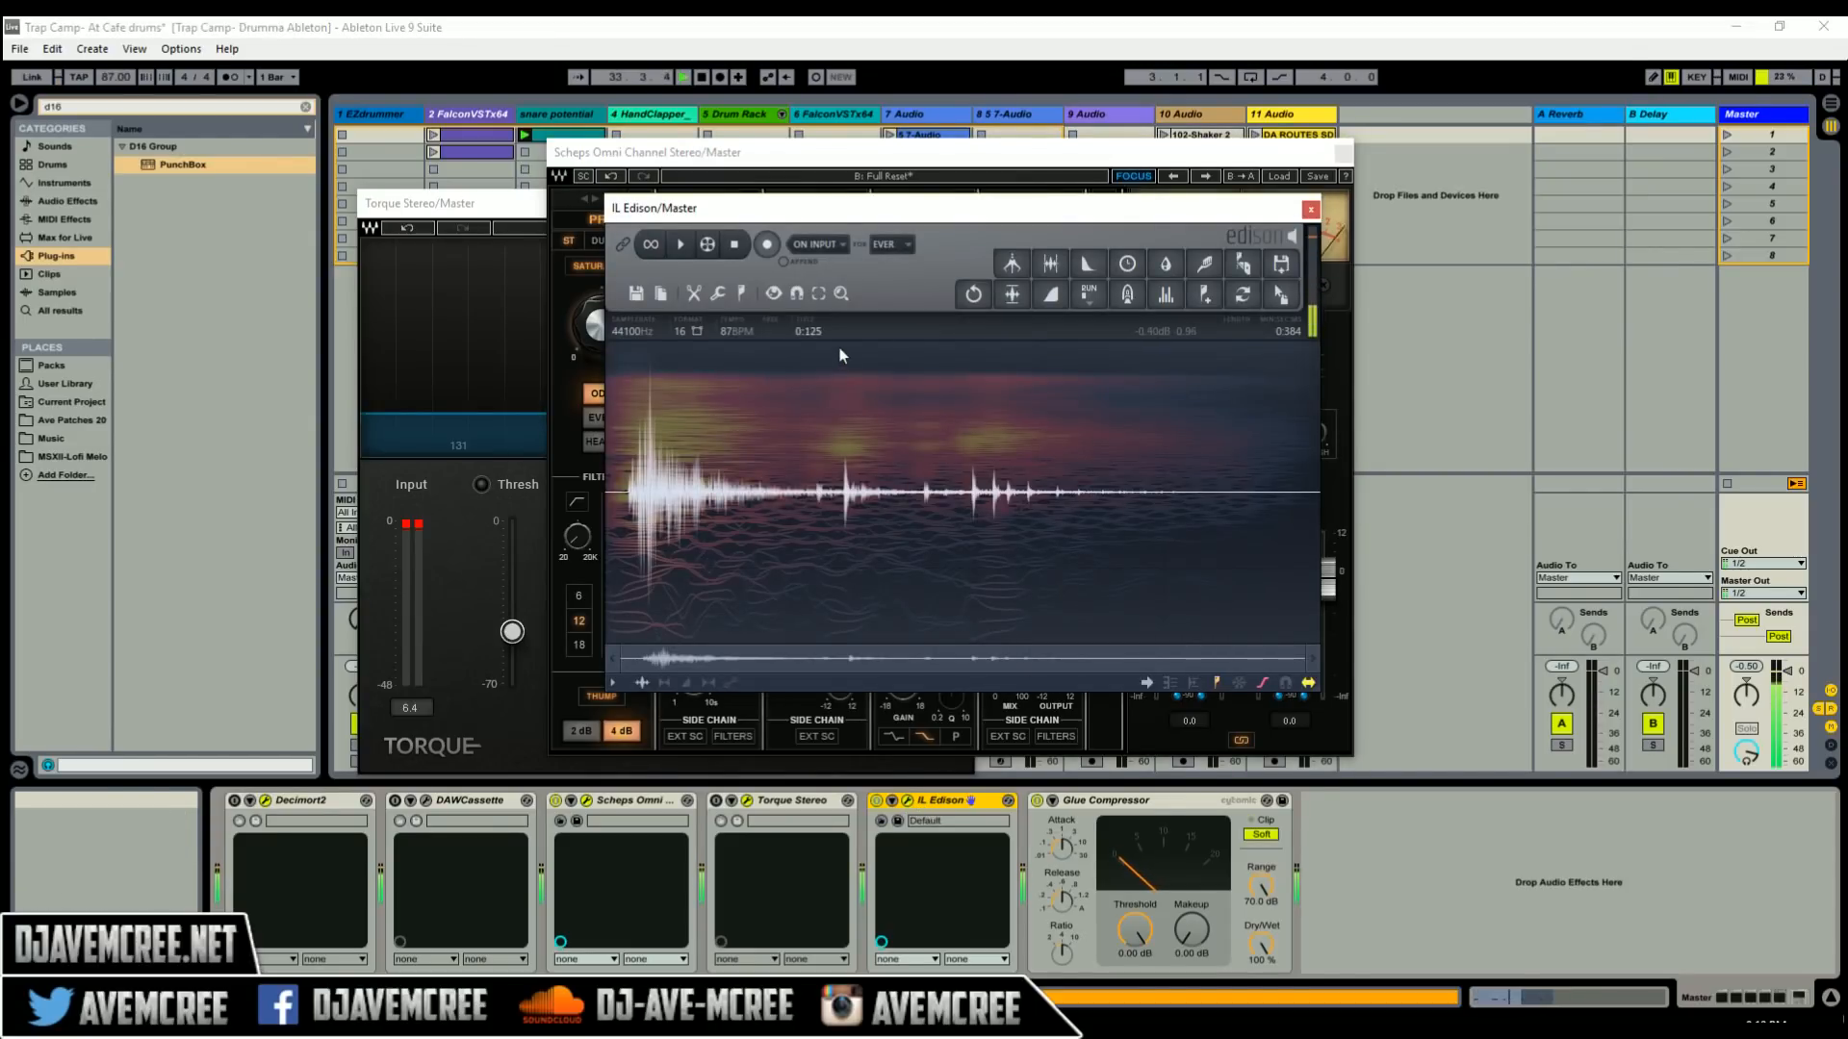
left_click(768, 248)
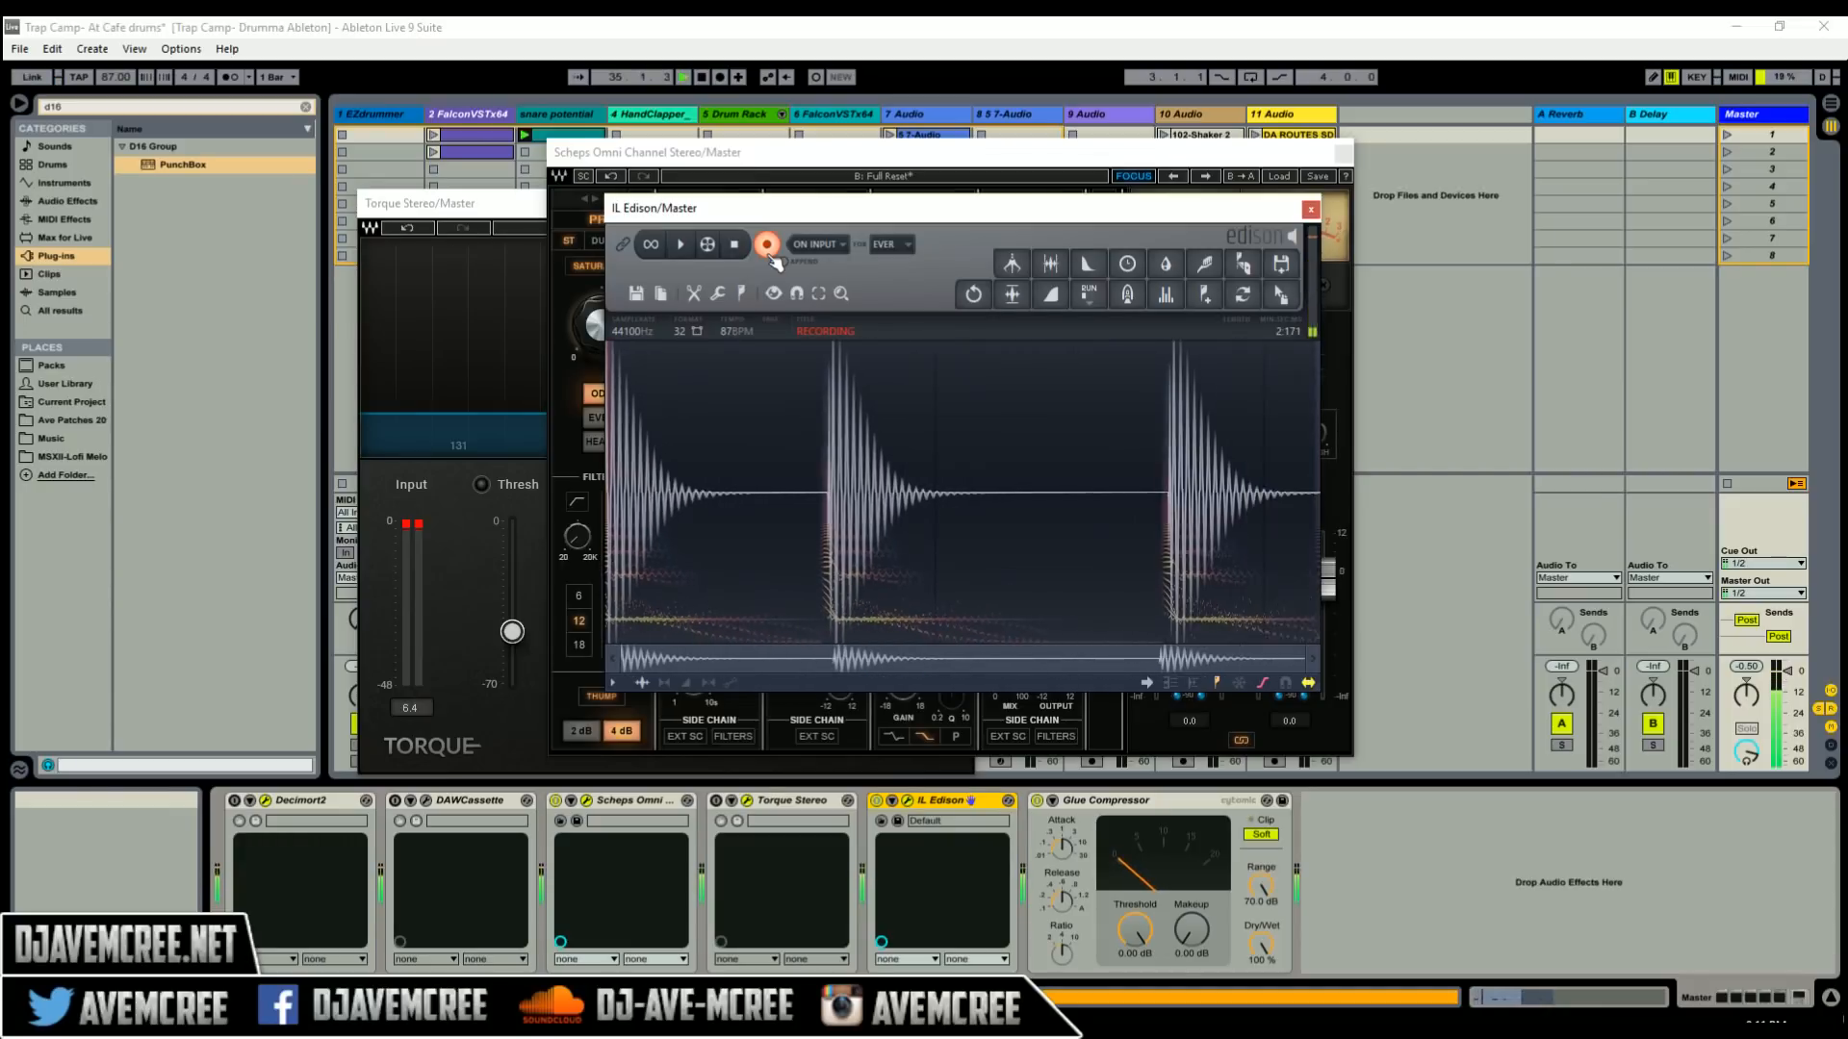
left_click(769, 250)
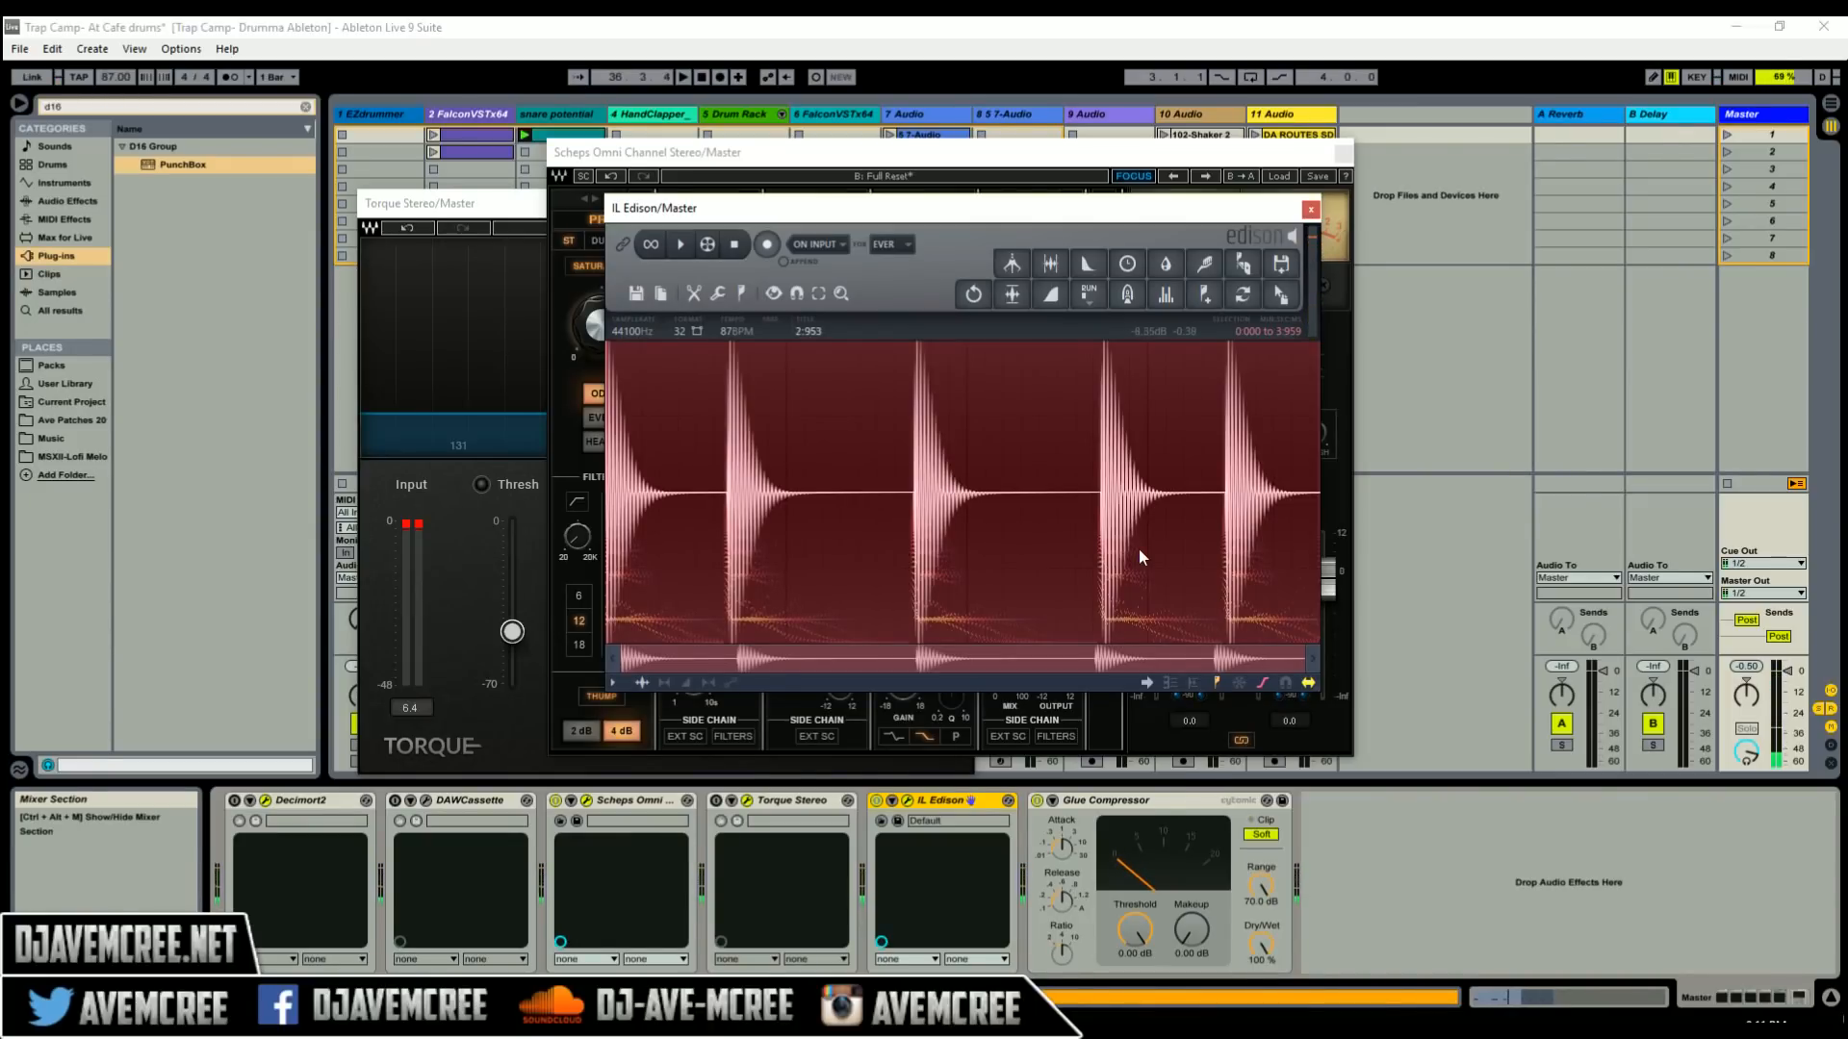
- Isolate one kick hit in Edison by deleting the first three hits and the last one, from 0:682 to 1:266
left_click(1083, 488)
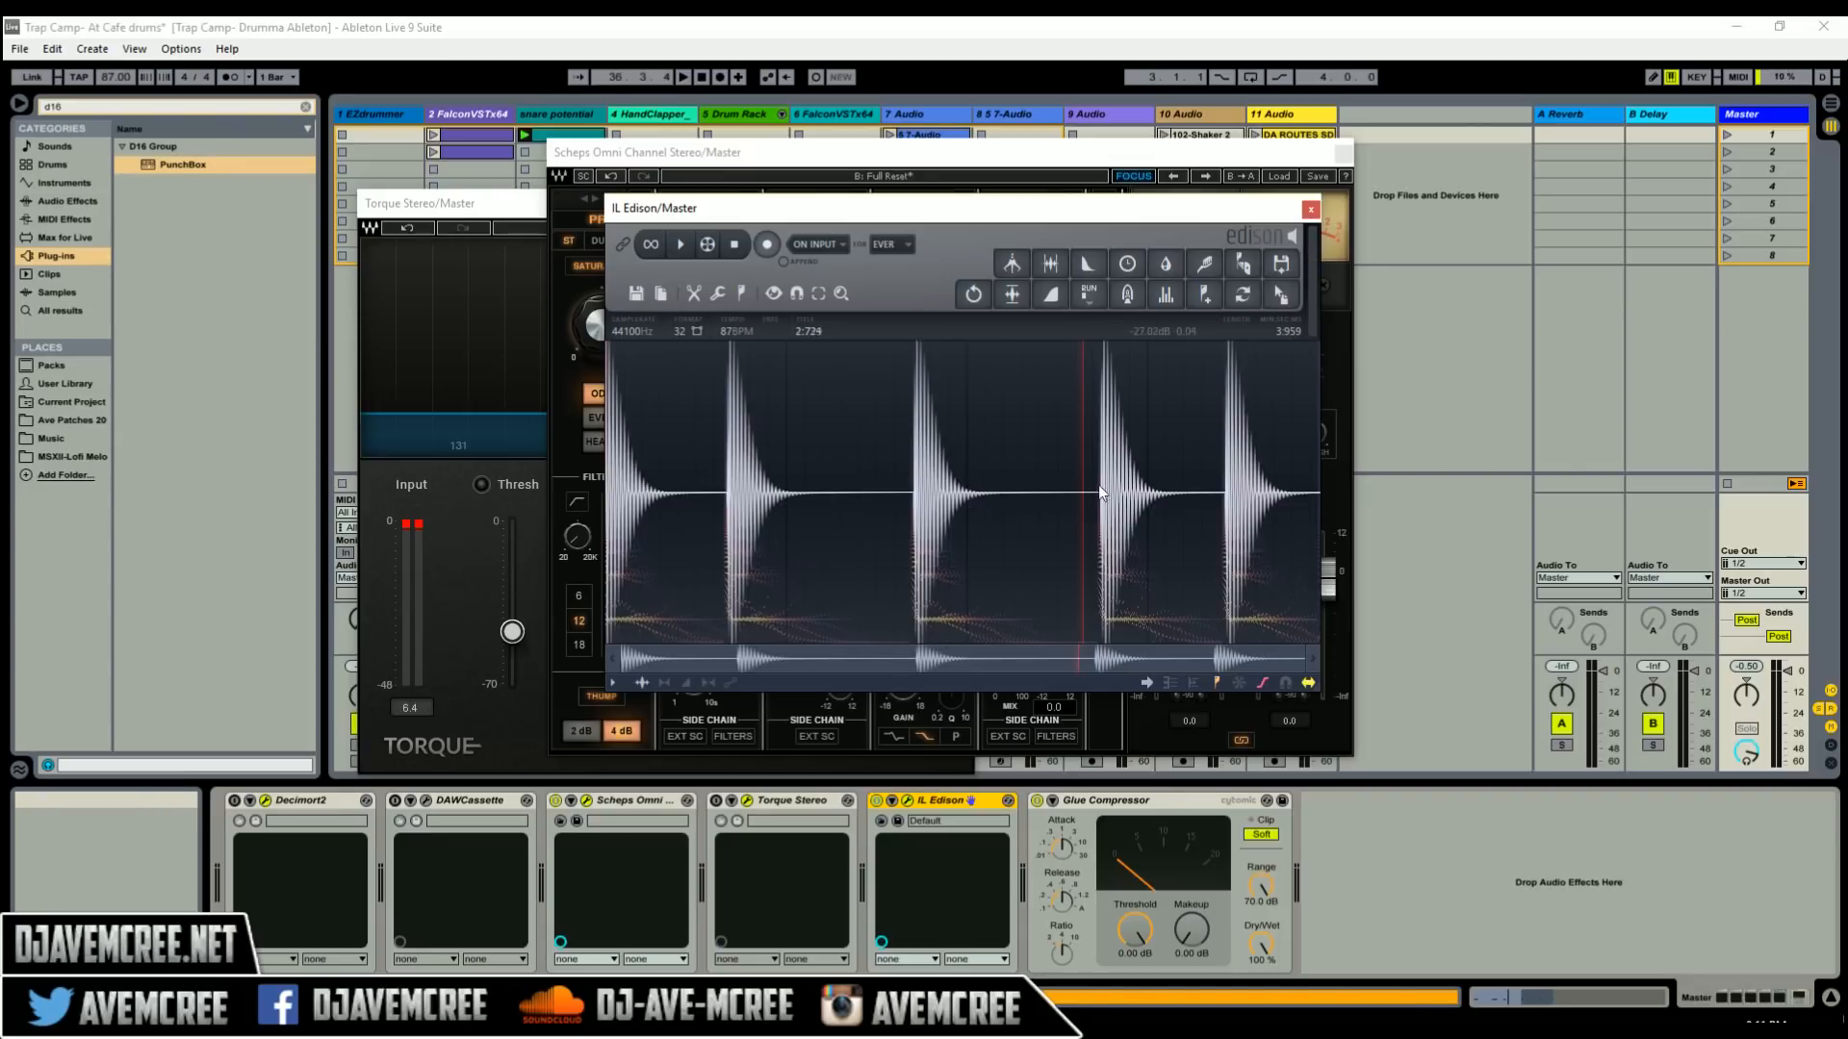
left_click_drag(1091, 493, 287, 499)
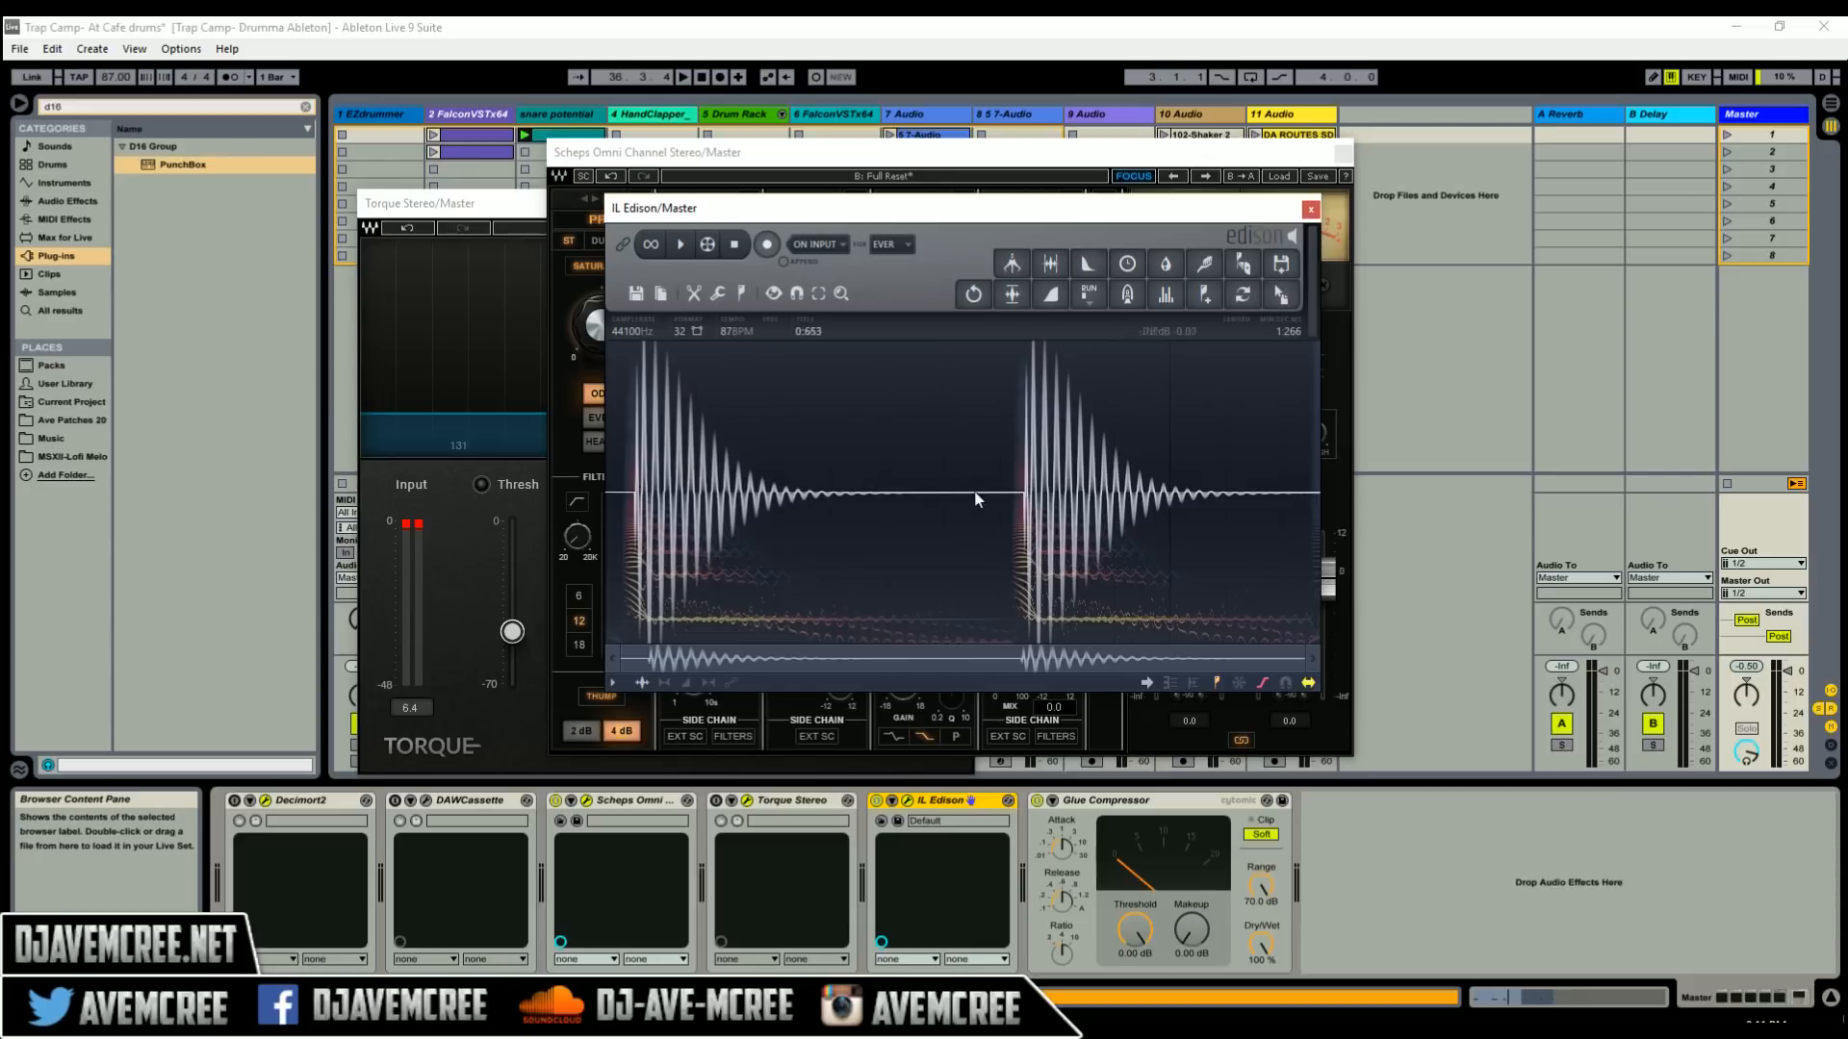
left_click_drag(994, 465, 1318, 465)
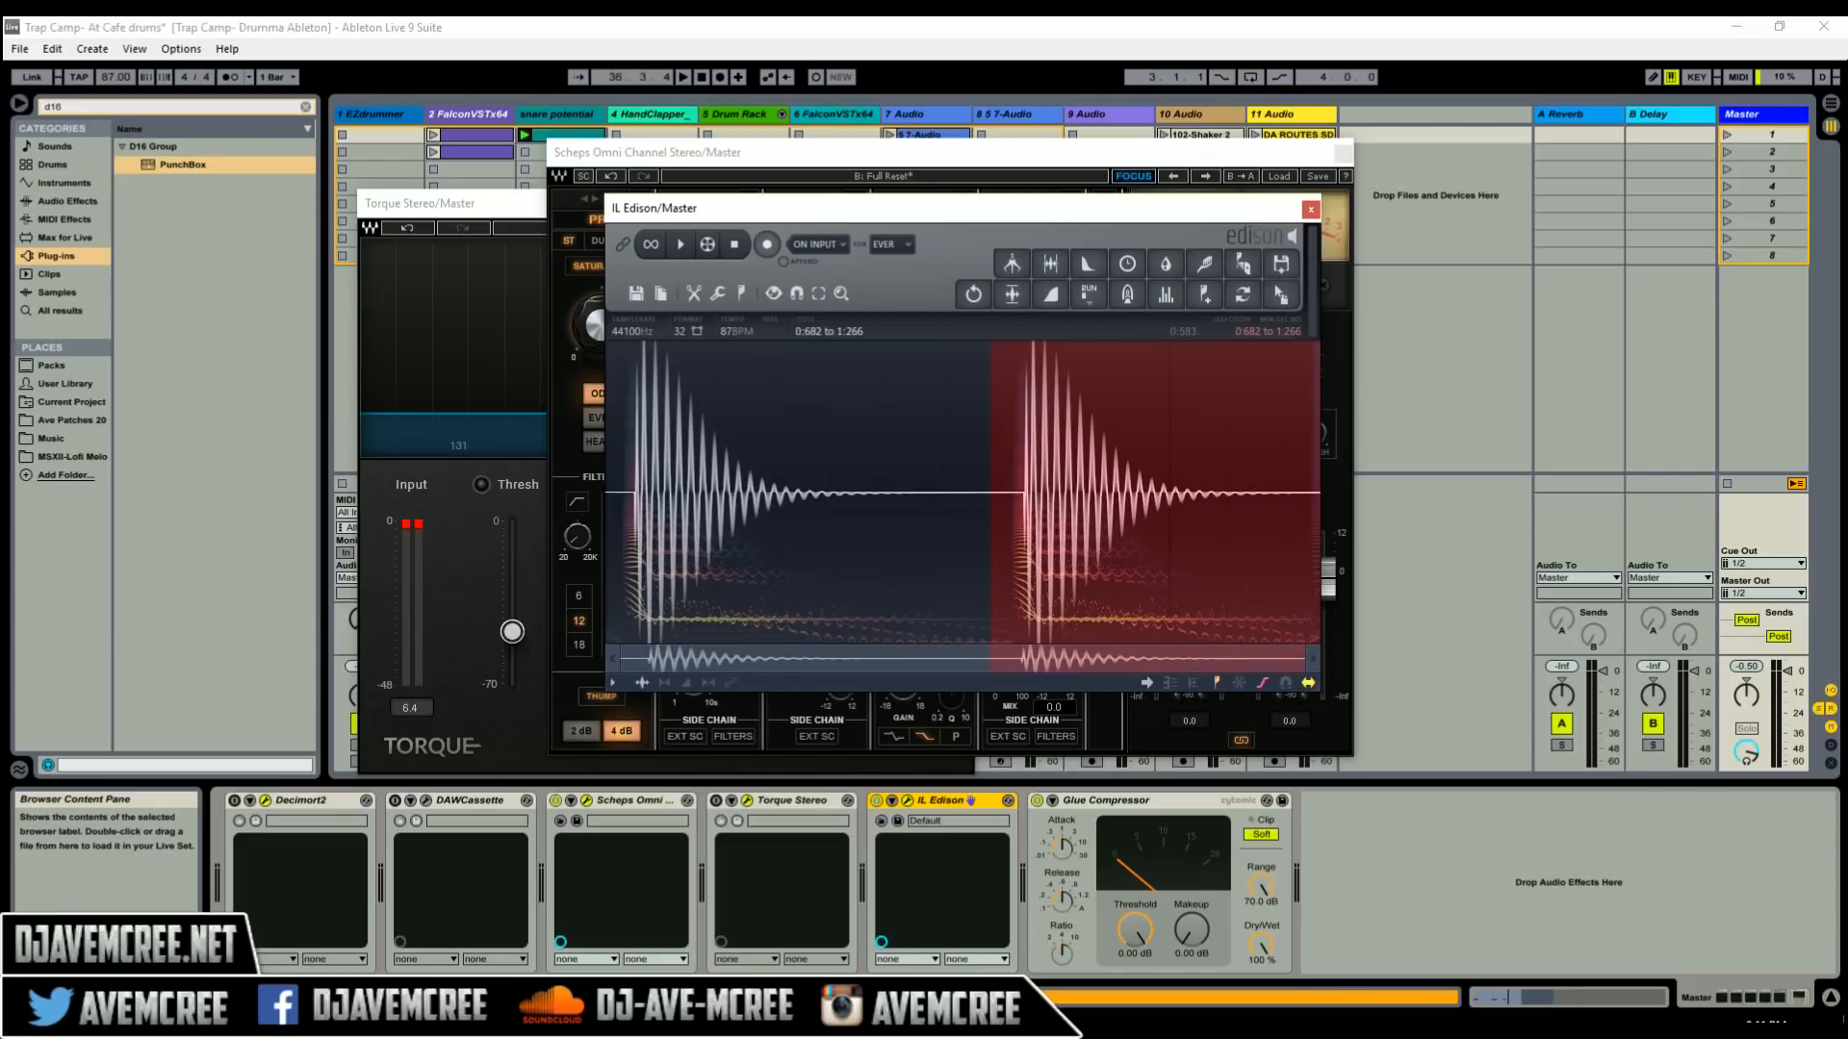
key("Delete")
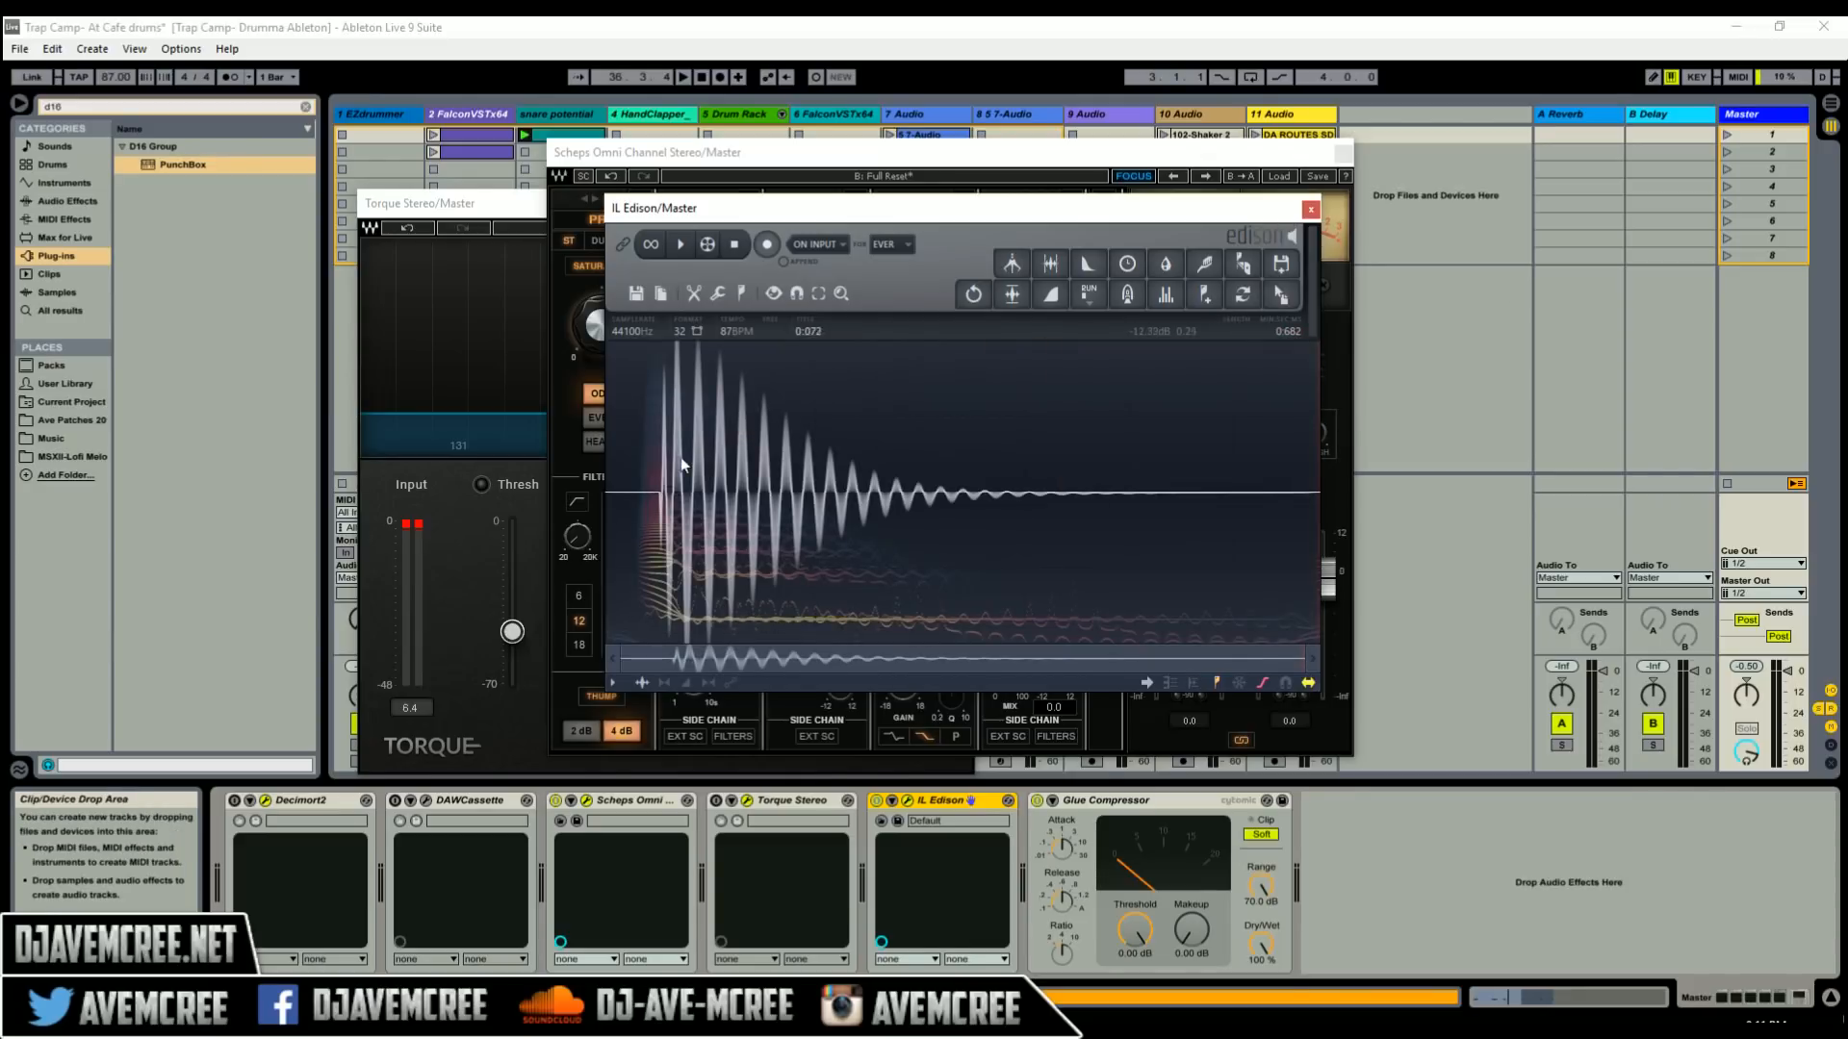
- Delete the silent lead-in before the attack of the remaining kick hit
left_click_drag(639, 460, 283, 477)
key("Delete")
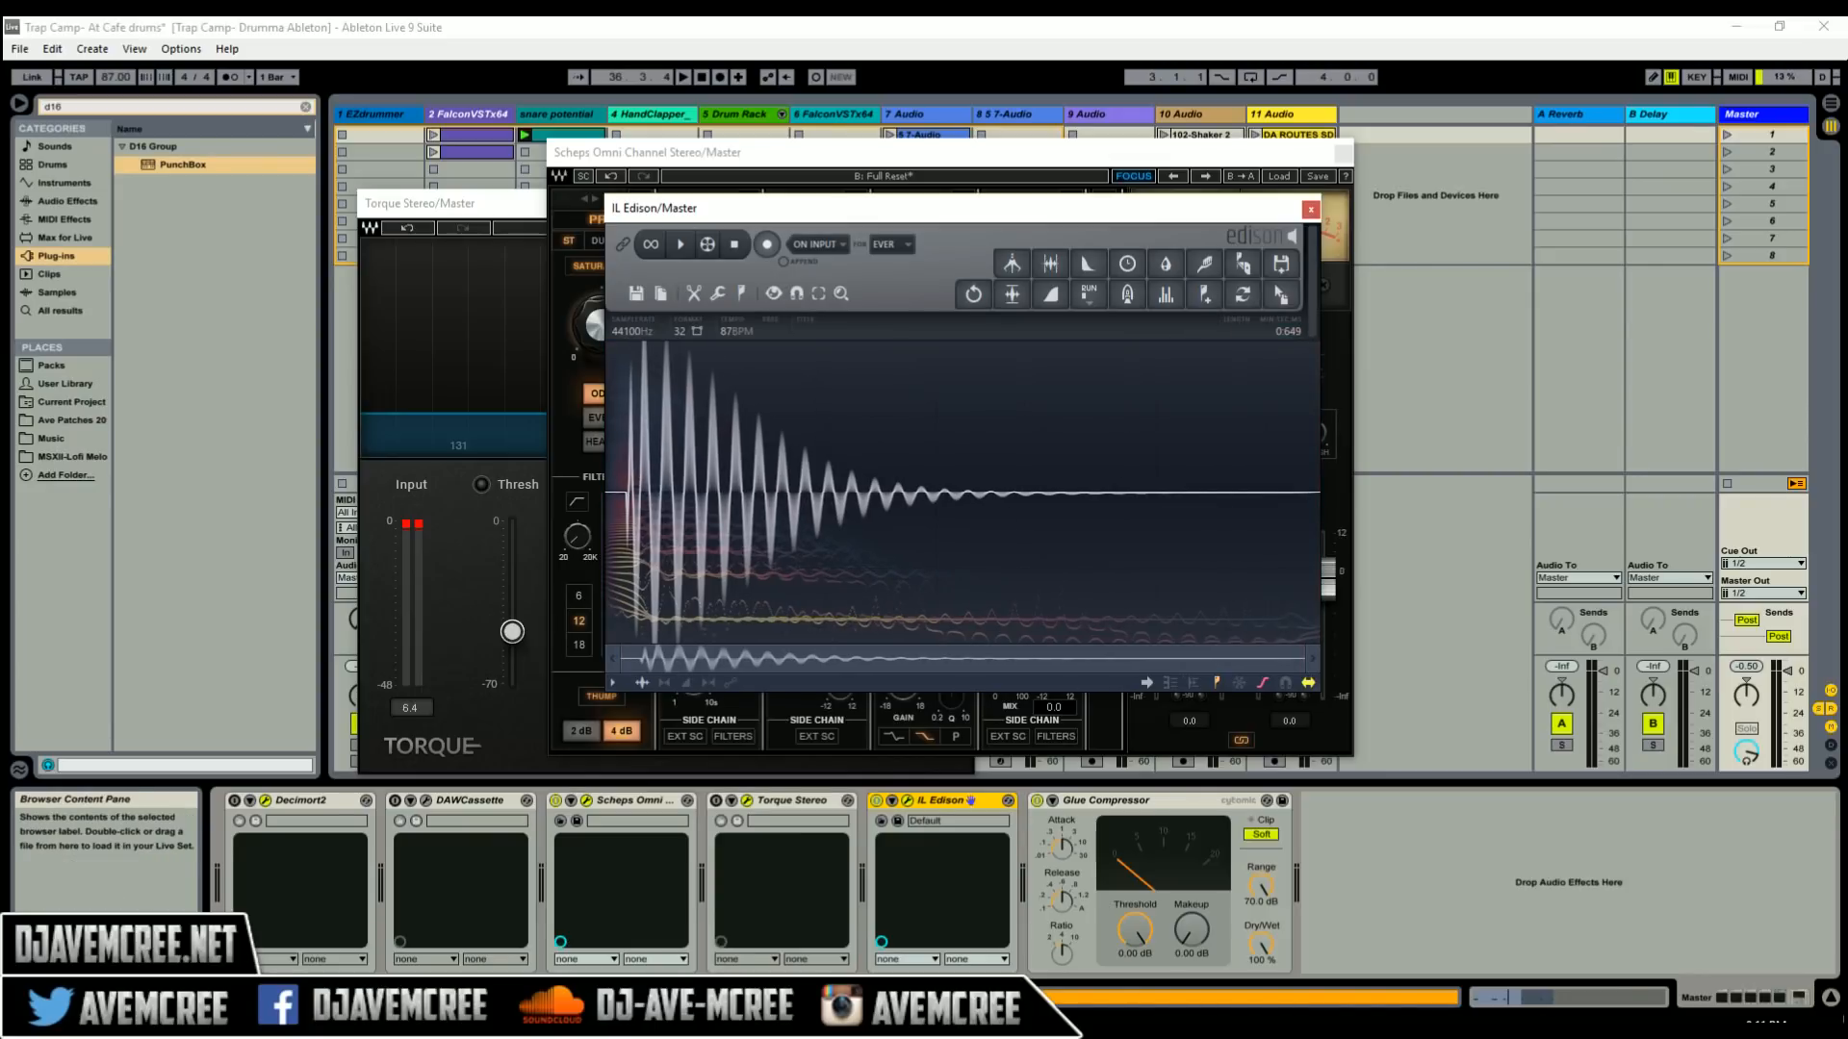
left_click(614, 494)
left_click_drag(614, 493, 489, 463)
key("Delete")
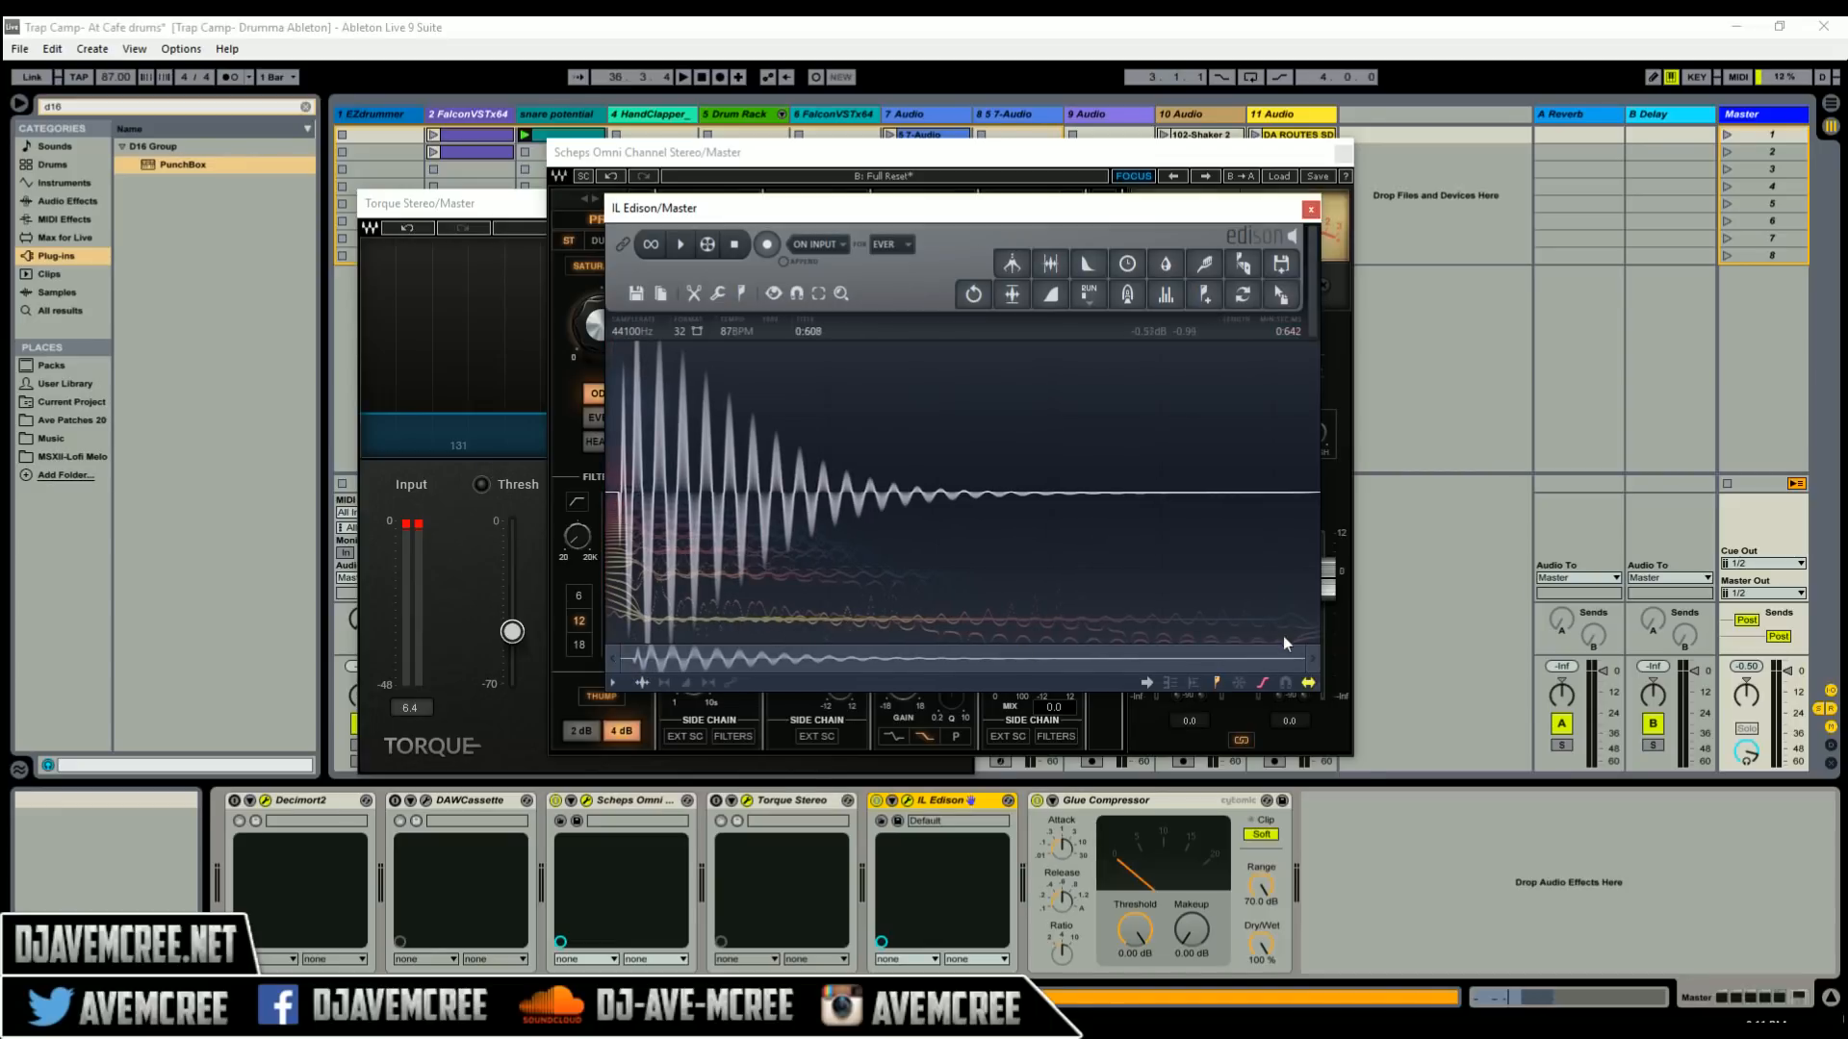
- Delete the last sliver of silence at the kick's start and set the Edison sample format to 16-bit
left_click_drag(1301, 650, 746, 658)
left_click_drag(654, 471, 606, 471)
key("Delete")
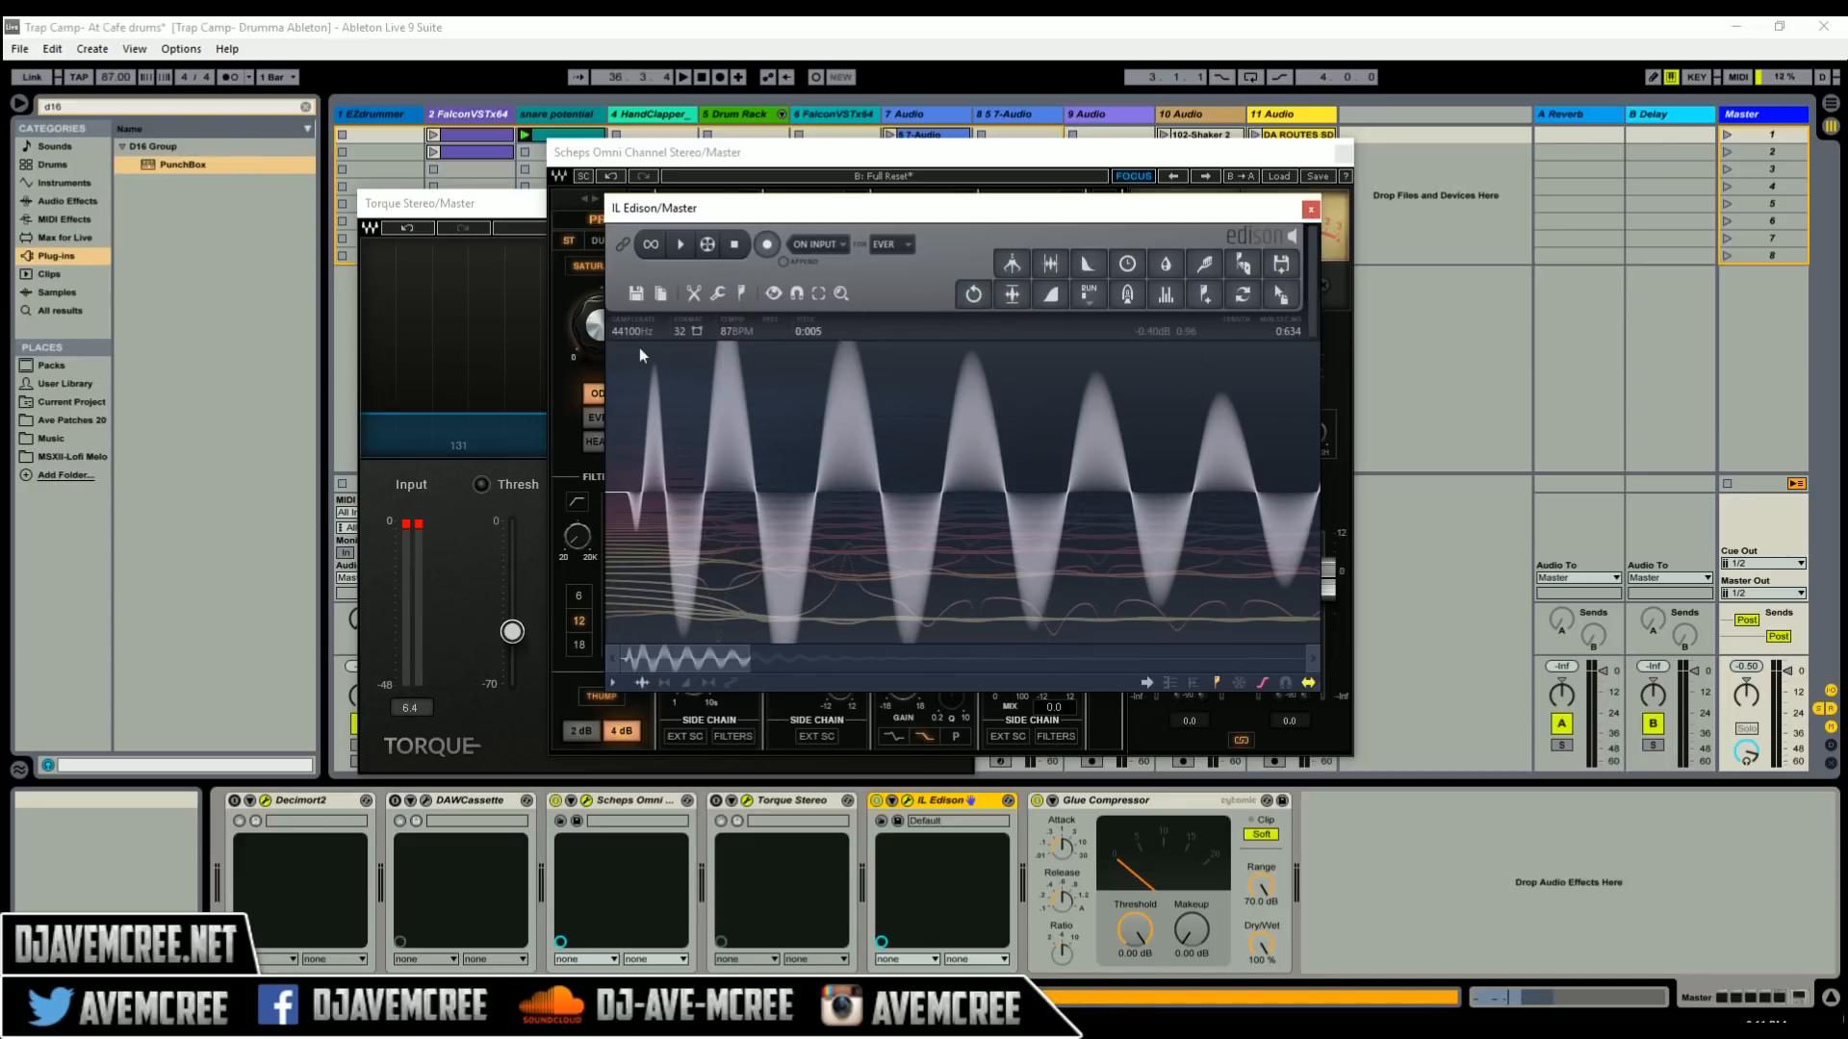
left_click(678, 334)
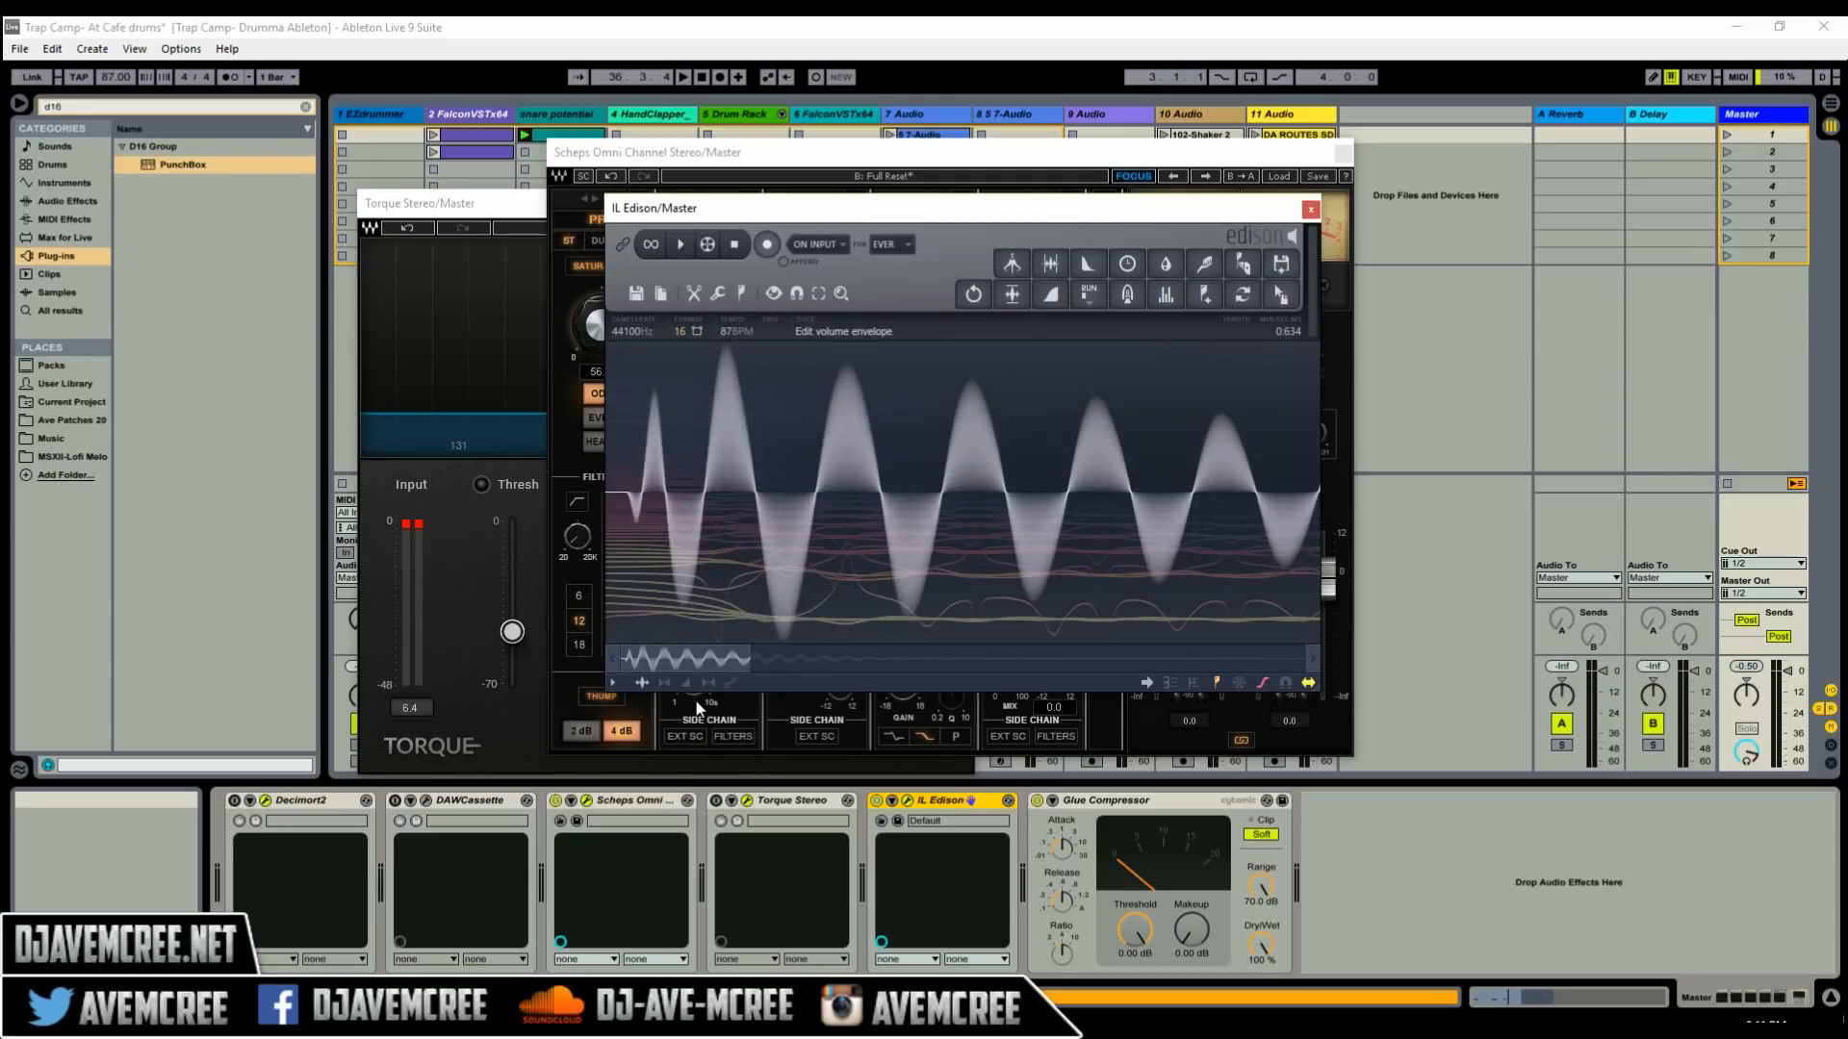
left_click_drag(744, 657, 1309, 657)
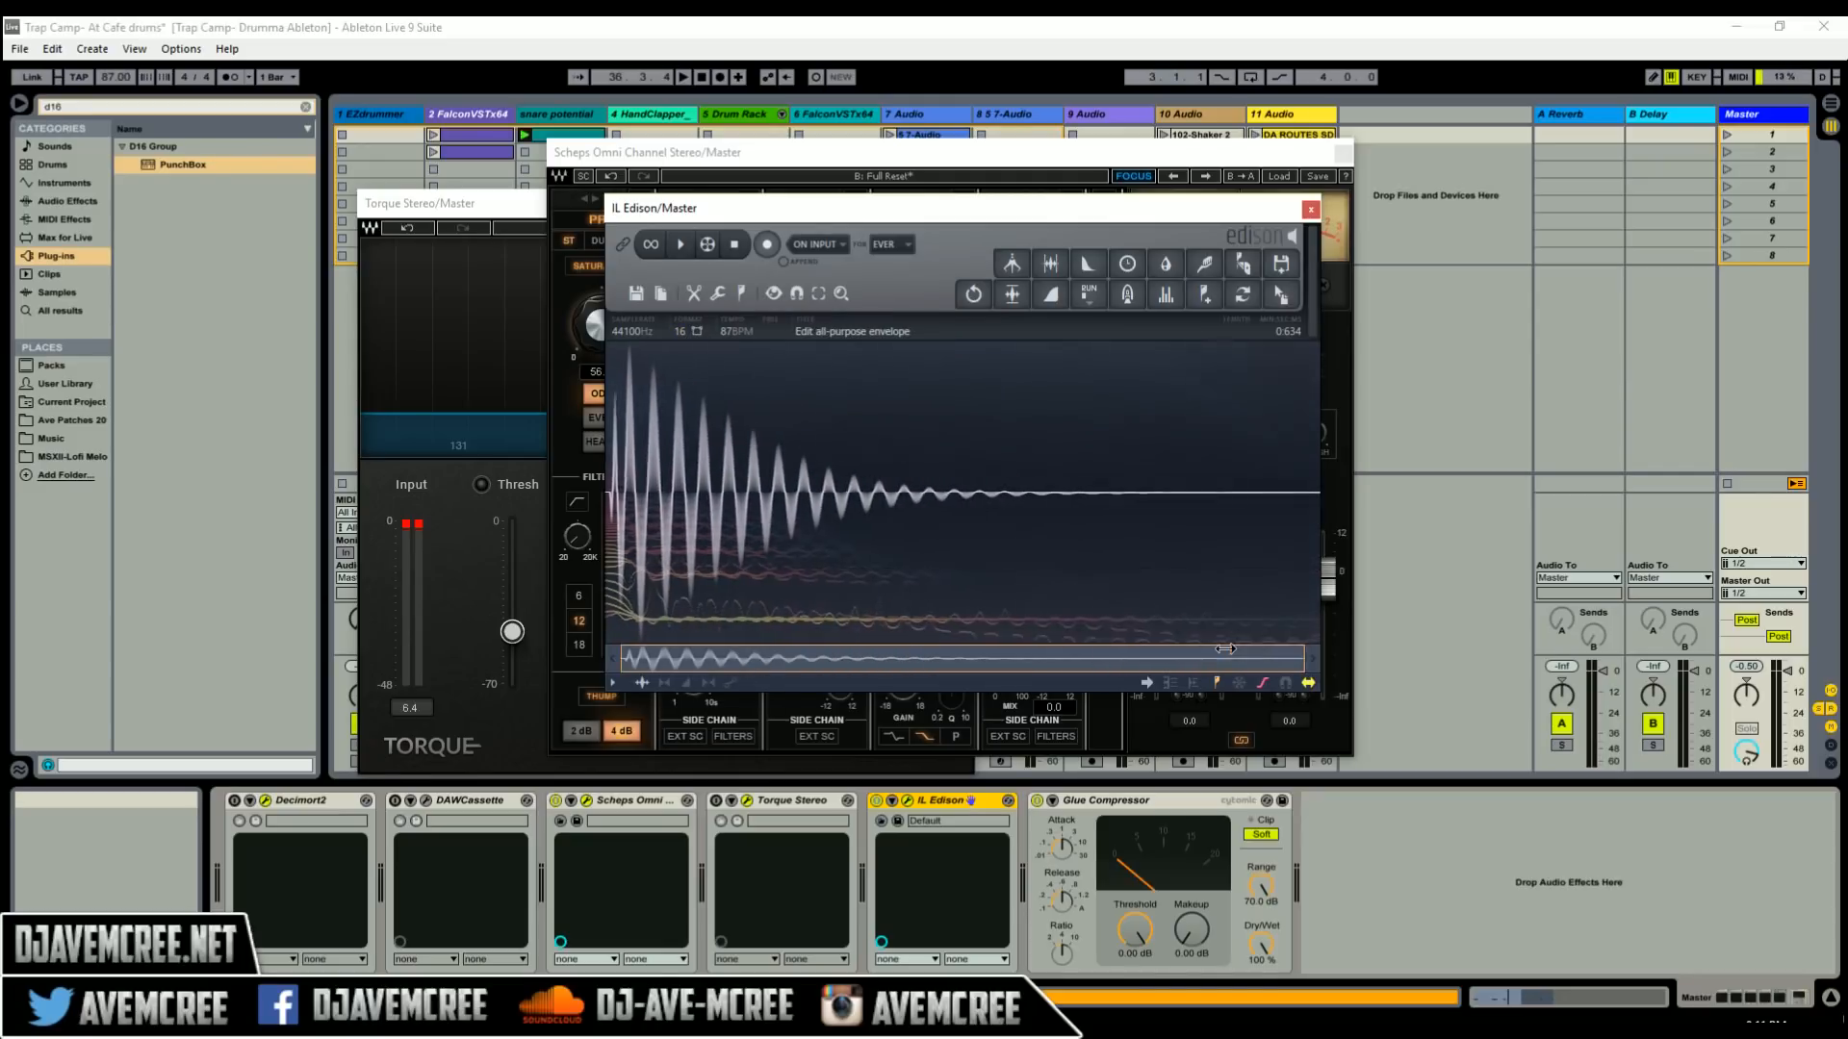